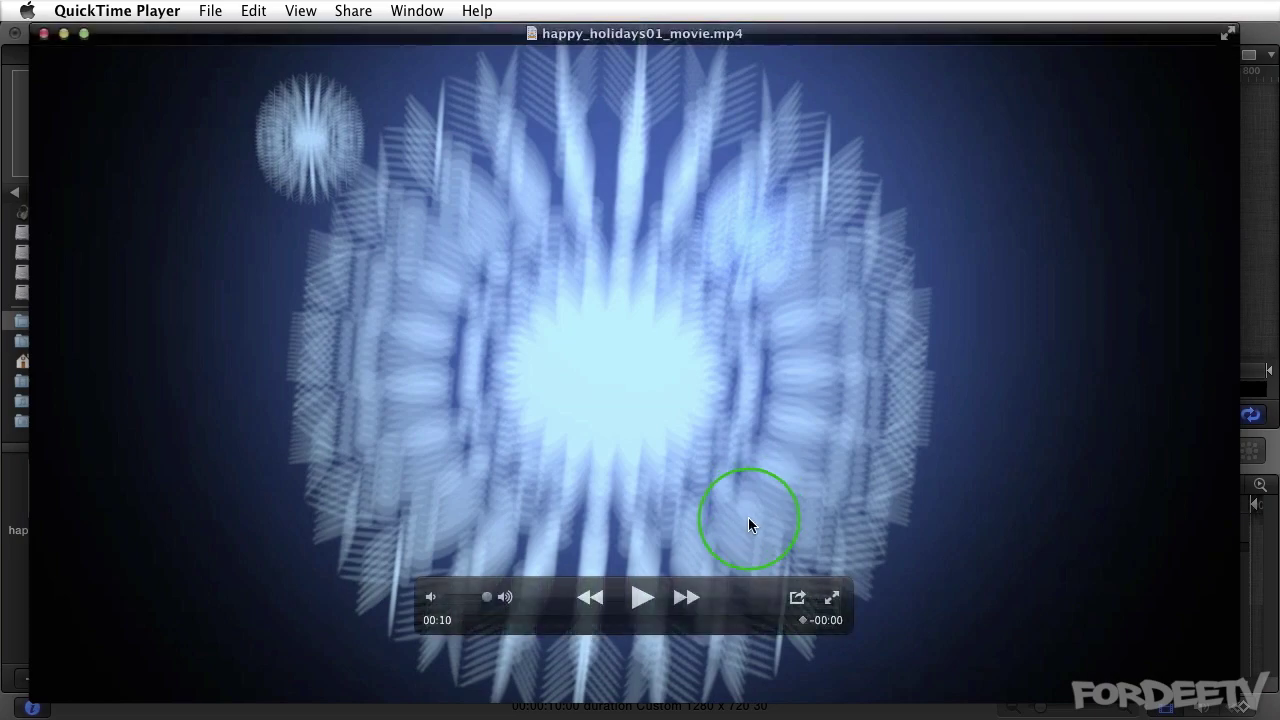
Play the finished happy_holidays01_movie.mp4 as a reference and quit QuickTime Player.
left_click(638, 598)
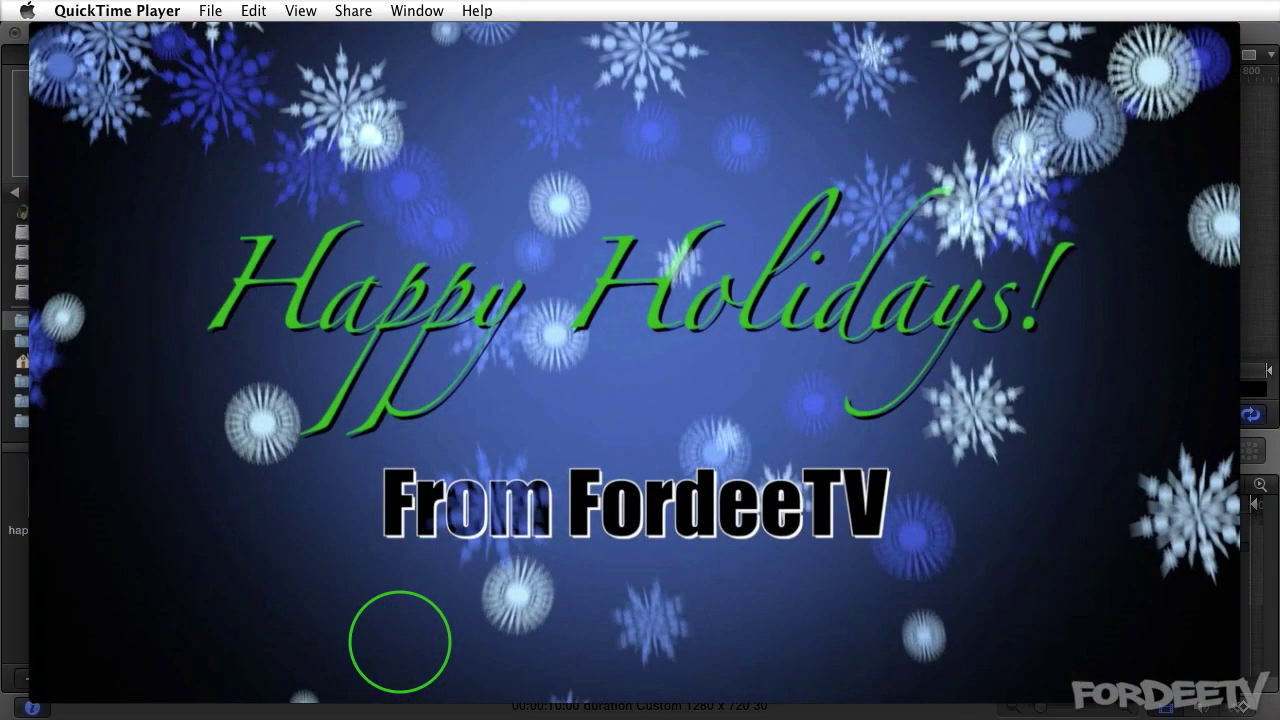
key("super+q")
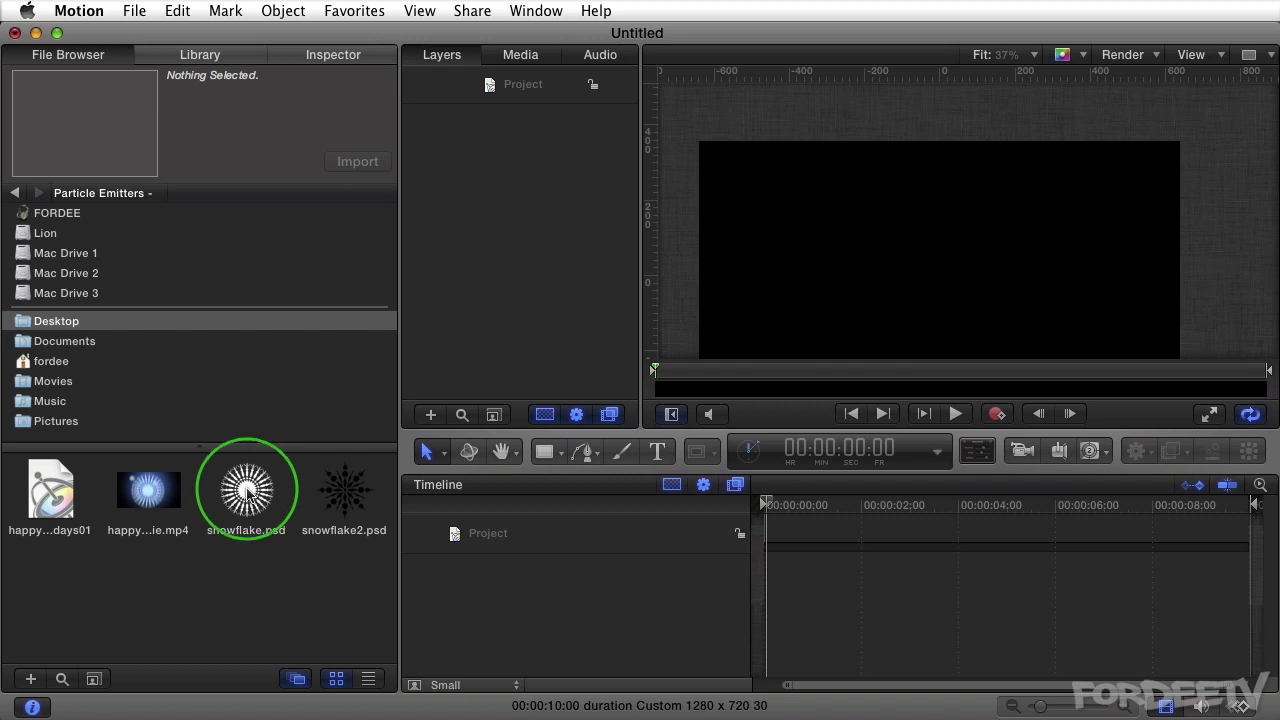
Add snowflake.psd to the Motion project and rename its group as Snowflake Group.
left_click_drag(247, 490, 480, 283)
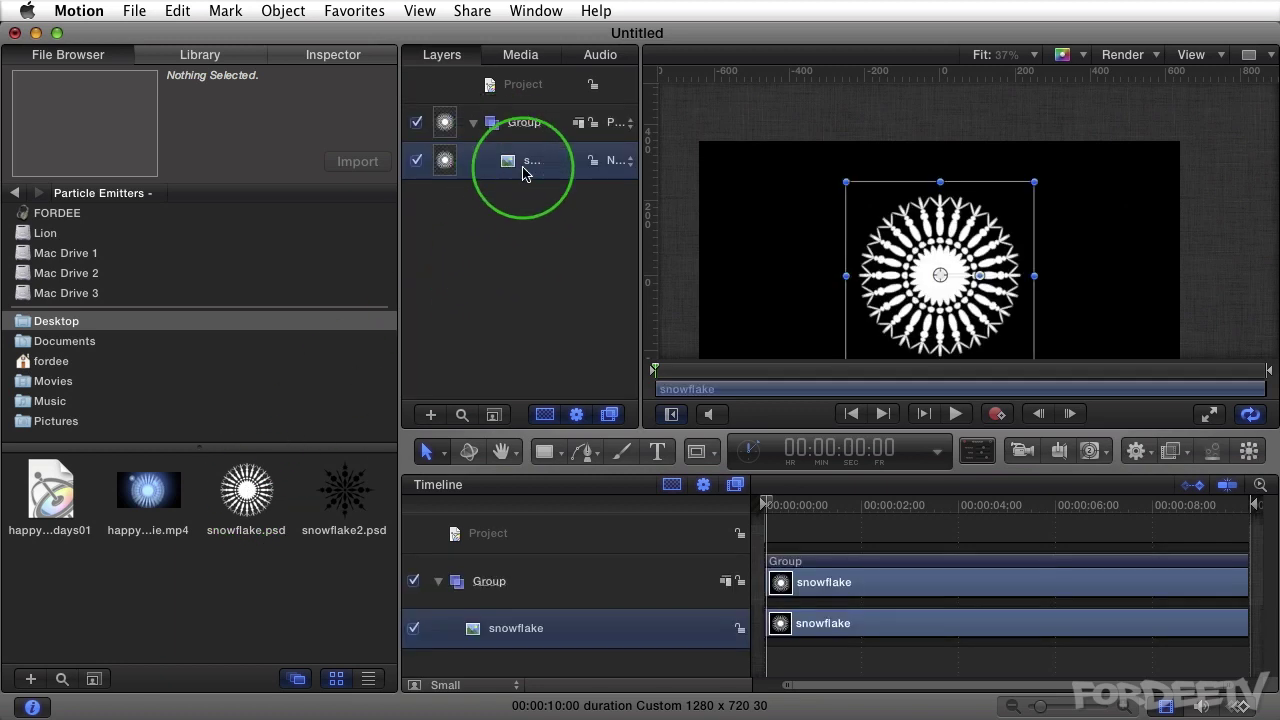
double_click(520, 123)
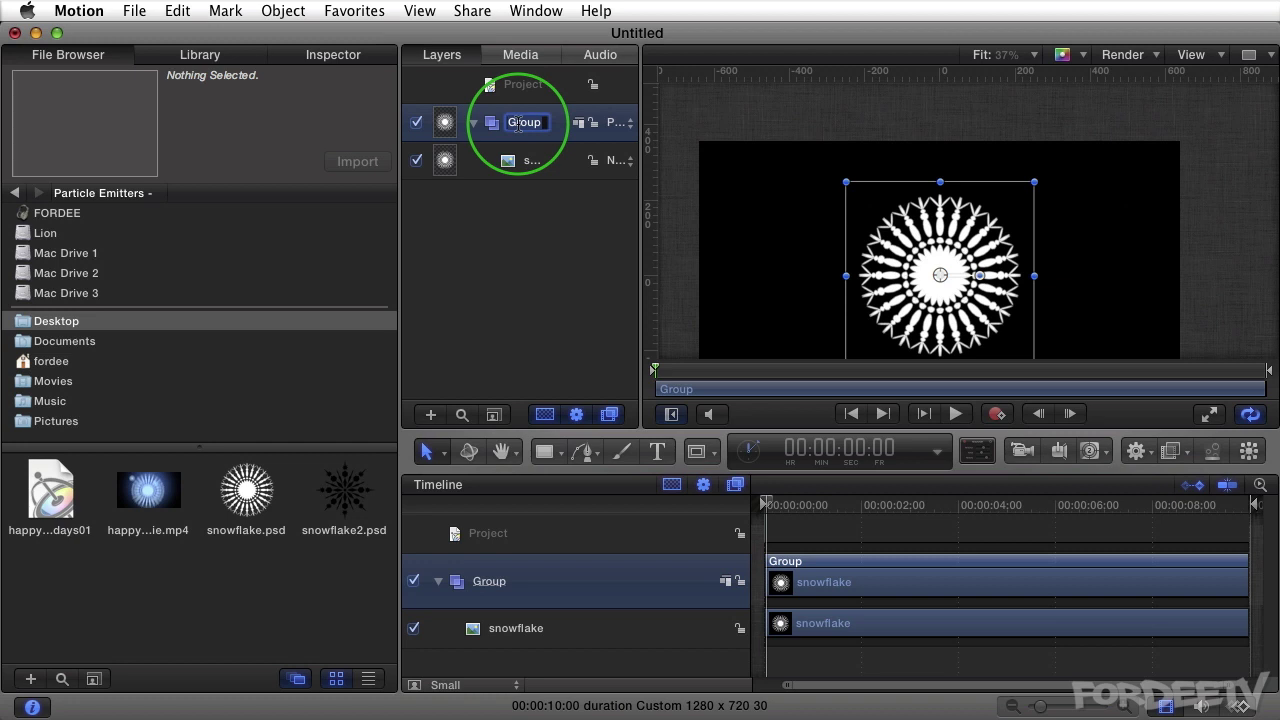
type("Snowflake G")
type("roup")
key("Return")
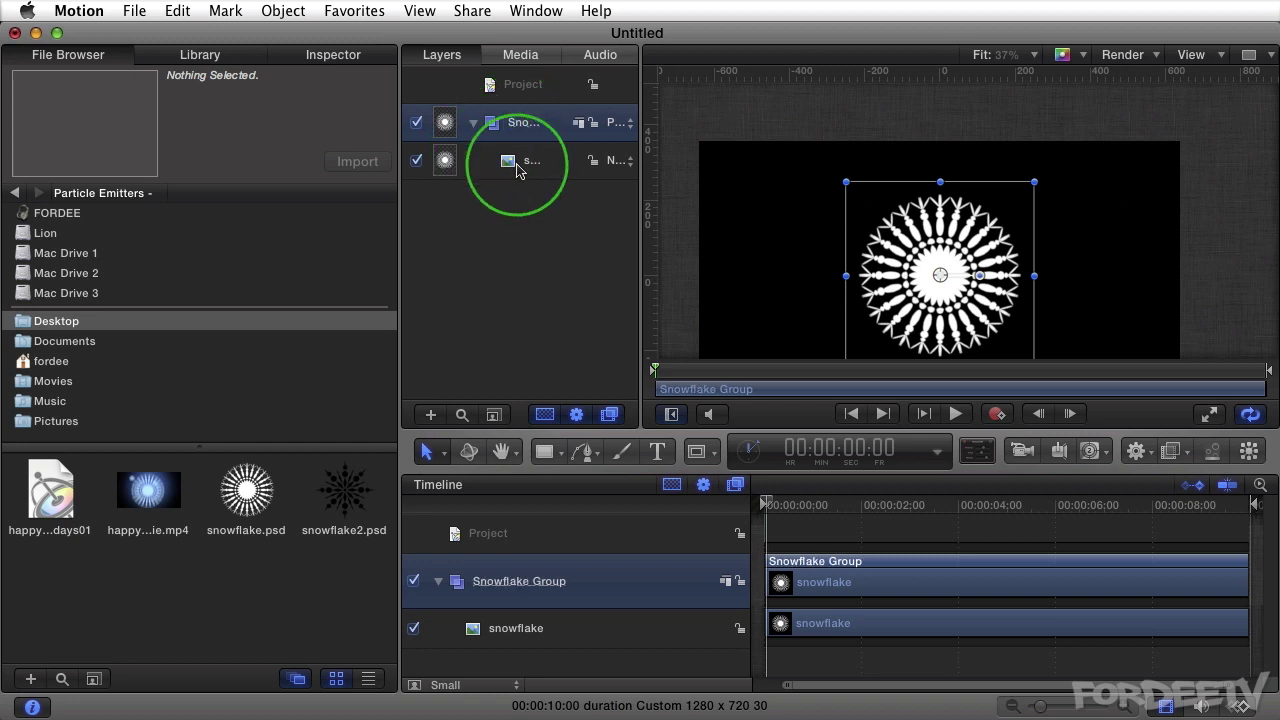
Create a particle emitter from the snowflake layer in Snowflake Group.
left_click(518, 165)
mouse_move(518, 168)
left_mouse_down()
mouse_move(497, 164)
mouse_move(651, 177)
mouse_move(766, 232)
mouse_move(846, 177)
mouse_move(703, 214)
left_mouse_up()
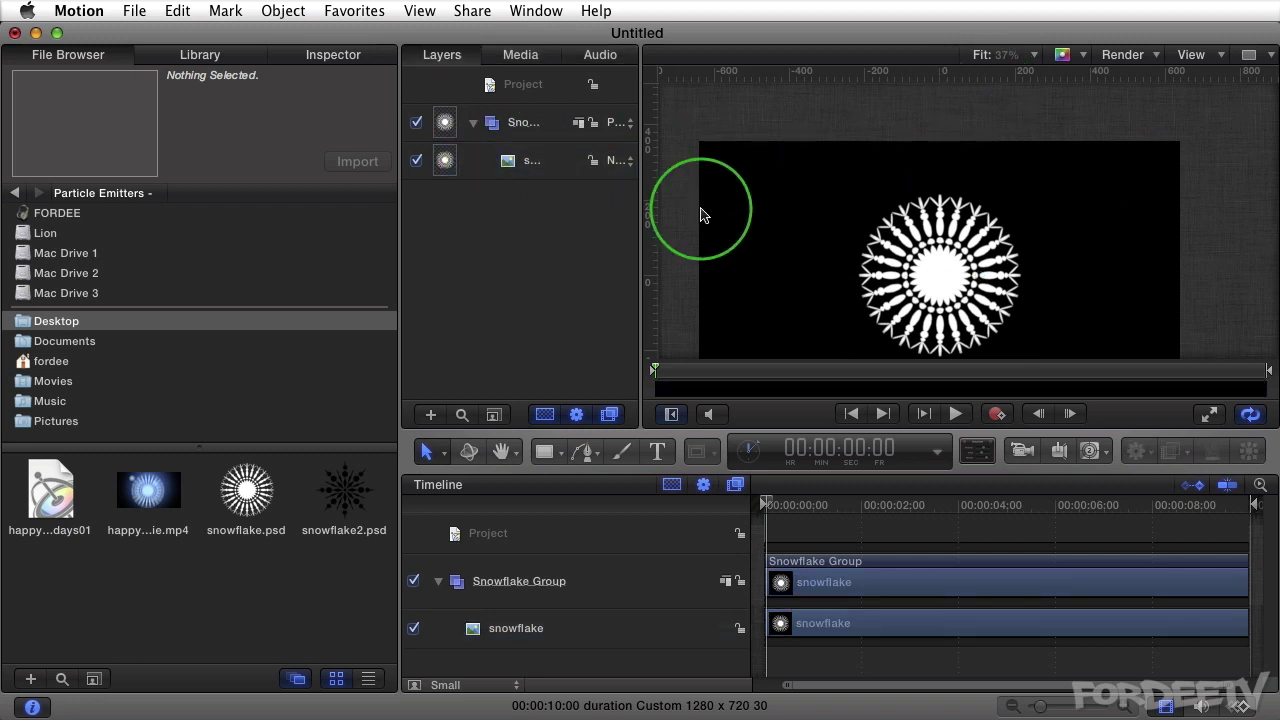
key("shift+z")
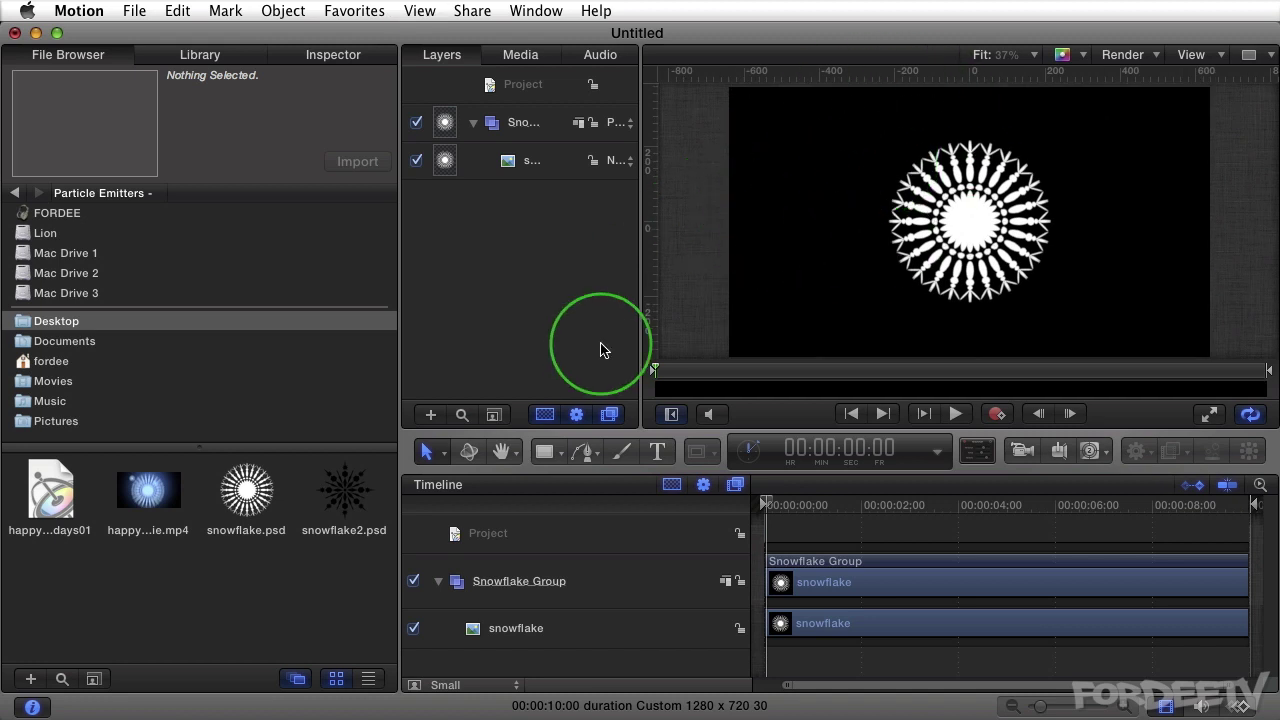
left_click(518, 162)
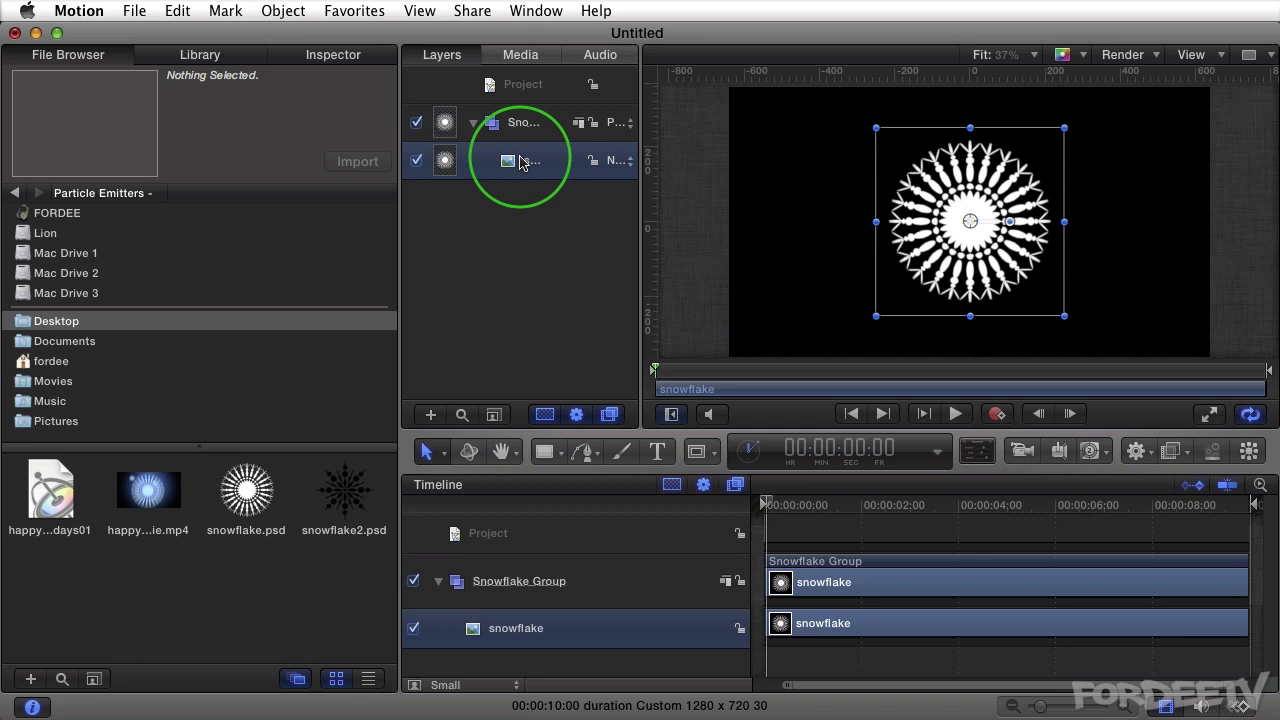
left_click(1213, 452)
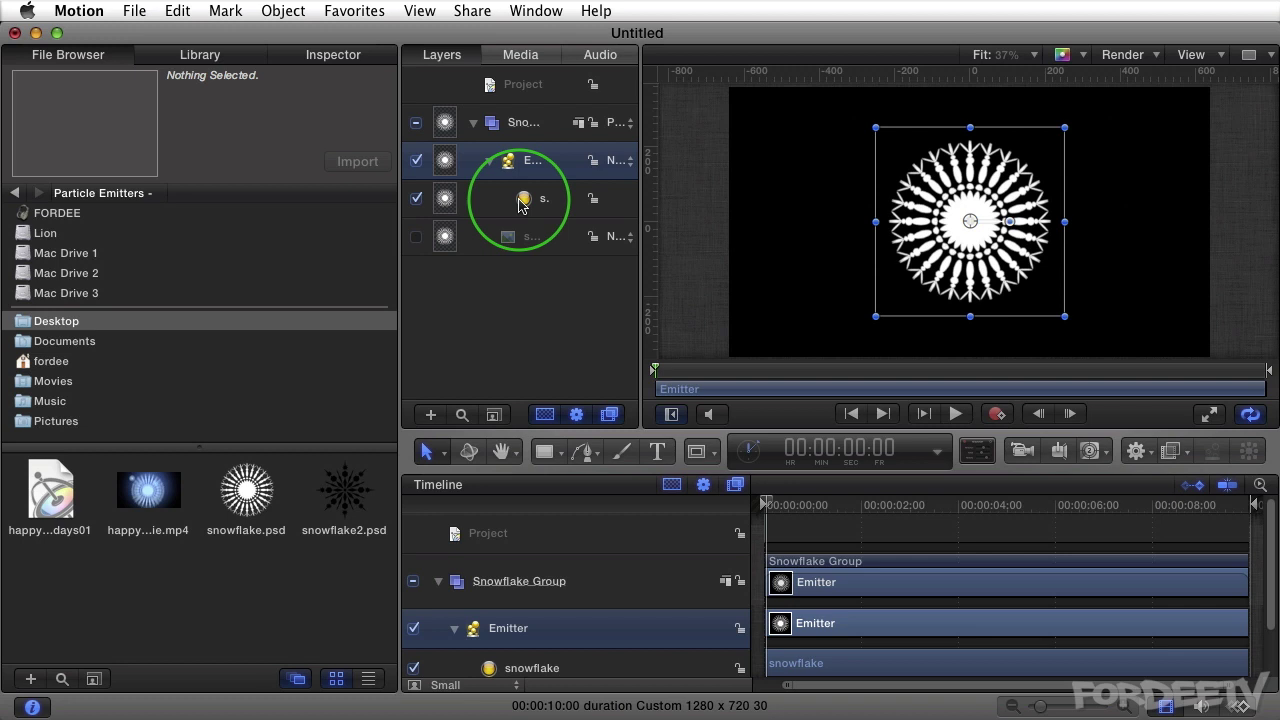
Switch the original snowflake layer on and back off, and the emitter's snowflake cell off and back on.
left_click(512, 240)
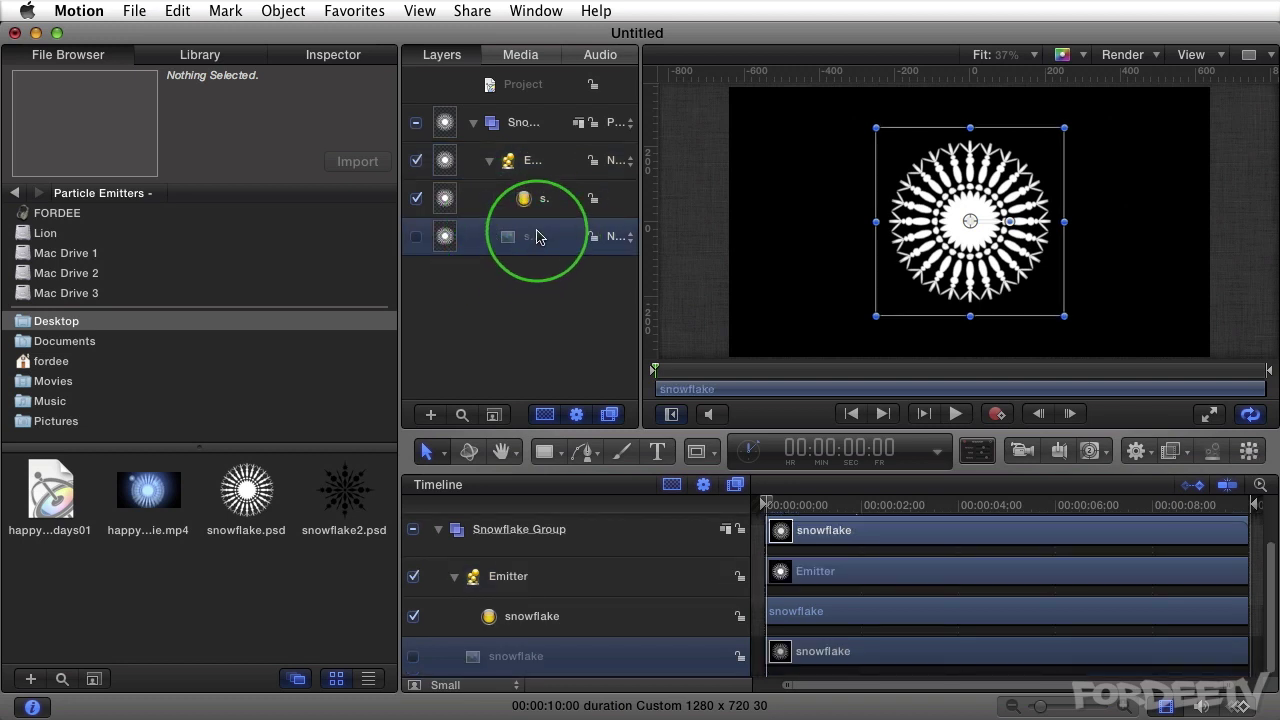
left_click(416, 240)
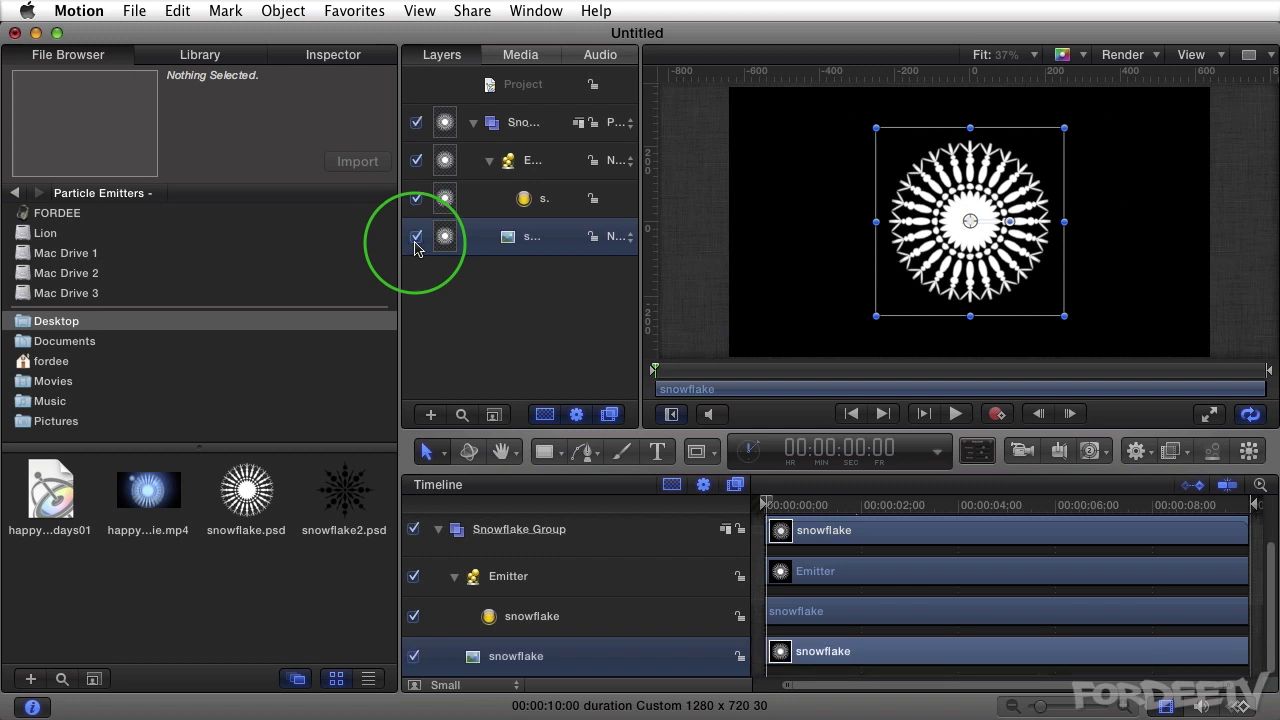
left_click(415, 241)
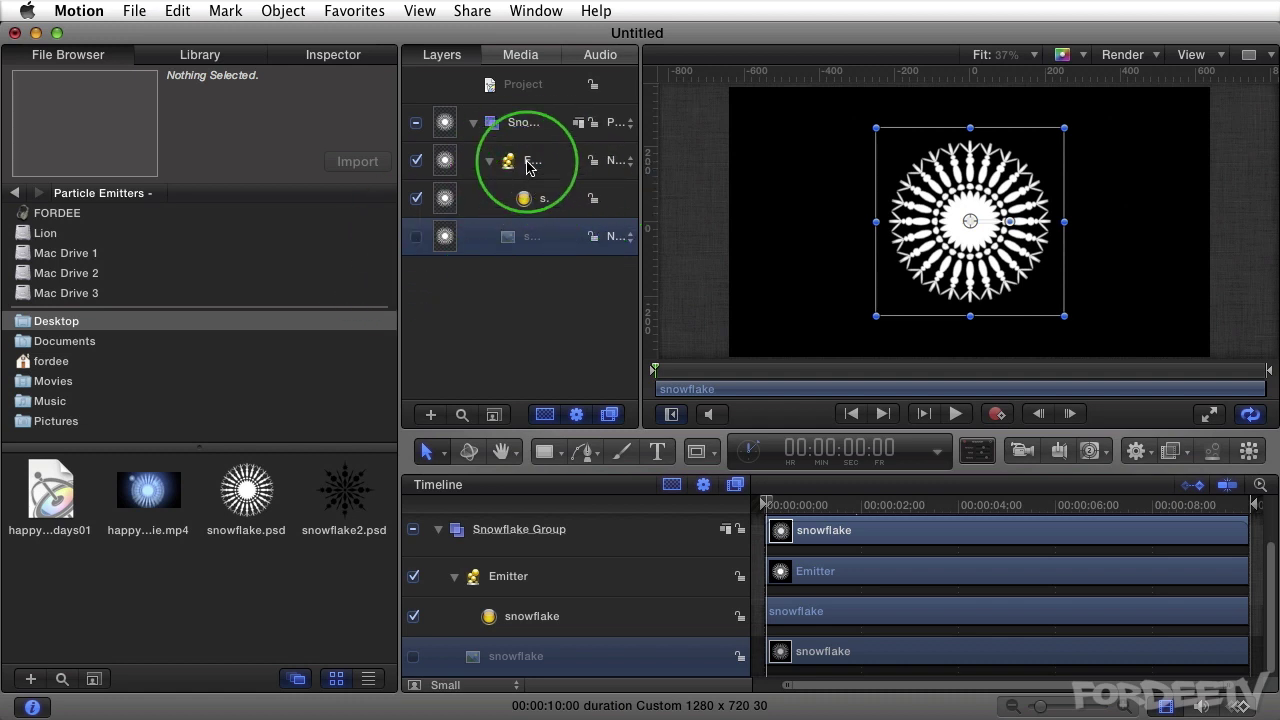
left_click(540, 201)
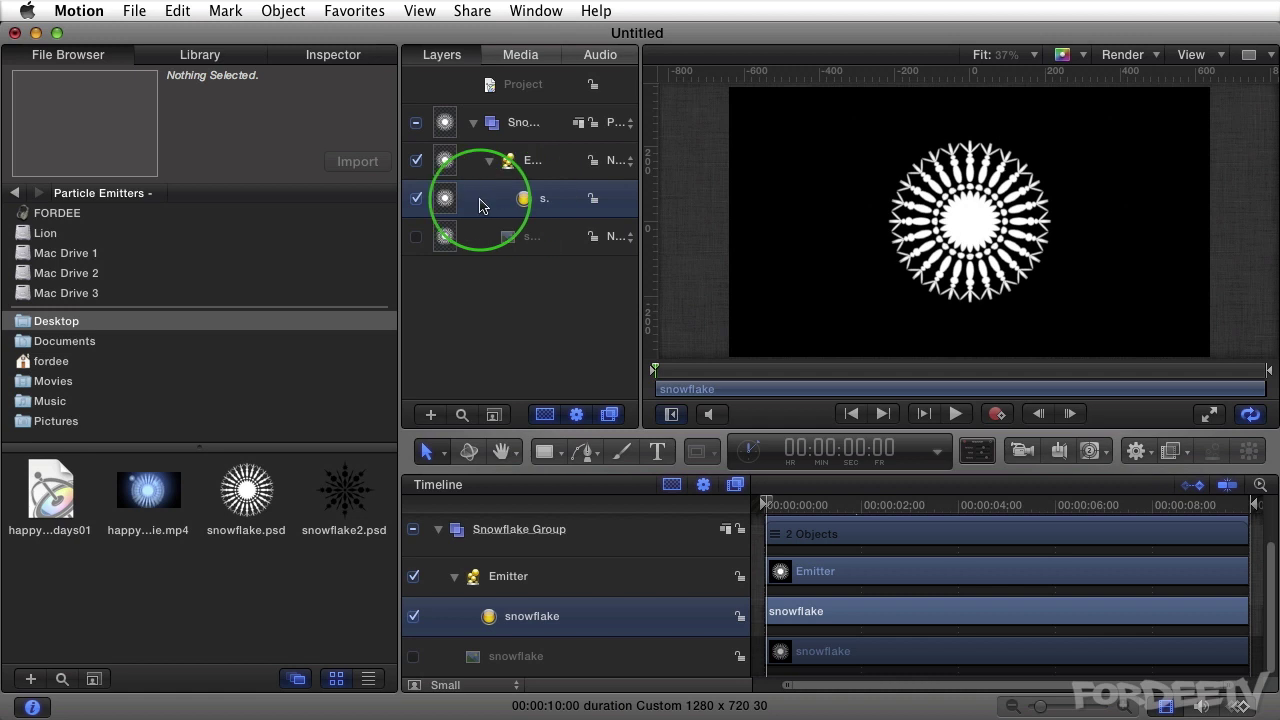
left_click(415, 200)
left_click(416, 200)
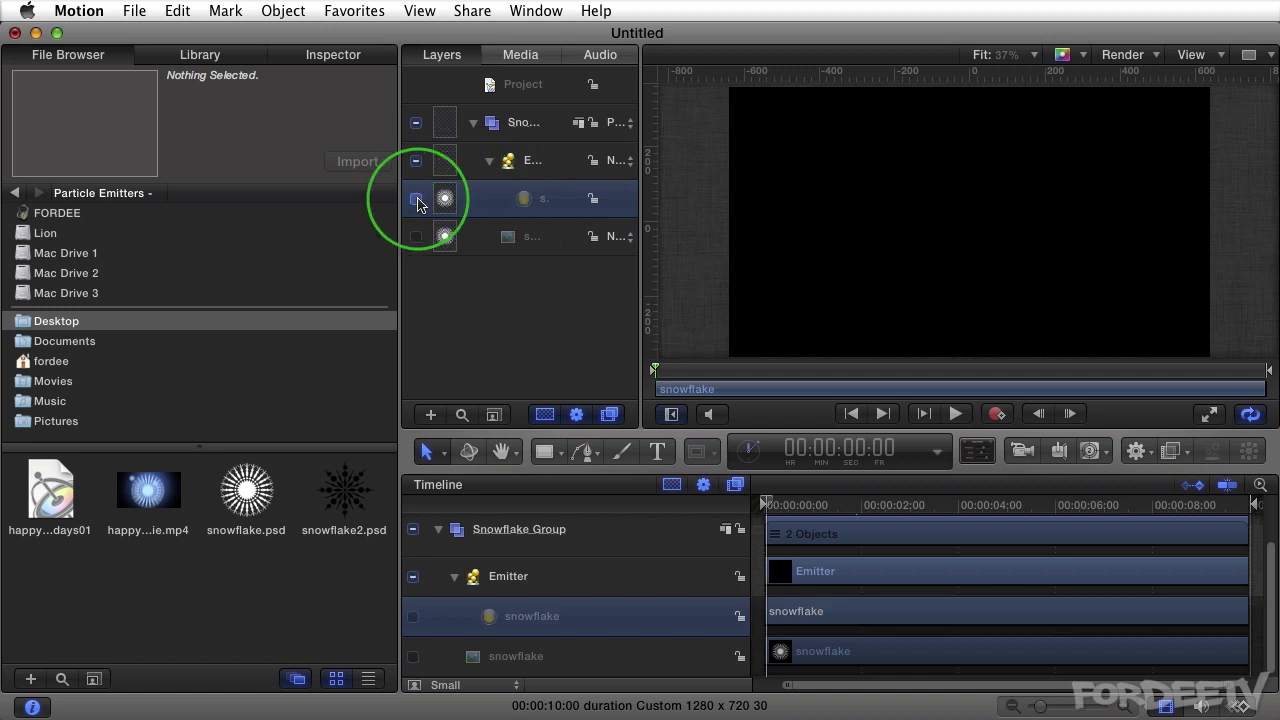
Review the Emitter's emitter and cell controls and play back its default particle animation.
left_click(538, 166)
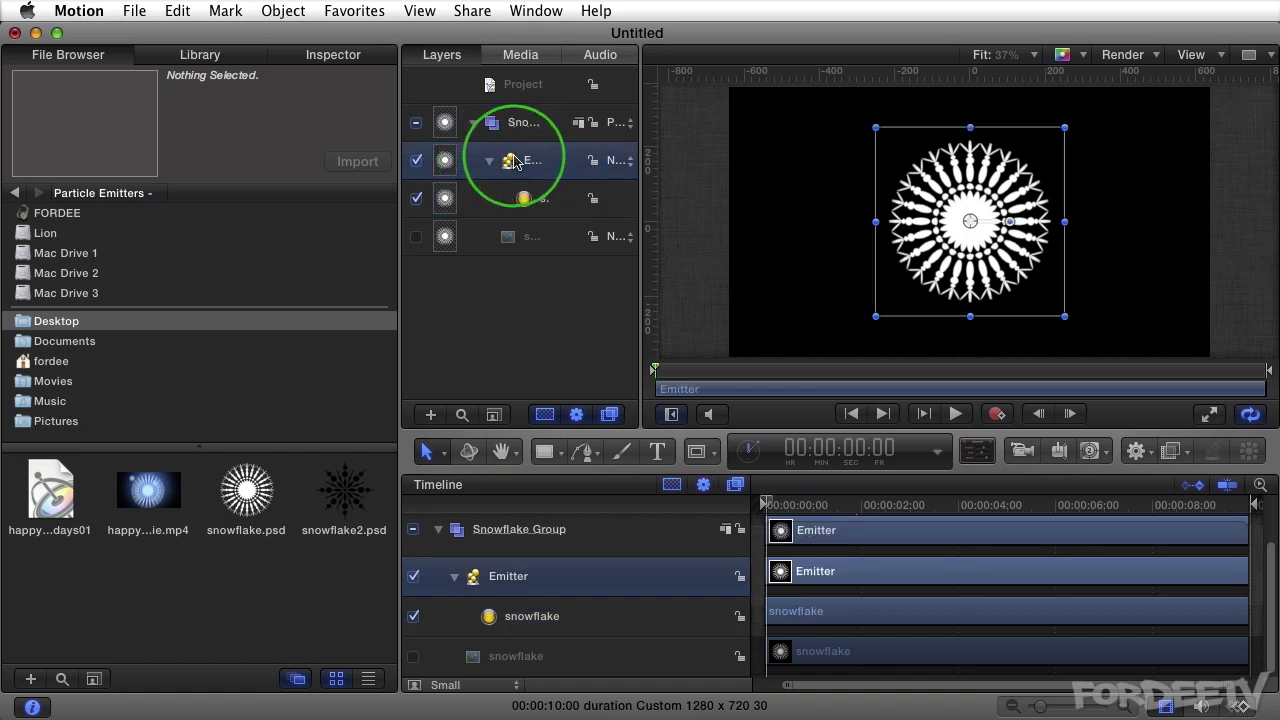
left_click(338, 57)
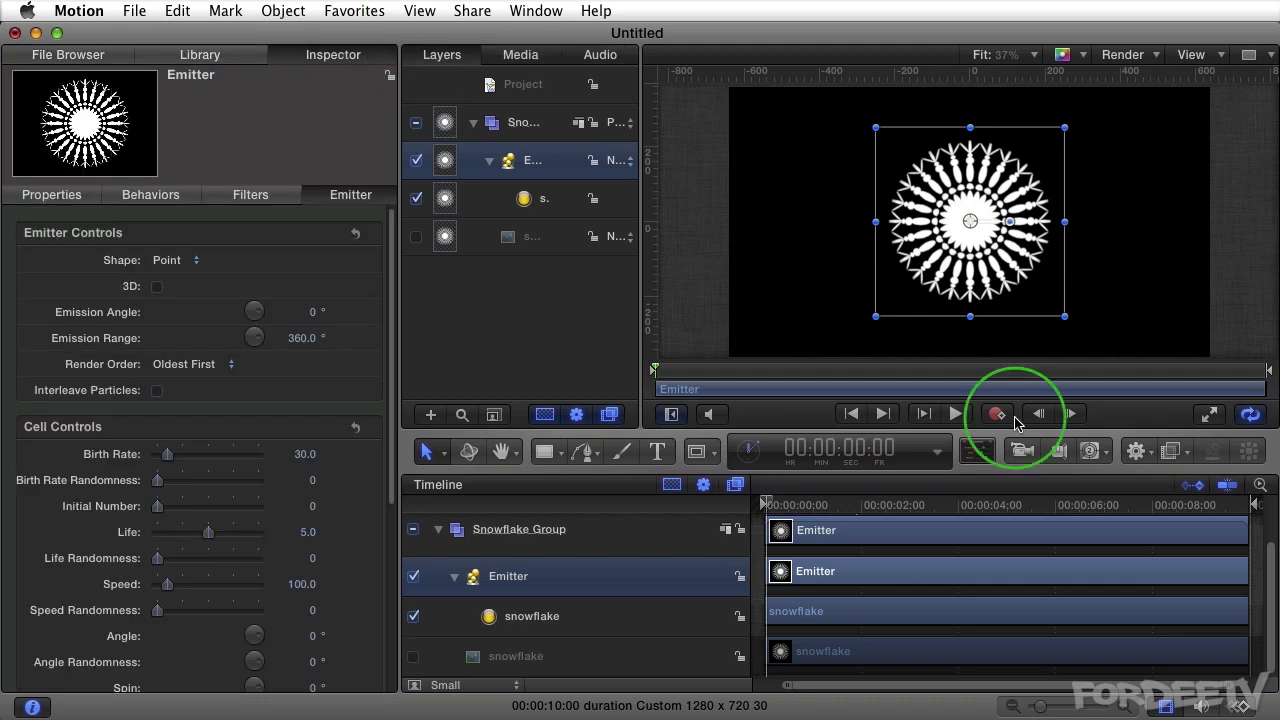
left_click(978, 451)
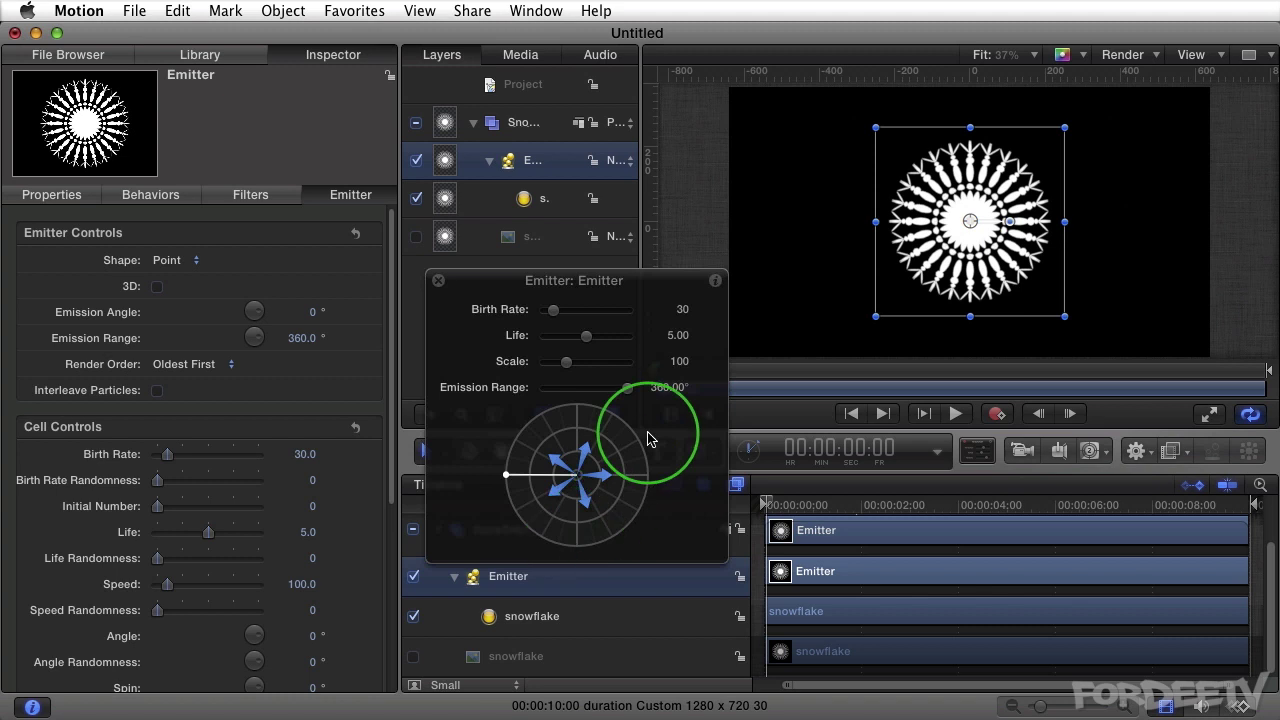
left_click(438, 282)
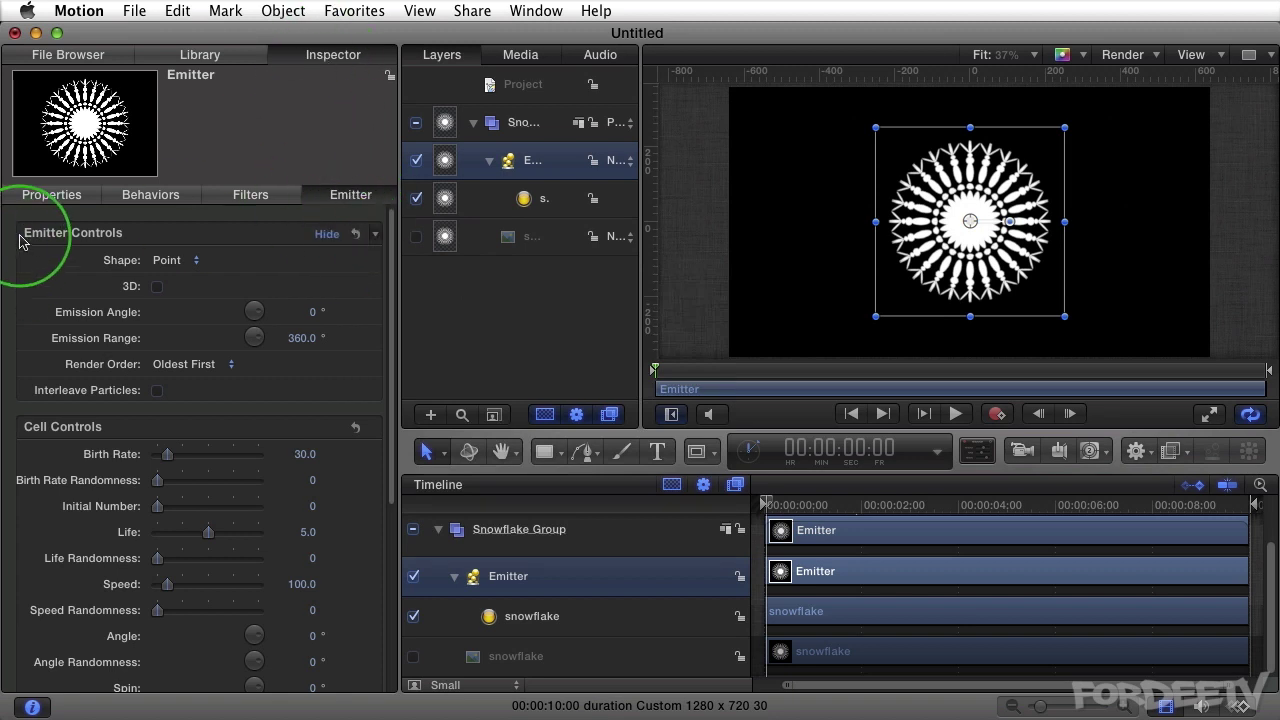
mouse_move(347, 249)
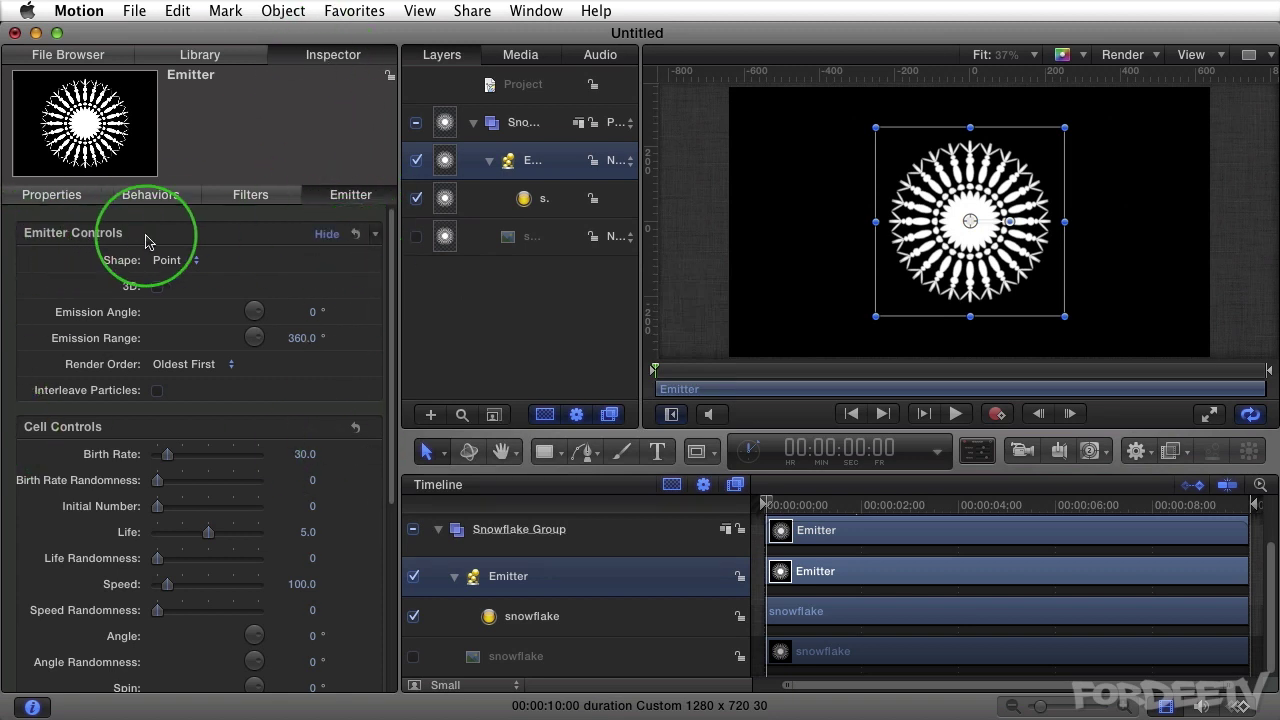
mouse_move(31, 428)
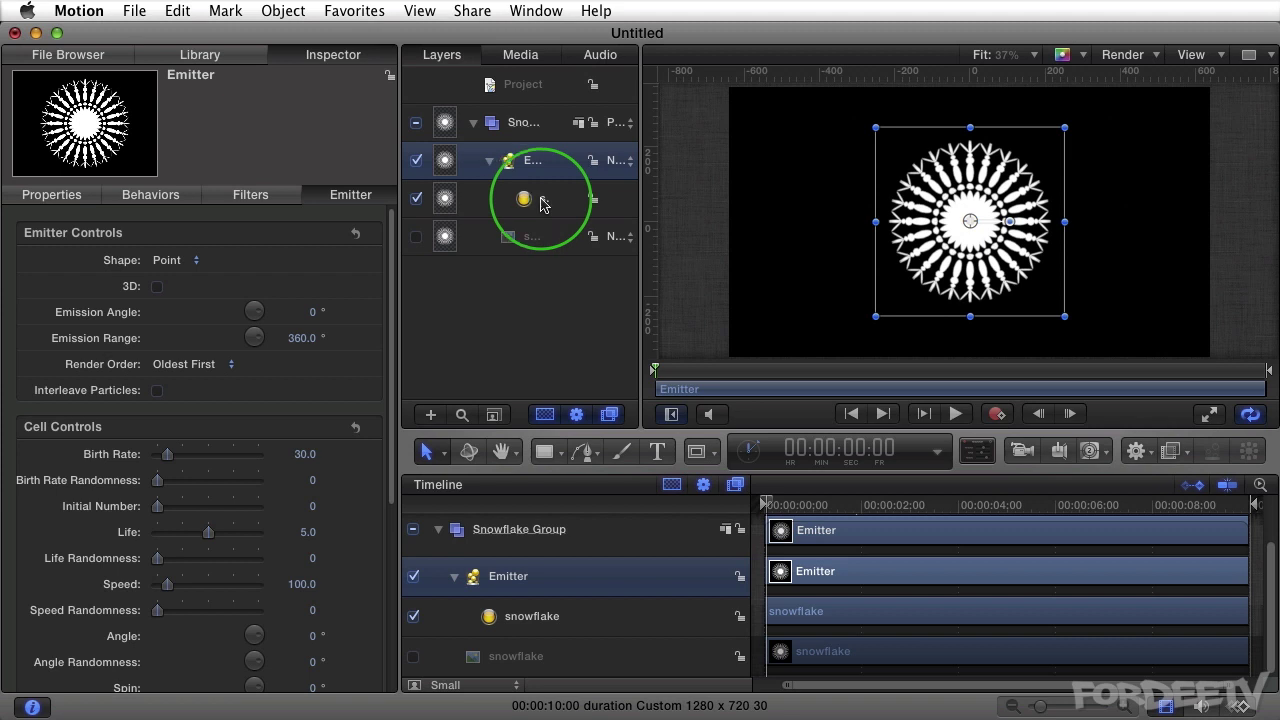
left_click(540, 168)
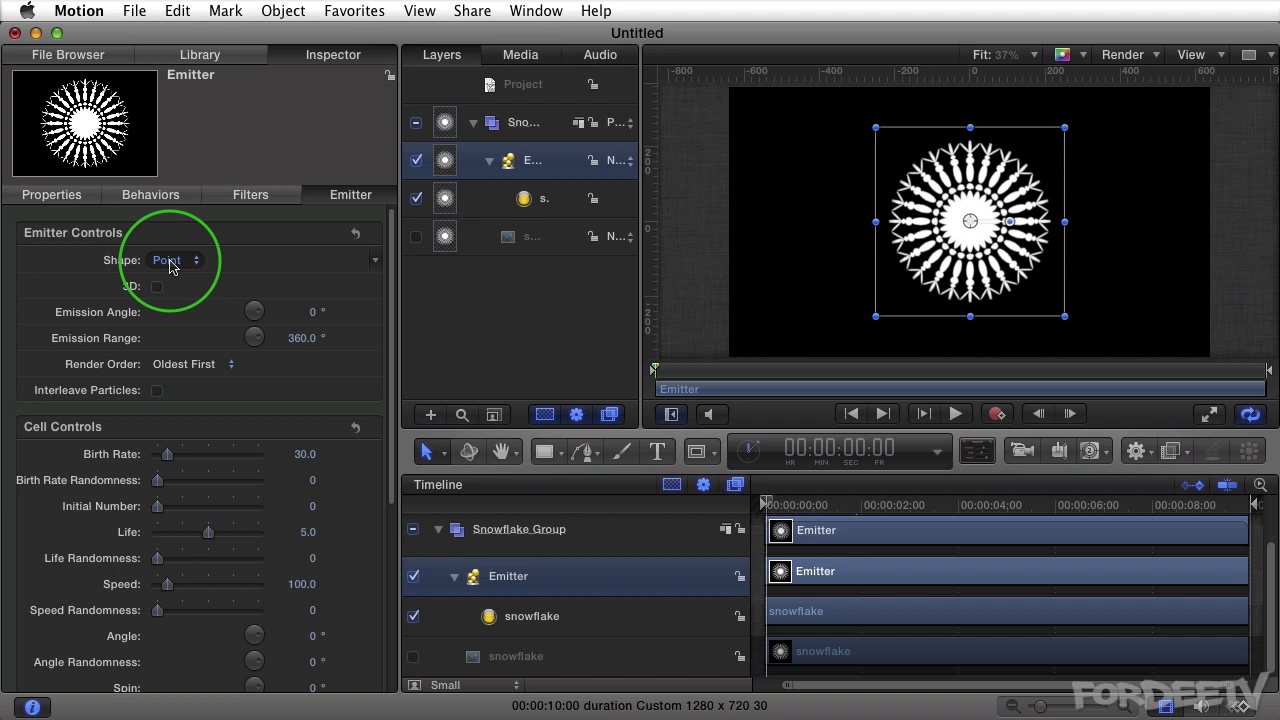
key("space")
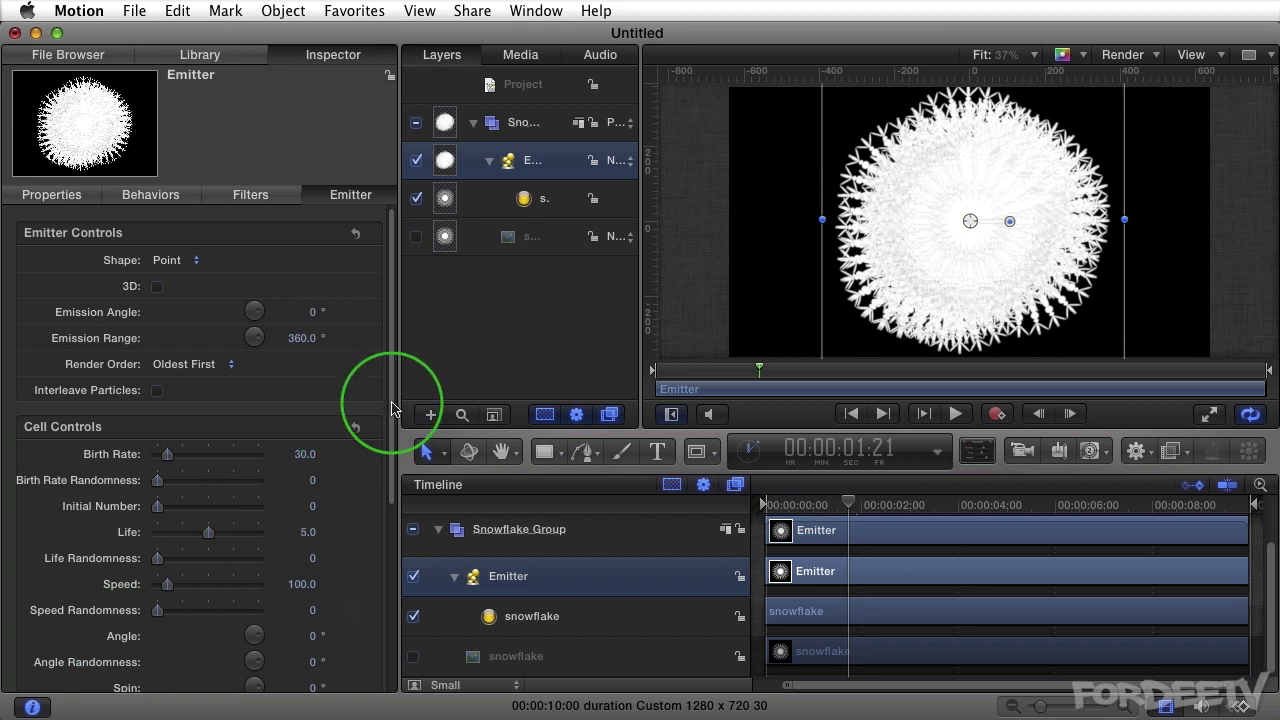
mouse_move(390, 398)
left_mouse_down()
mouse_move(394, 443)
mouse_move(371, 406)
left_mouse_up()
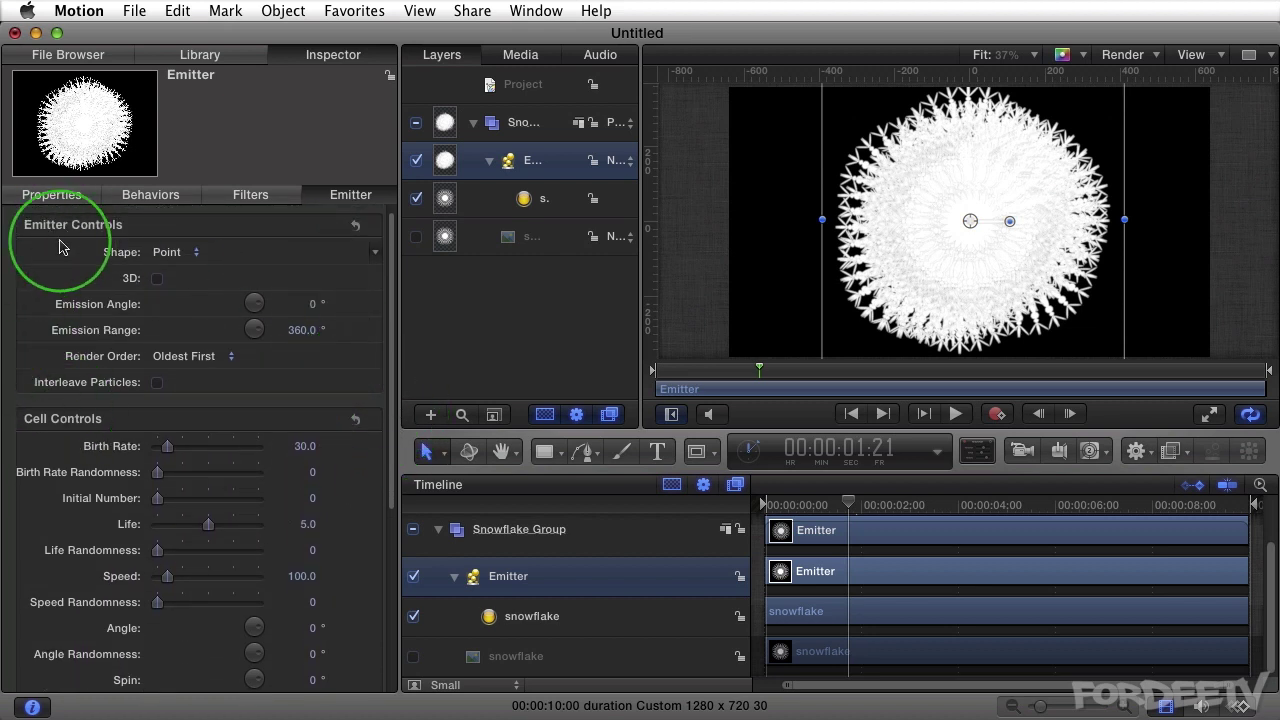
Set the Emitter's shape to Line and play back part of the animation to preview it.
left_click(170, 256)
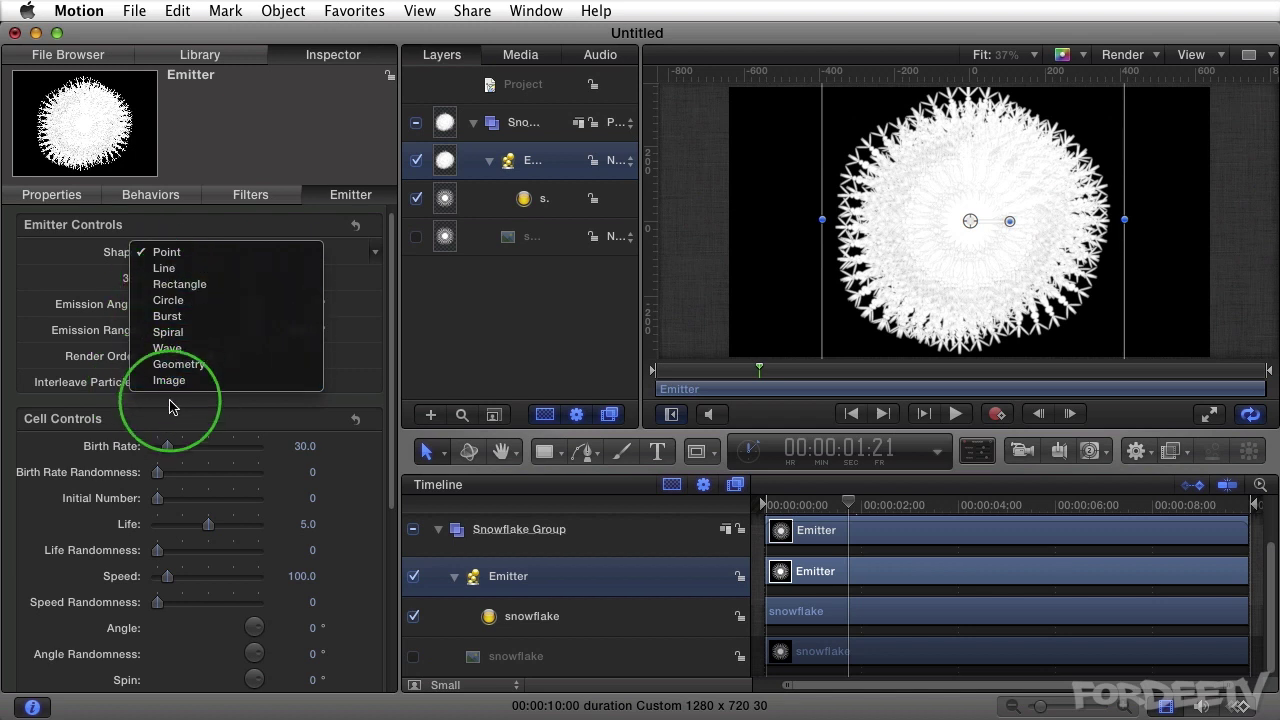
left_click(143, 268)
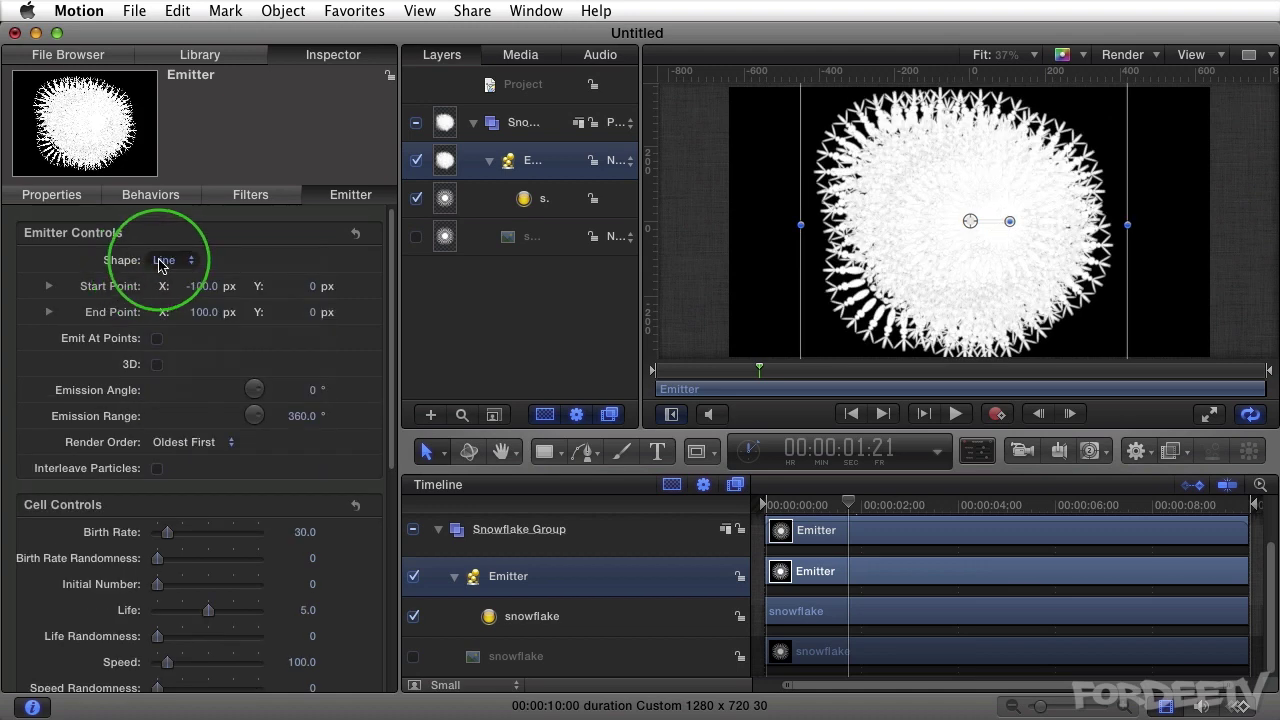
left_click(936, 205)
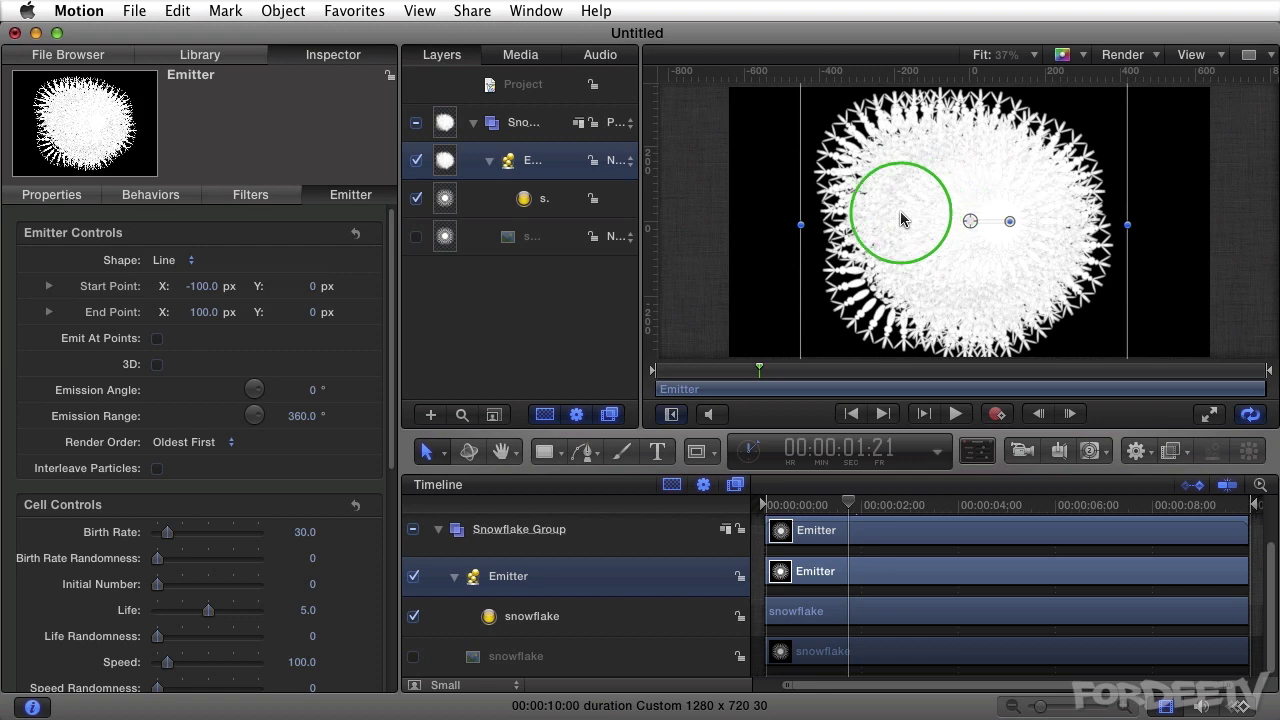
key("space")
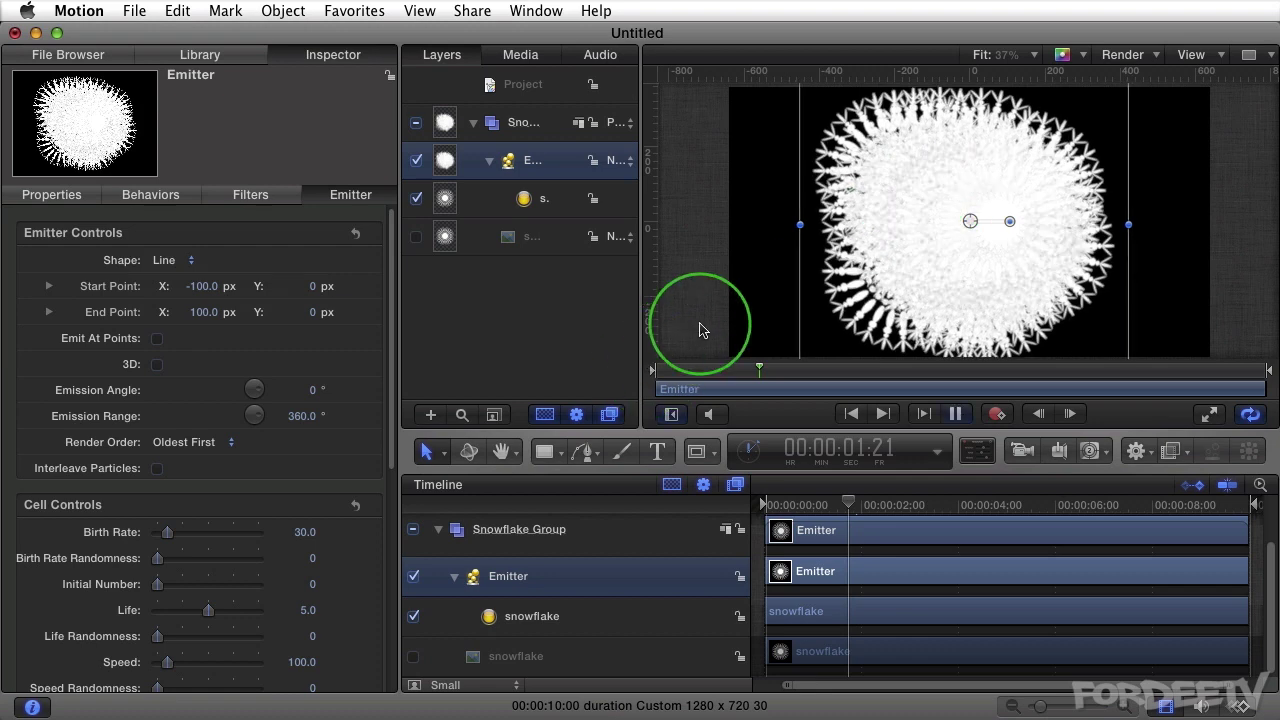
key("space")
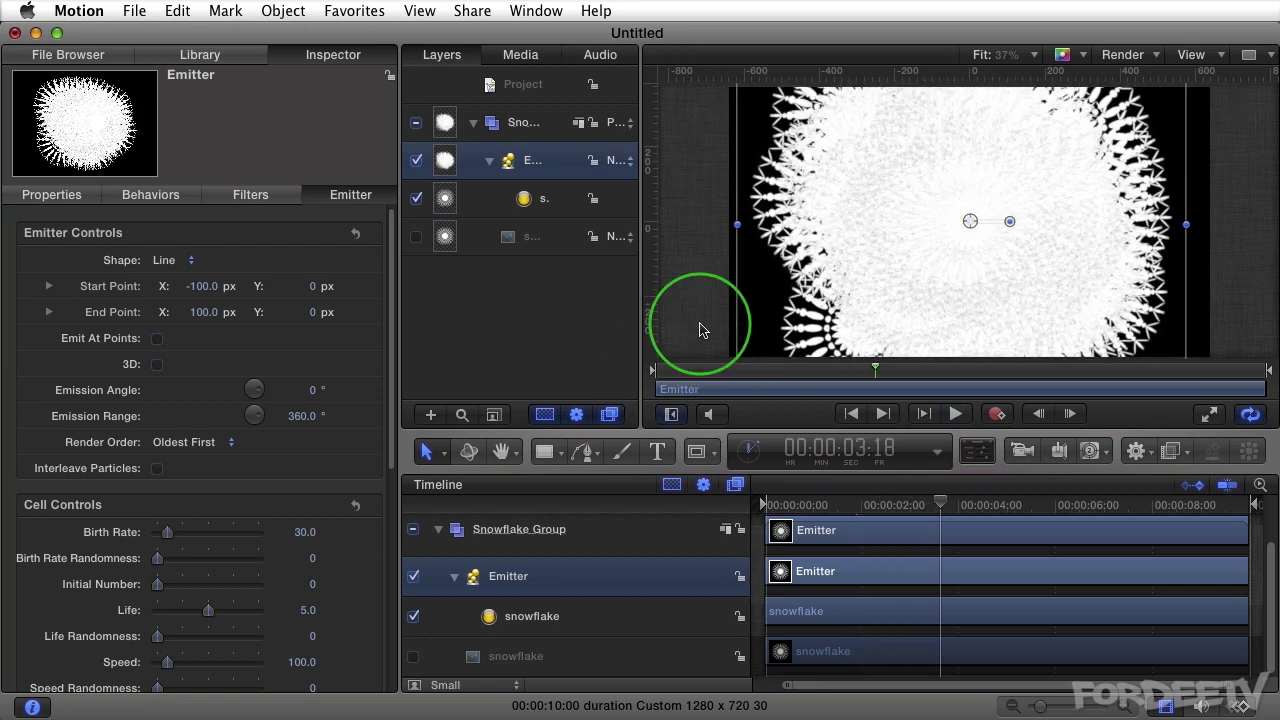
Stretch the Emitter's line across the canvas, from about X -510 px to about X 455 px, and return to the first frame.
right_click(892, 236)
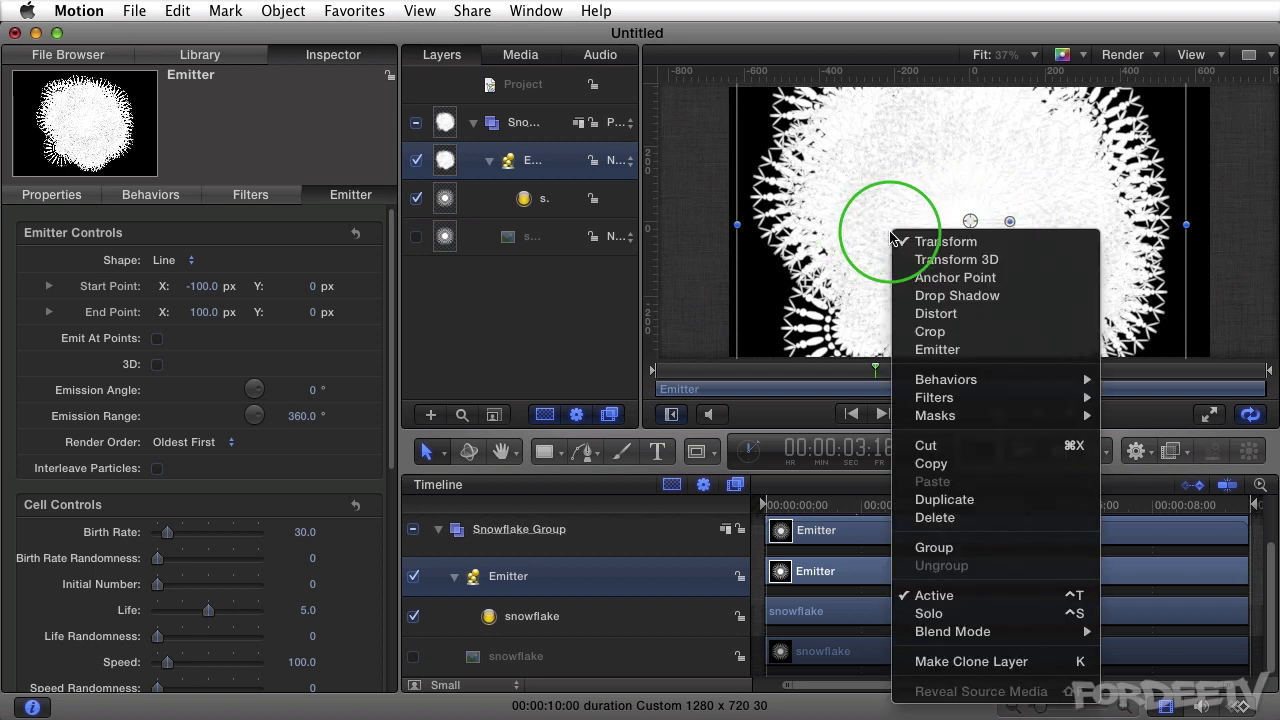
left_click(900, 350)
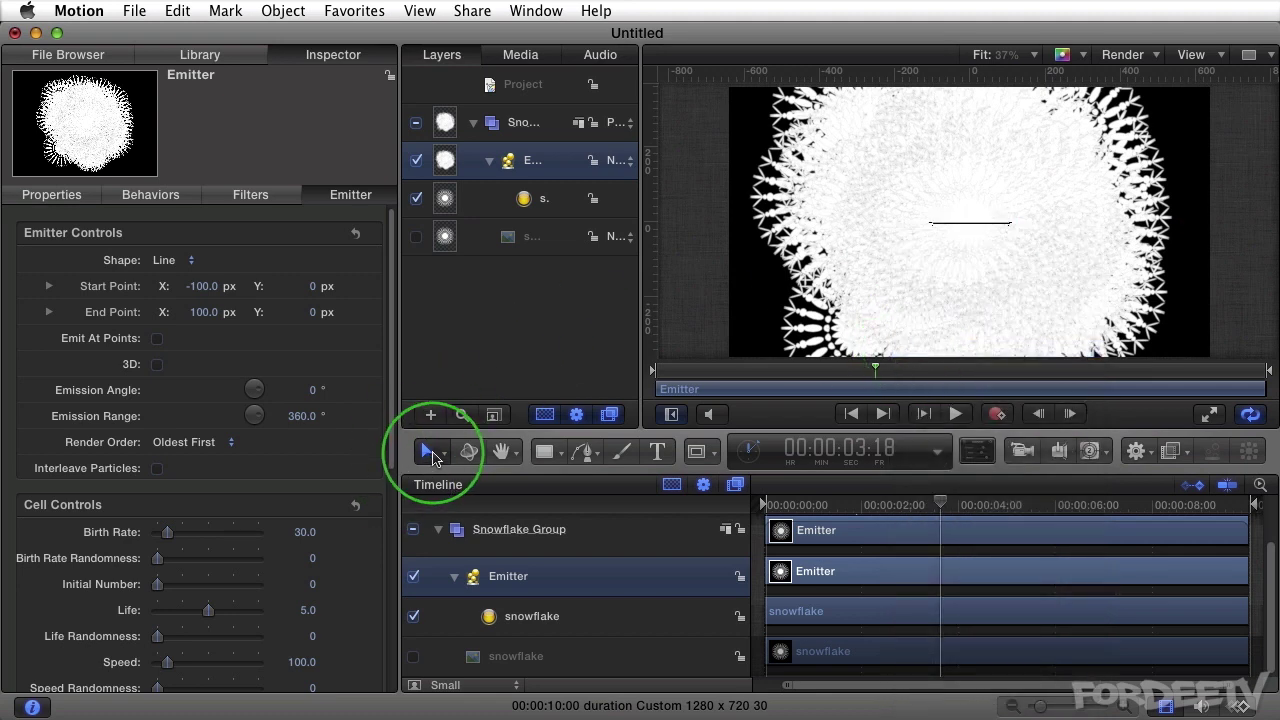
left_click(425, 451)
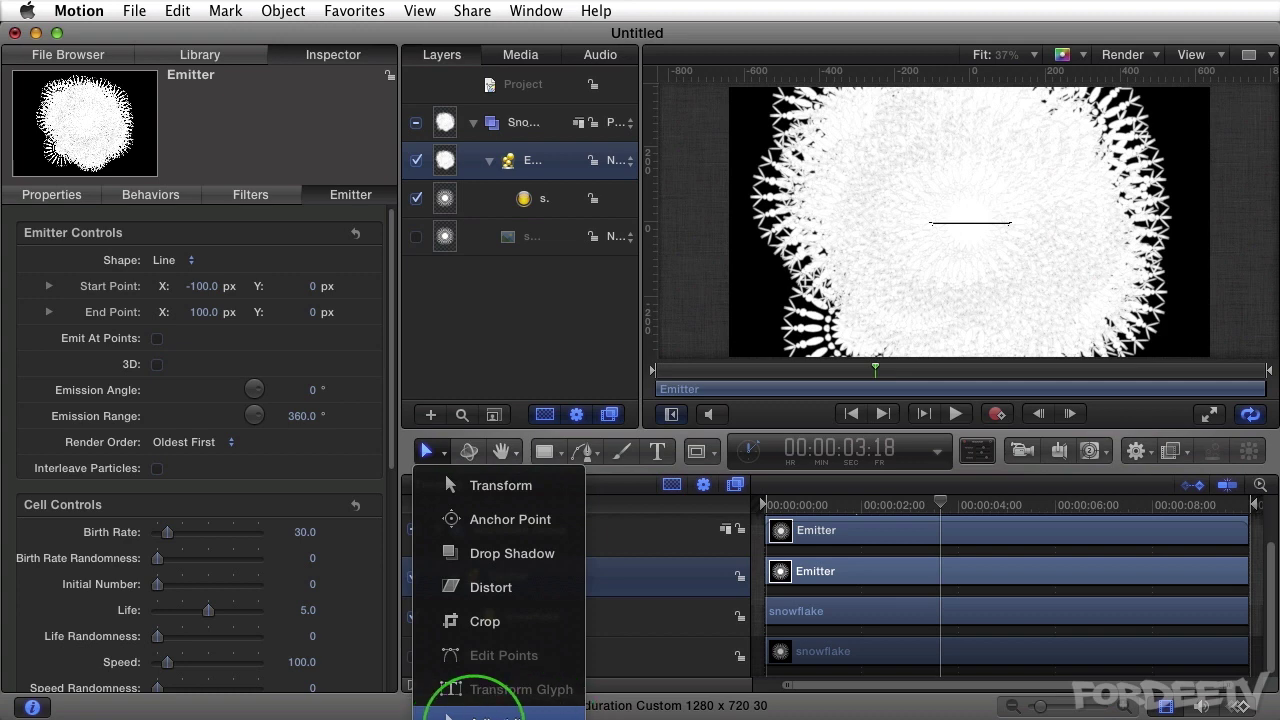
left_click(425, 451)
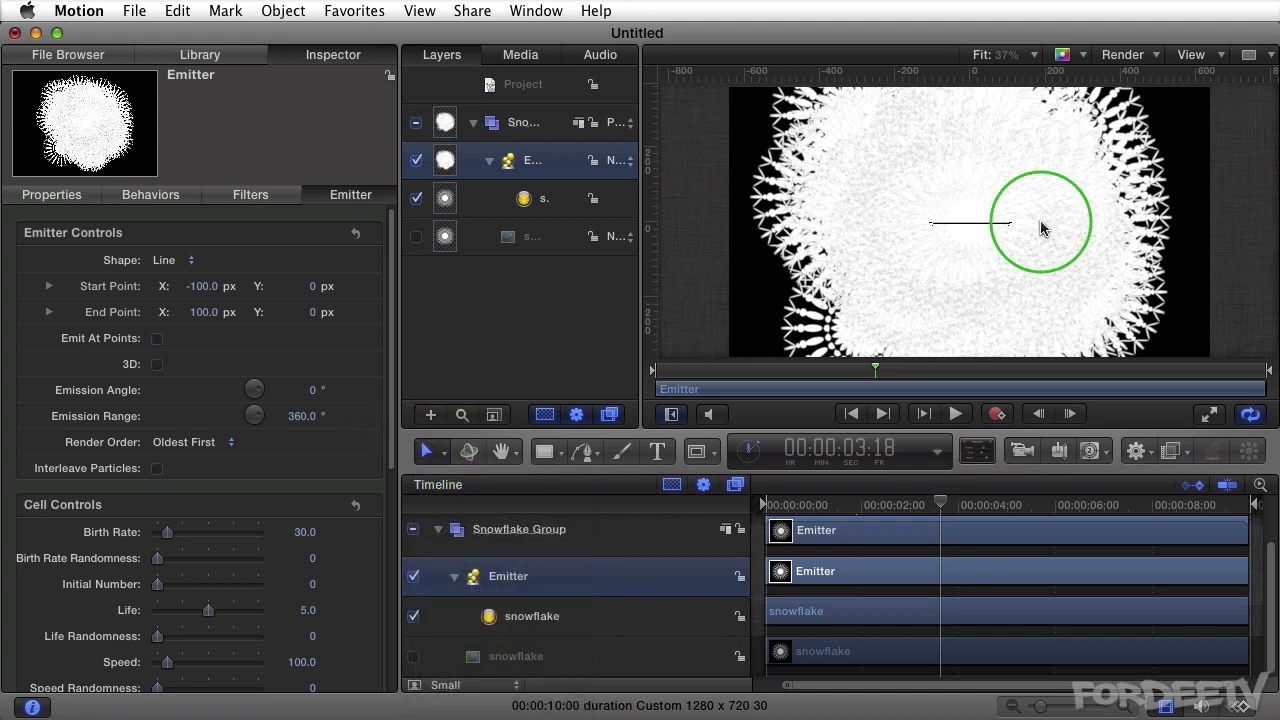
left_click_drag(930, 222, 776, 223)
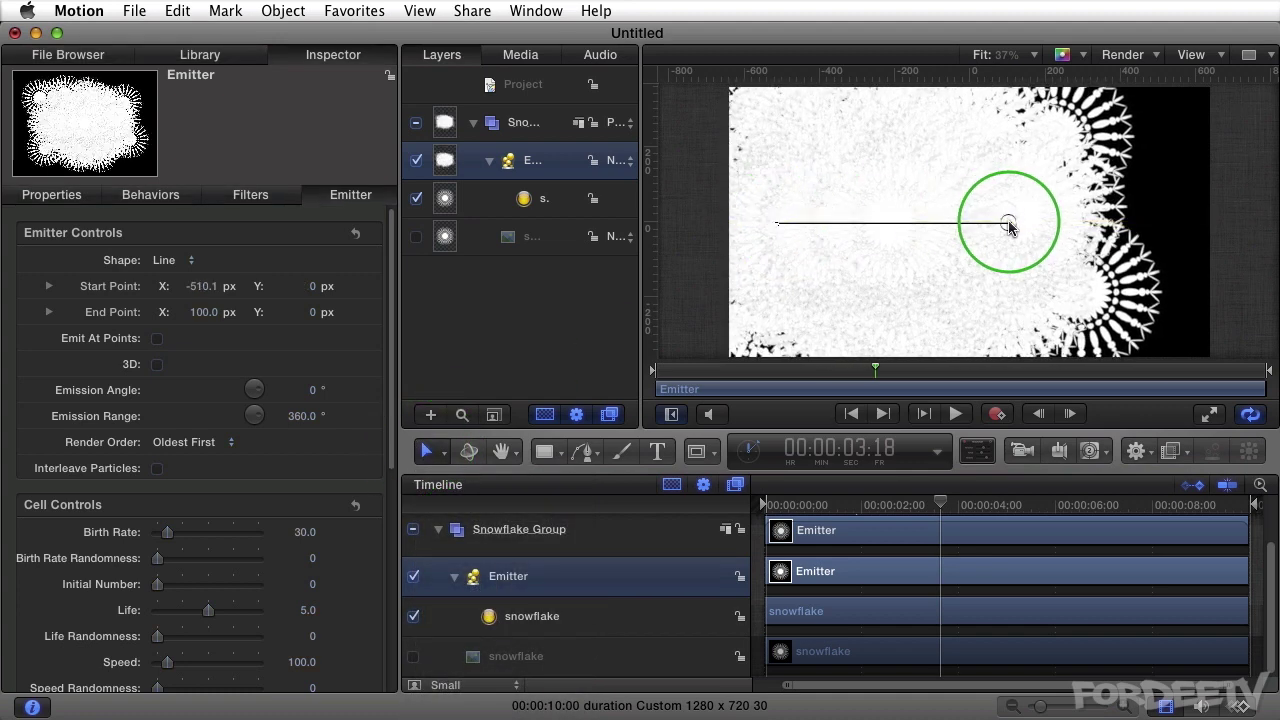
left_click_drag(1008, 224, 1142, 226)
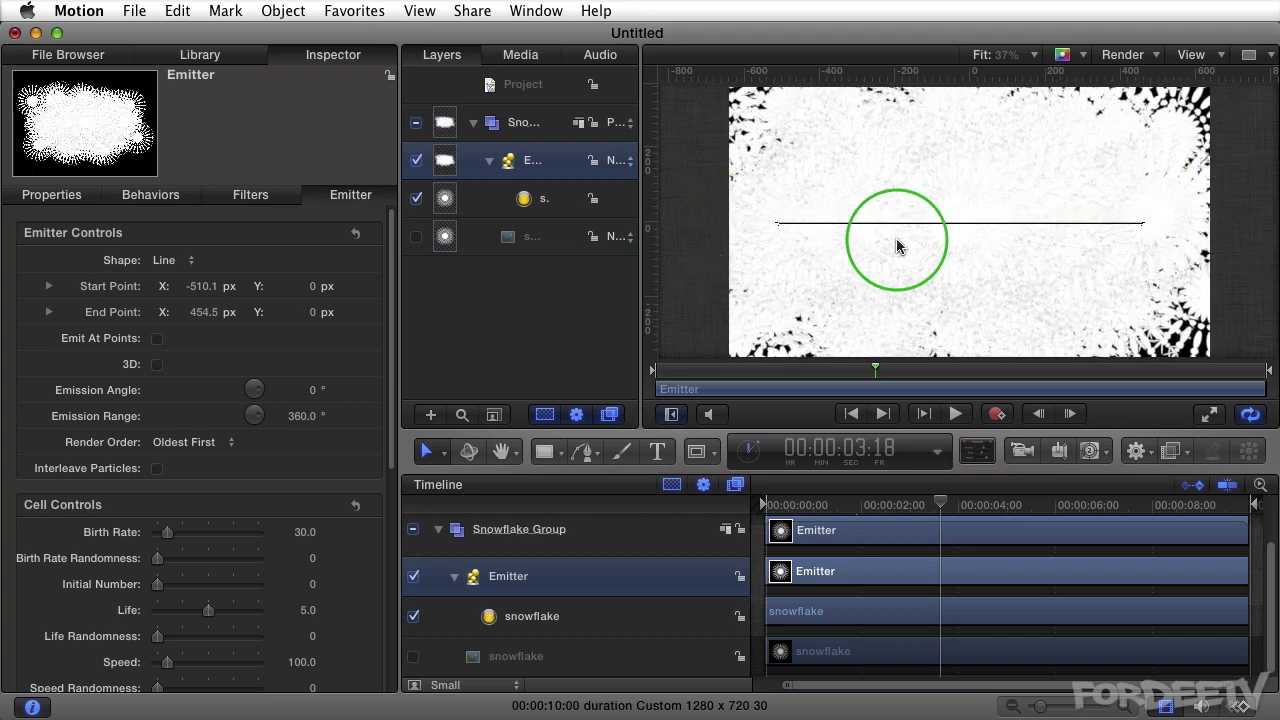
left_click(852, 414)
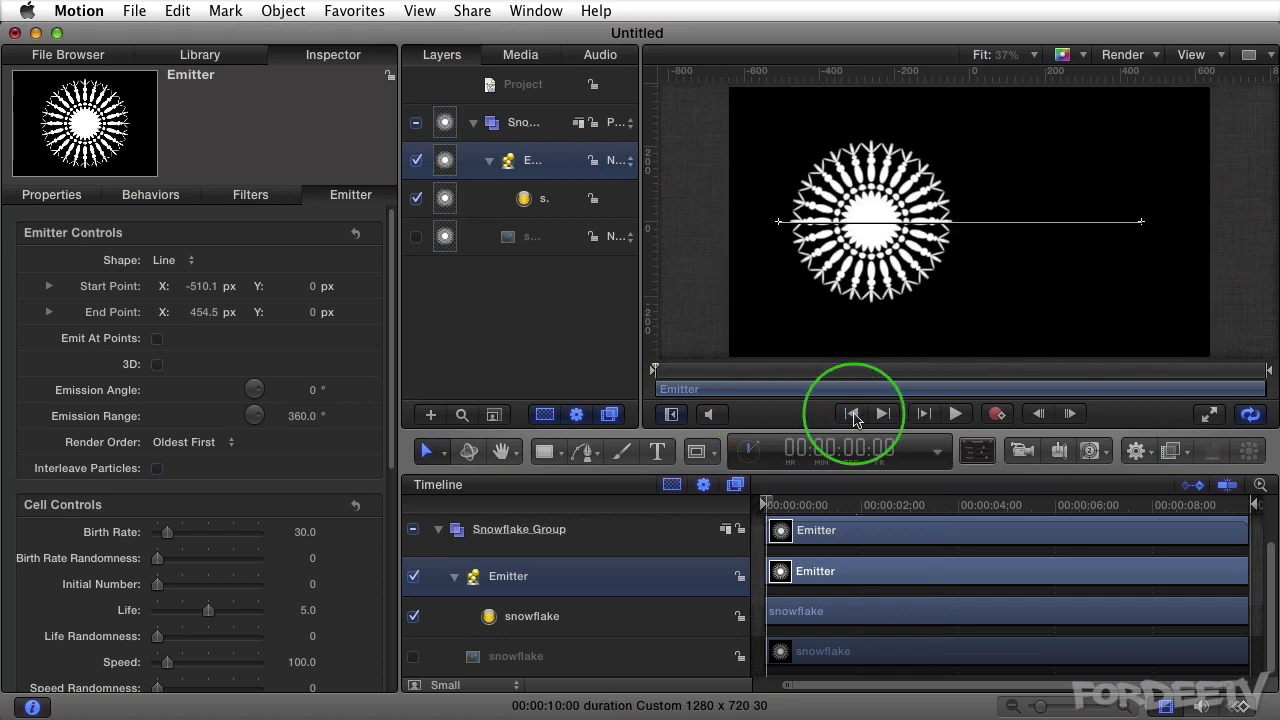
Move the Emitter's line above the canvas, from about X -674, Y 392 px to about X 660, Y 395 px, and preview the animation.
key("space")
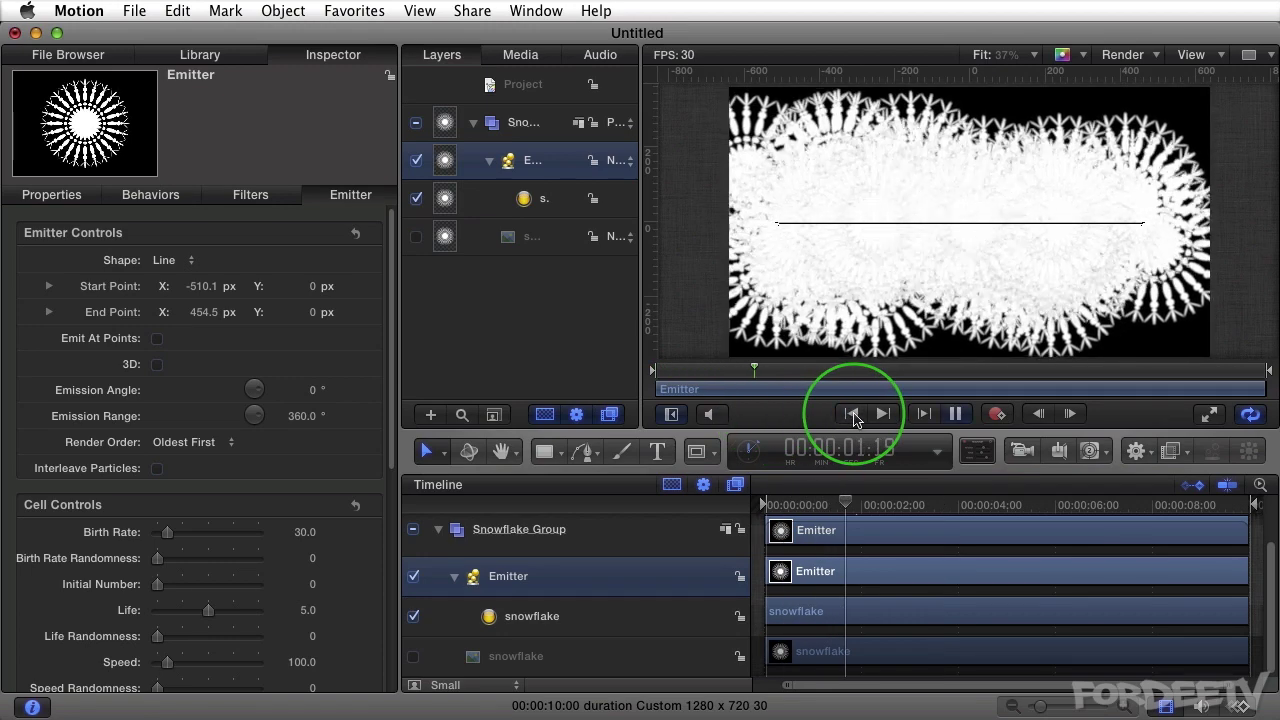
key("space")
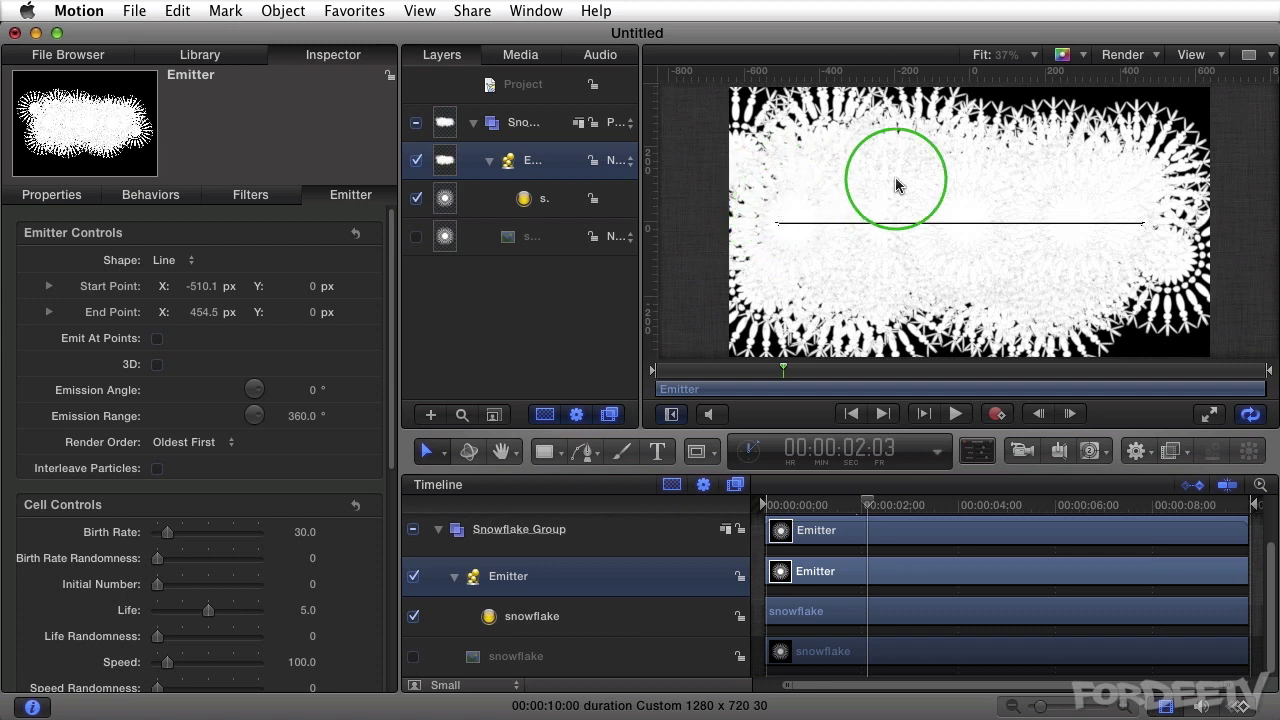
left_click_drag(903, 154, 906, 250)
key("h")
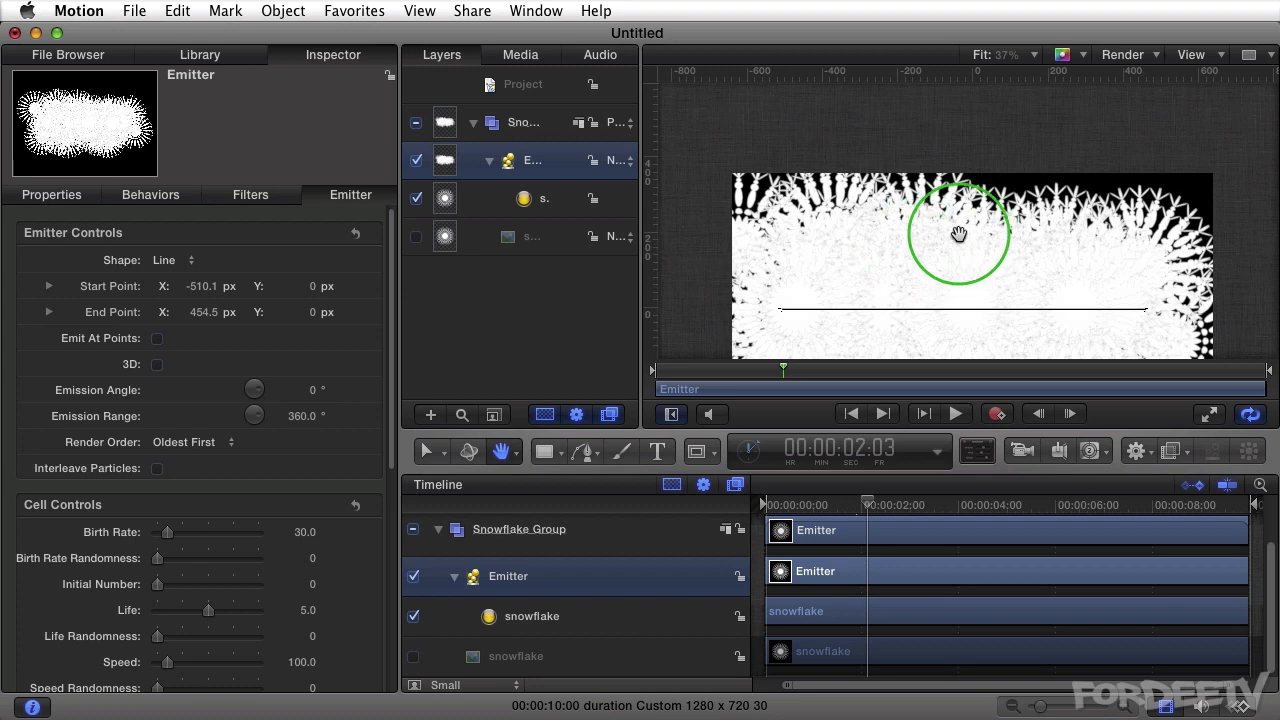
left_click_drag(778, 309, 720, 160)
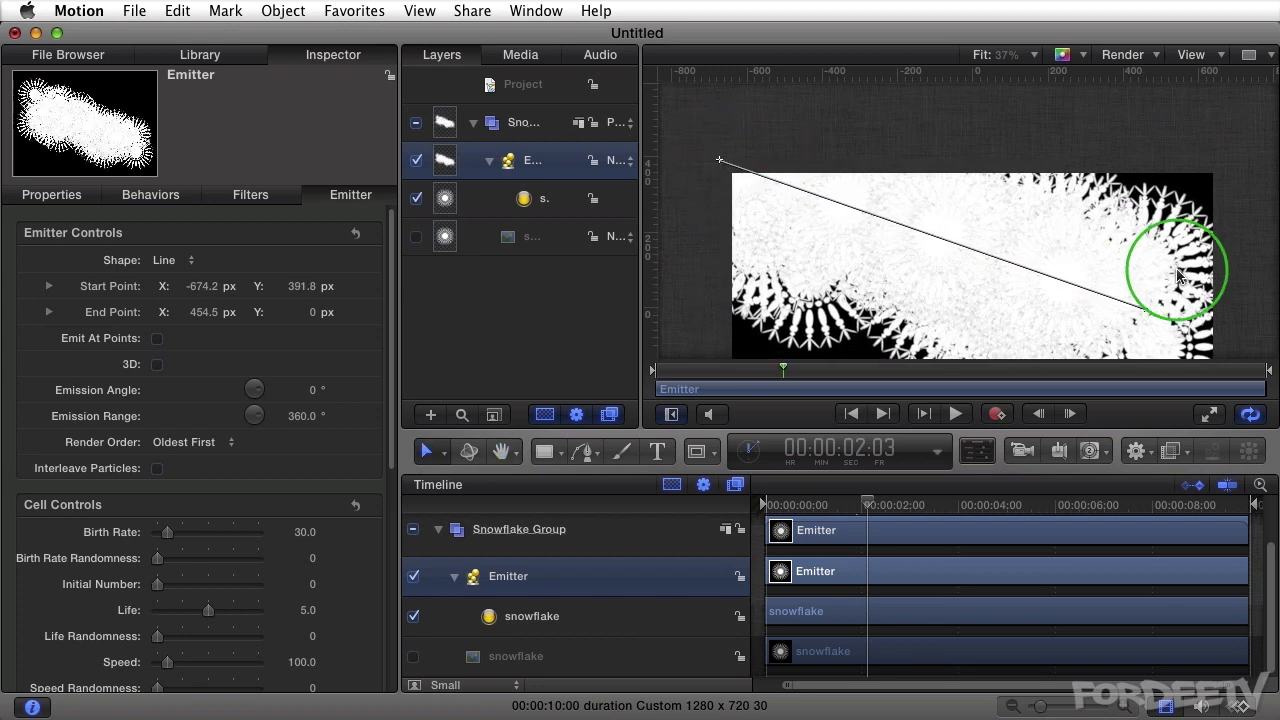
left_click_drag(1180, 275, 1222, 164)
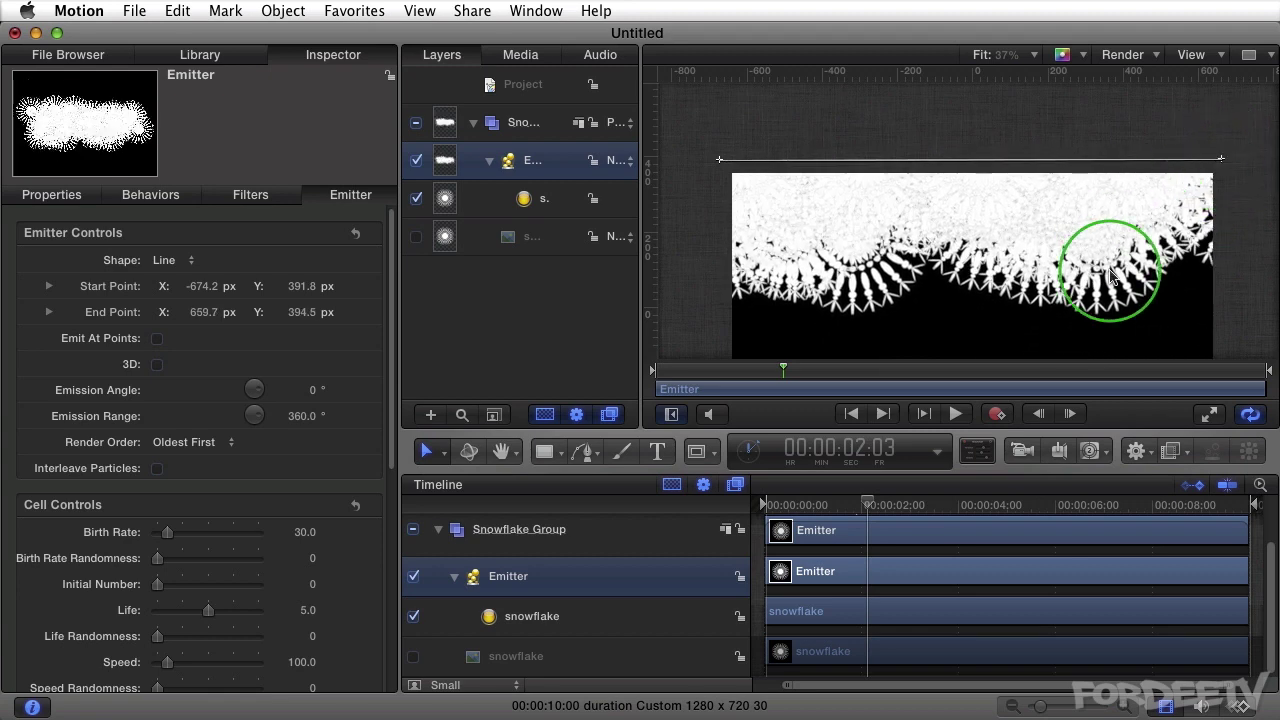
key("space")
key("space")
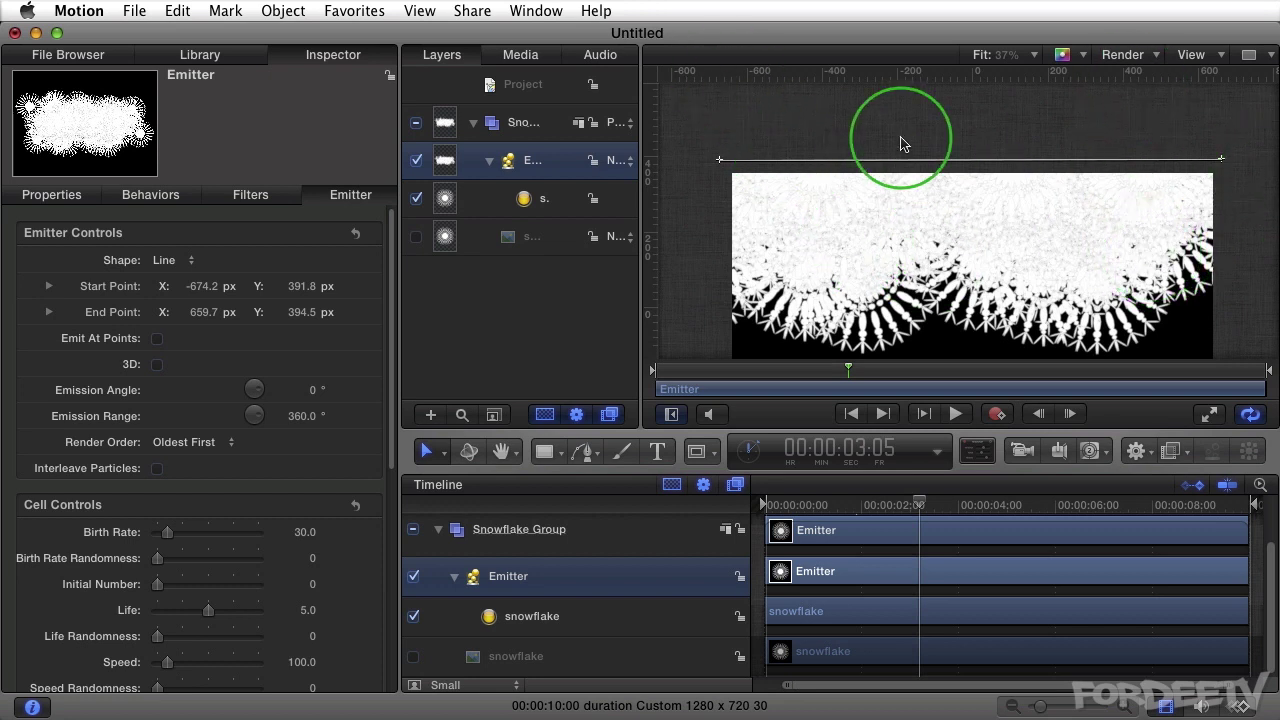
left_click_drag(955, 265, 962, 183)
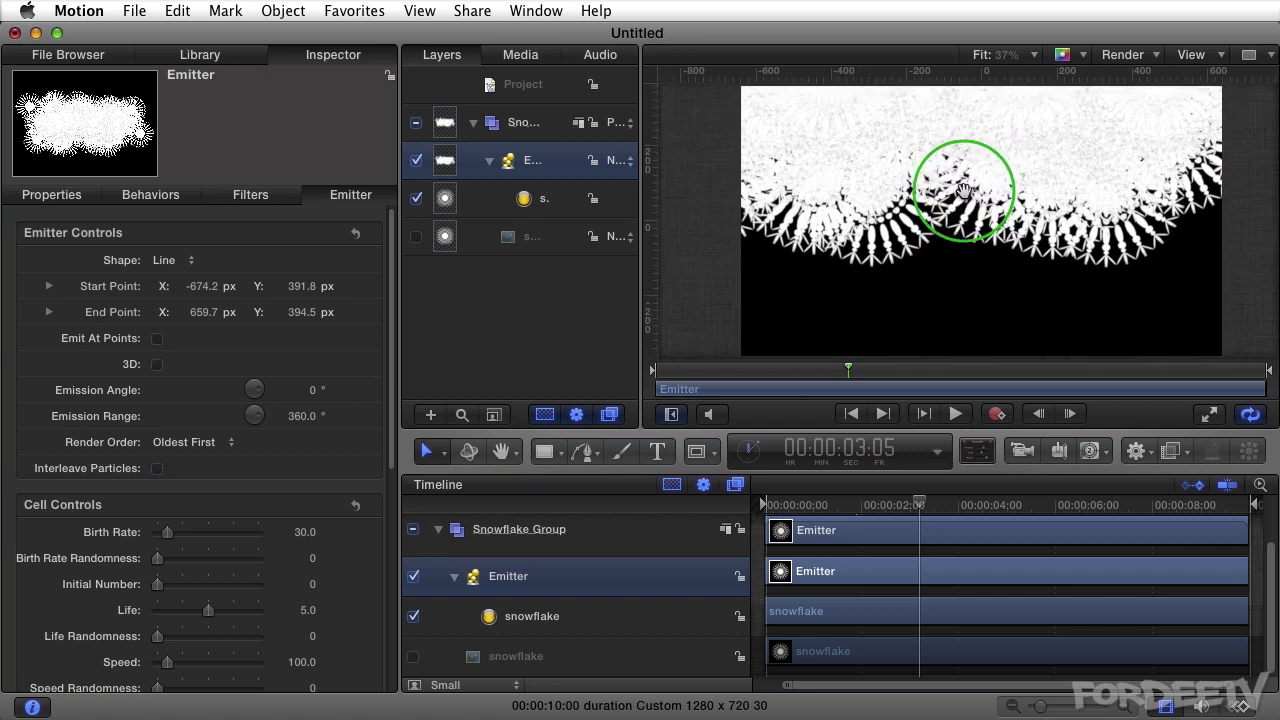
key("h")
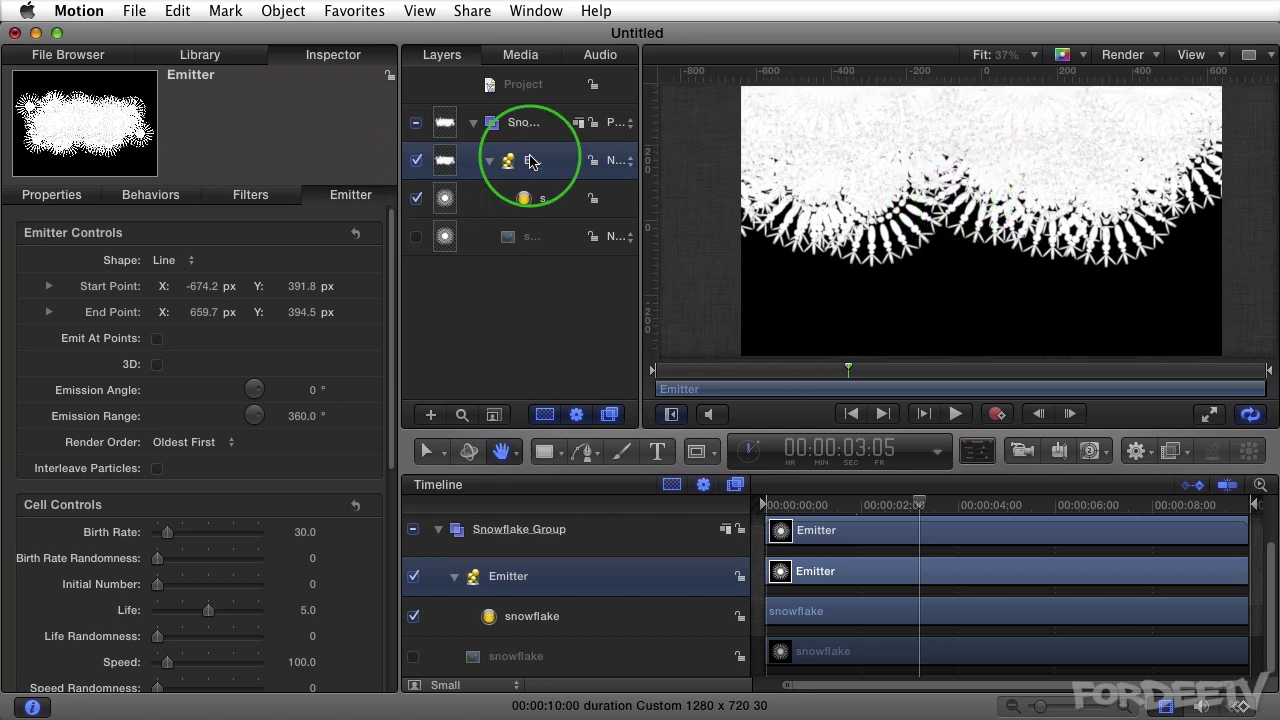
Apply the Gravity behavior to the Emitter and play back part of the animation.
left_click(1140, 451)
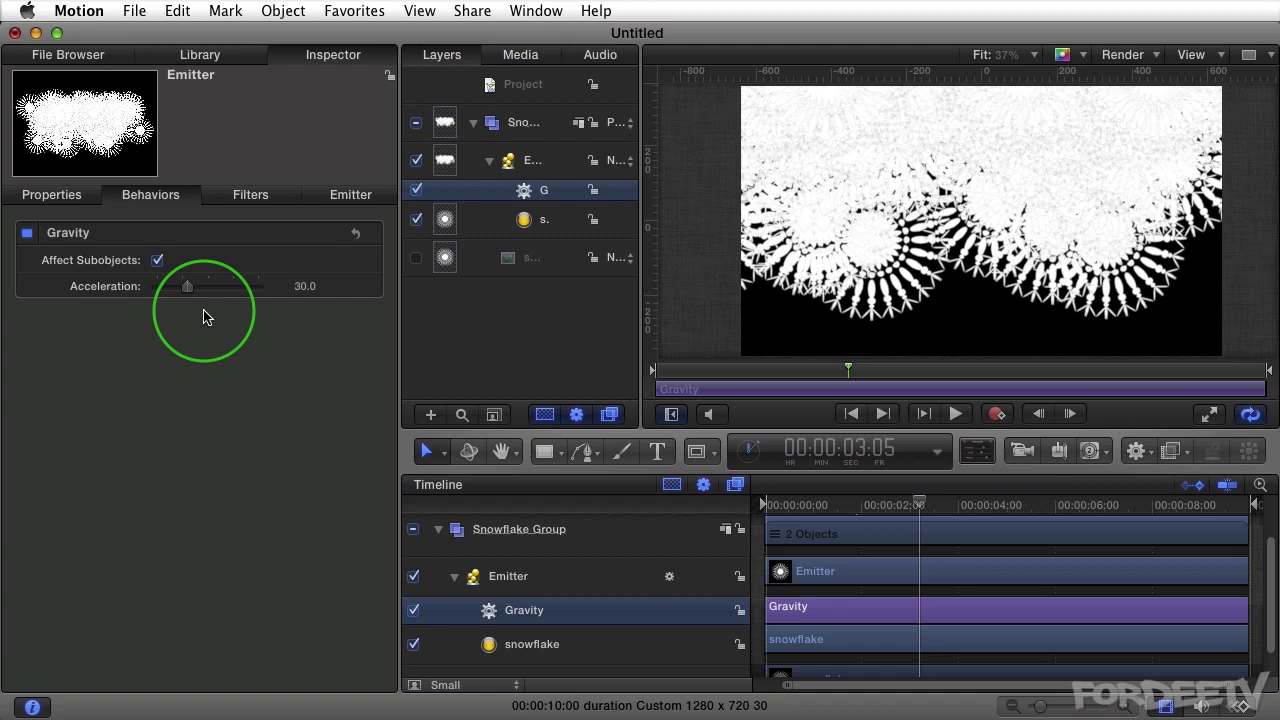
key("space")
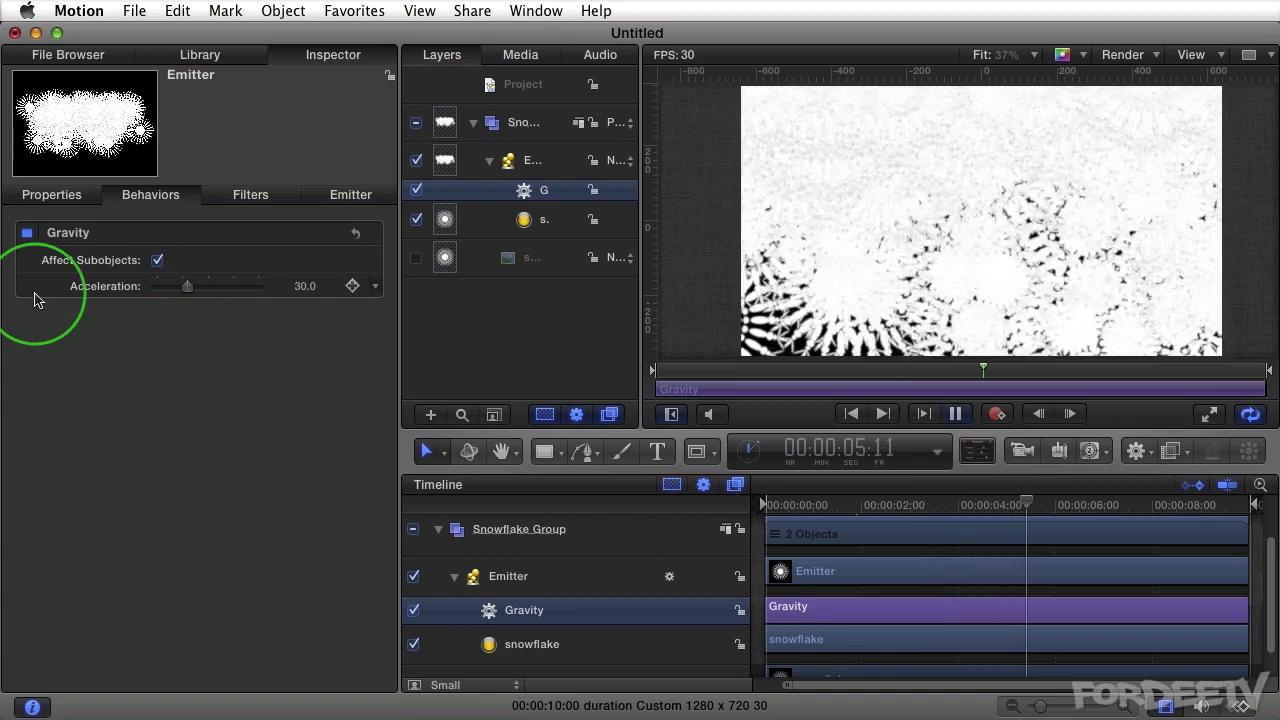
key("space")
Switch the Gravity behavior off and play back the animation for comparison.
left_click(27, 233)
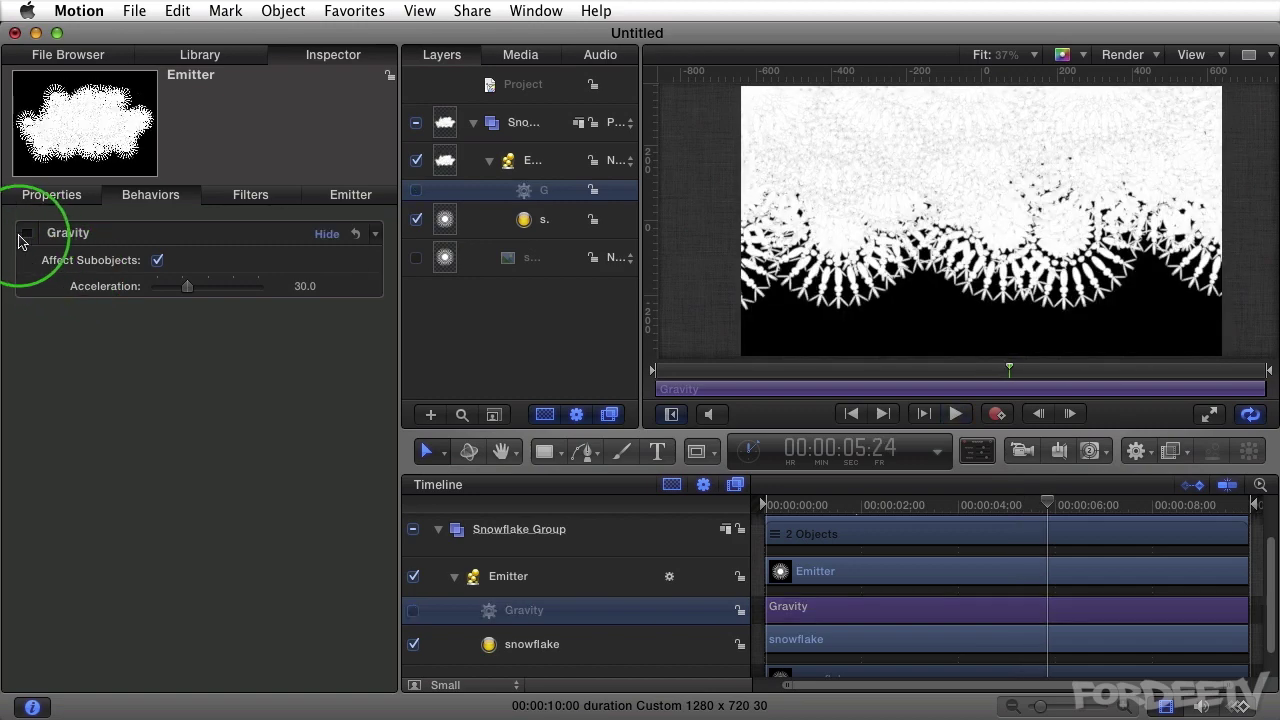
key("space")
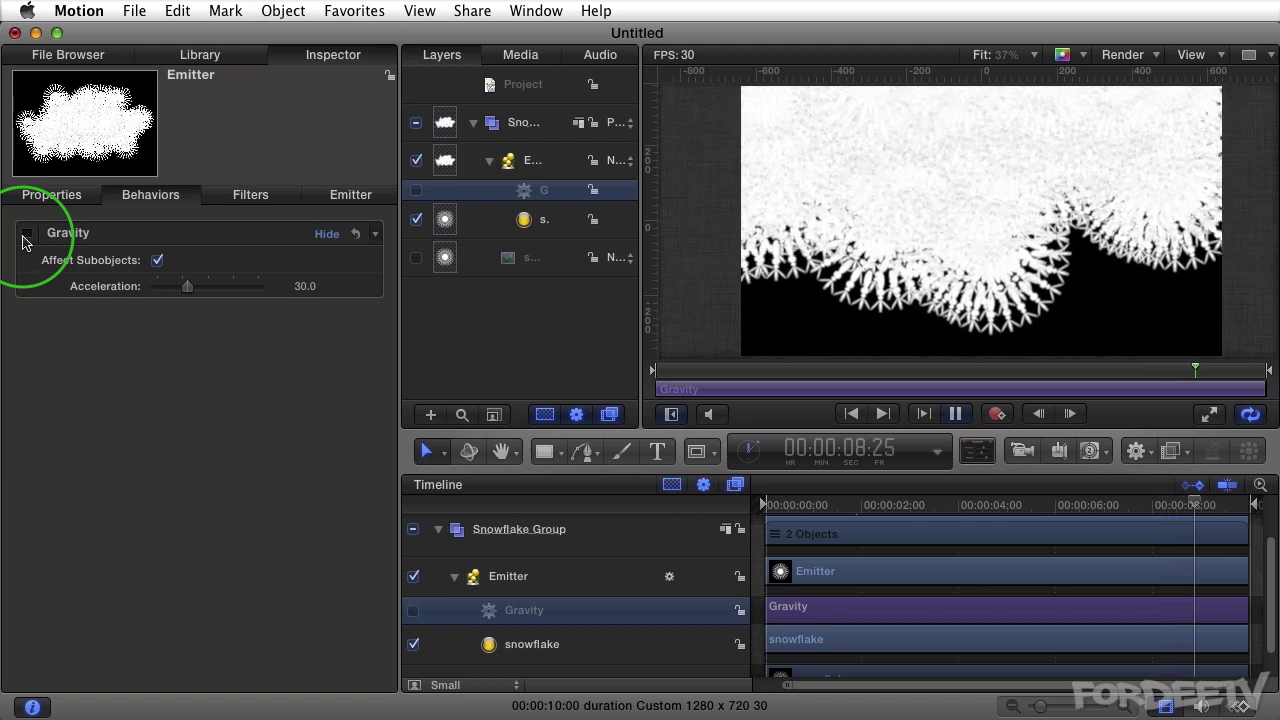
key("space")
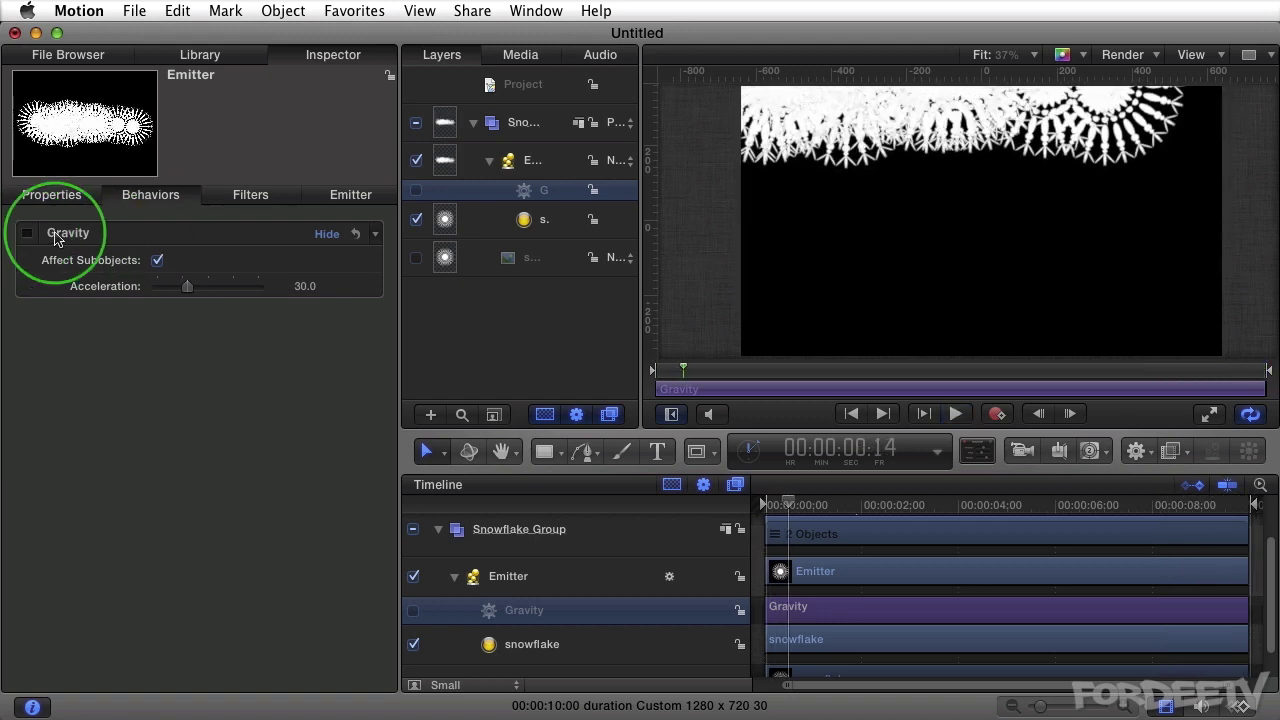
Examine the Emitter's cell controls, in particular Birth Rate, Life and Speed.
left_click(523, 162)
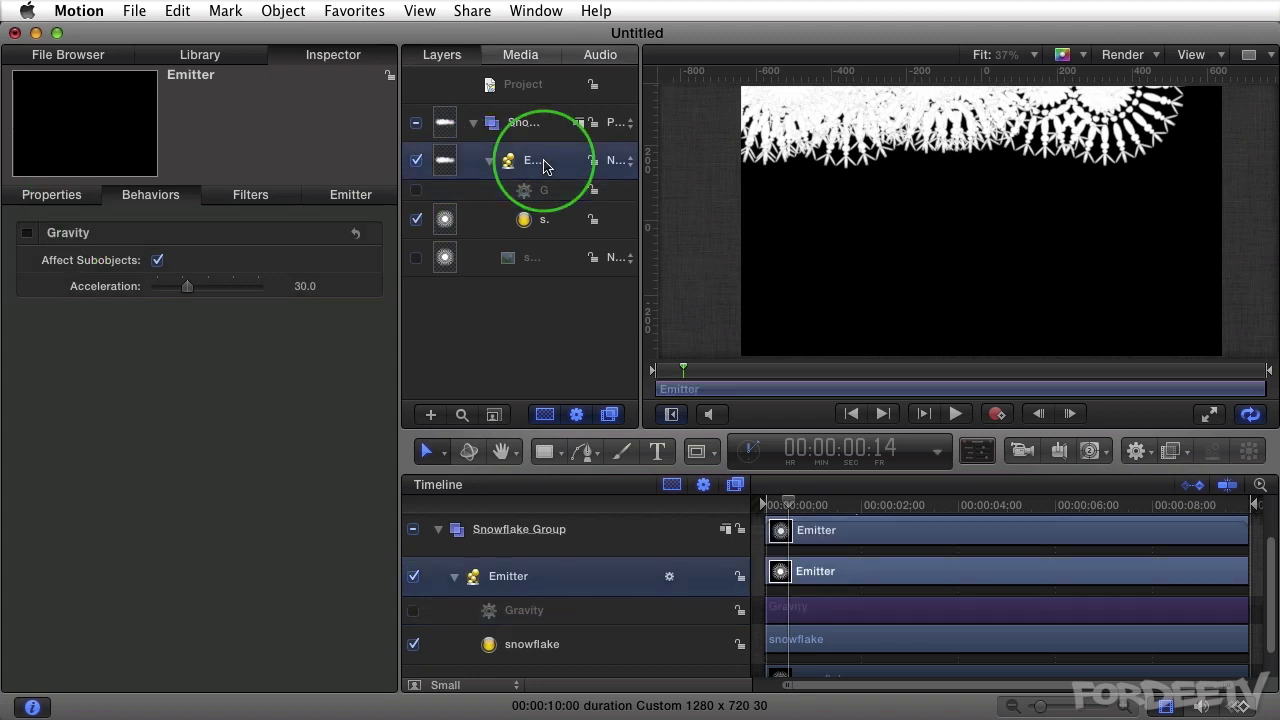
left_click(345, 197)
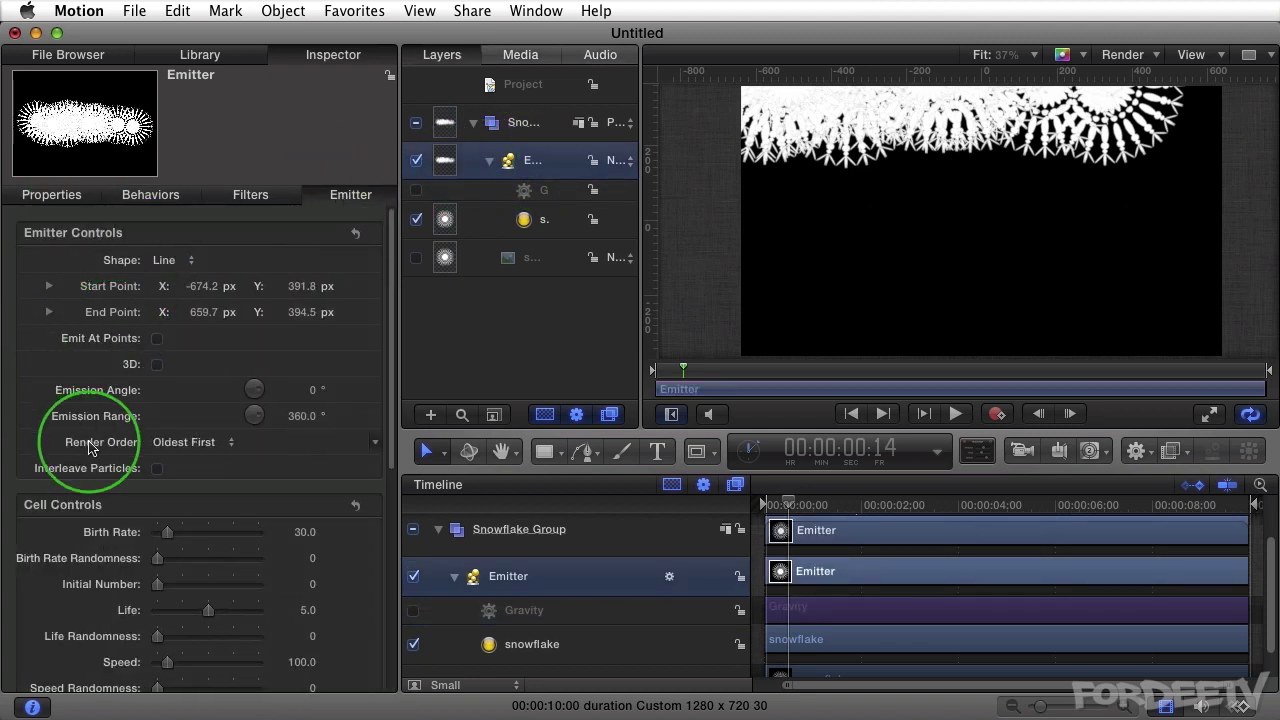
mouse_move(160, 533)
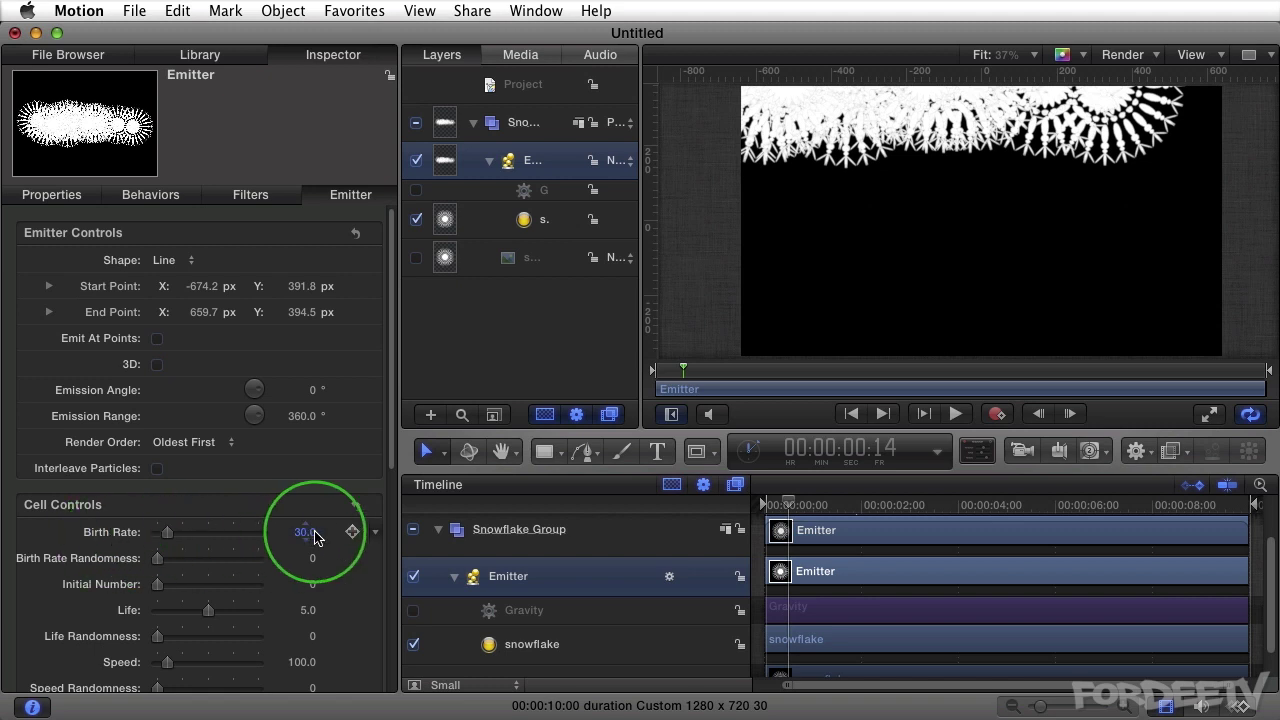
left_click_drag(316, 538, 308, 538)
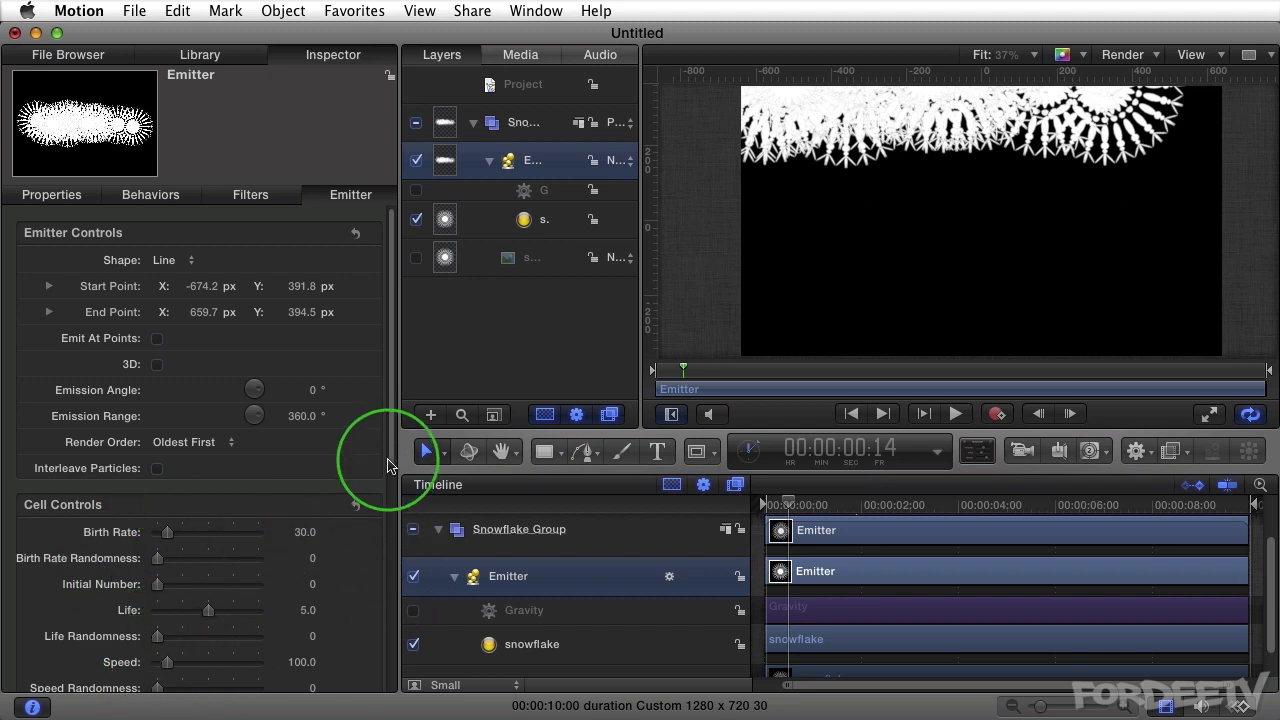
scroll(394, 487, "down", 3)
scroll(393, 455, "up", 3)
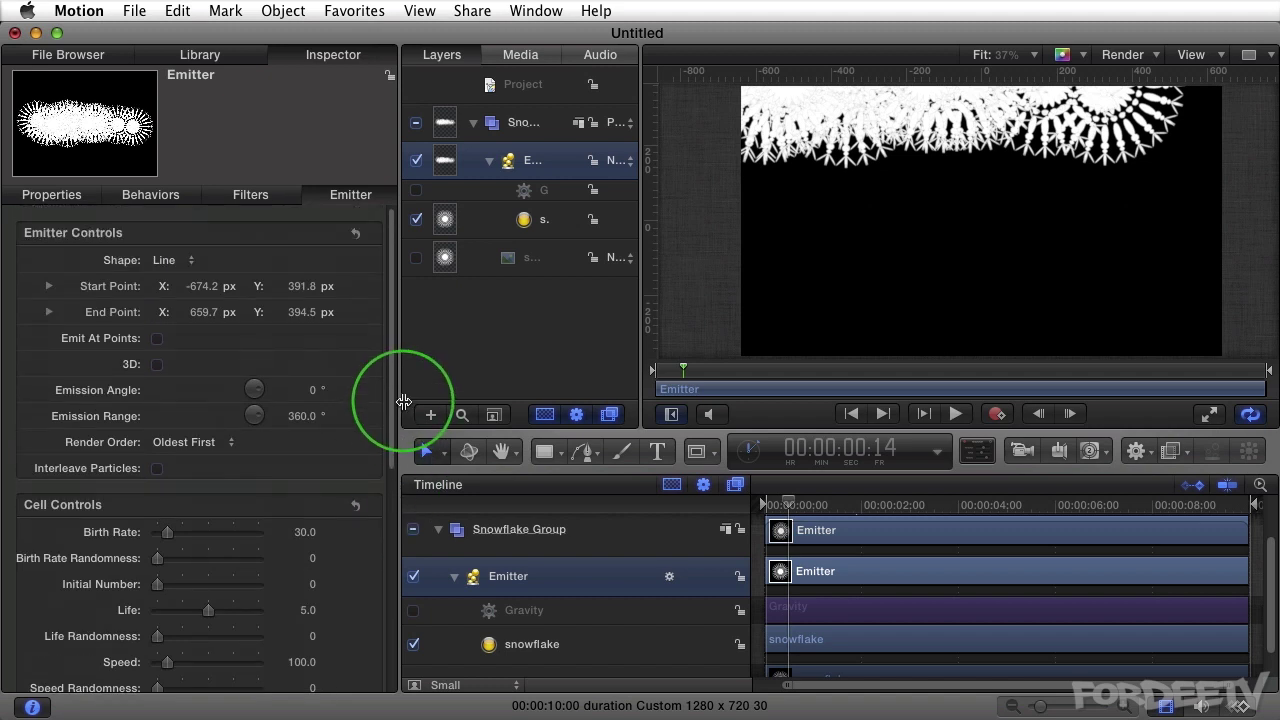
Switch the Gravity behavior back on, show its settings and play back part of the animation.
left_click(540, 193)
left_click(416, 190)
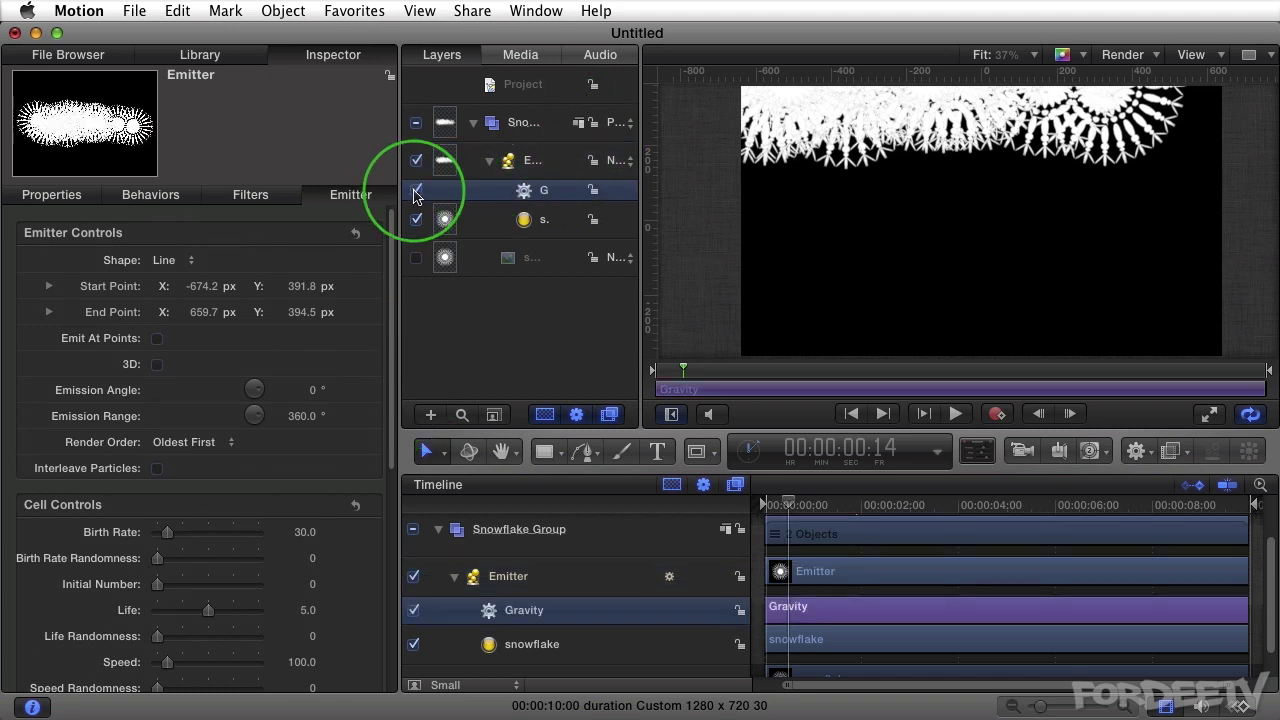
left_click(140, 207)
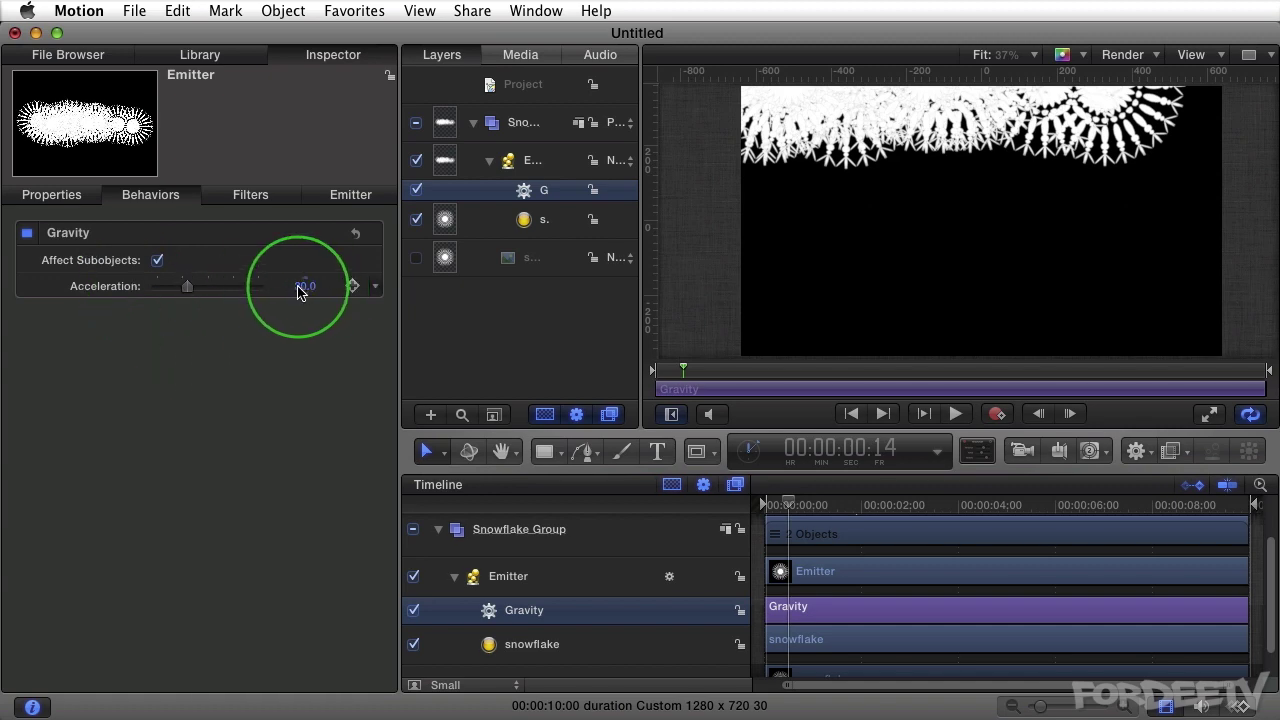
key("space")
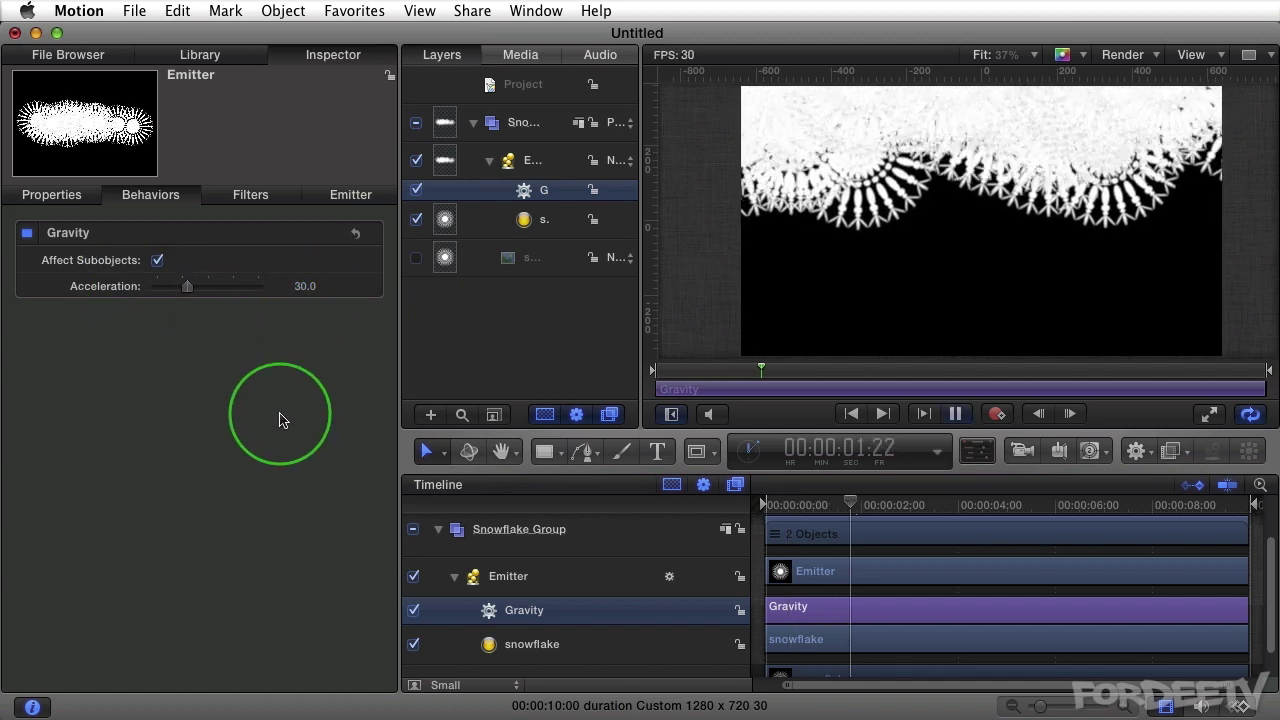
key("space")
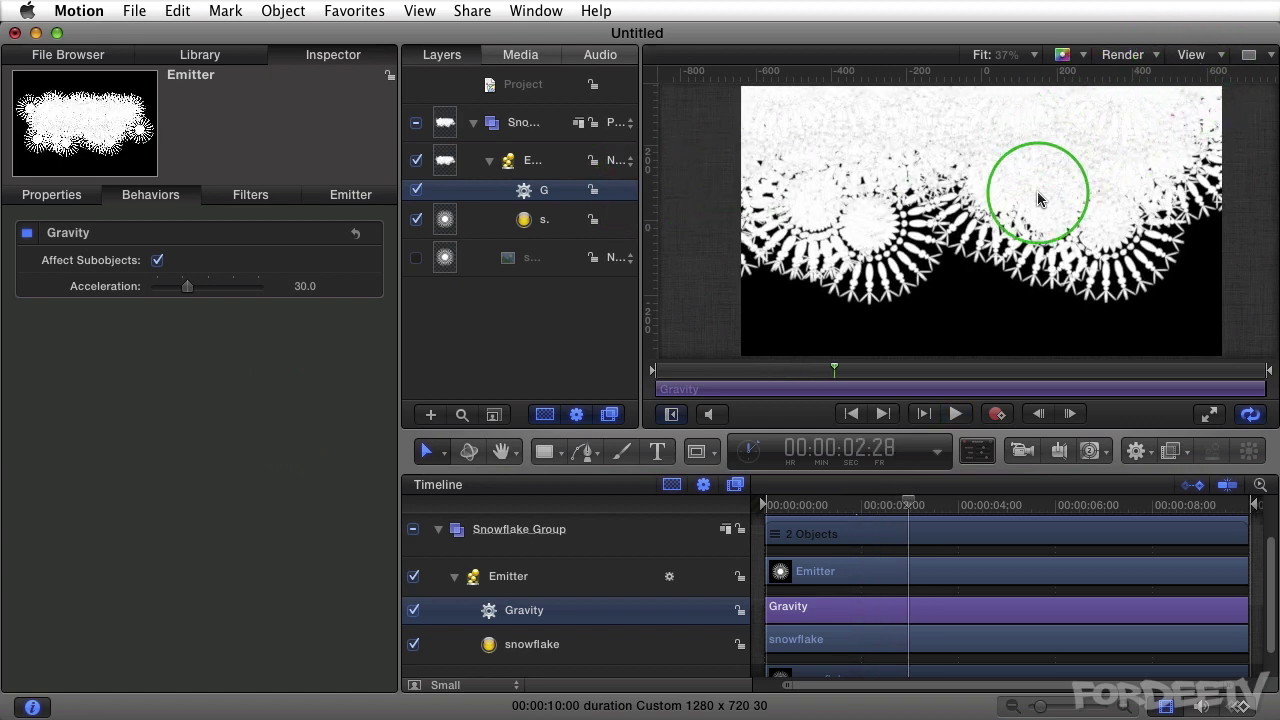
Set the Gravity behavior's Acceleration to 150.
mouse_move(190, 280)
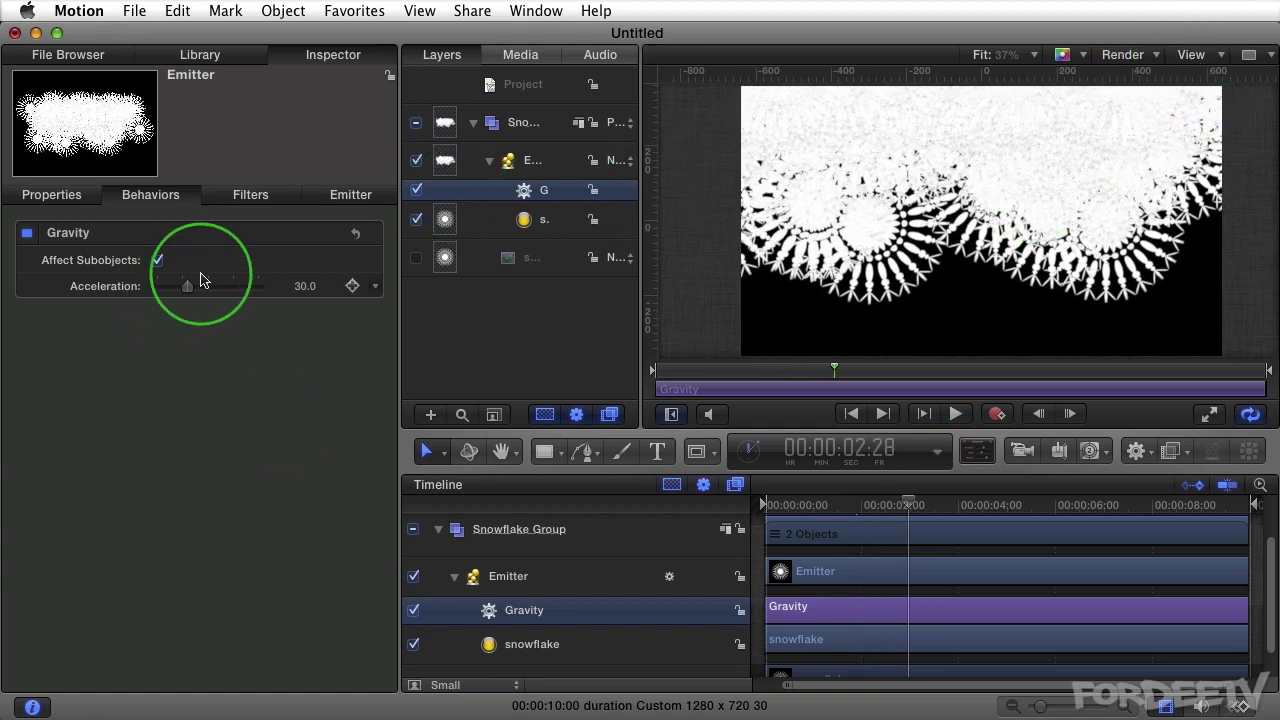
left_click(300, 286)
type("150")
key("Return")
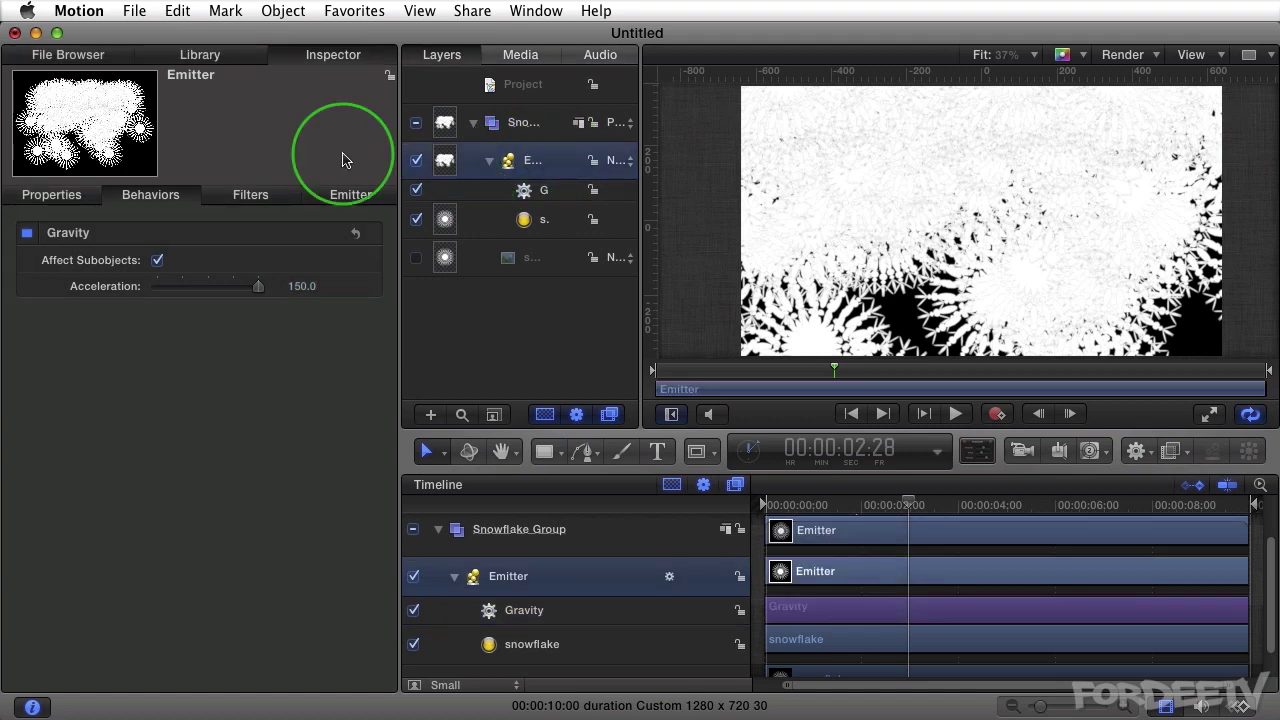
Set the Emitter's Birth Rate to 5 and play back the animation from the first frame.
left_click(370, 194)
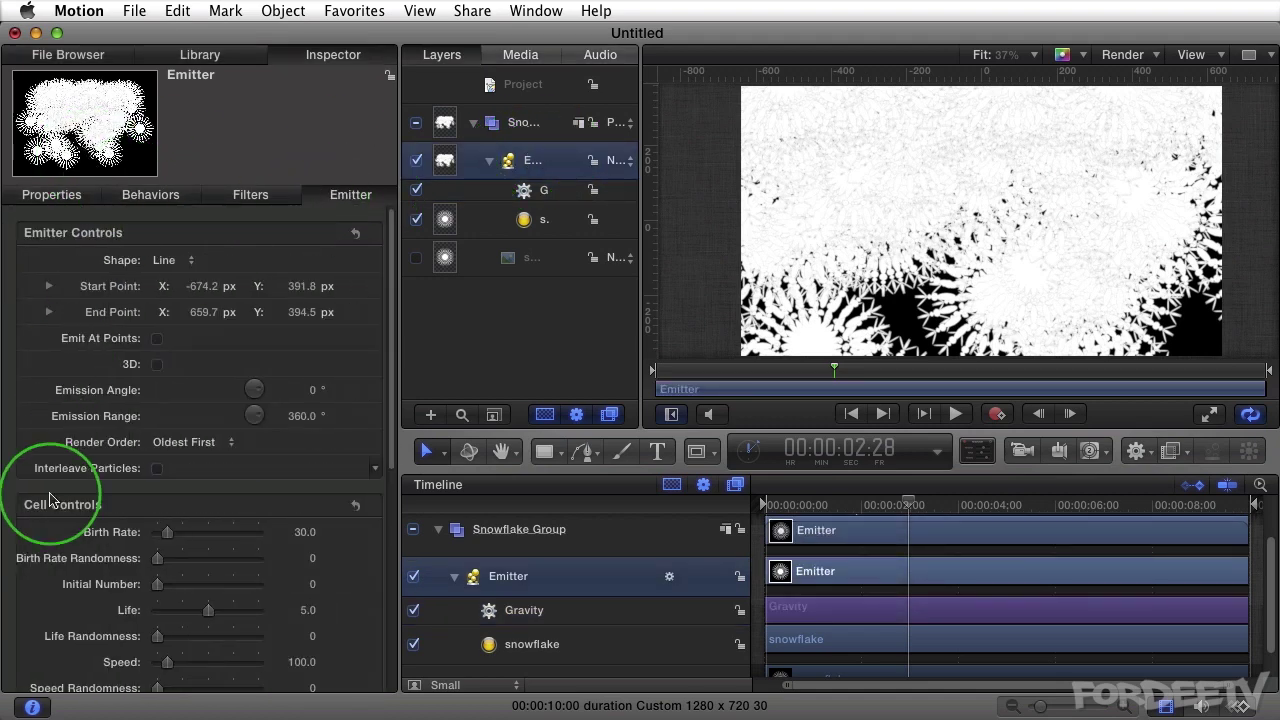
left_click(302, 532)
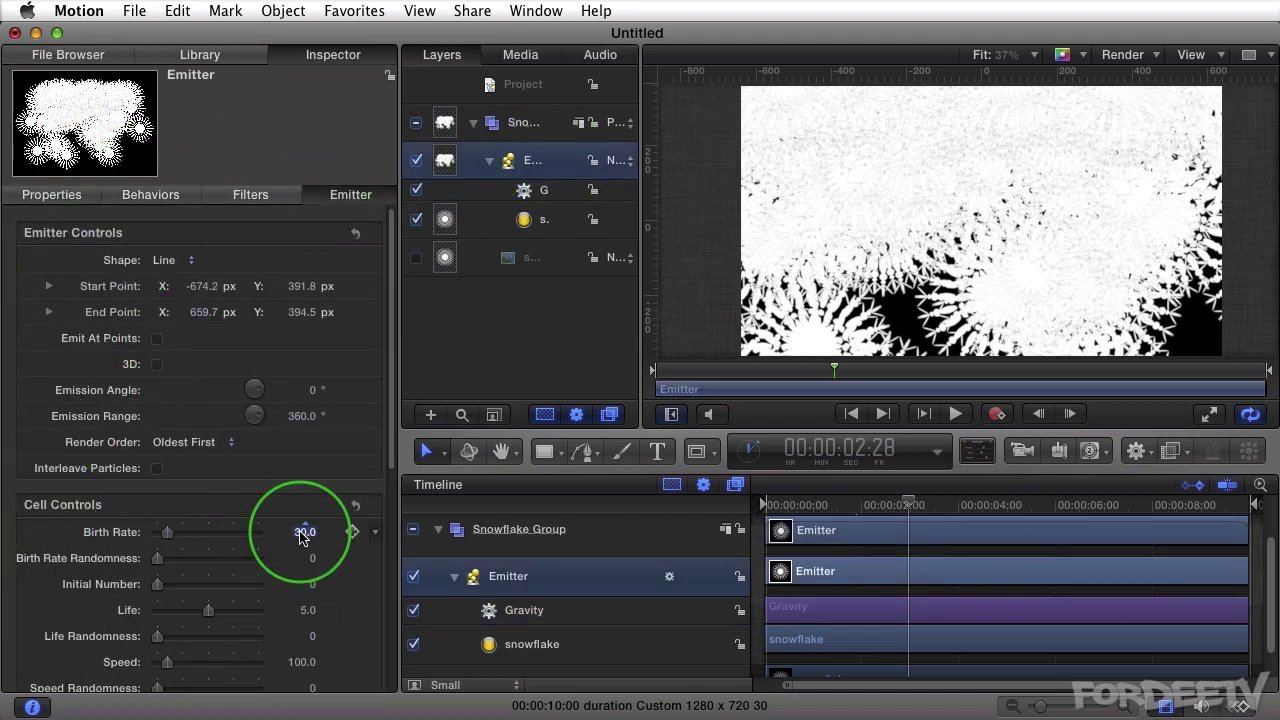
type("5")
key("Return")
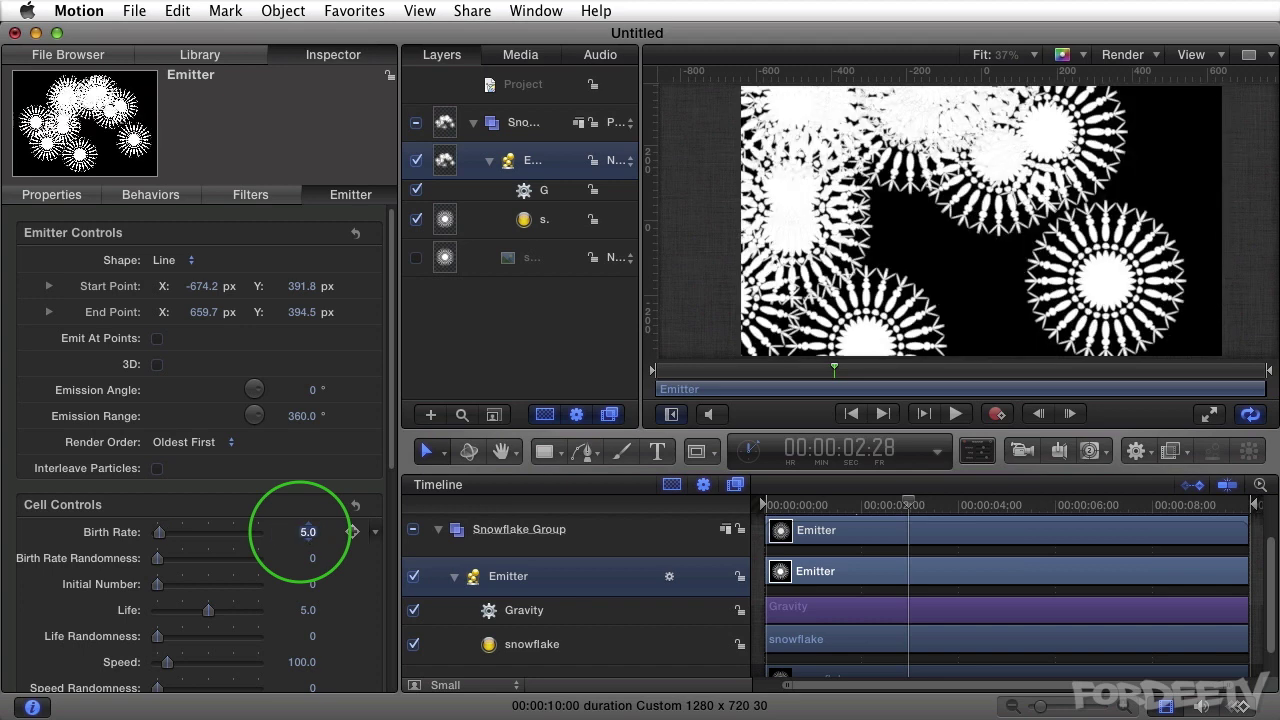
left_click(852, 414)
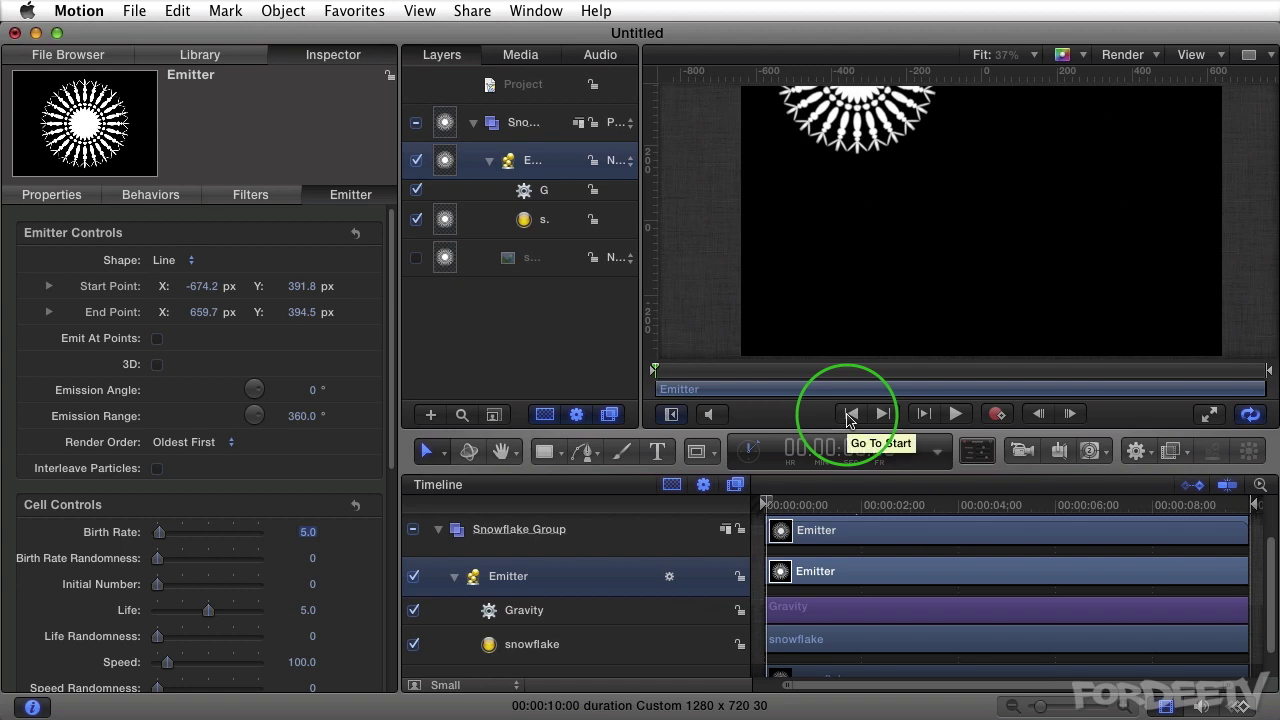
key("space")
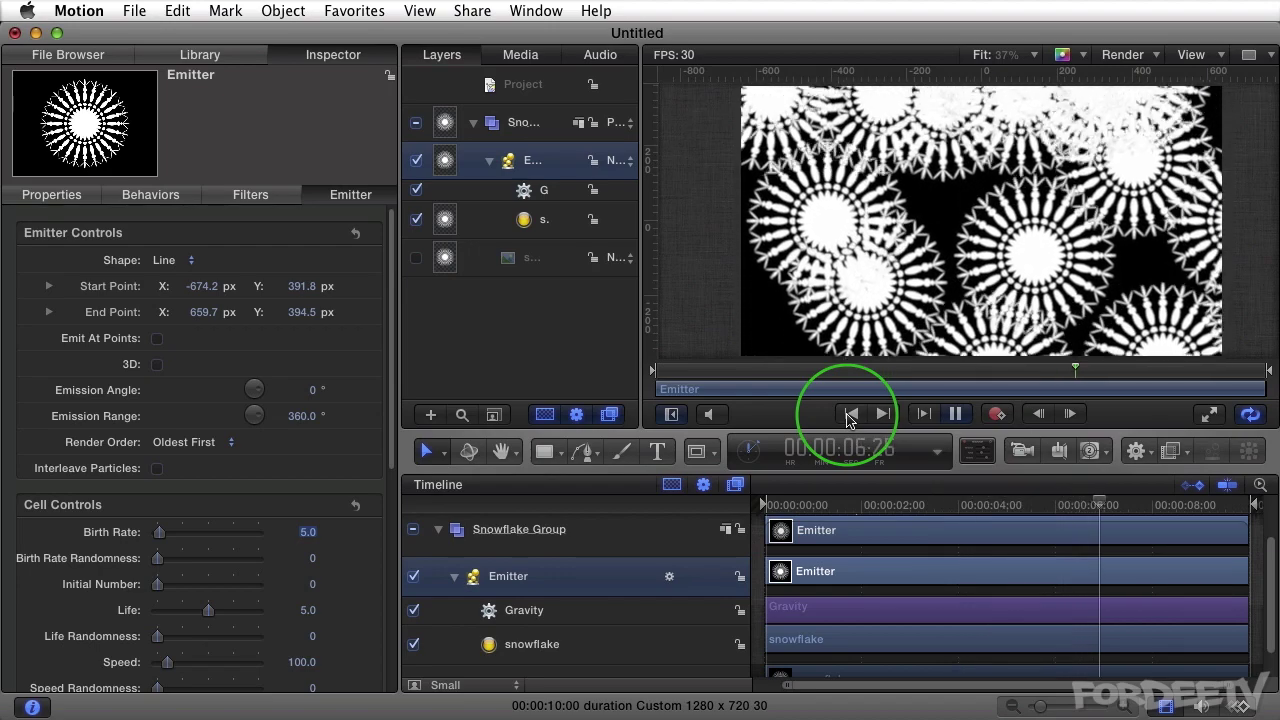
key("space")
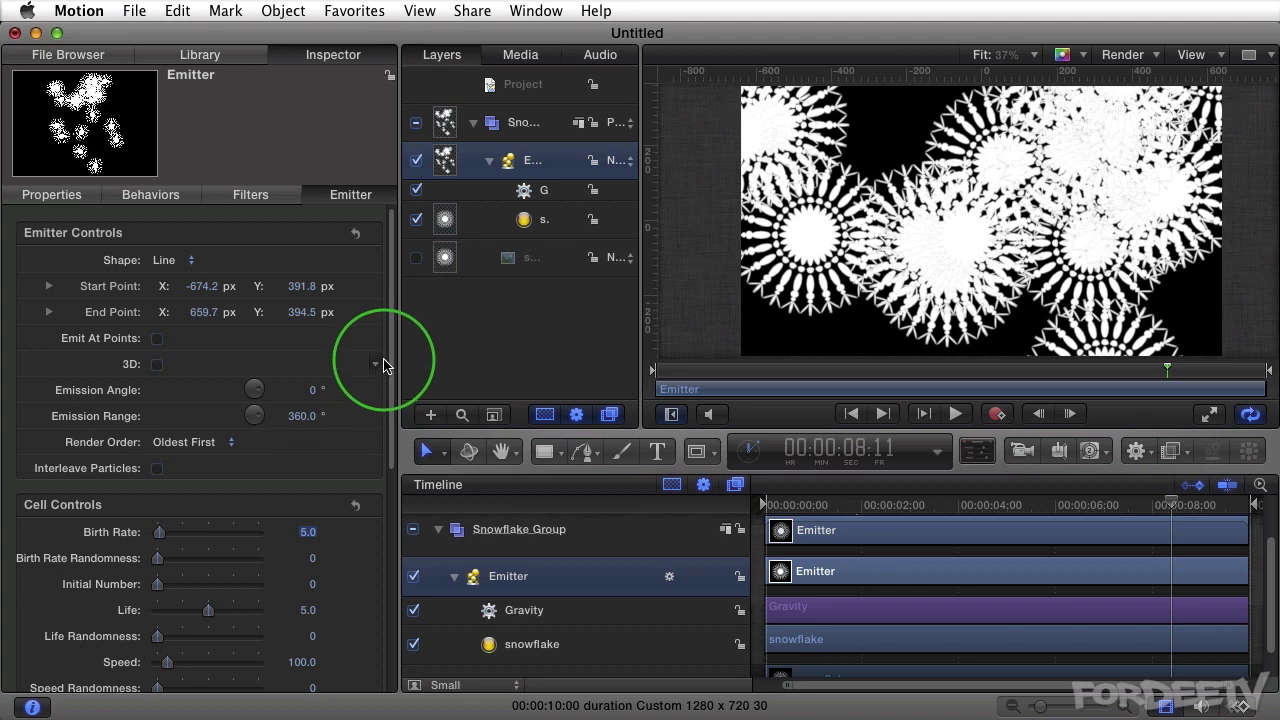
Inspect the snowflake particle cell's own cell controls for comparison with the Emitter's.
left_click_drag(392, 355, 391, 320)
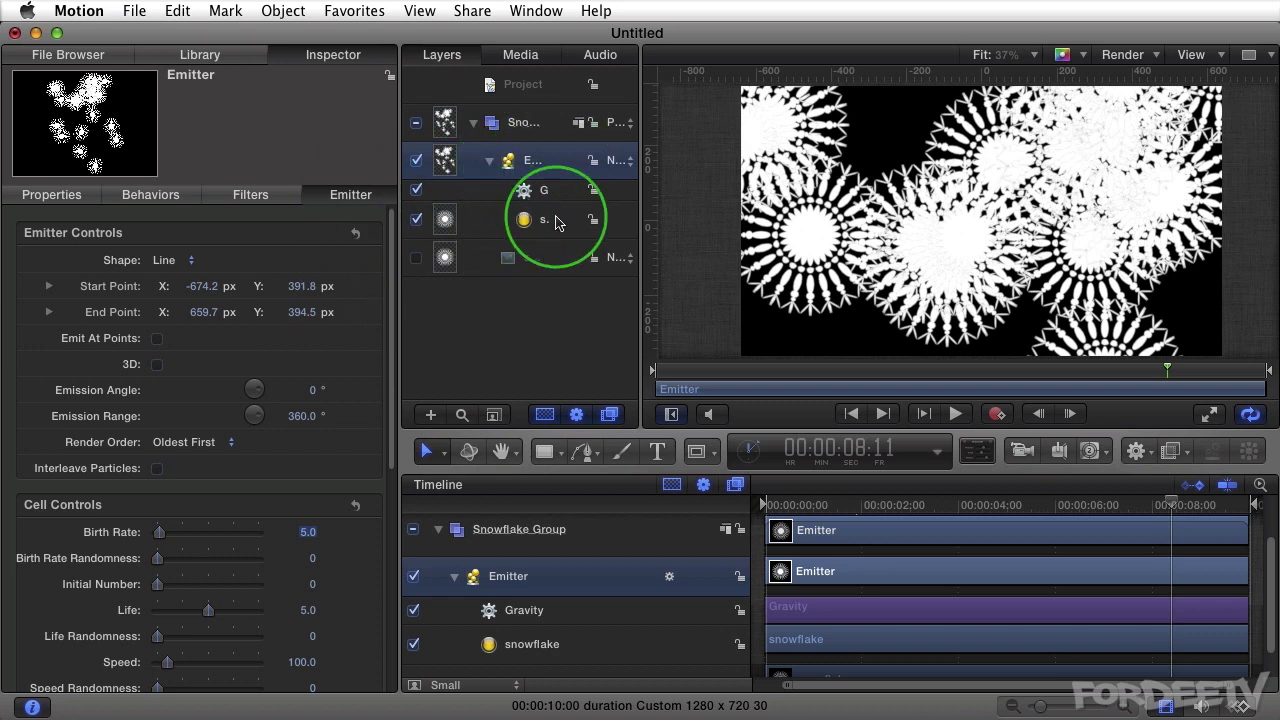
left_click_drag(558, 222, 526, 218)
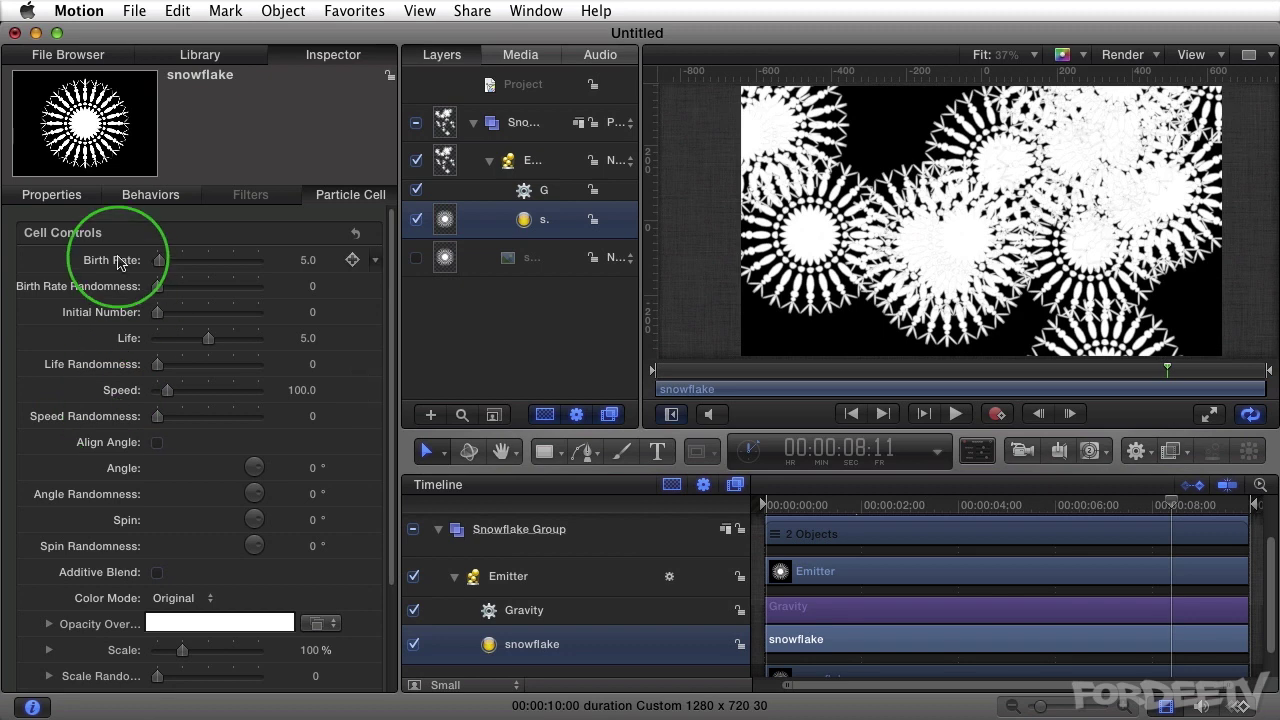
Set the Emitter's Scale to 20% and its Scale Randomness to 30.
left_click(516, 163)
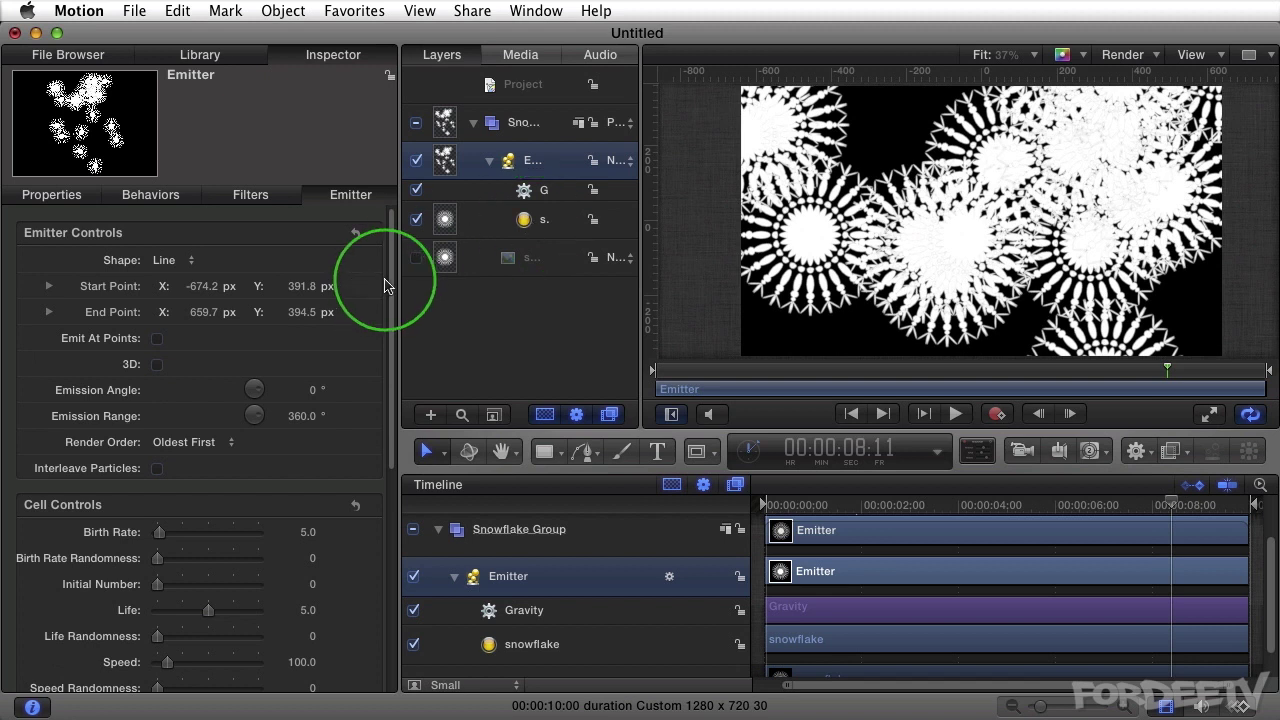
left_click_drag(392, 282, 425, 613)
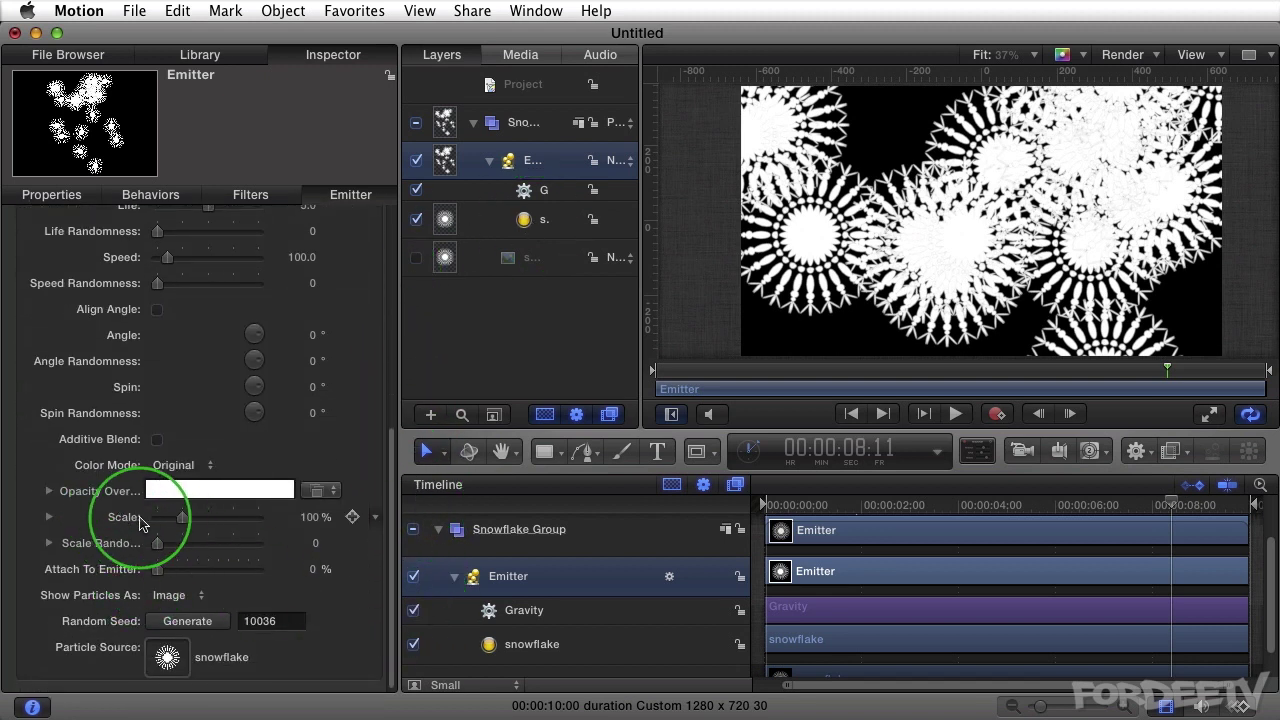
left_click(306, 517)
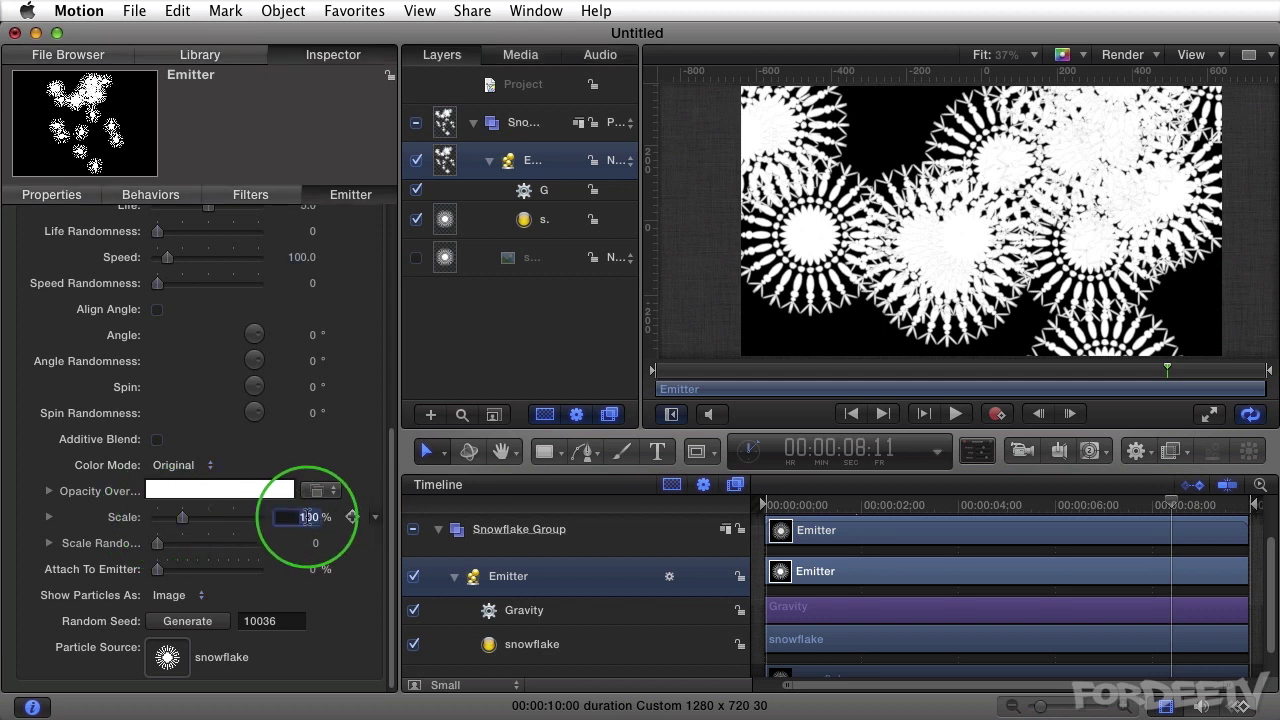
key("Return")
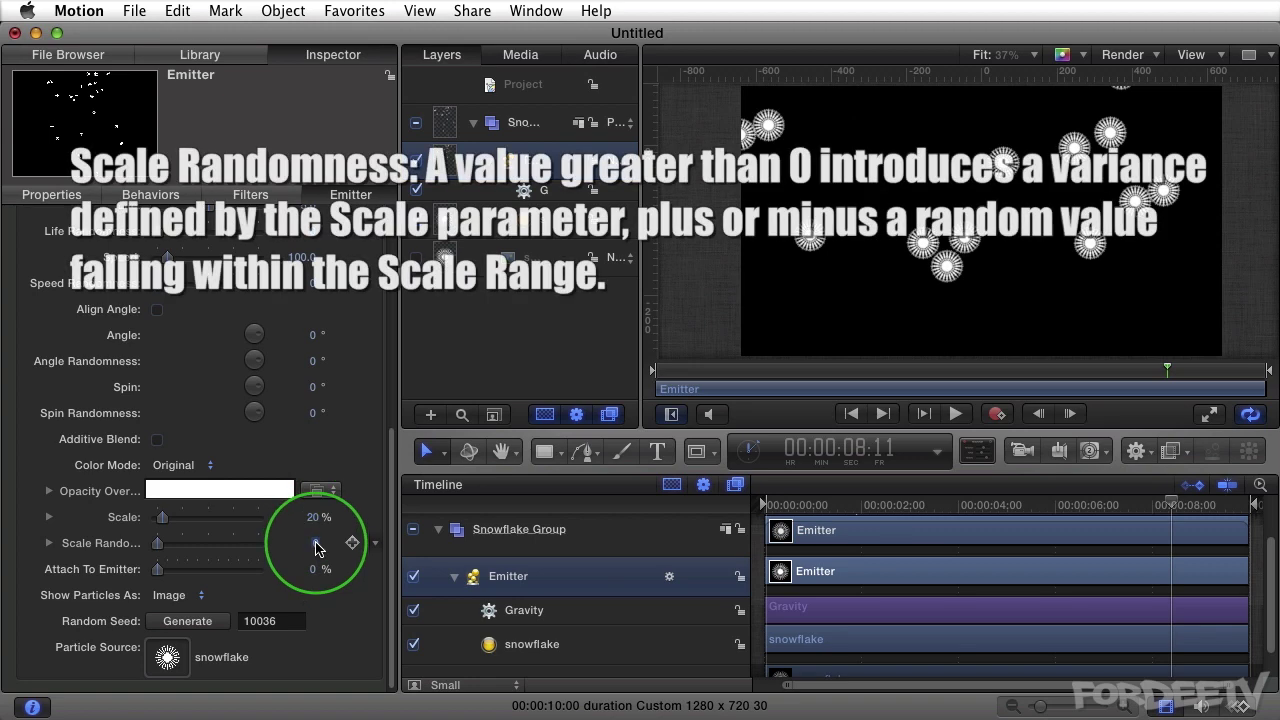
left_click_drag(318, 552, 392, 480)
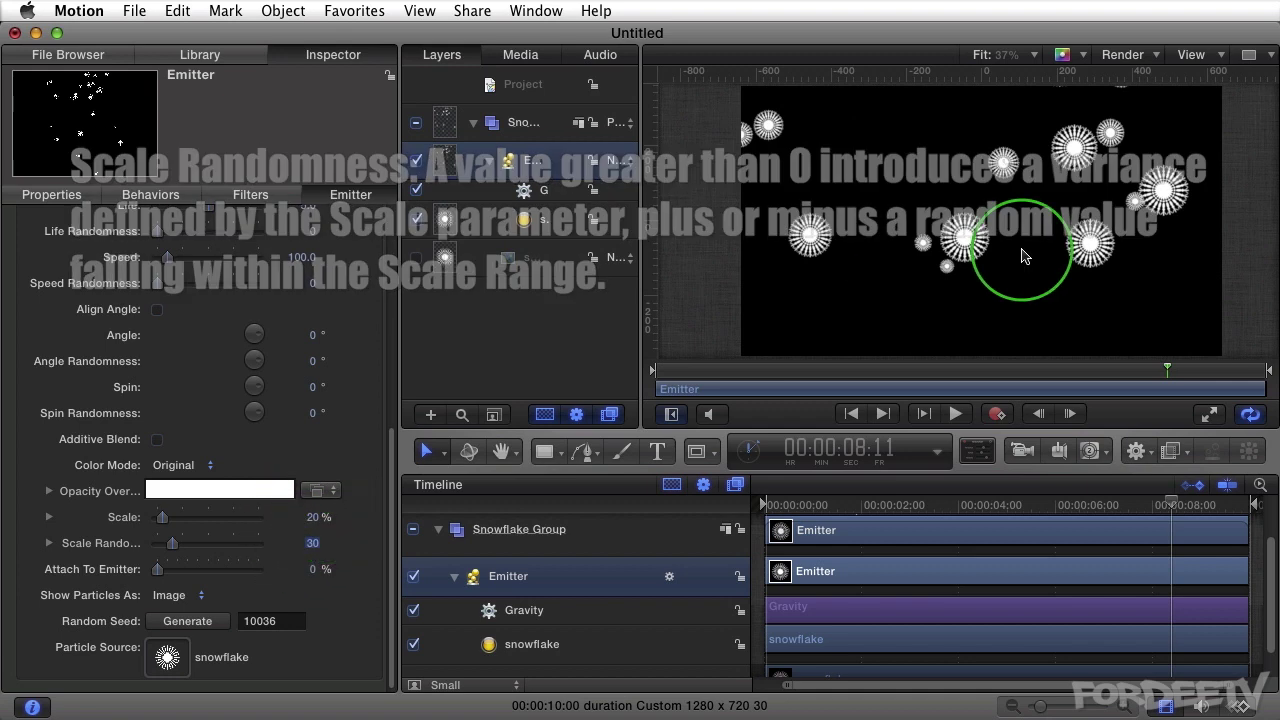
Play back the animation in several passes to check the snowflake sizes and the playback frame rate.
key("space")
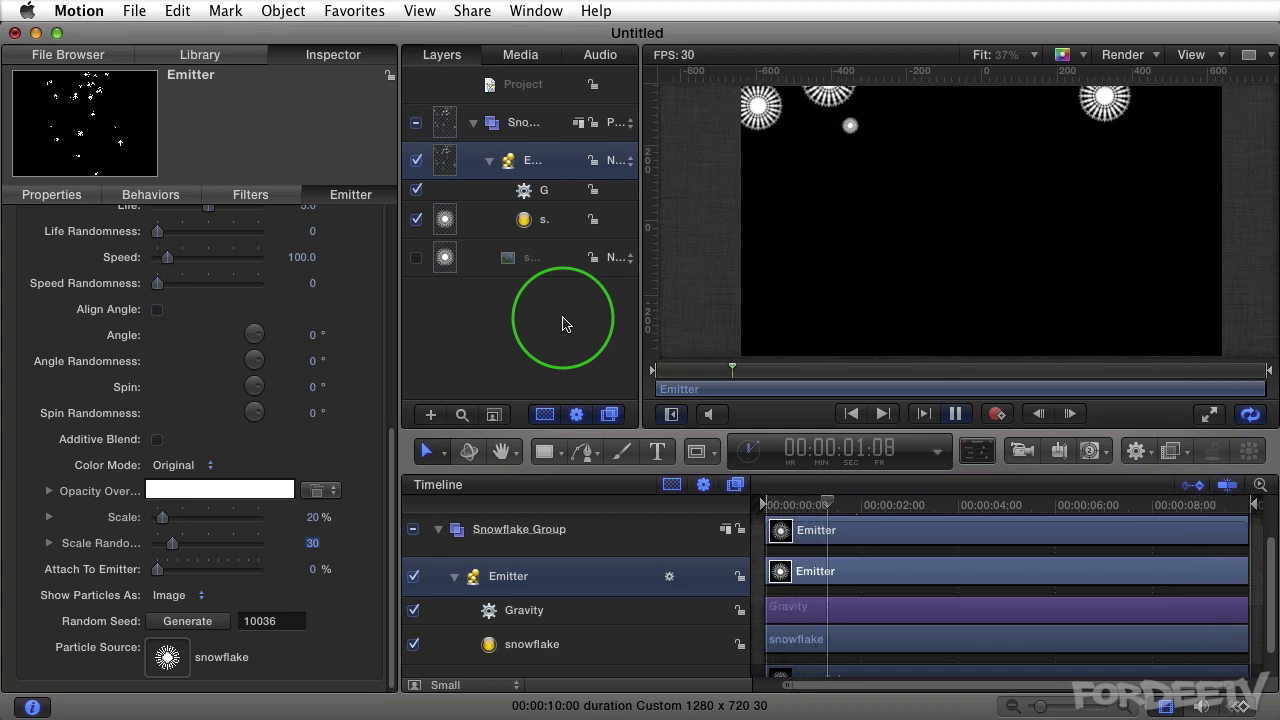
key("space")
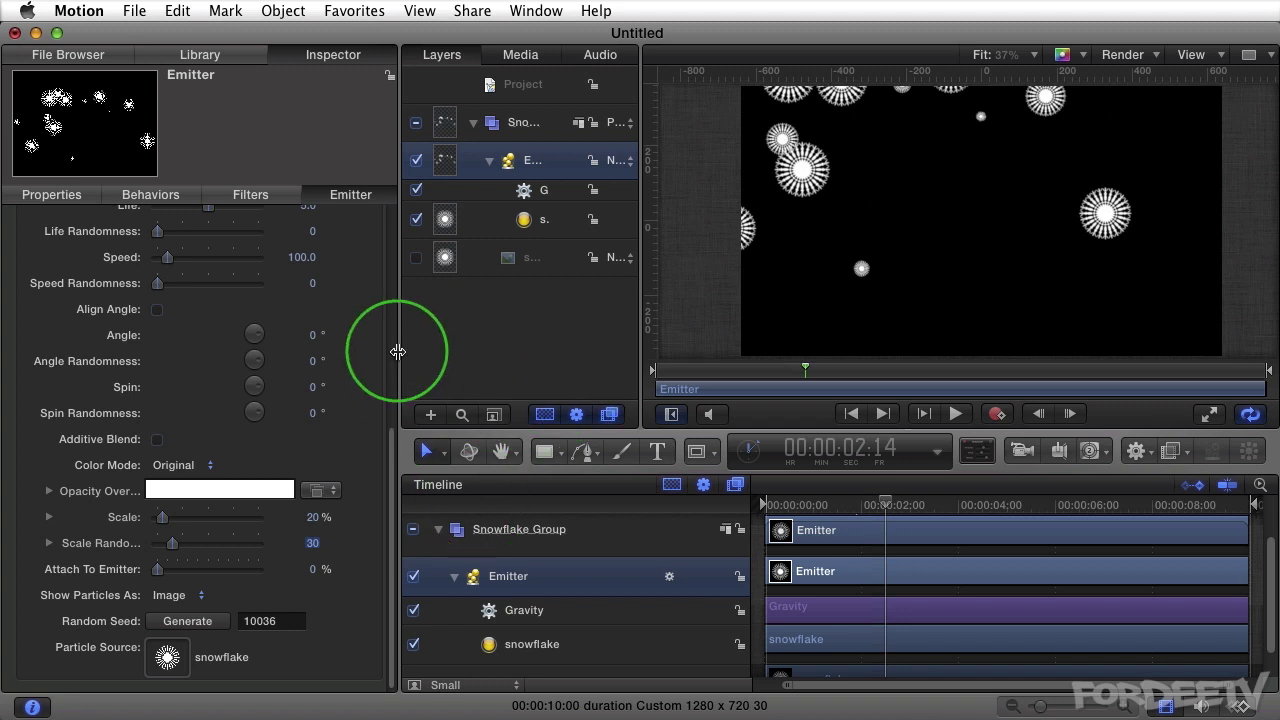
key("space")
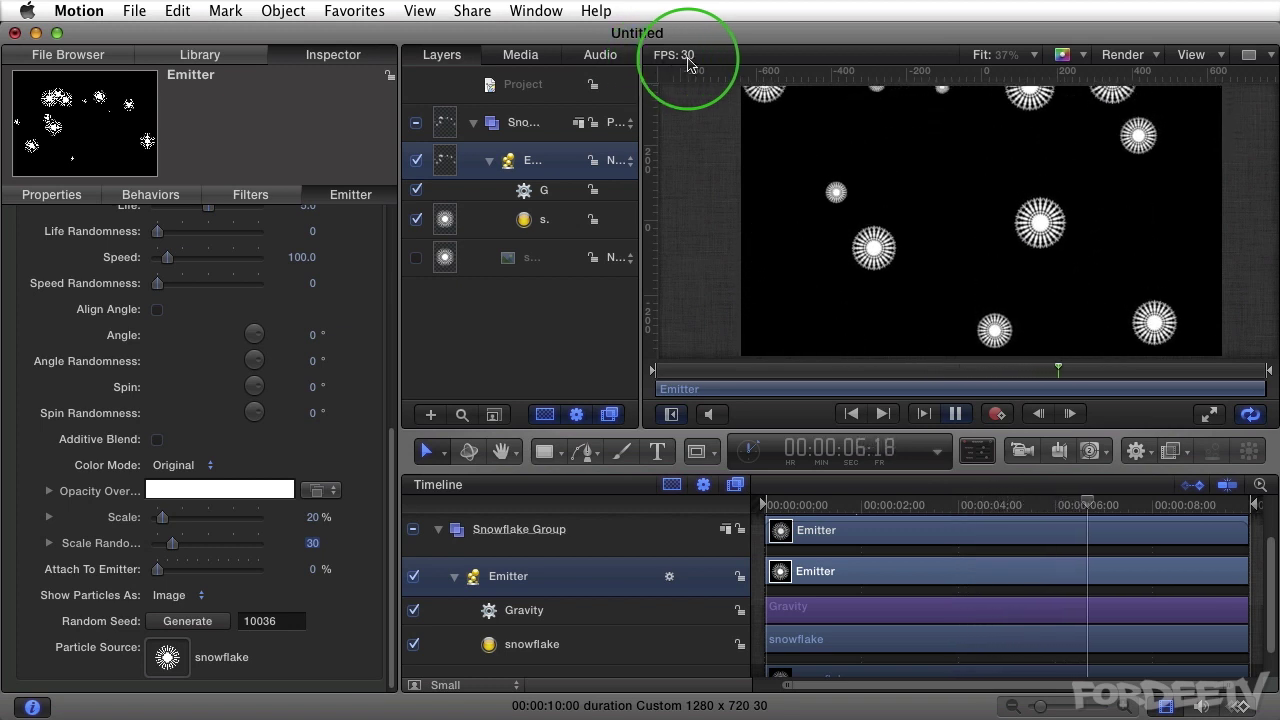
key("space")
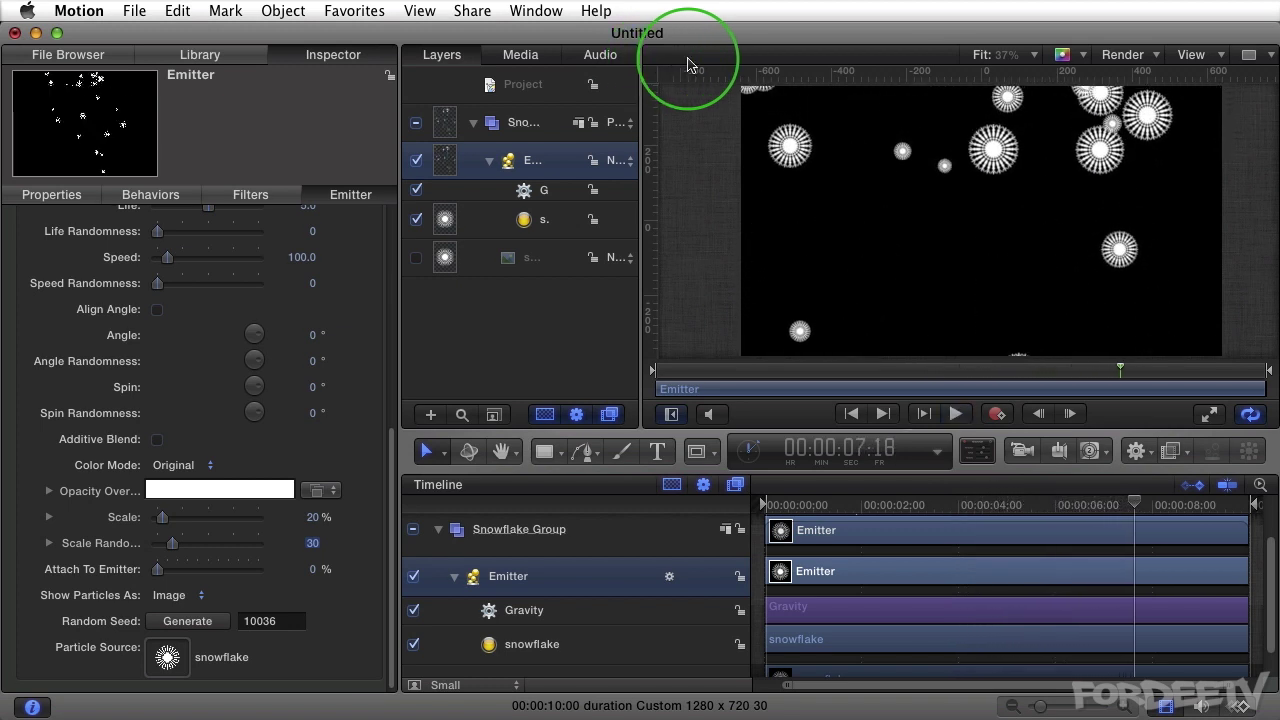
key("space")
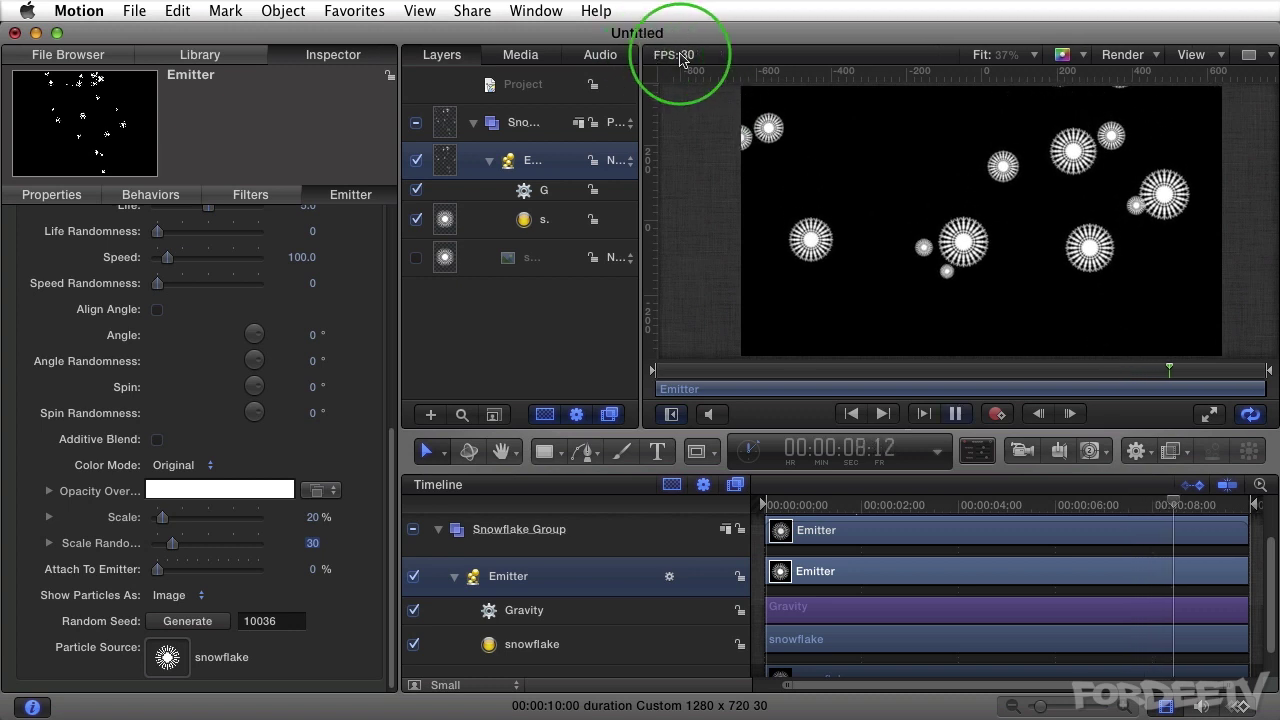
key("space")
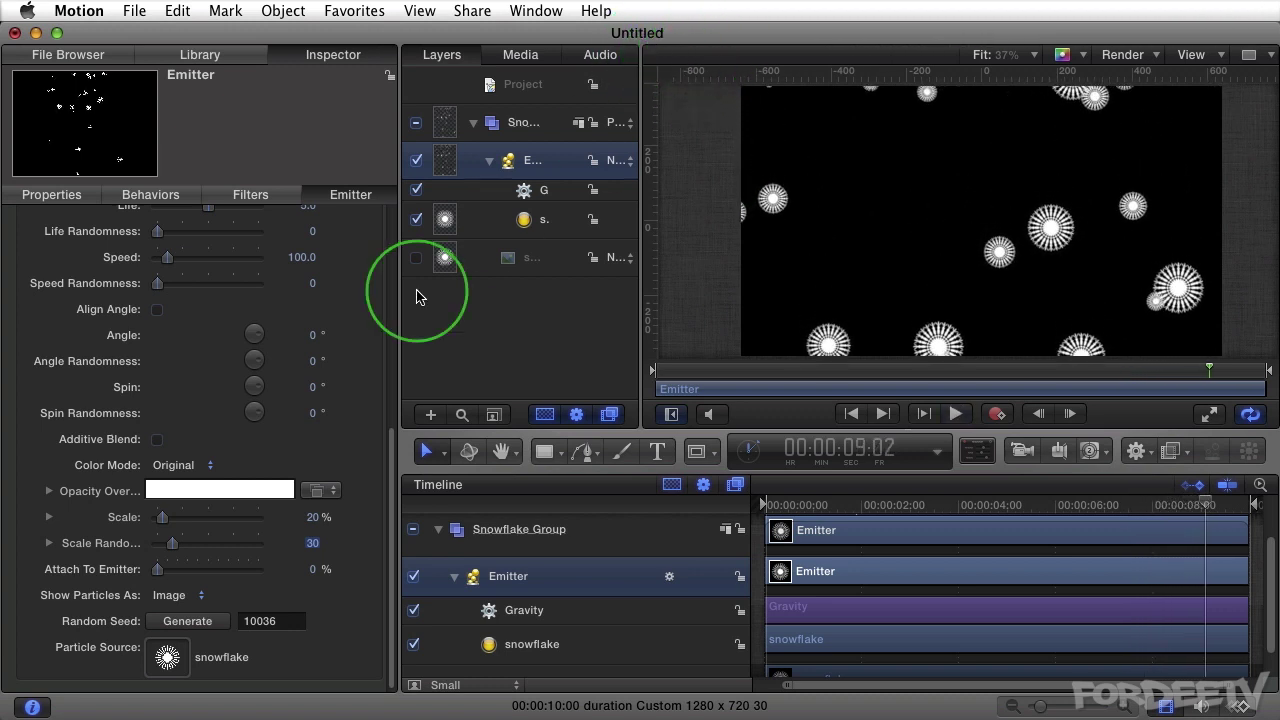
Raise the Emitter's Birth Rate to 73 and play back the animation.
left_click_drag(391, 447, 394, 306)
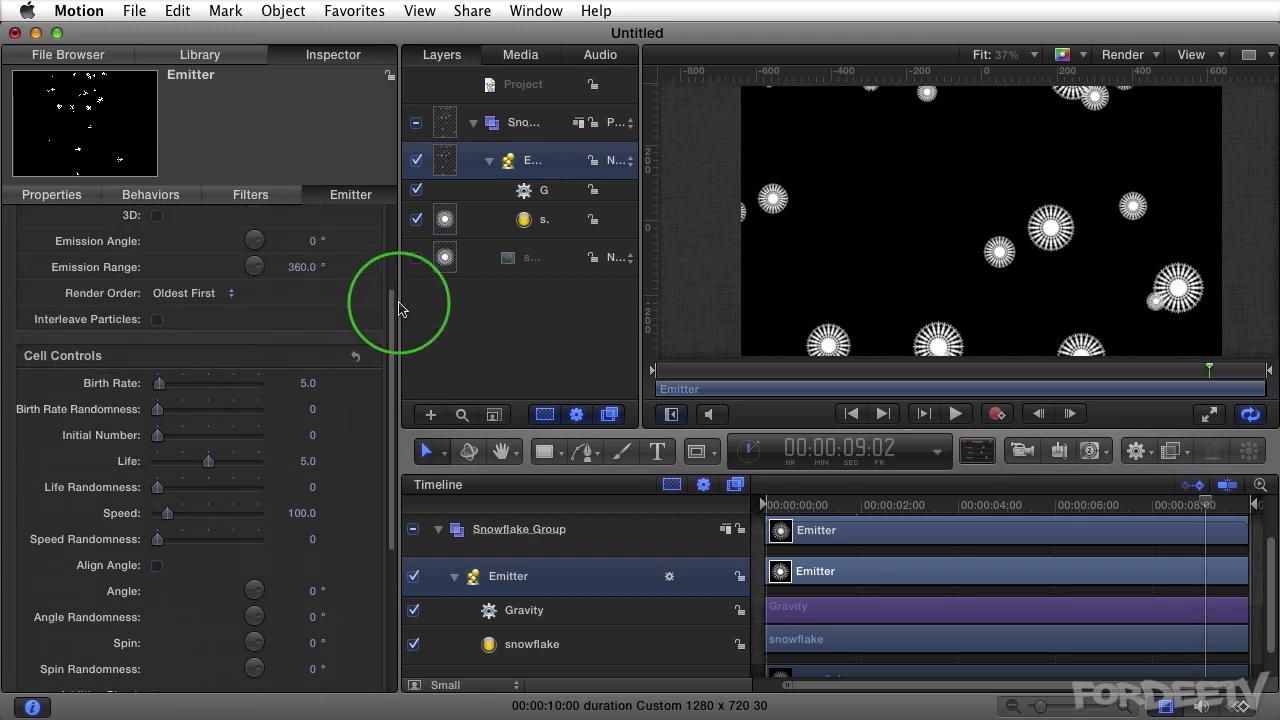
left_click_drag(160, 390, 184, 393)
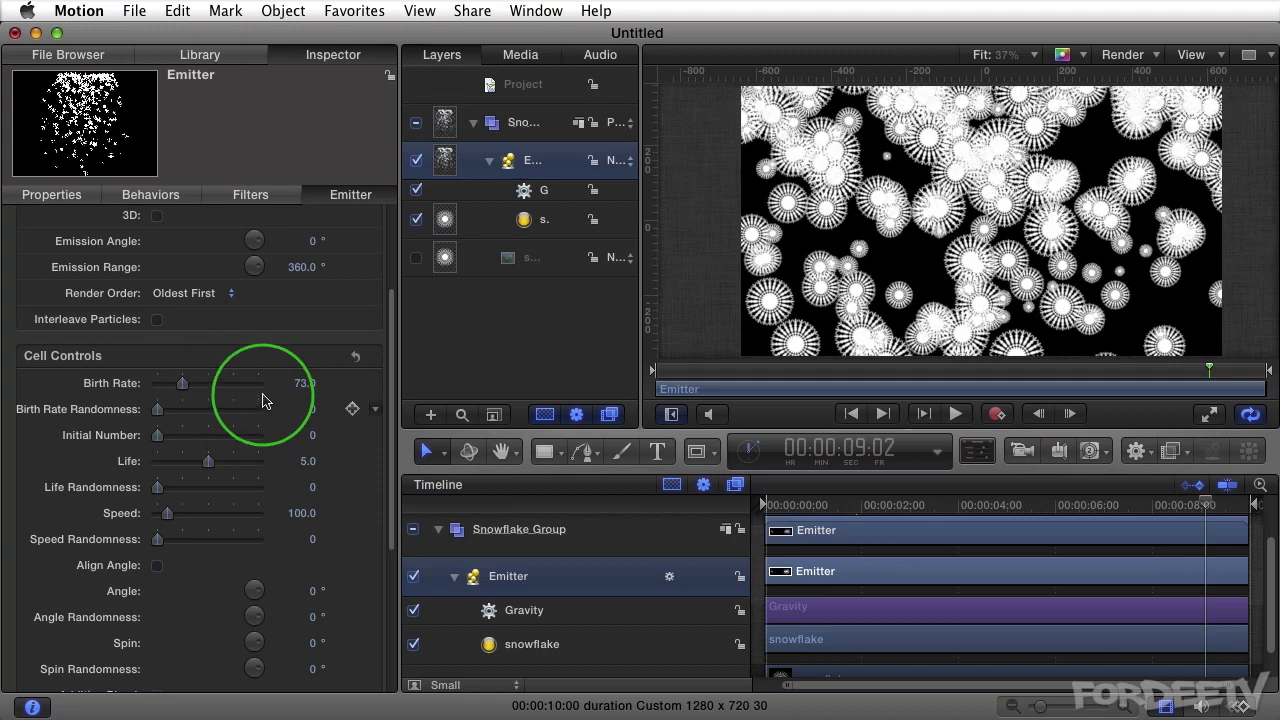
key("space")
key("space")
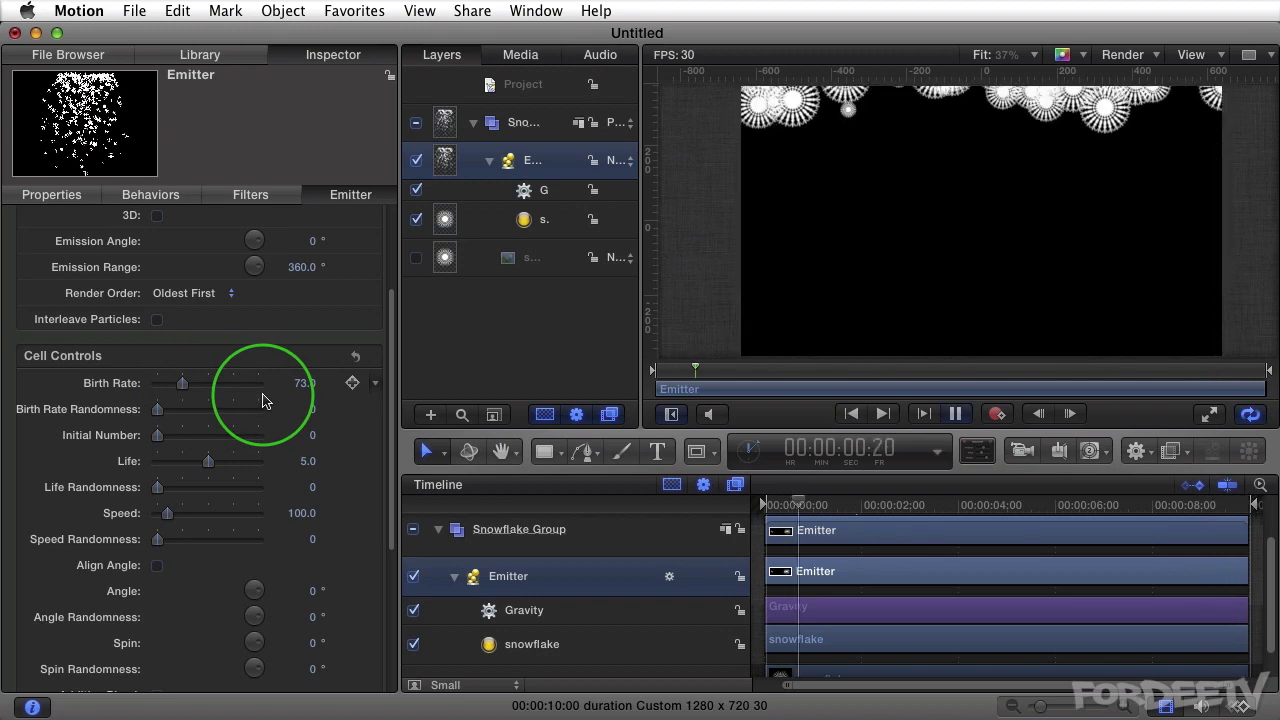
Raise the Emitter's Birth Rate to 272 and play back the denser snowfall.
left_click_drag(265, 392, 251, 383)
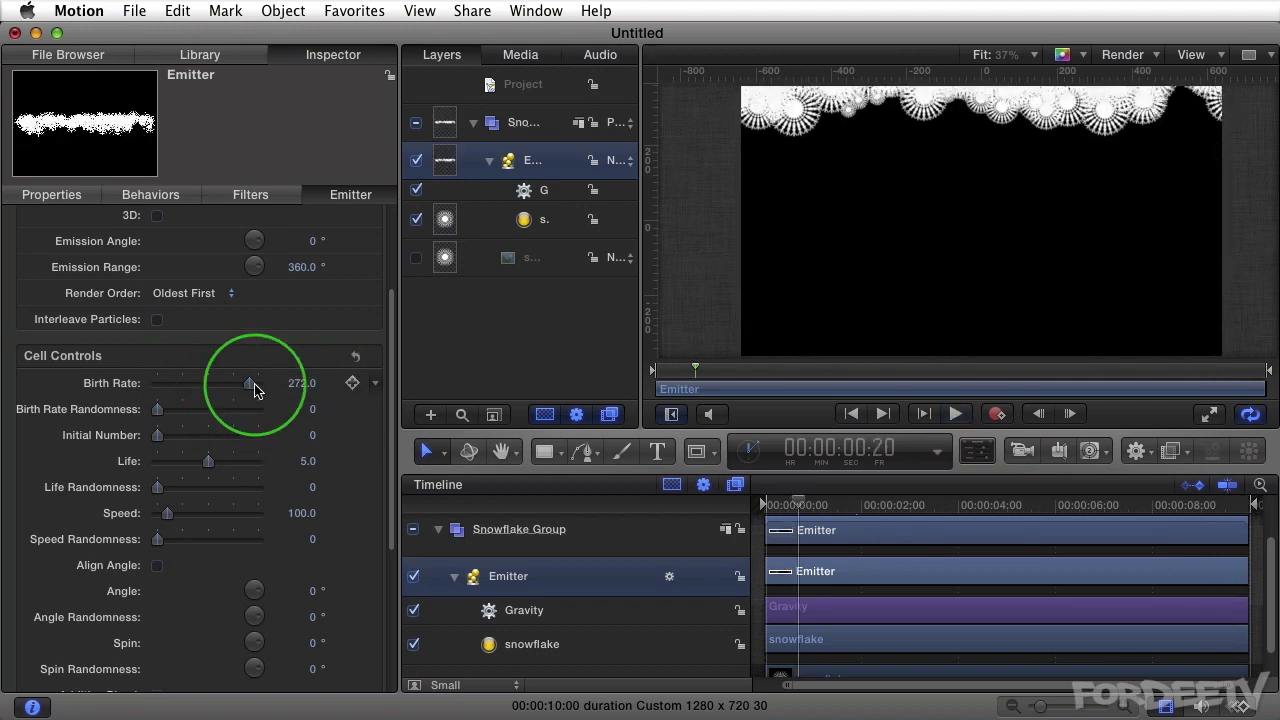
key("space")
key("space")
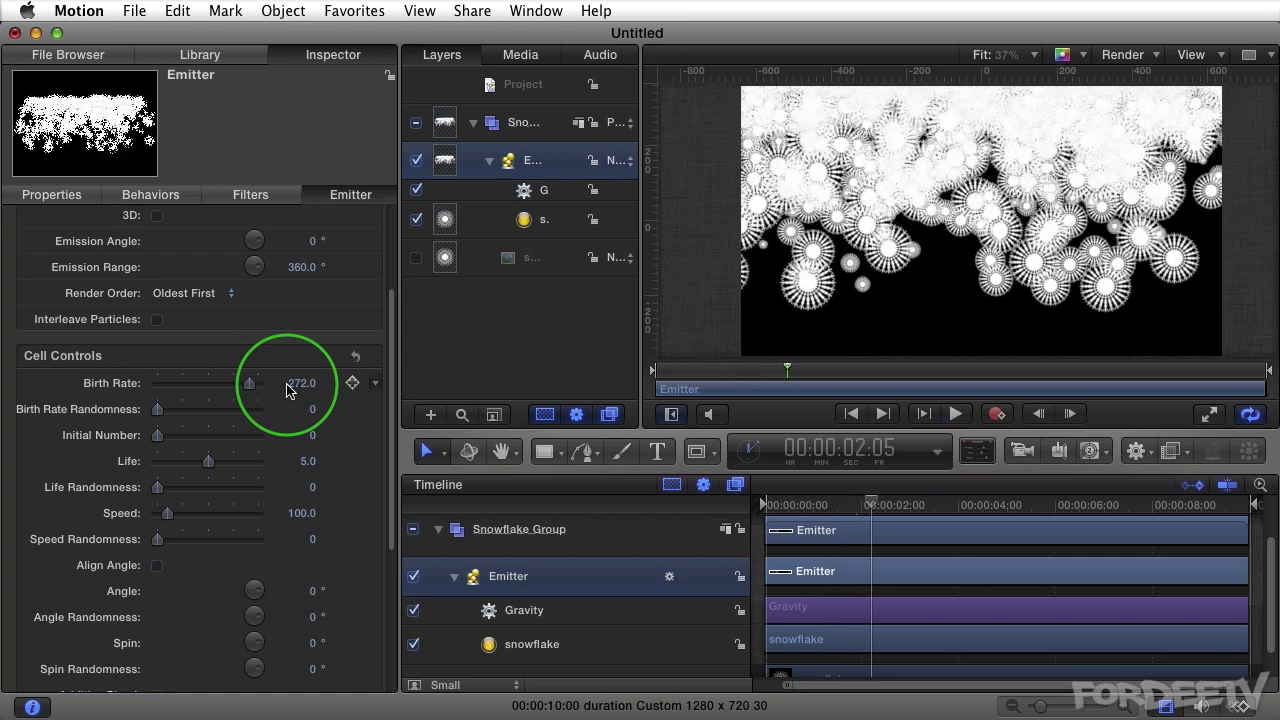
Test a Birth Rate of 1000 on the Emitter in playback and set it back to 5.
left_click(300, 384)
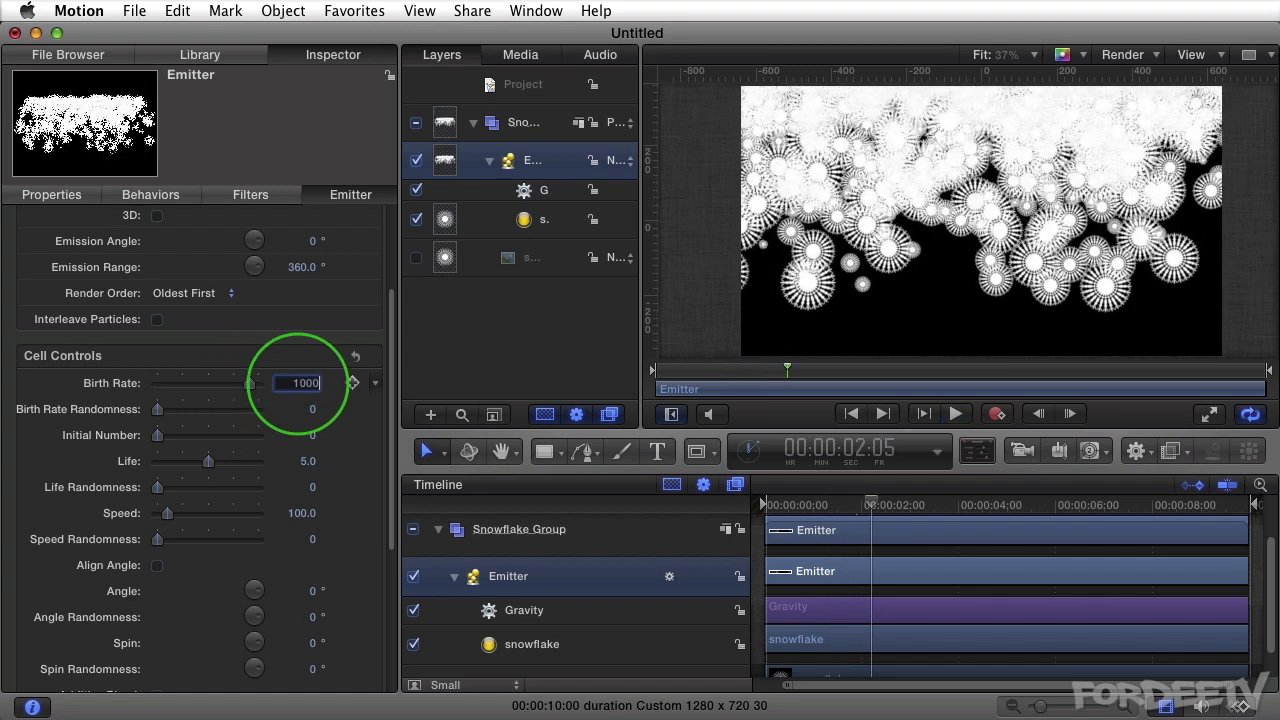
key("Return")
key("space")
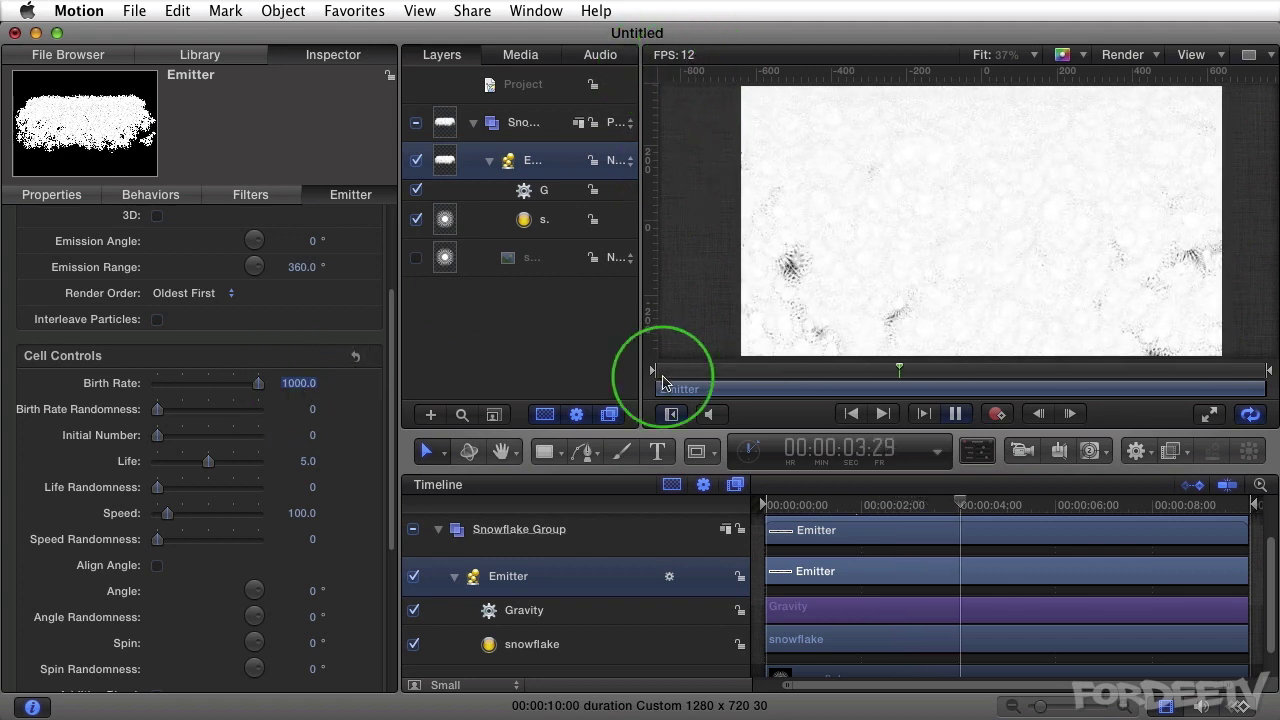
key("space")
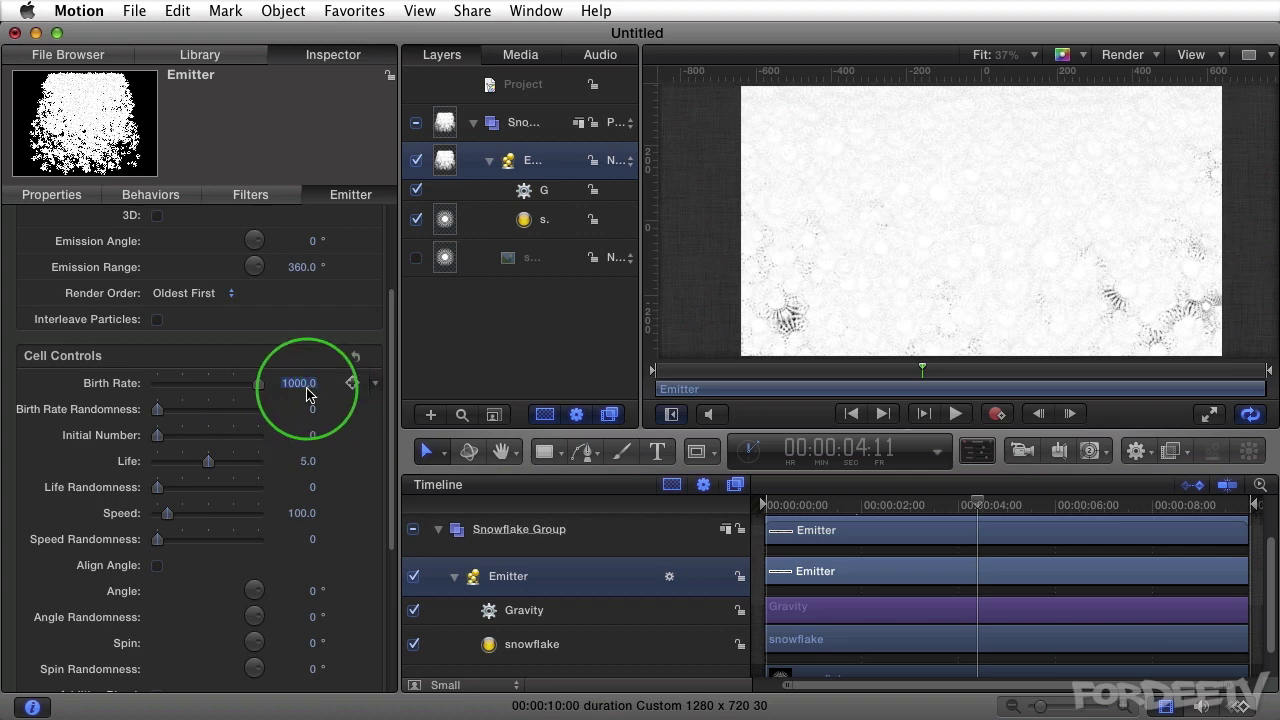
type("5")
key("Return")
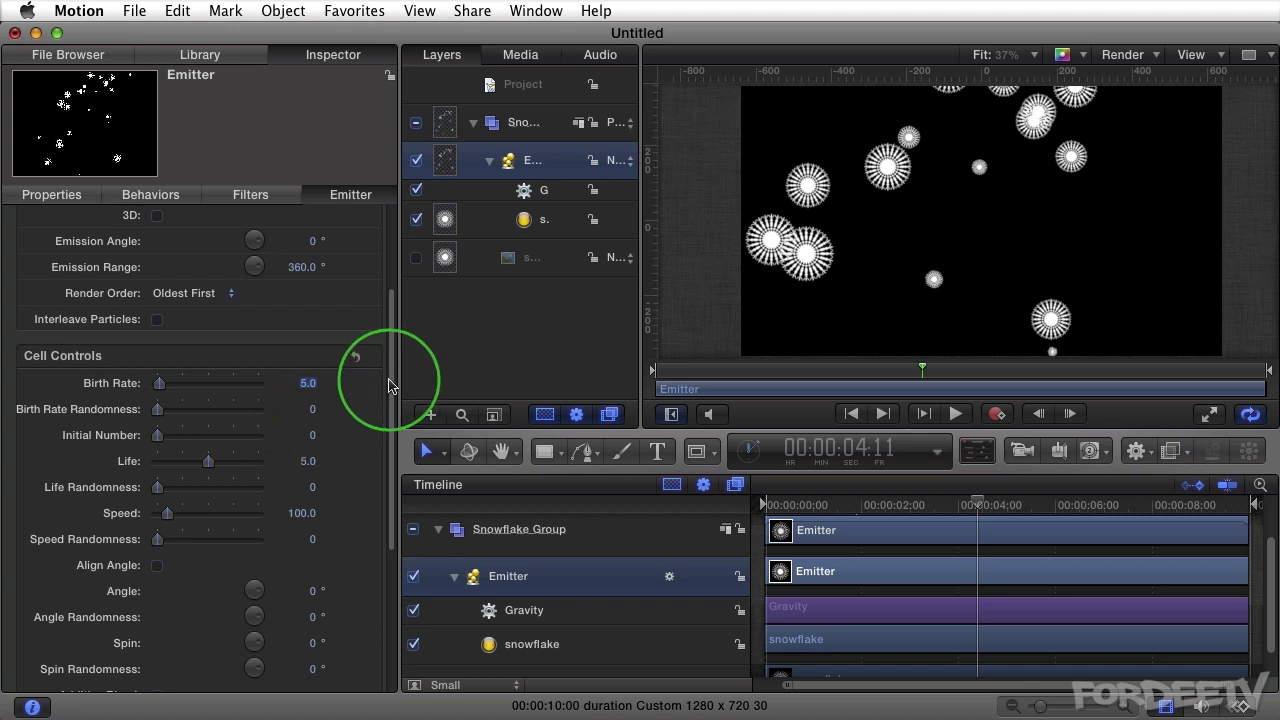
Try showing the Emitter's particles as Wireframe and as Lines.
left_click_drag(388, 385, 398, 605)
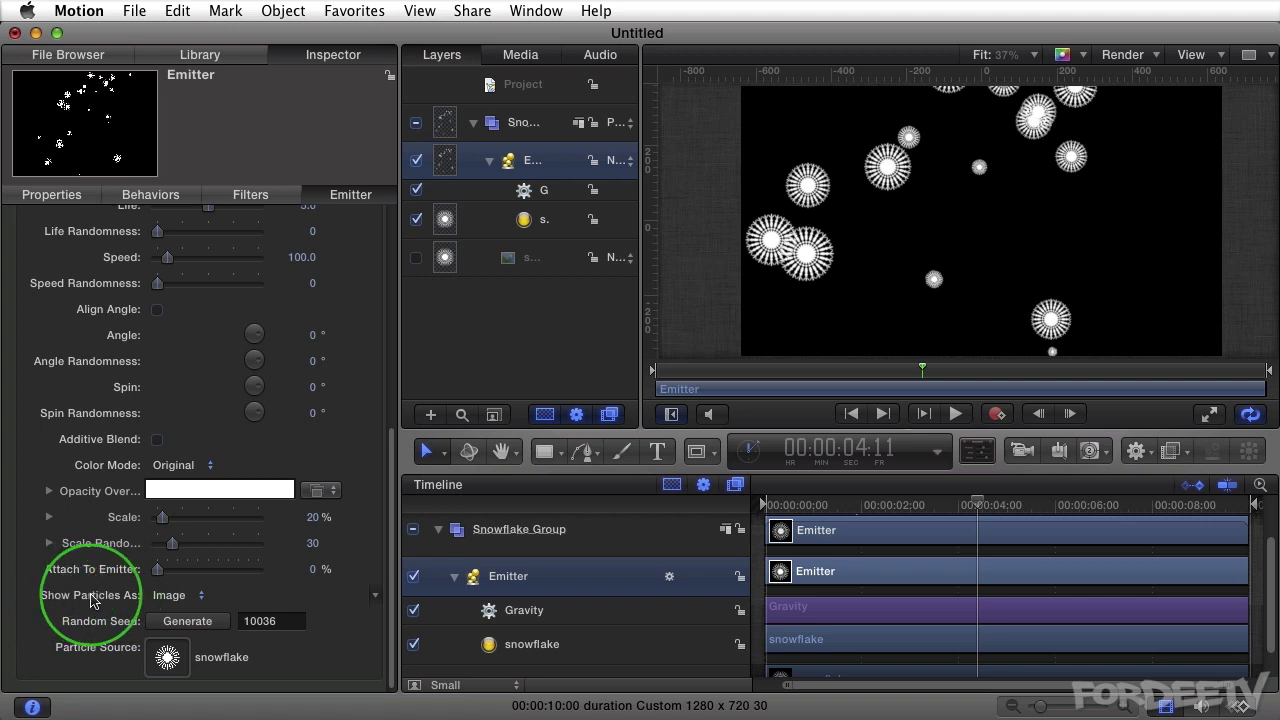
left_click(175, 596)
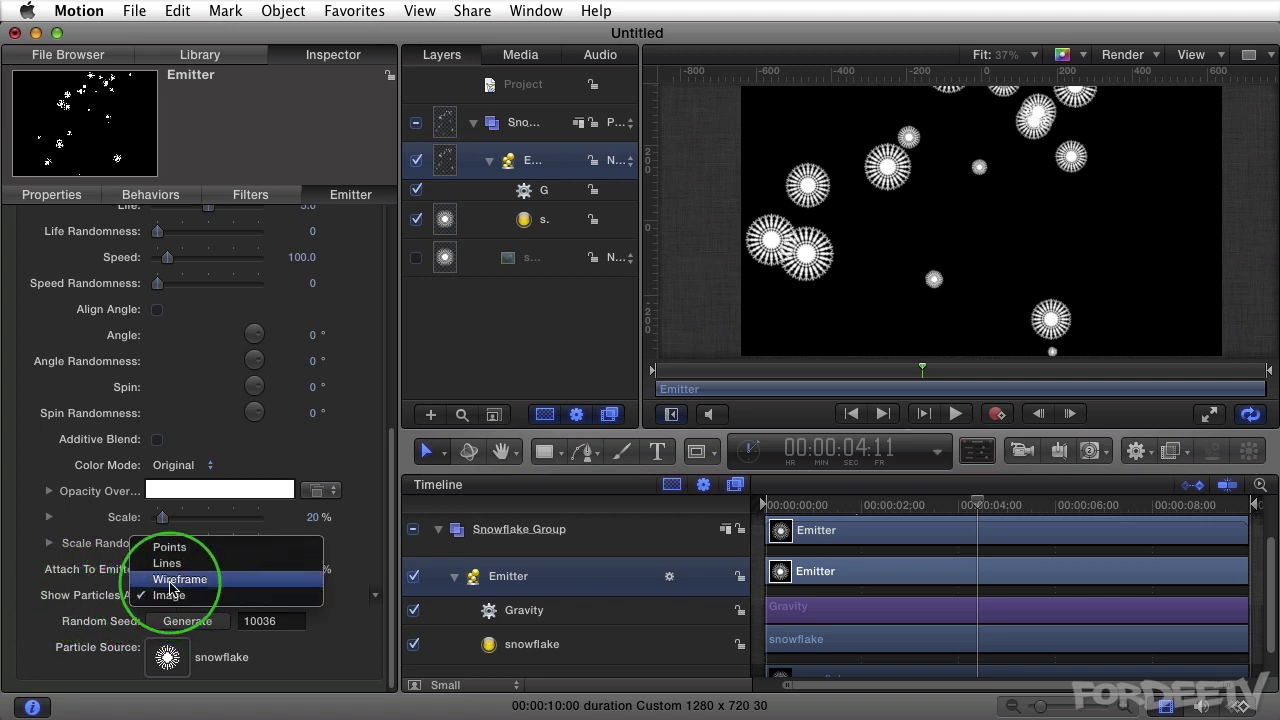
left_click(172, 580)
left_click(172, 595)
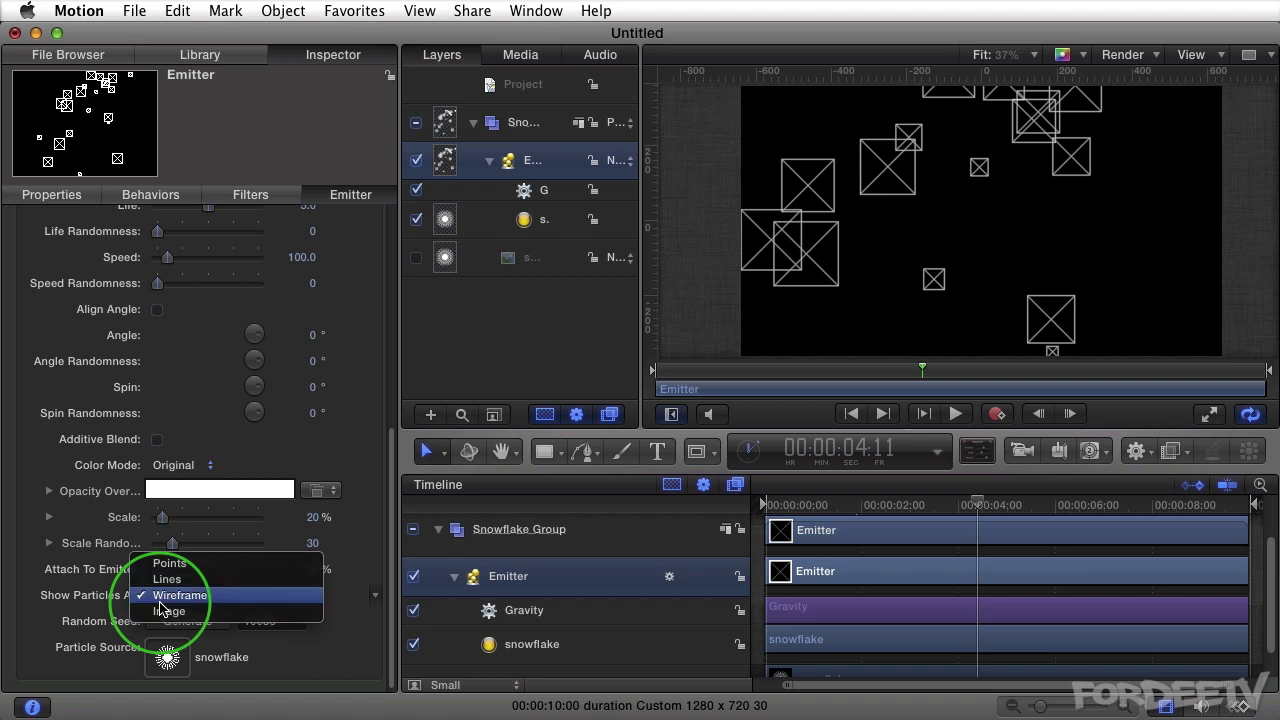
left_click(160, 576)
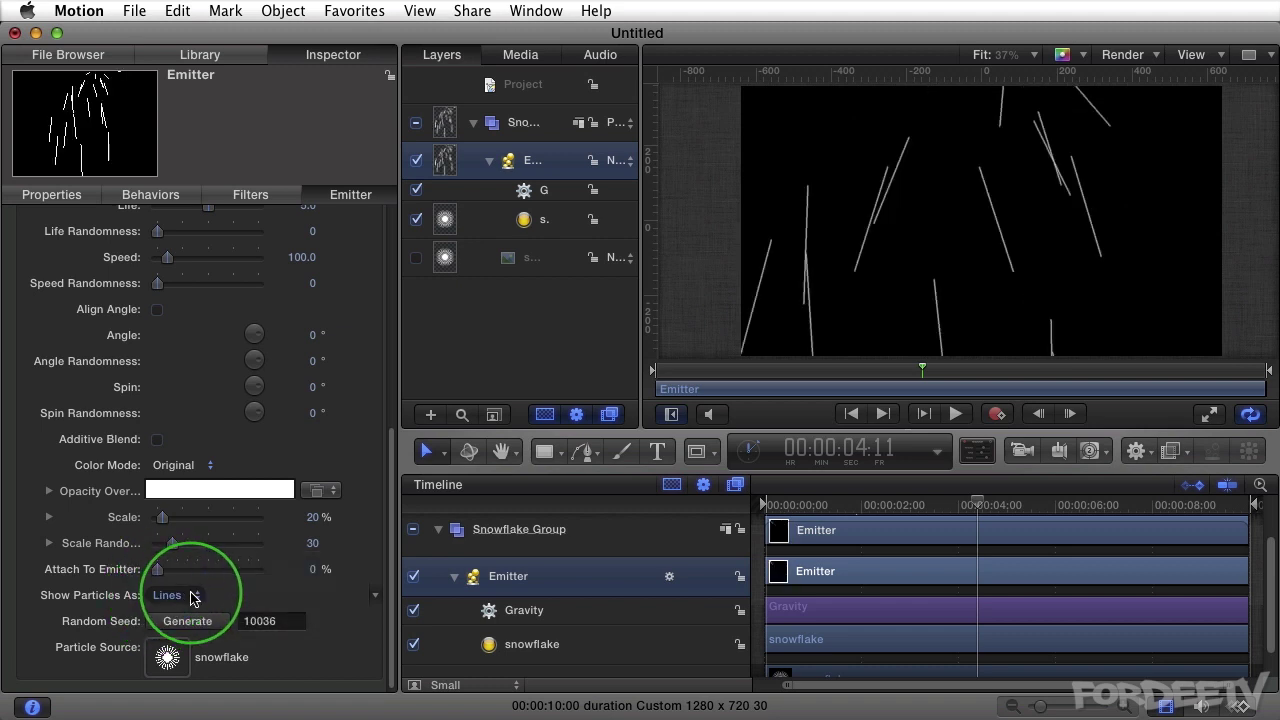
Show the Emitter's particles as Points.
left_click(172, 595)
left_click(168, 580)
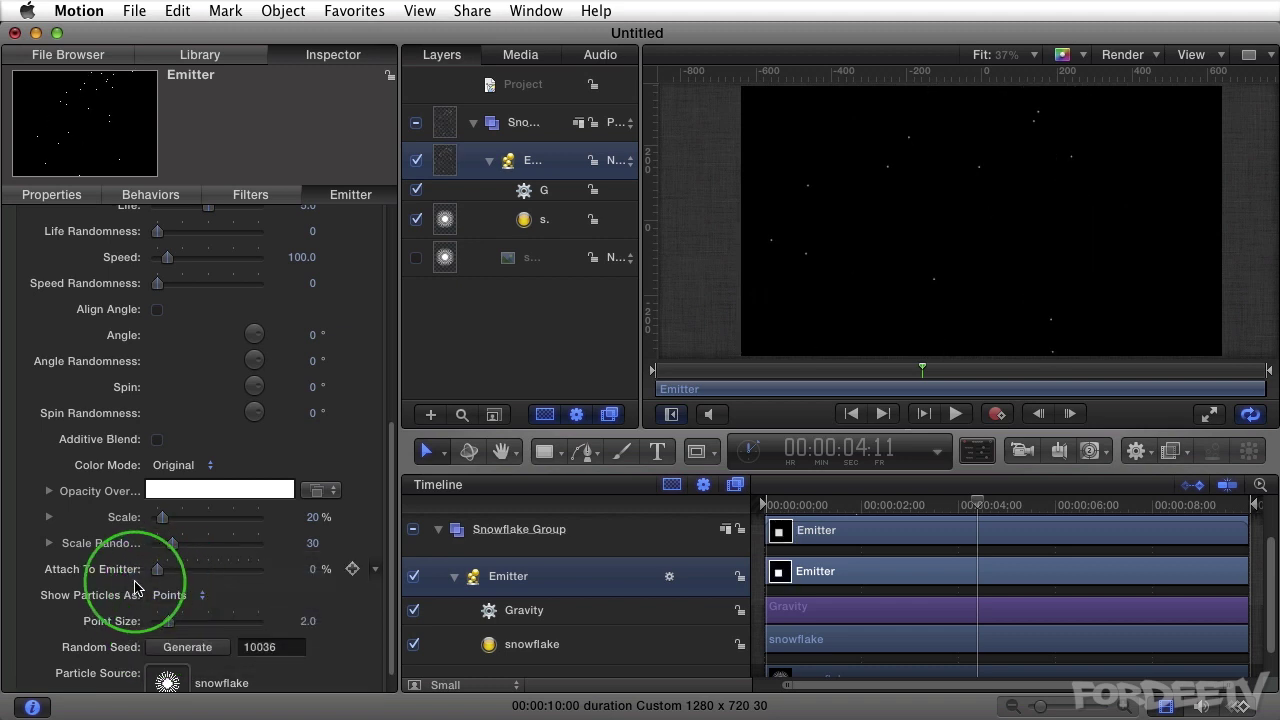
left_click(174, 597)
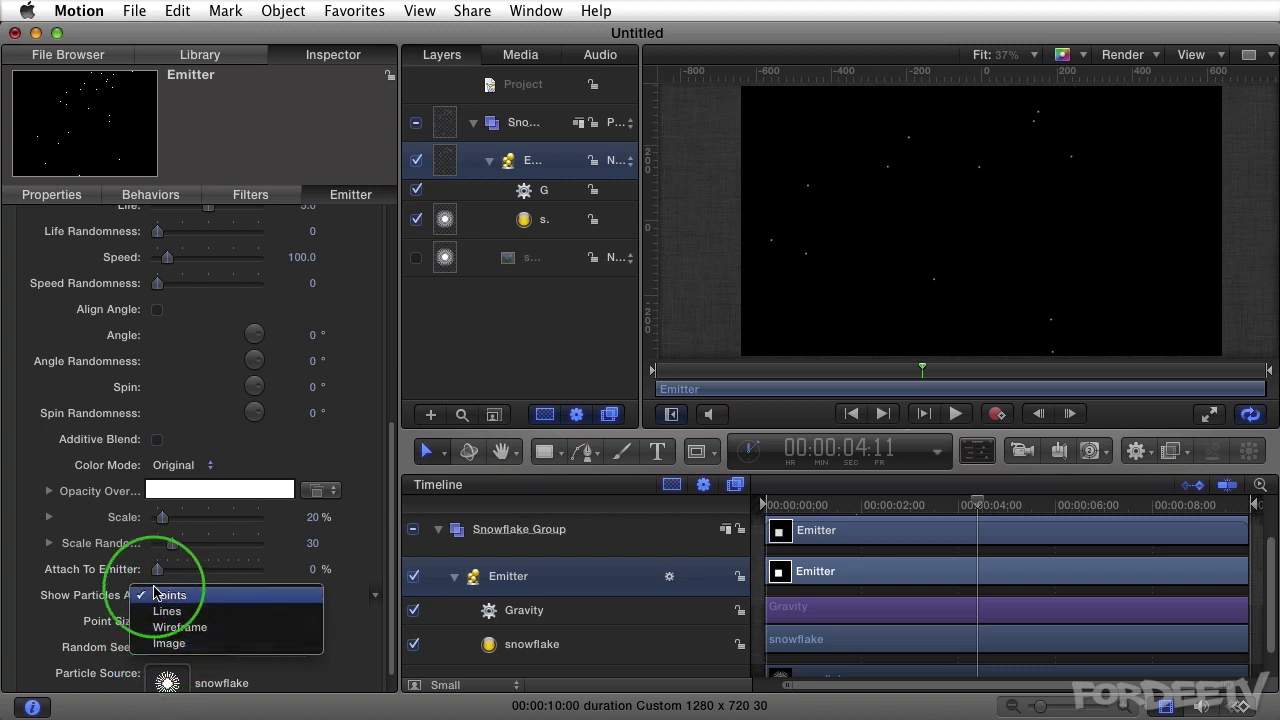
left_click(151, 597)
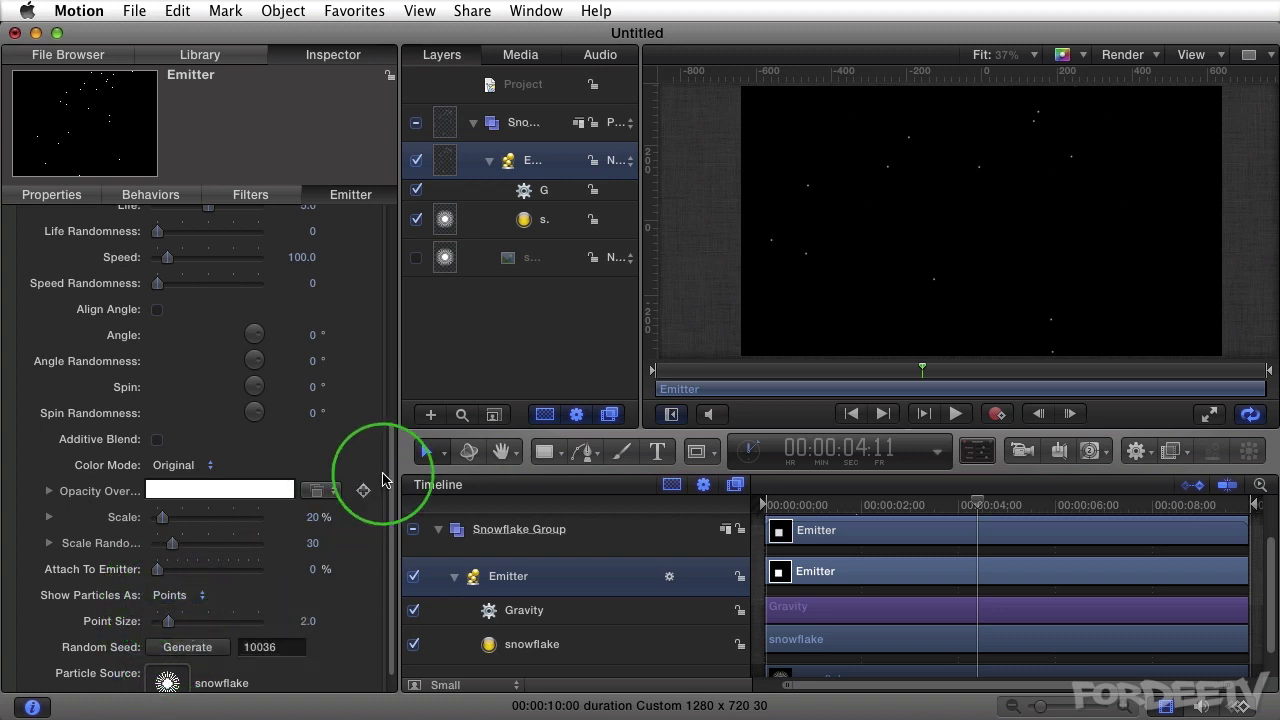
Set the Emitter's Birth Rate to 1000 and play back the point particles to check the frame rate.
scroll(393, 360, "up", 5)
double_click(302, 337)
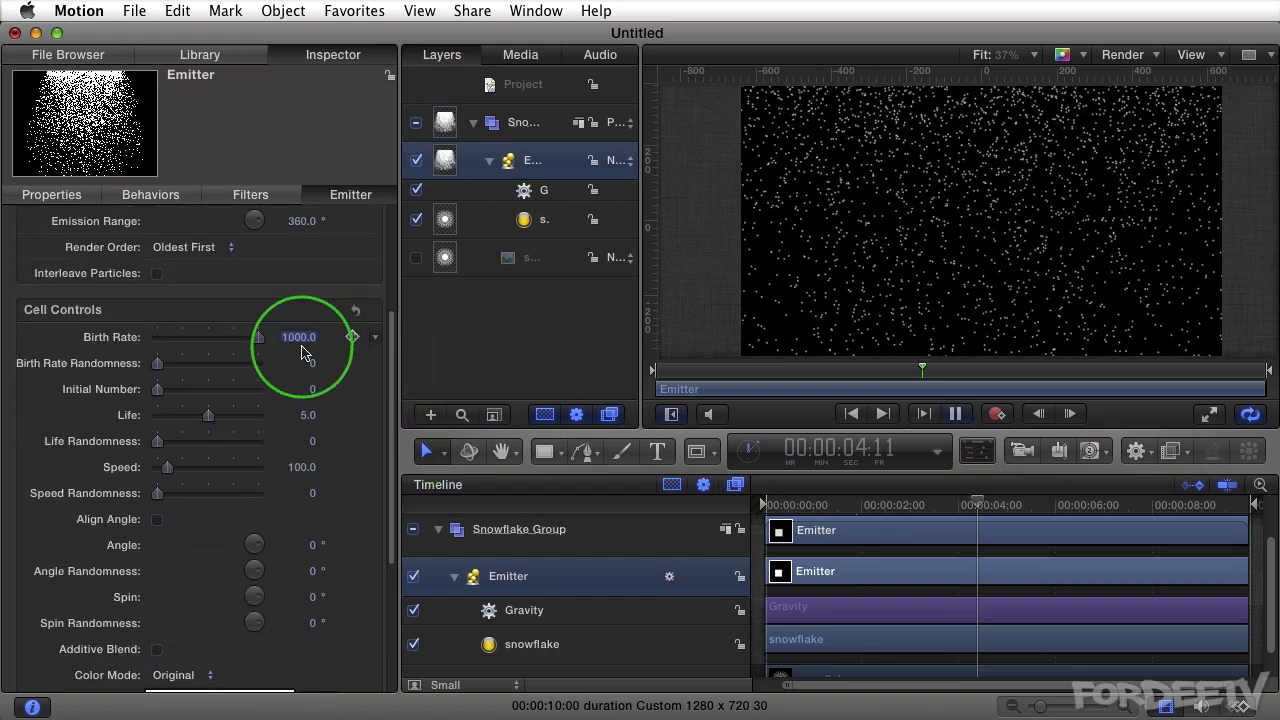
key("space")
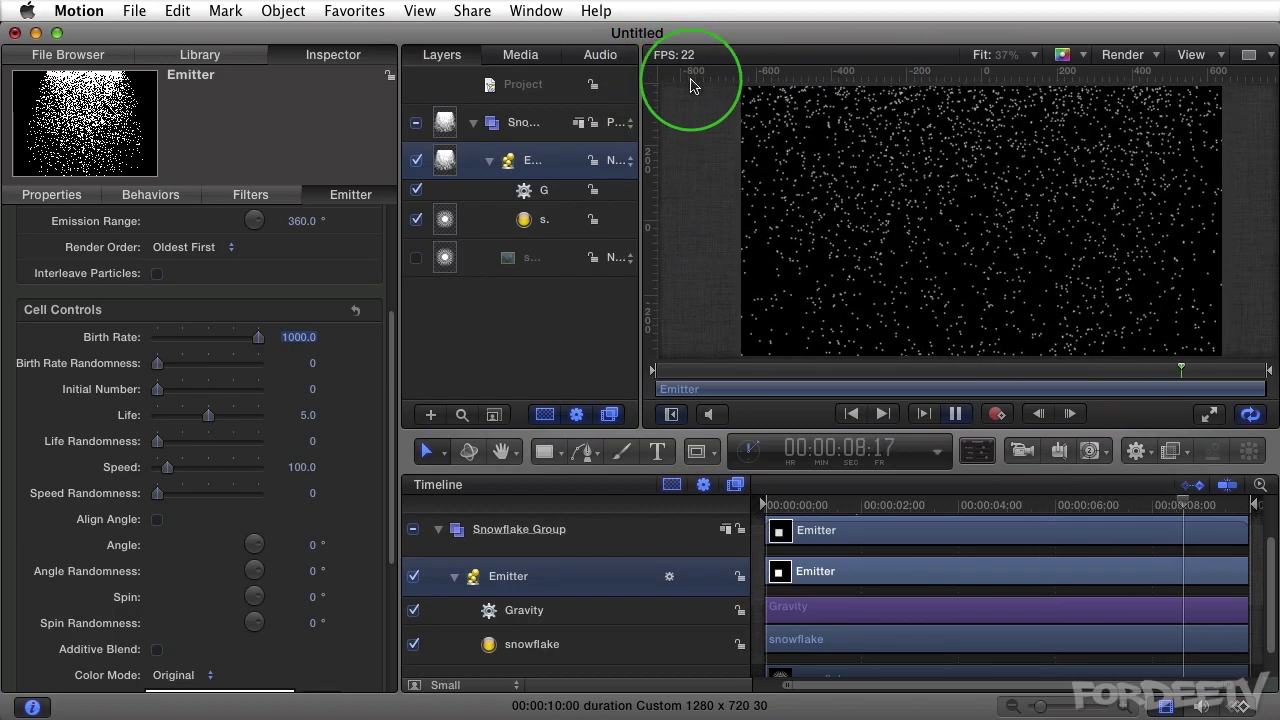
key("space")
Switch the Emitter's particle display back to Image.
left_click_drag(391, 347, 391, 563)
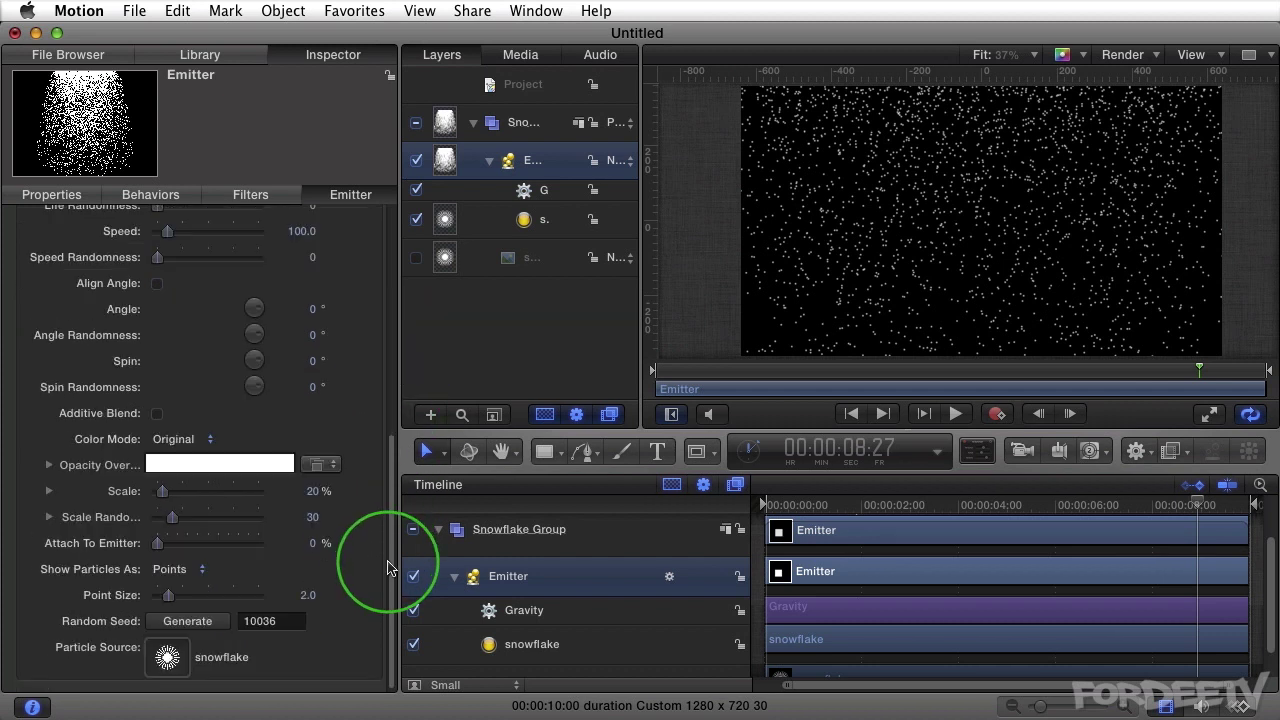
left_click(165, 549)
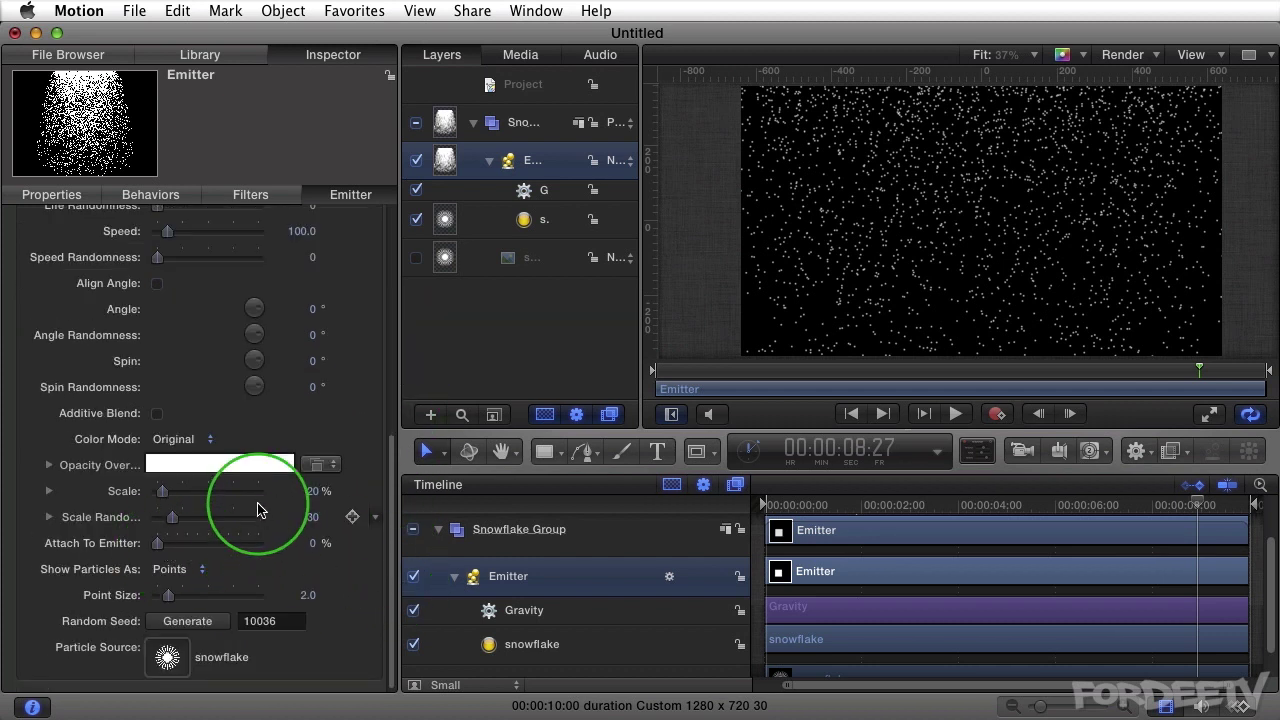
left_click(163, 571)
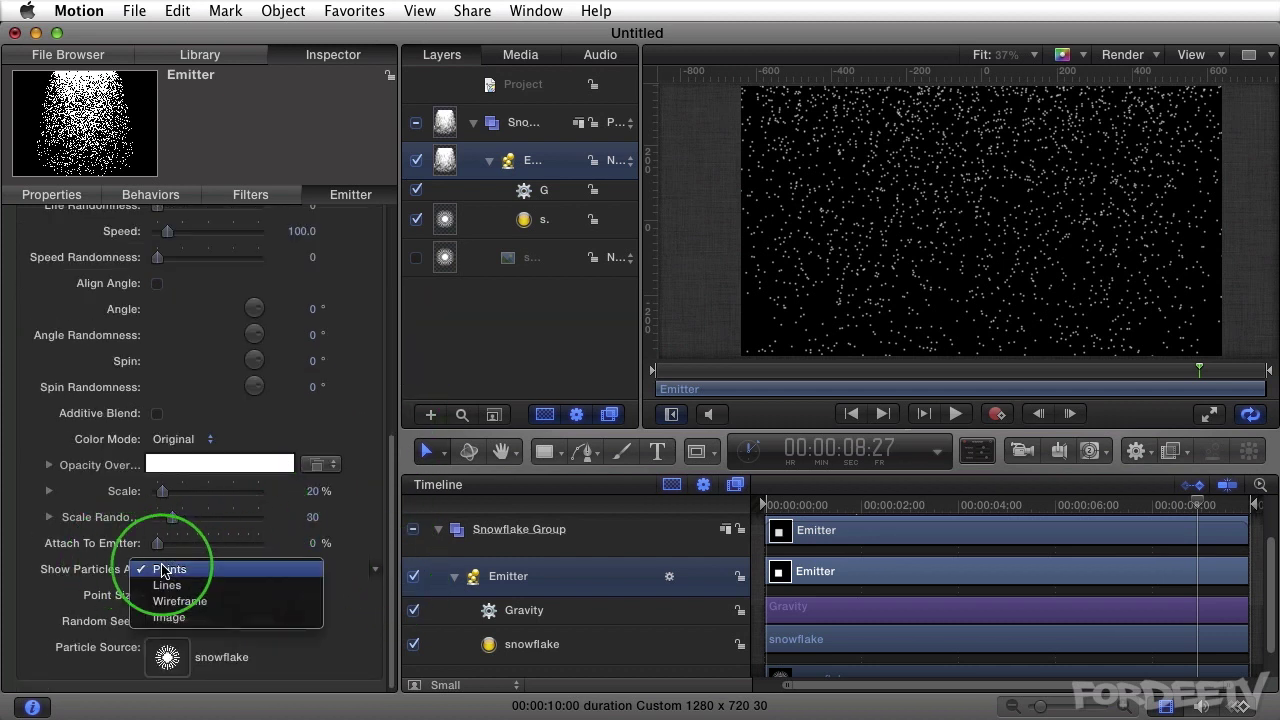
left_click(165, 603)
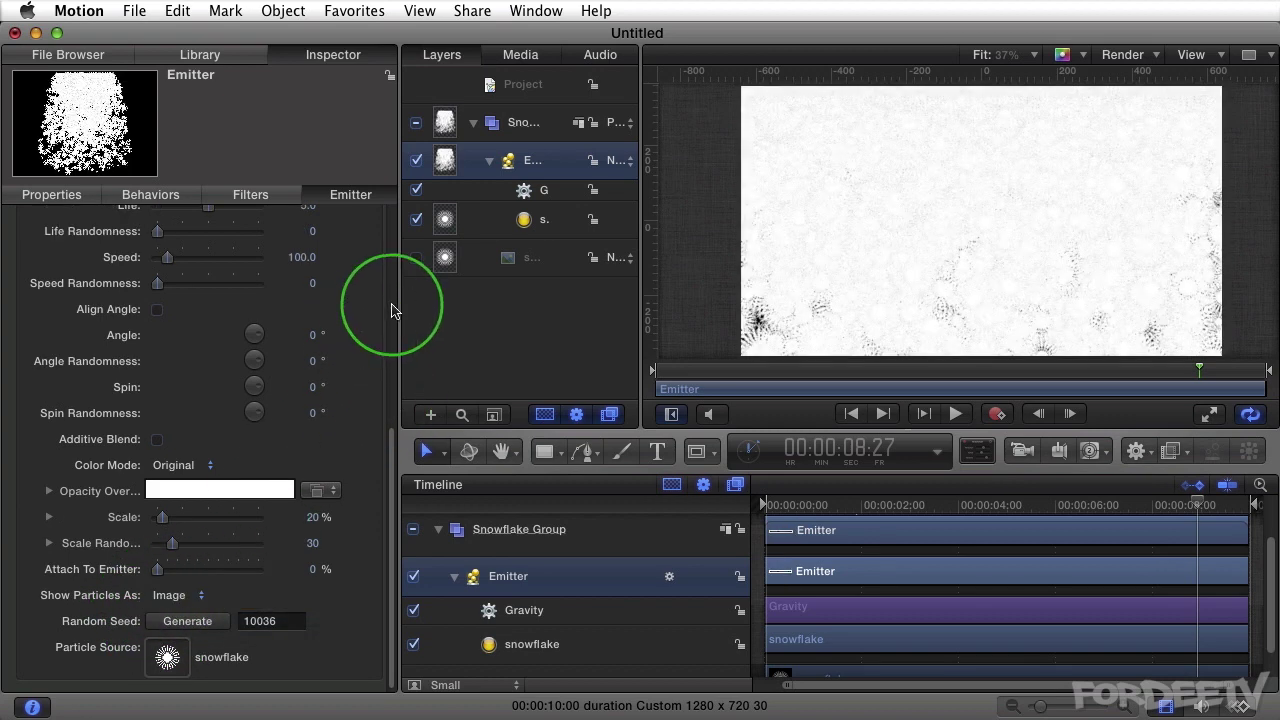
Return the Emitter's Birth Rate to 5.
scroll(300, 310, "up", 10)
double_click(290, 533)
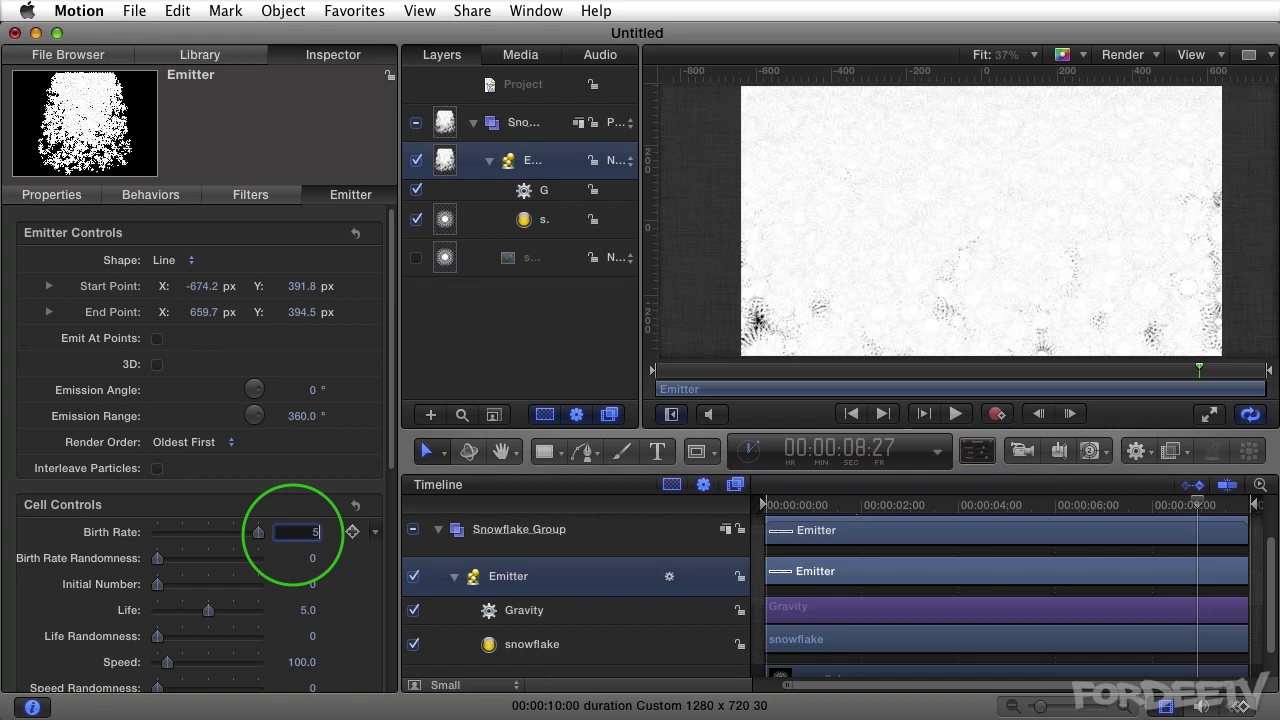
type("5")
key("Return")
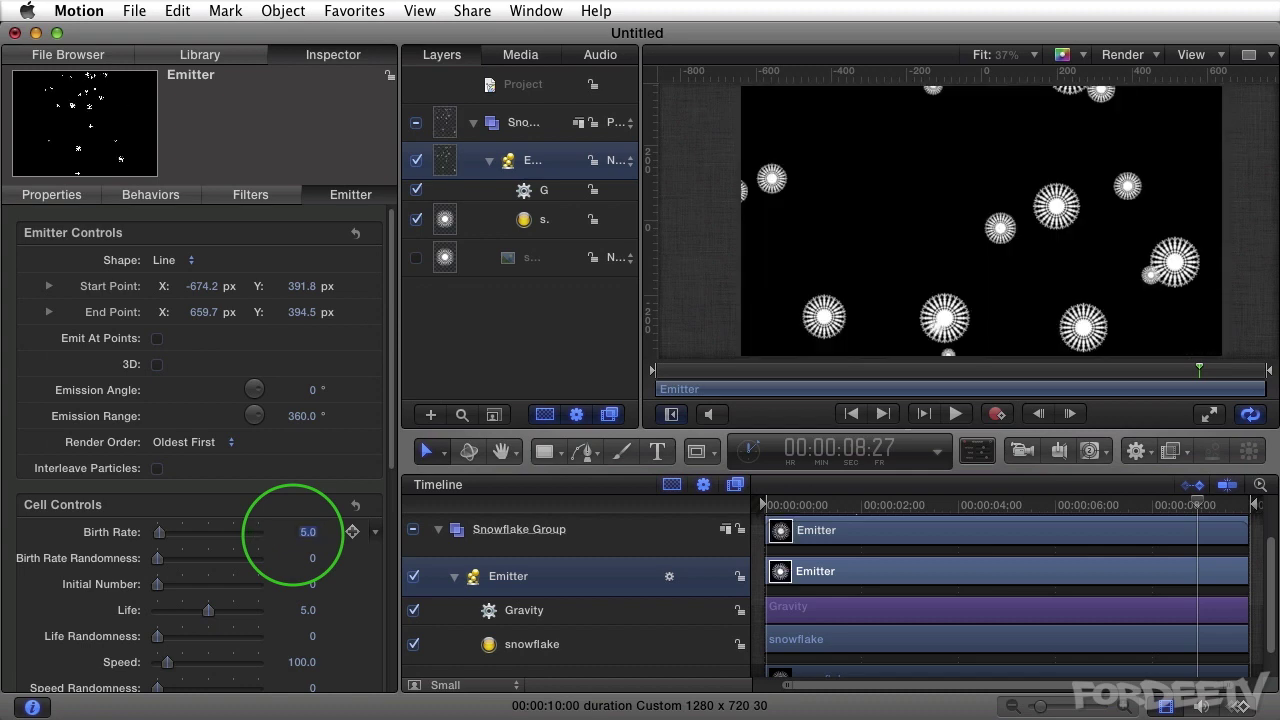
Play back the snowfall from the start of the project and return the playhead to the first frame.
left_click(848, 413)
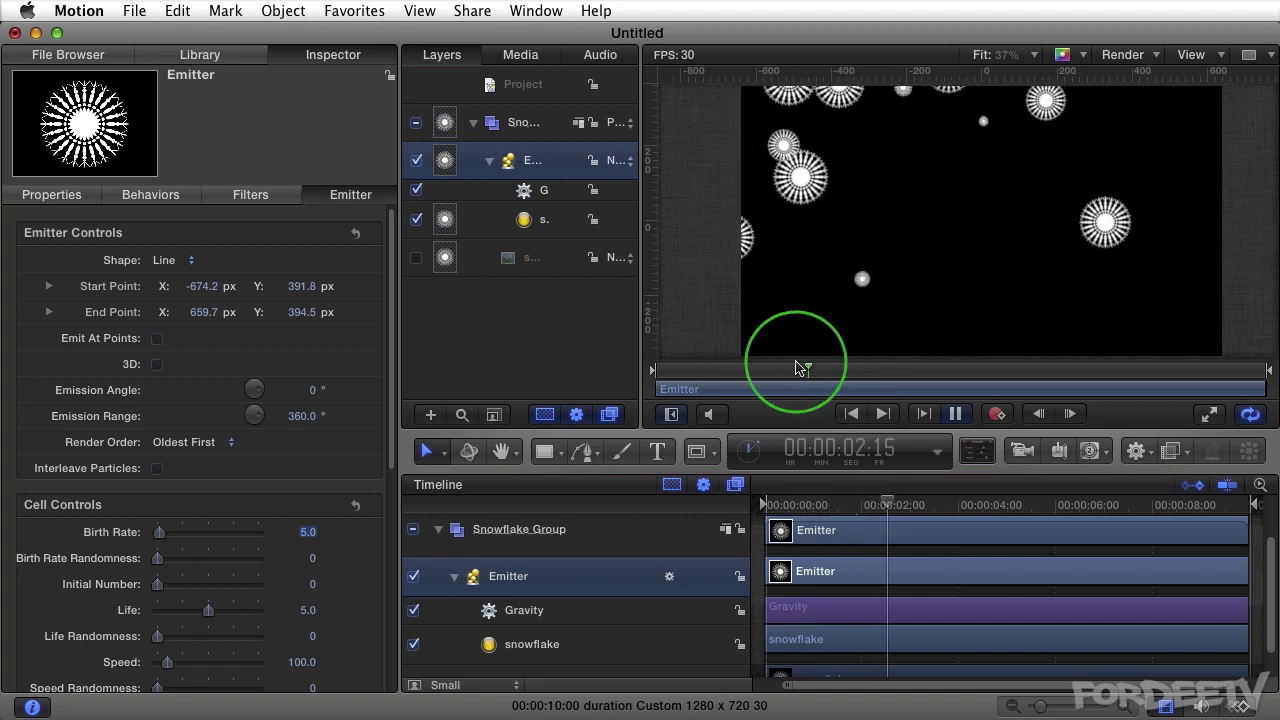
key("space")
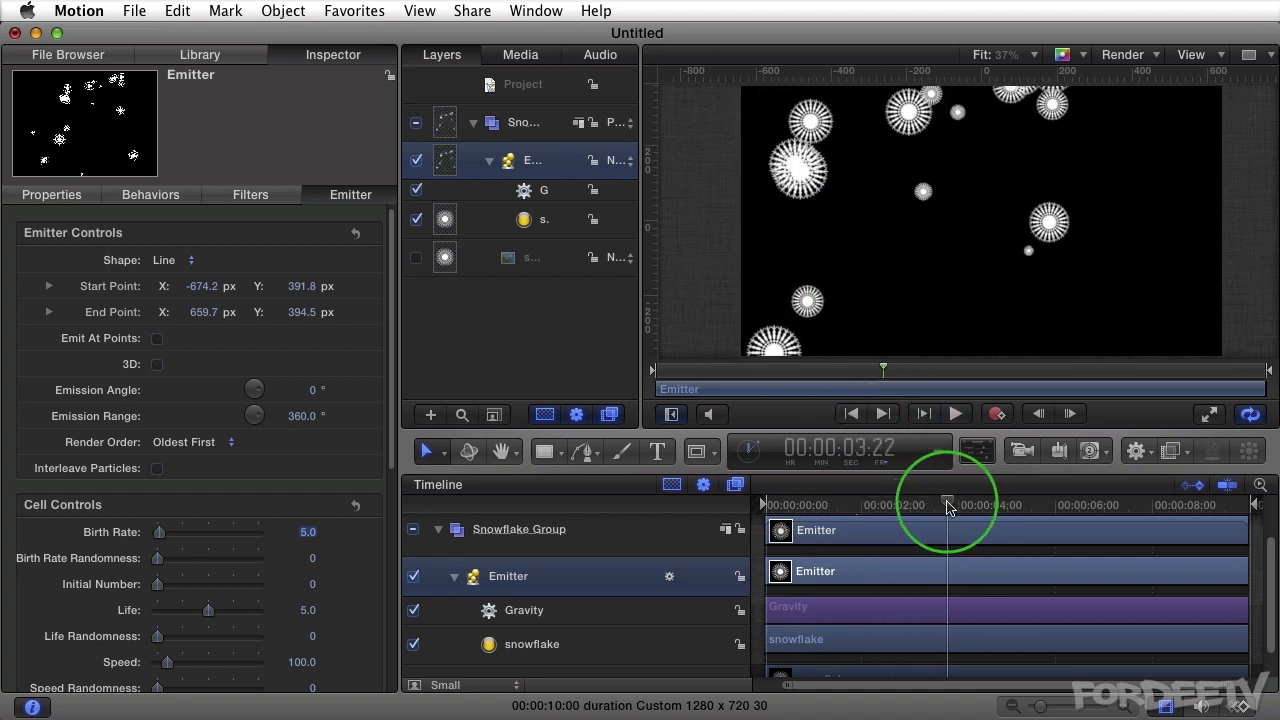
left_click_drag(948, 508, 724, 508)
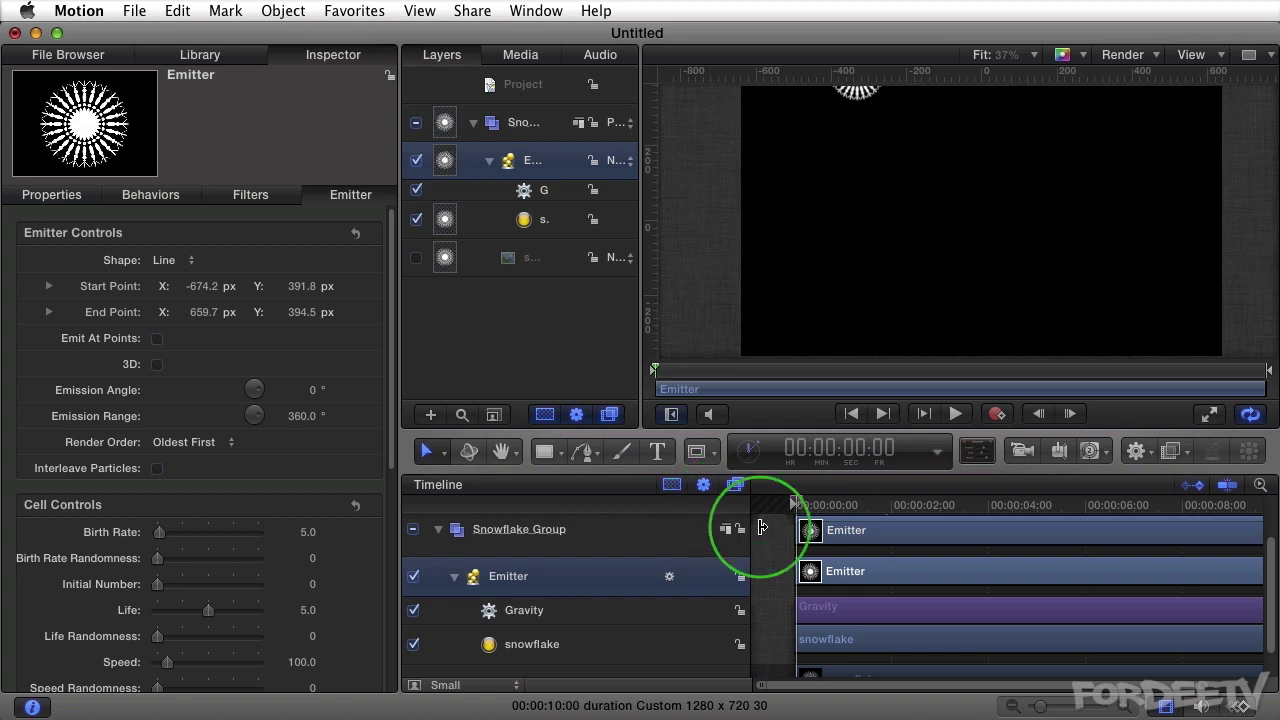
Shift the Emitter earlier so it starts before the project's first frame, and extend its end to the project's end.
left_click_drag(894, 563, 938, 578)
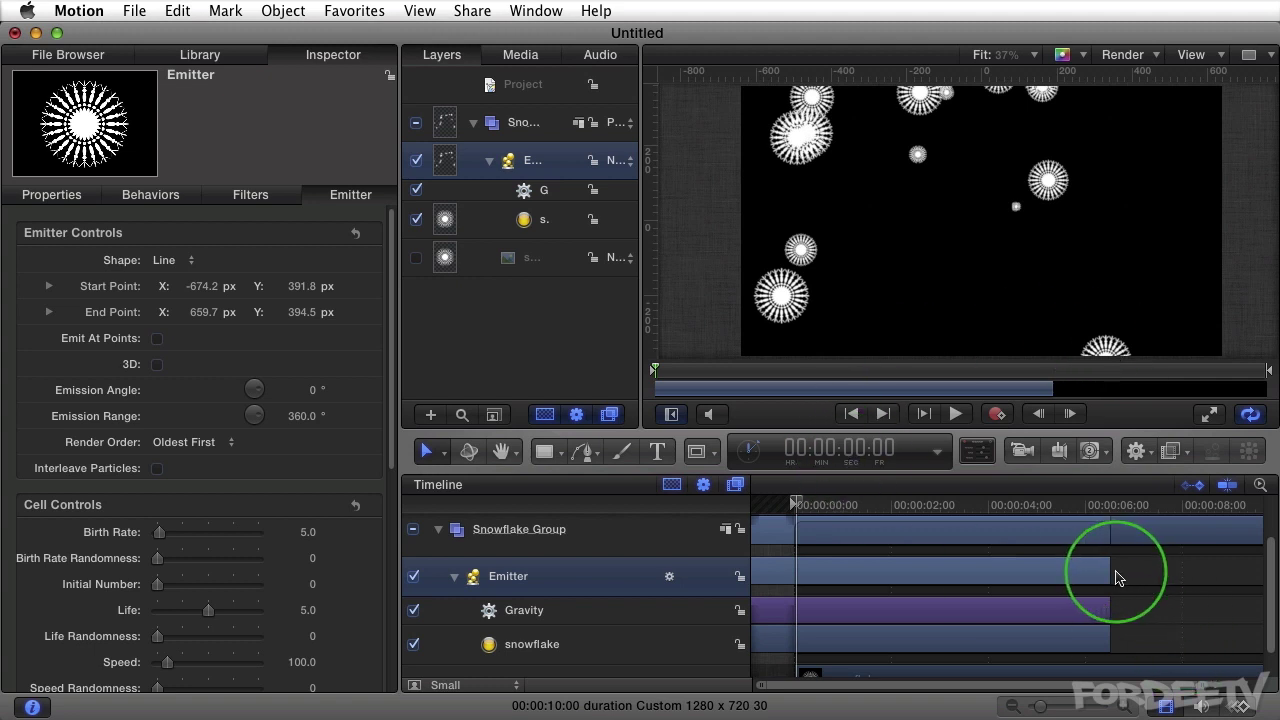
left_click_drag(1110, 574, 1213, 574)
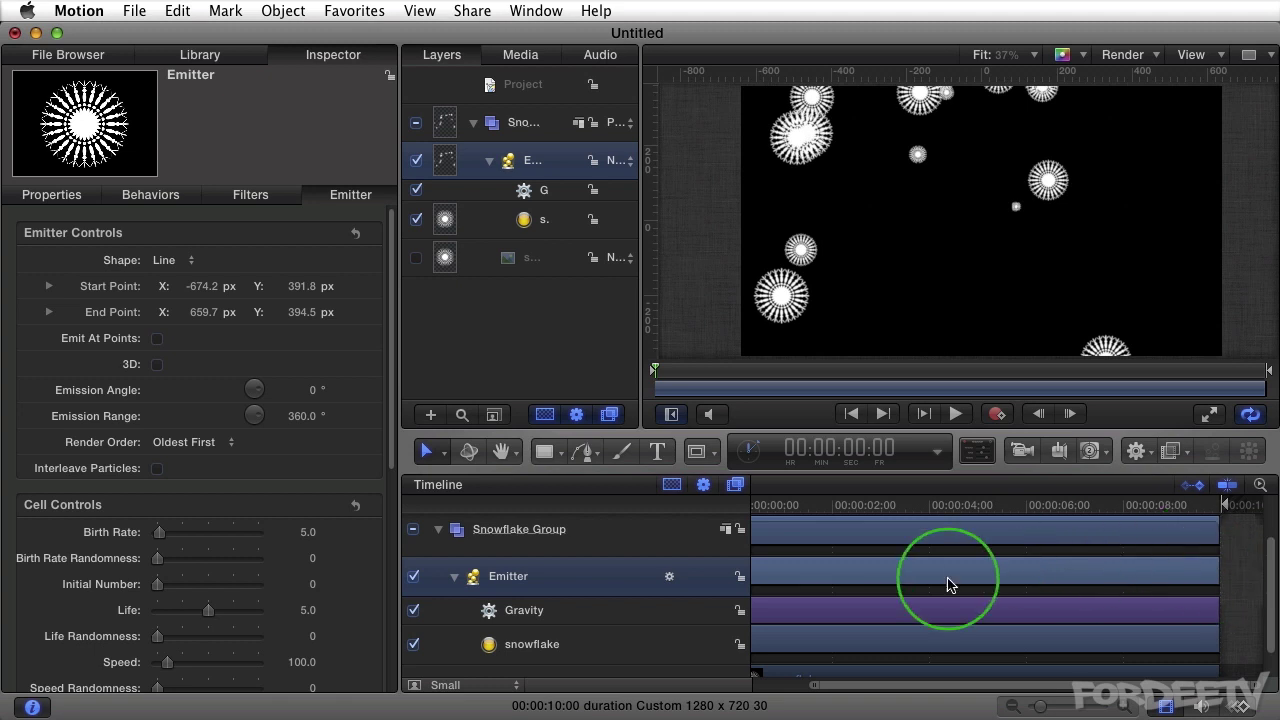
left_click_drag(860, 686, 808, 452)
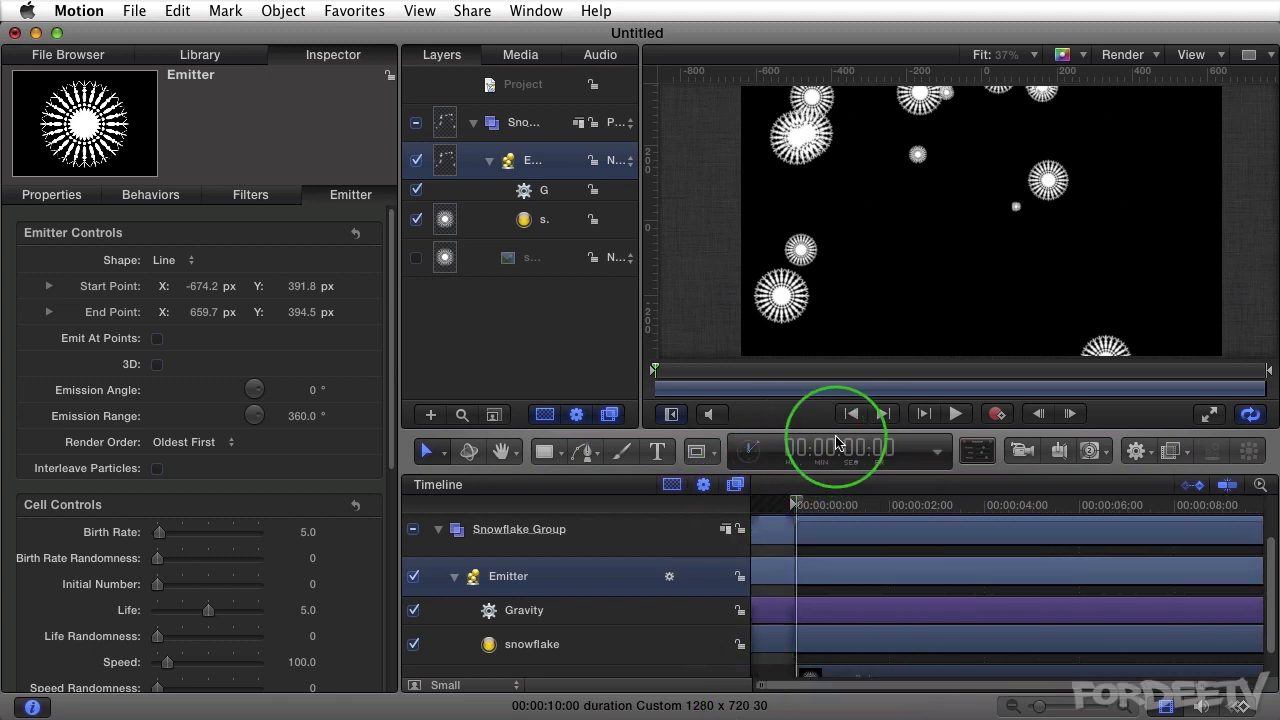
Play back the opening to check the snowfall on the first frames, and return the playhead to the start.
key("space")
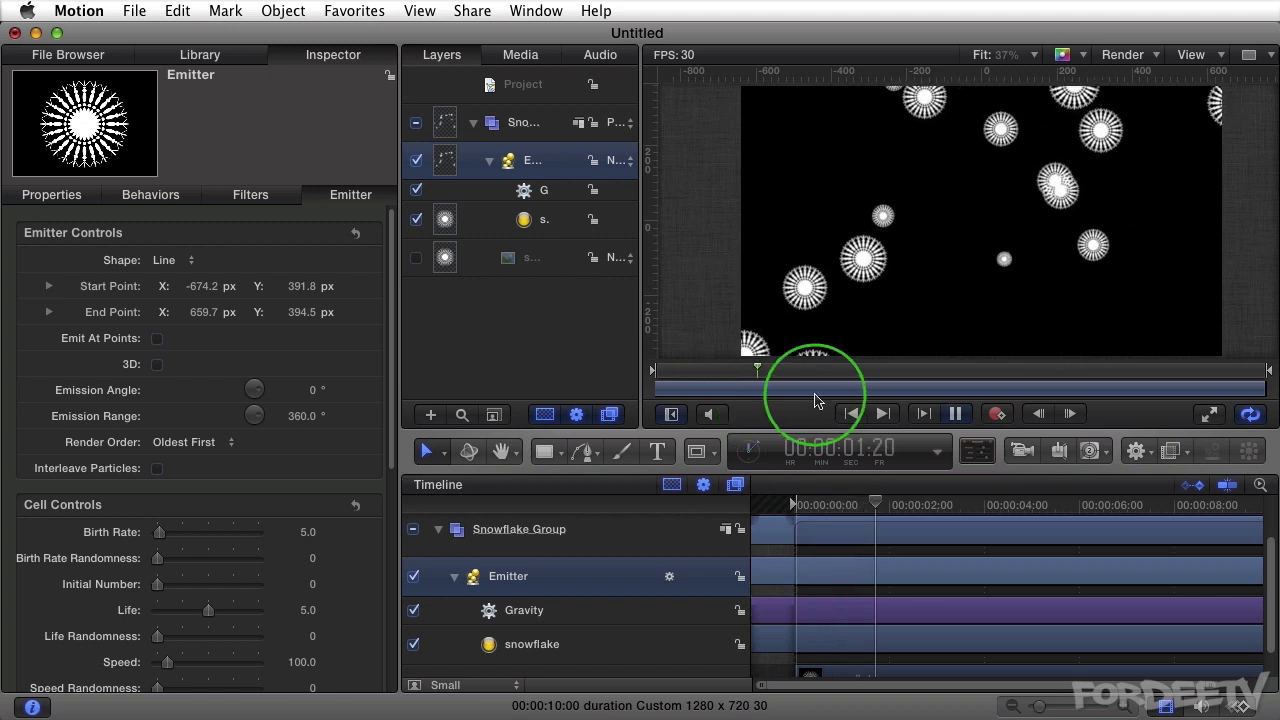
key("space")
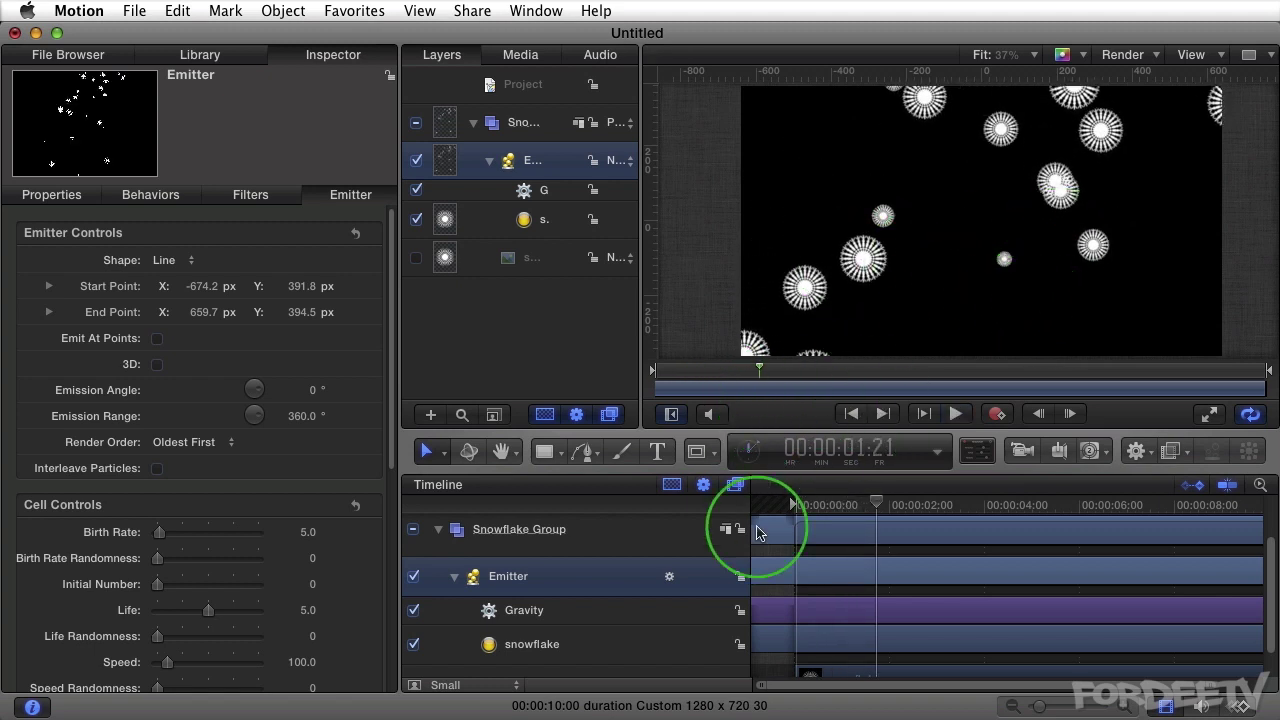
left_click_drag(878, 503, 766, 508)
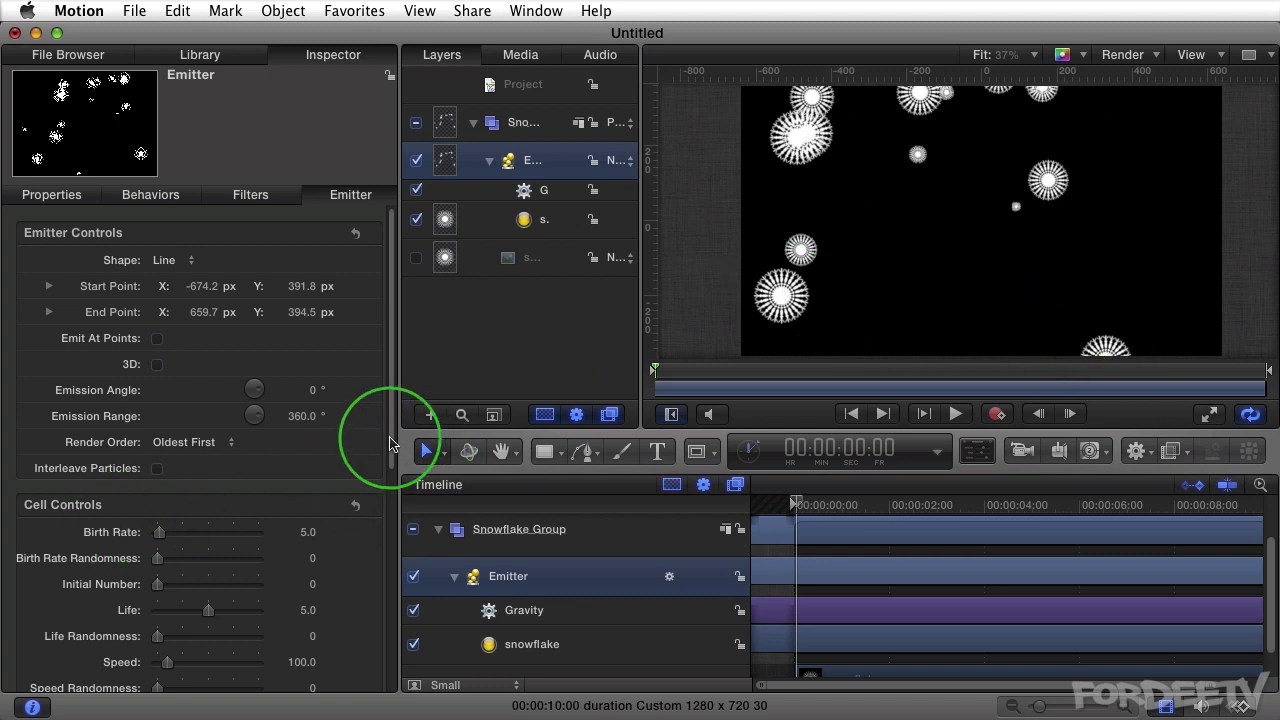
Generate a new Random Seed for the Emitter's particles.
left_click_drag(390, 445, 372, 672)
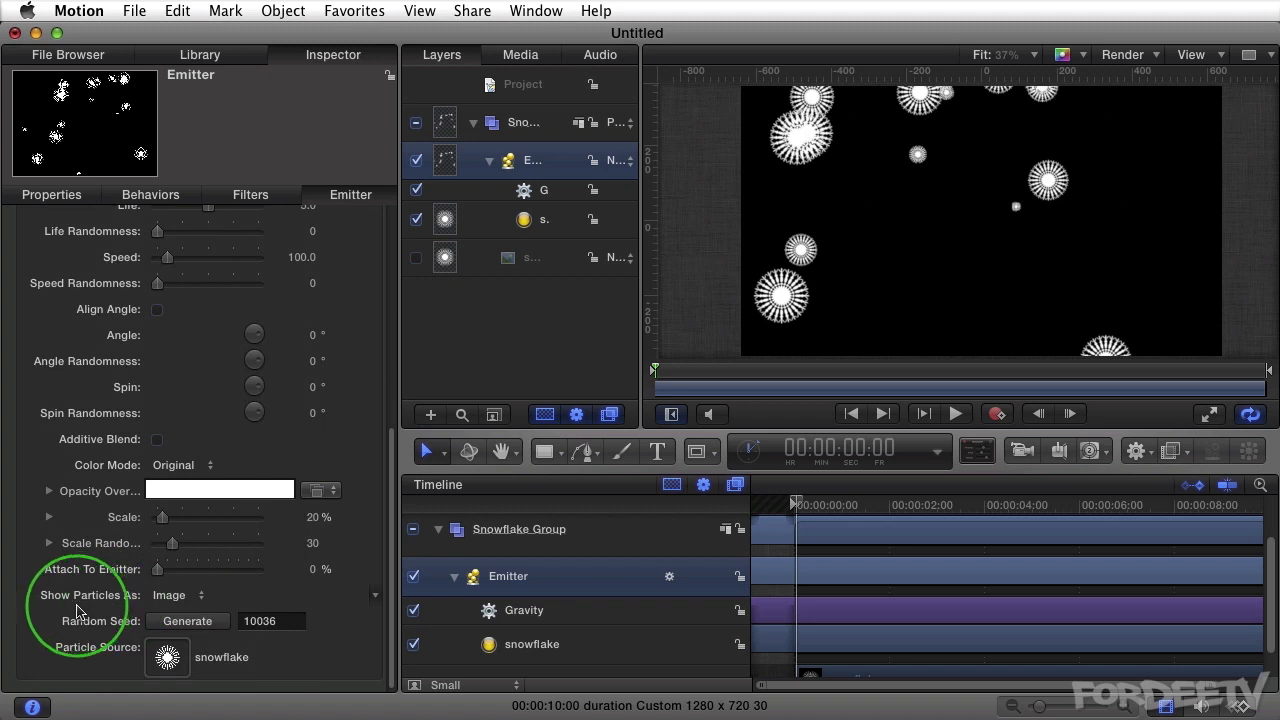
left_click(188, 621)
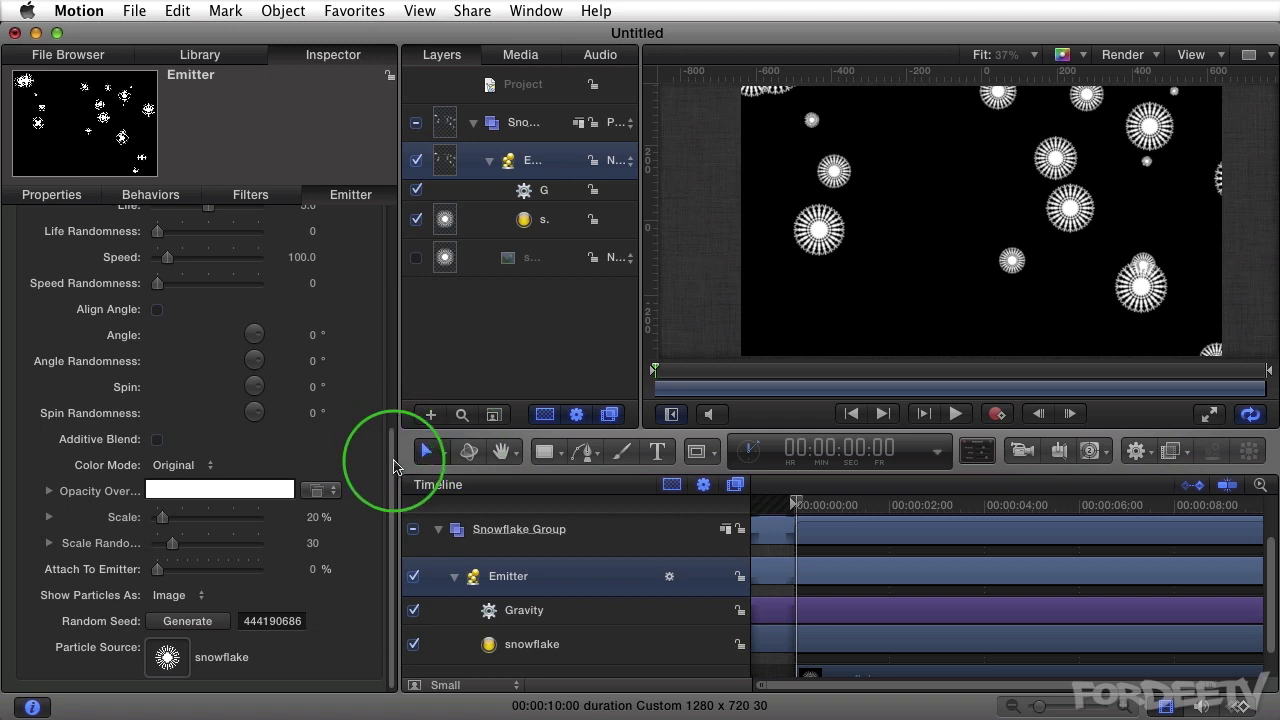
Set the Emitter's Spin Randomness to 180°, leaving Spin at 0°.
left_click_drag(394, 443, 386, 389)
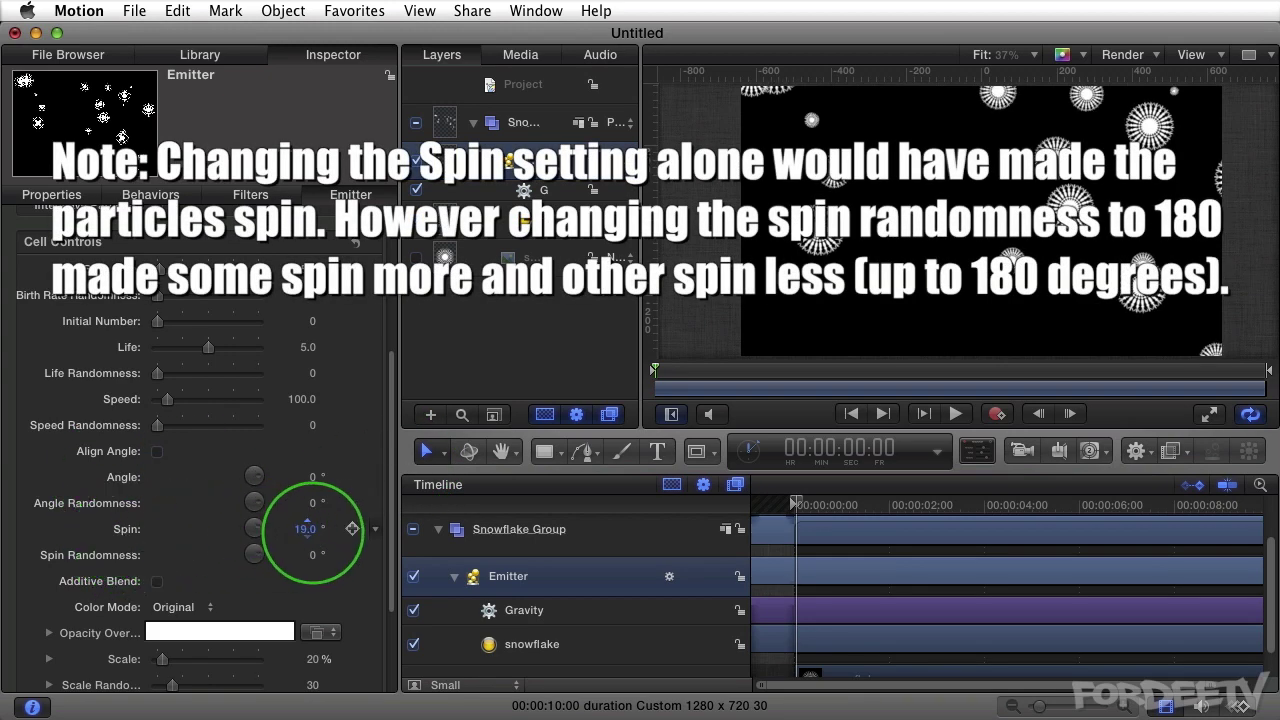
left_click_drag(310, 530, 313, 536)
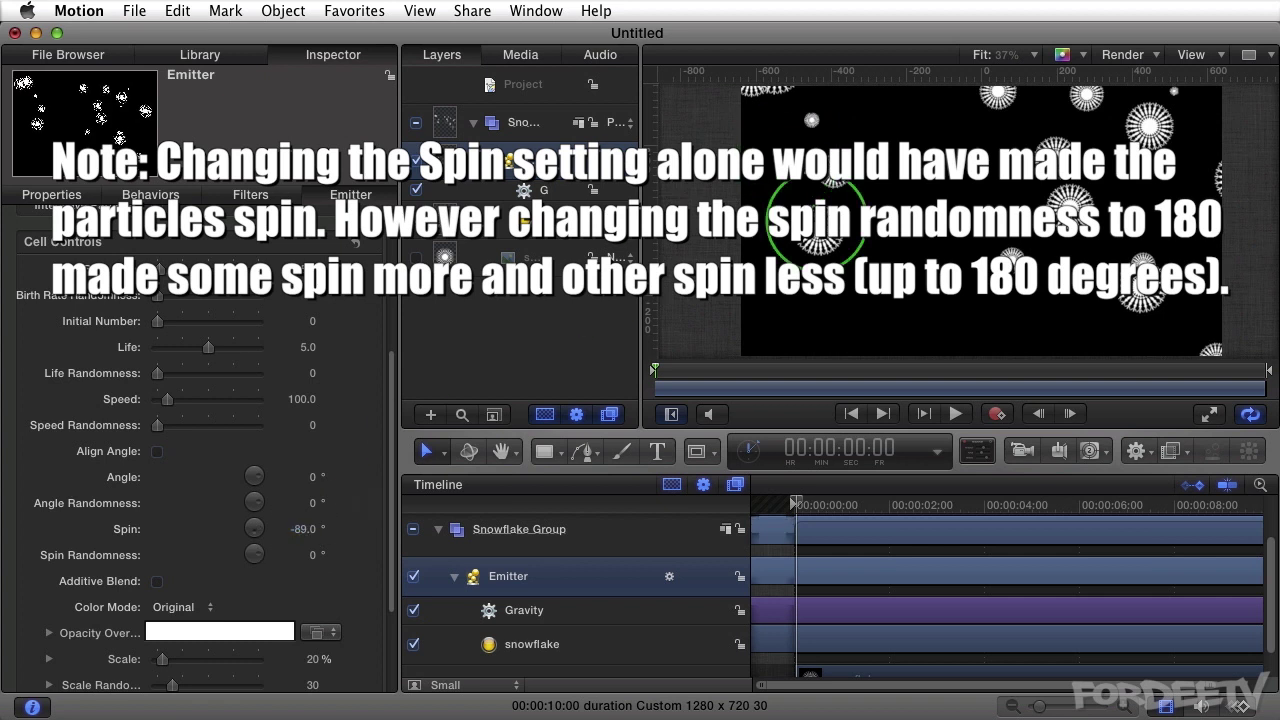
key("super+z")
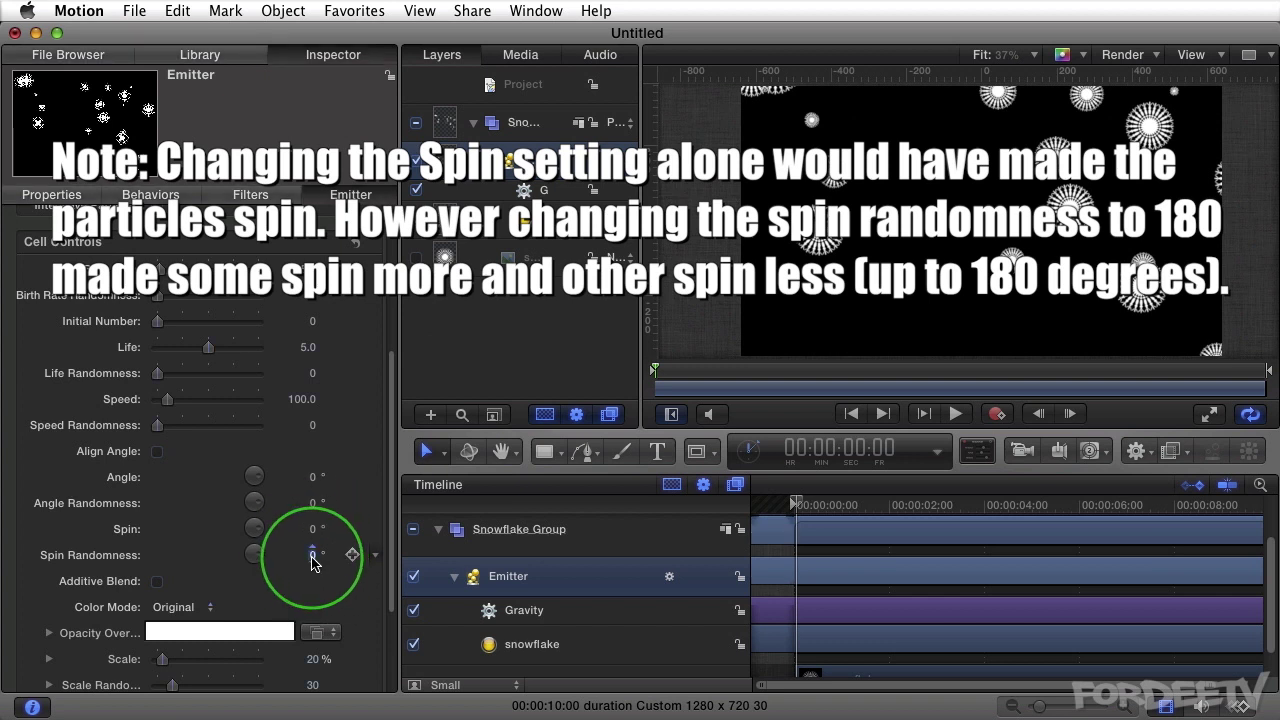
type("0")
key("Return")
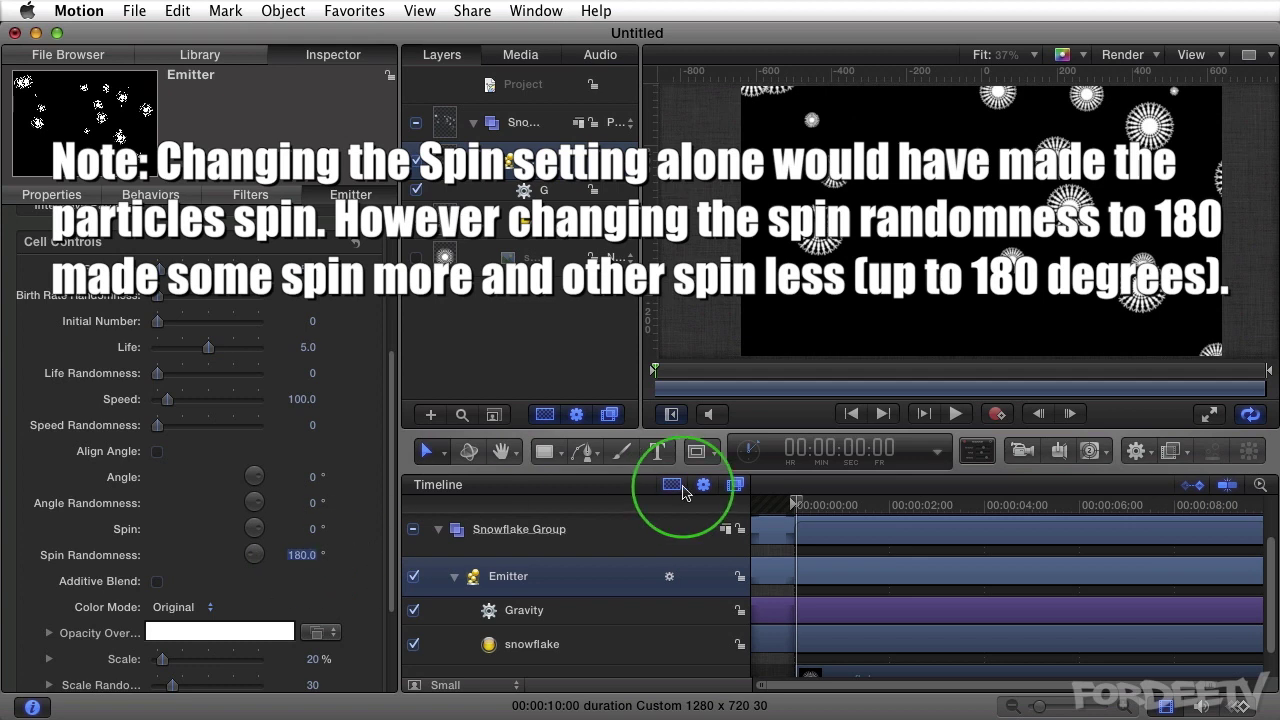
Play back and scrub through the animation to examine the snowflakes' spin.
key("space")
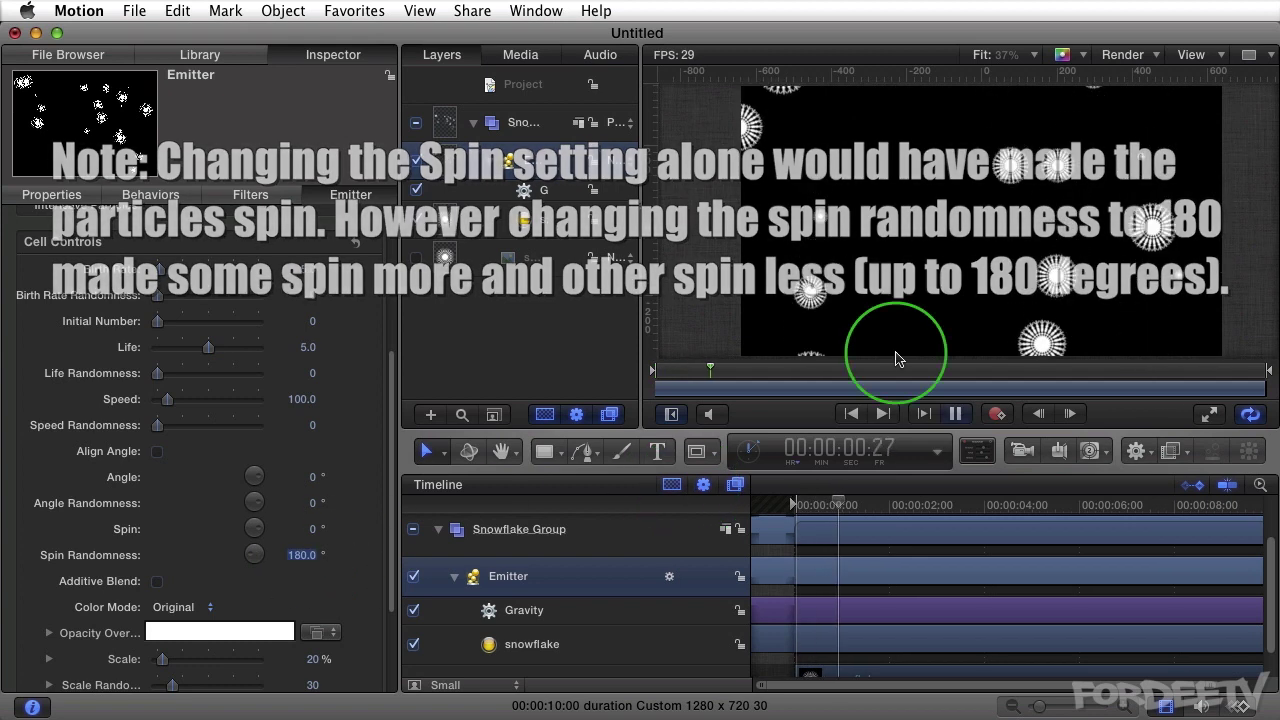
key("space")
left_click_drag(1022, 218, 936, 345)
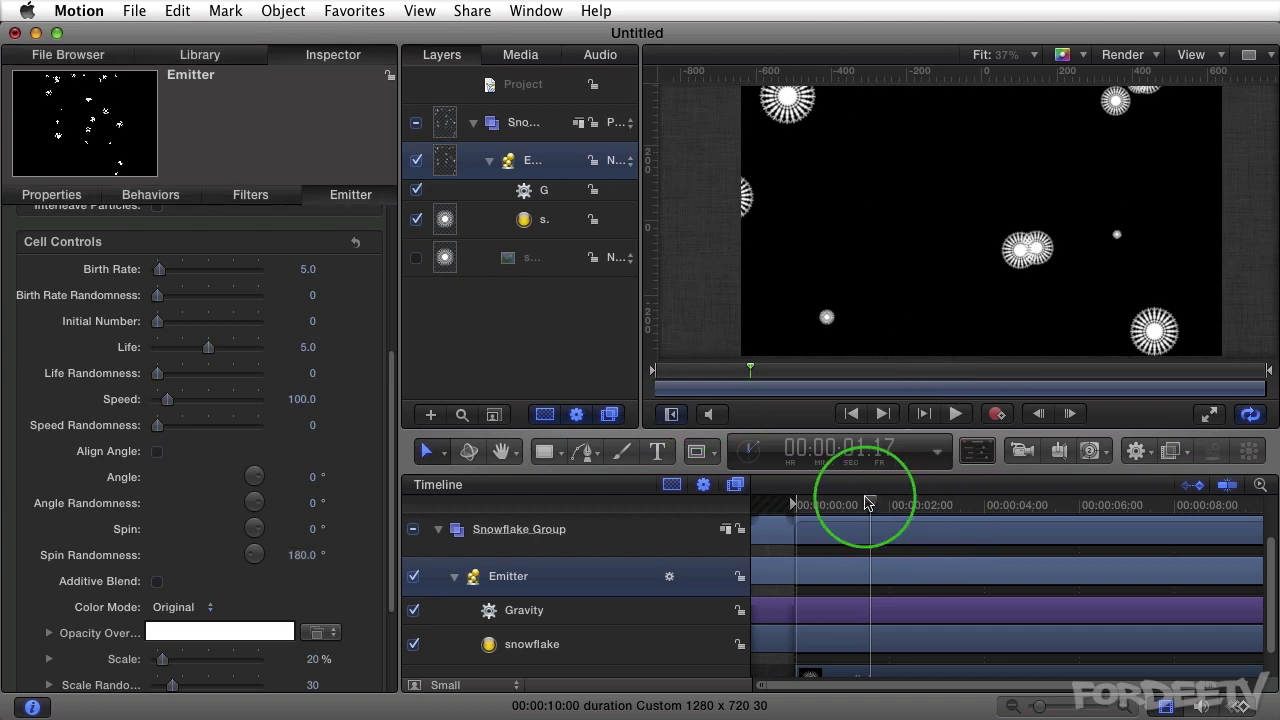
left_click_drag(868, 502, 963, 508)
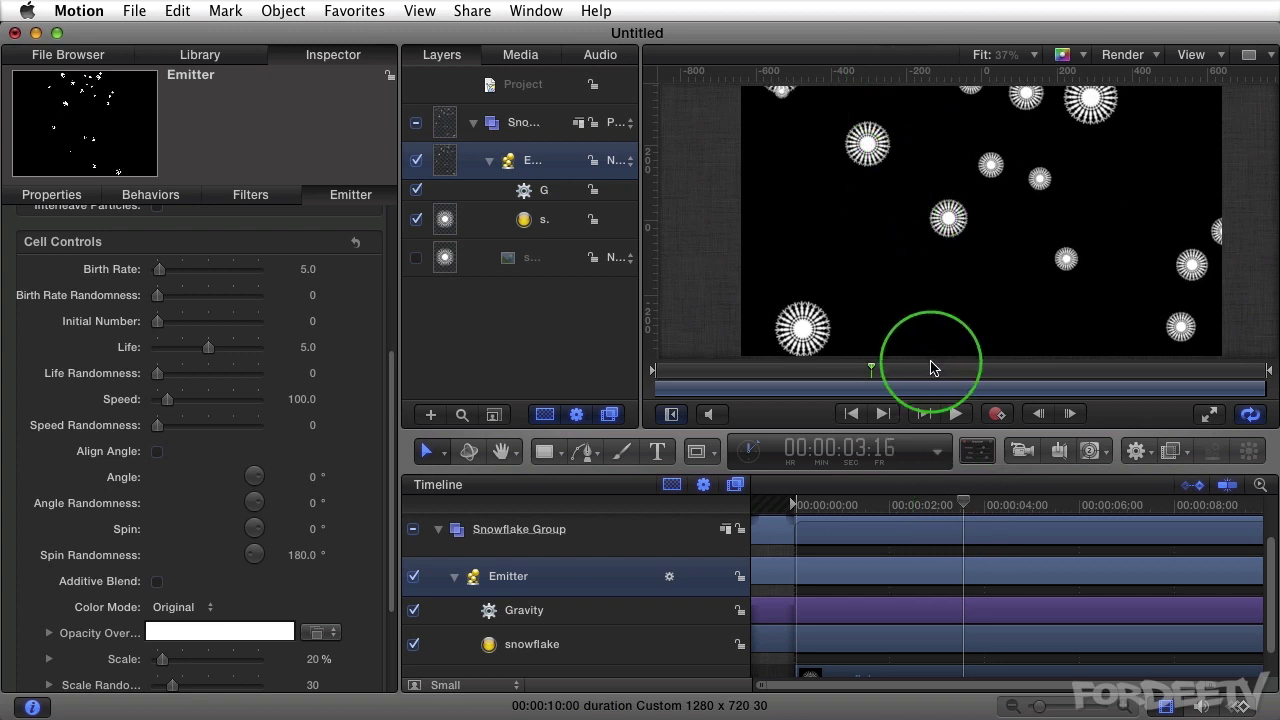
Set the Emitter's Life to 10 and return the playhead to the start of the project.
left_click(306, 347)
type("10")
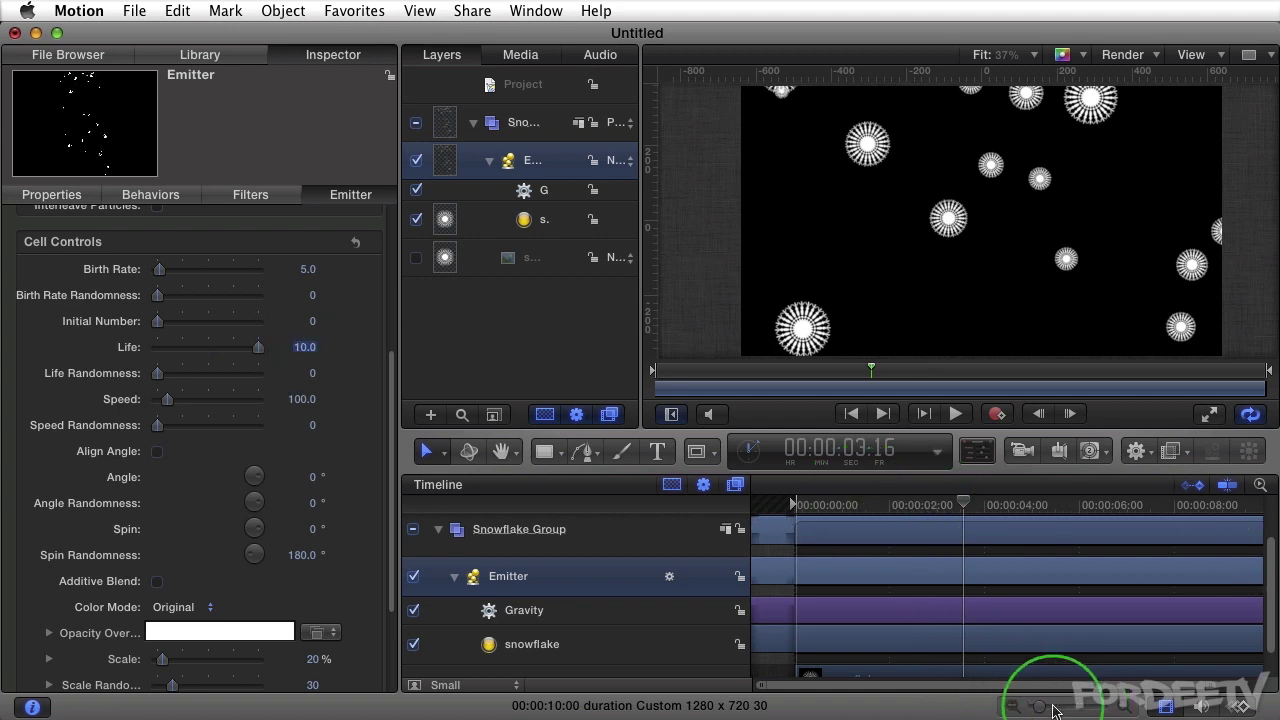
left_click_drag(1040, 710, 1034, 708)
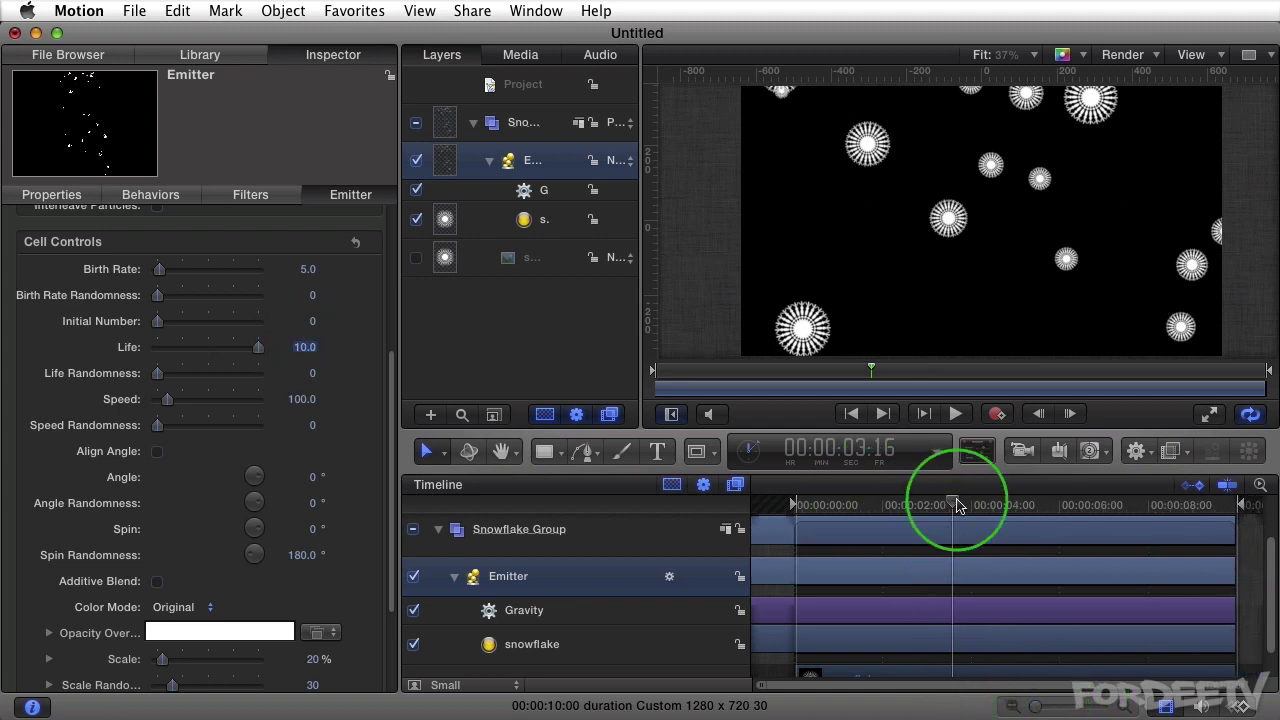
left_click_drag(960, 503, 420, 523)
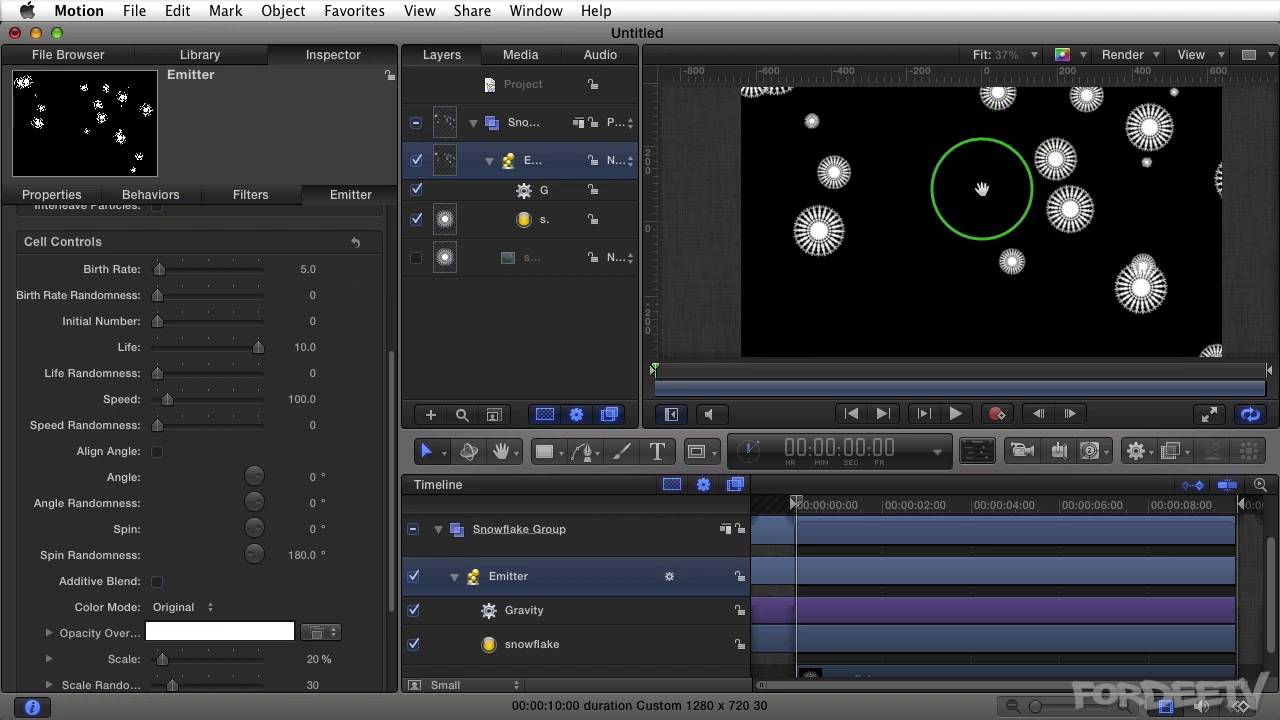
Lower both ends of the Emitter's line into the frame, to about -718, 90 px for the start point and 686, 88 px for the end point.
key("h")
left_click_drag(737, 157, 722, 267)
key("s")
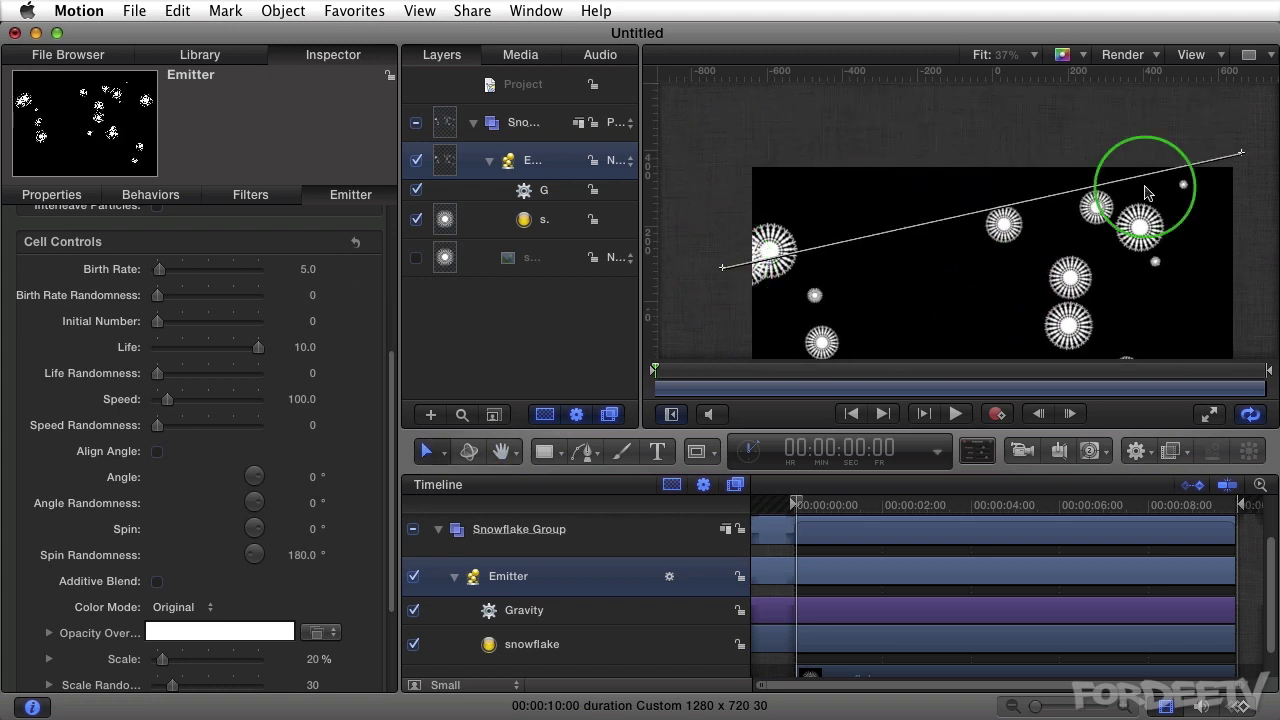
left_click_drag(1245, 153, 1250, 267)
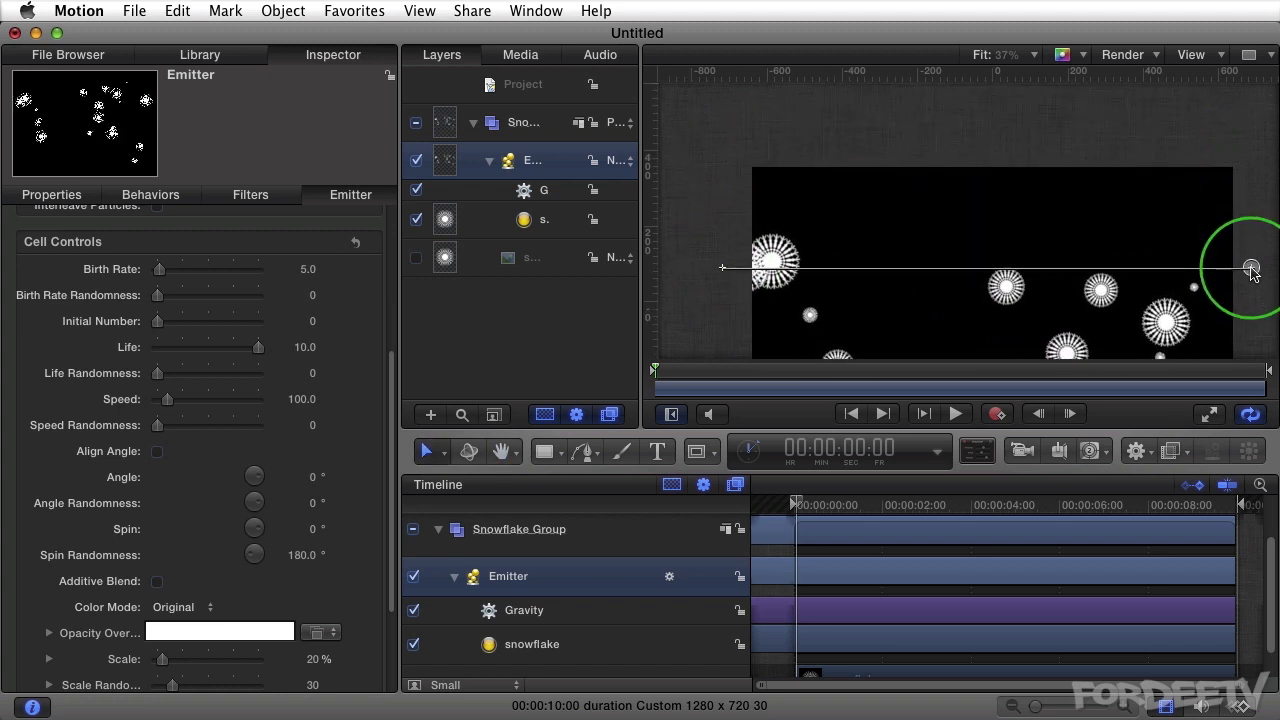
key("h")
left_click_drag(898, 315, 908, 183)
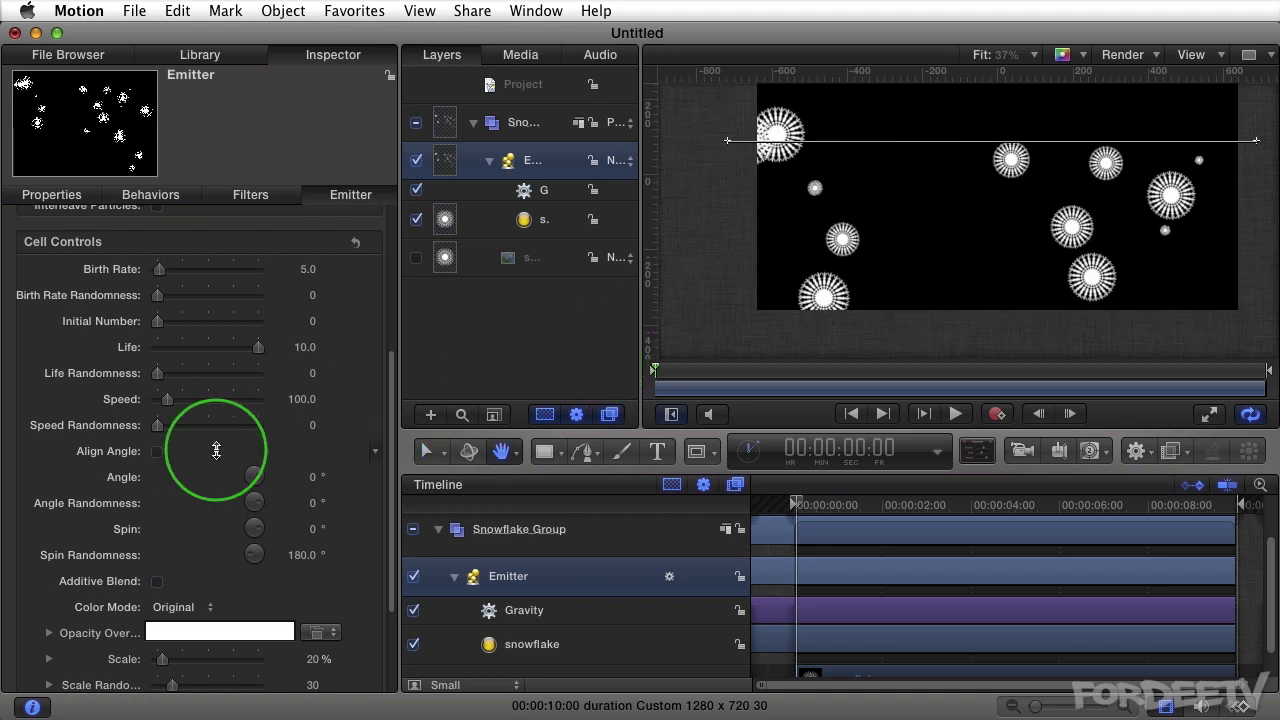
Raise the Emitter's Speed to 840 and play back the particles.
left_click_drag(164, 399, 248, 432)
key("space")
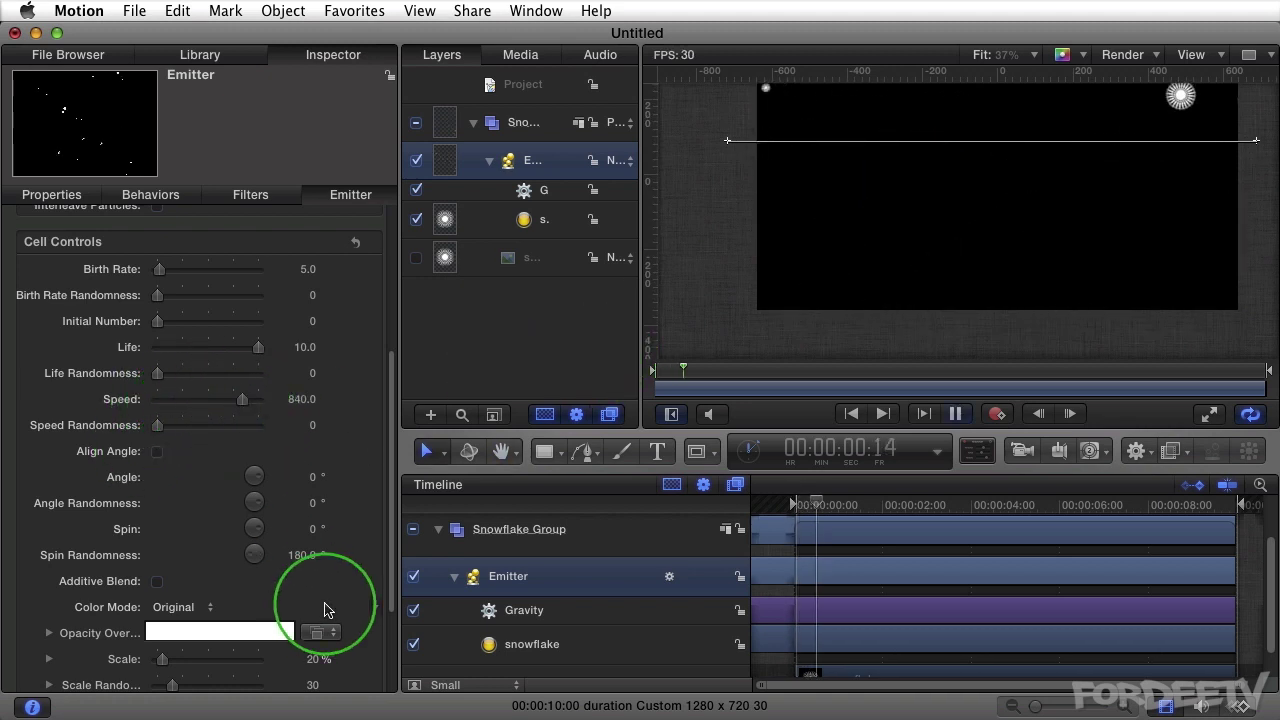
key("space")
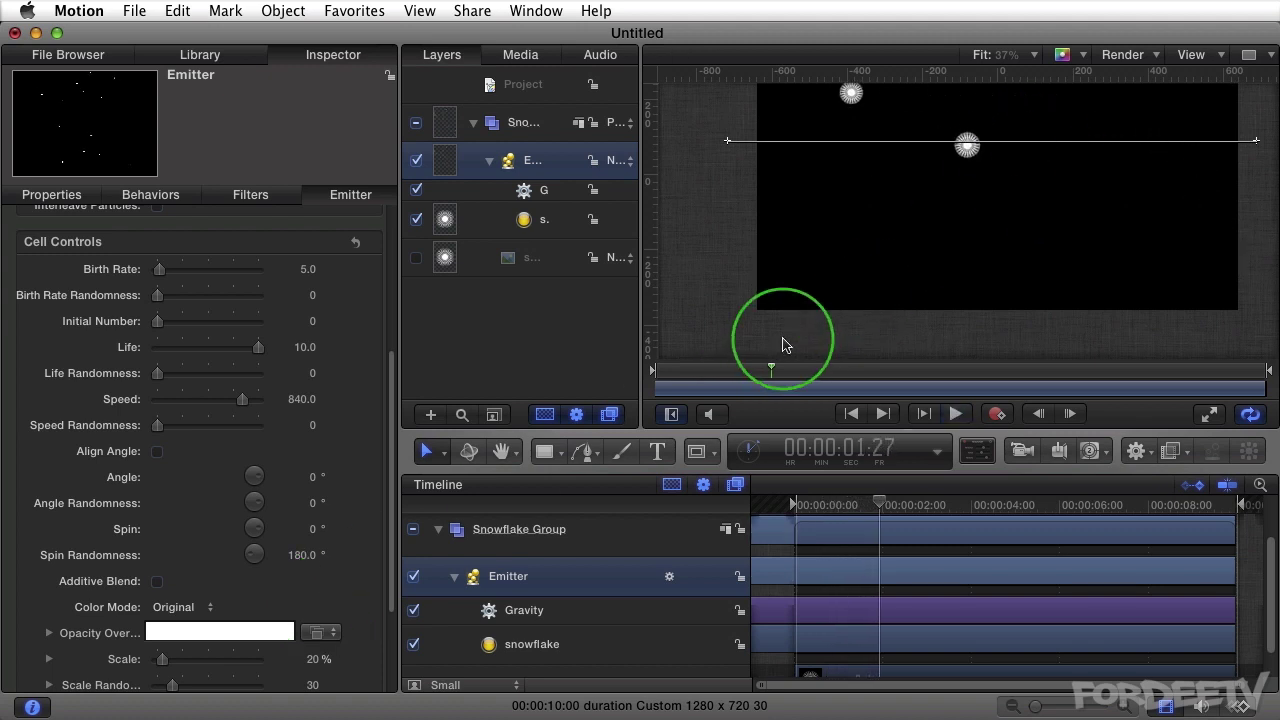
Reduce the Emitter's Speed to 0 and play back the particles' fall.
mouse_move(178, 403)
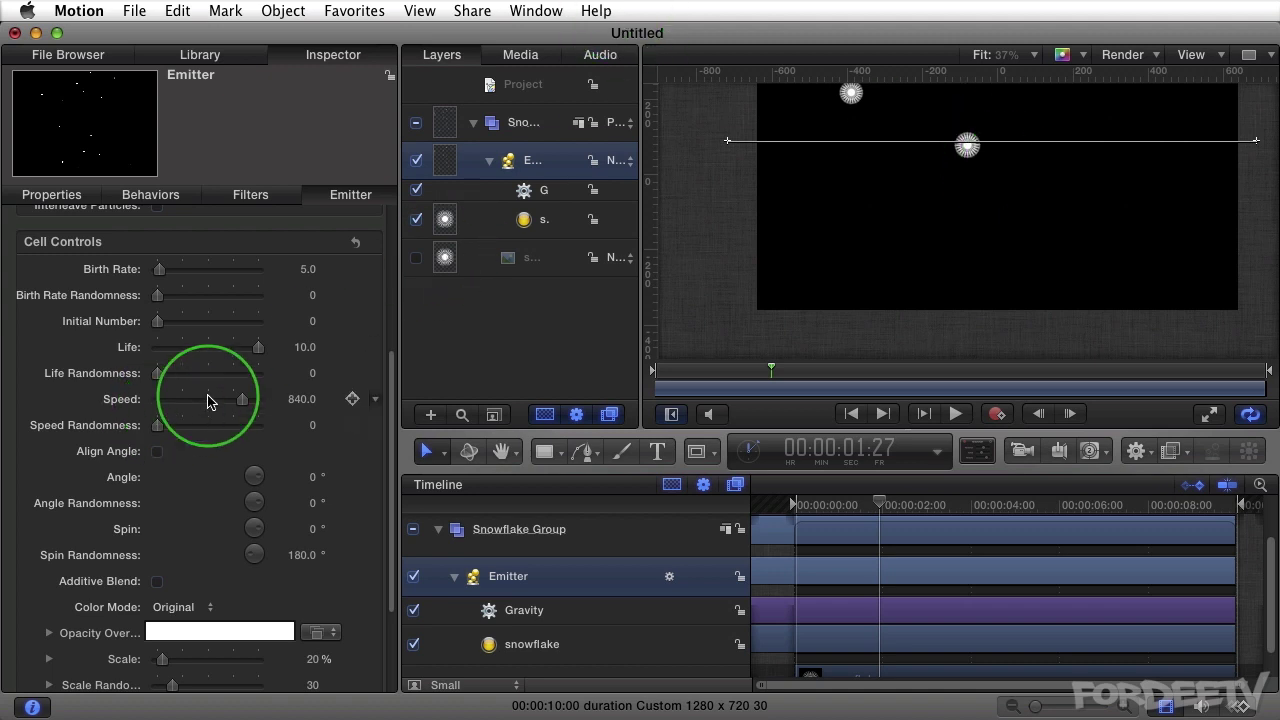
left_click_drag(242, 399, 2, 404)
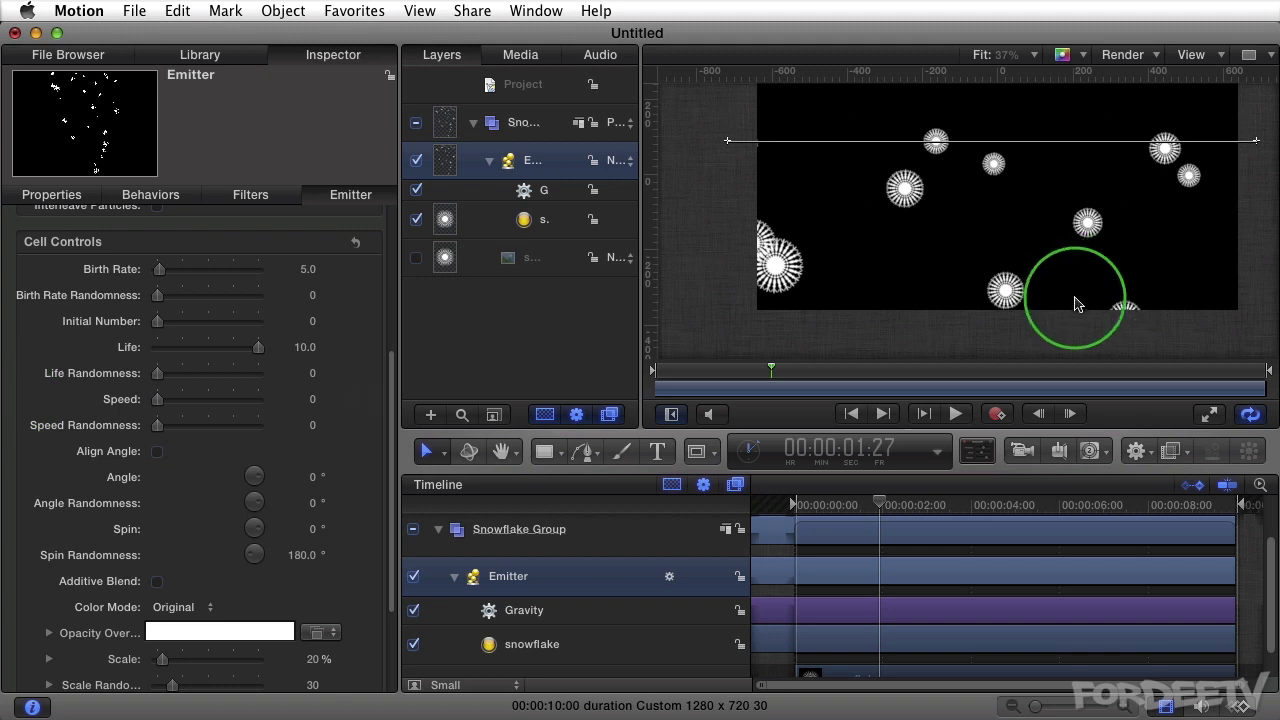
key("space")
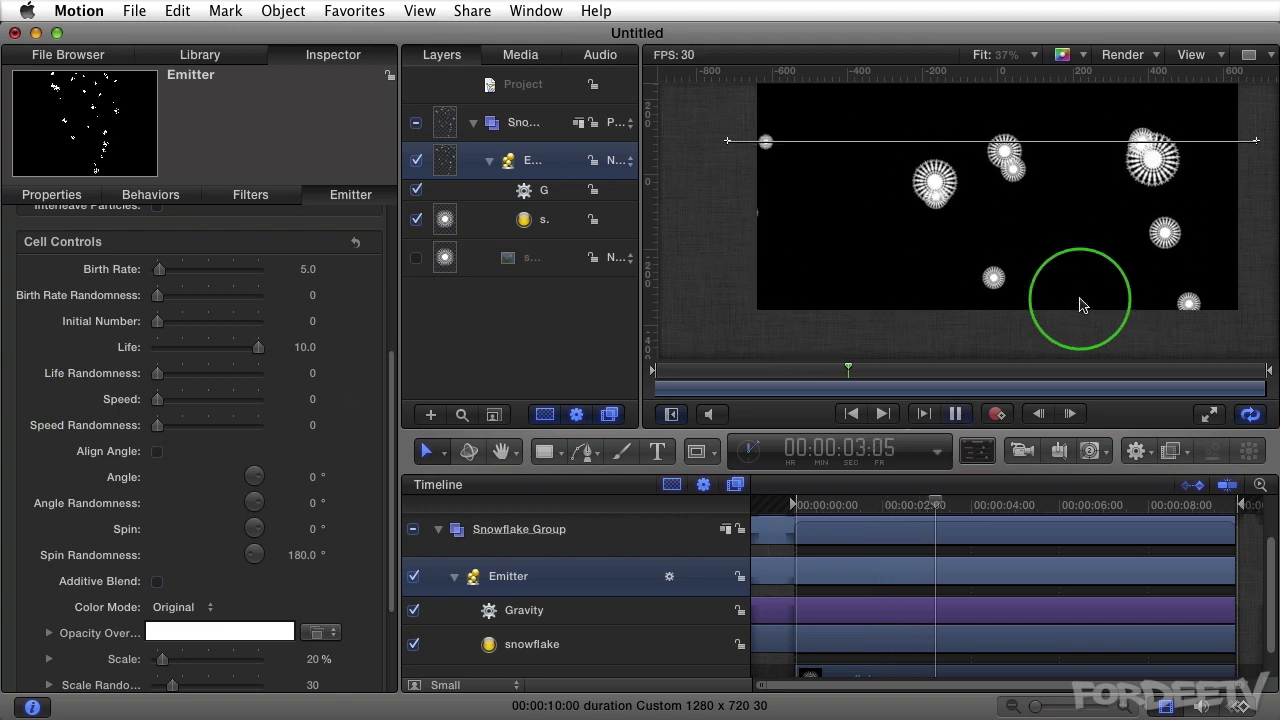
key("space")
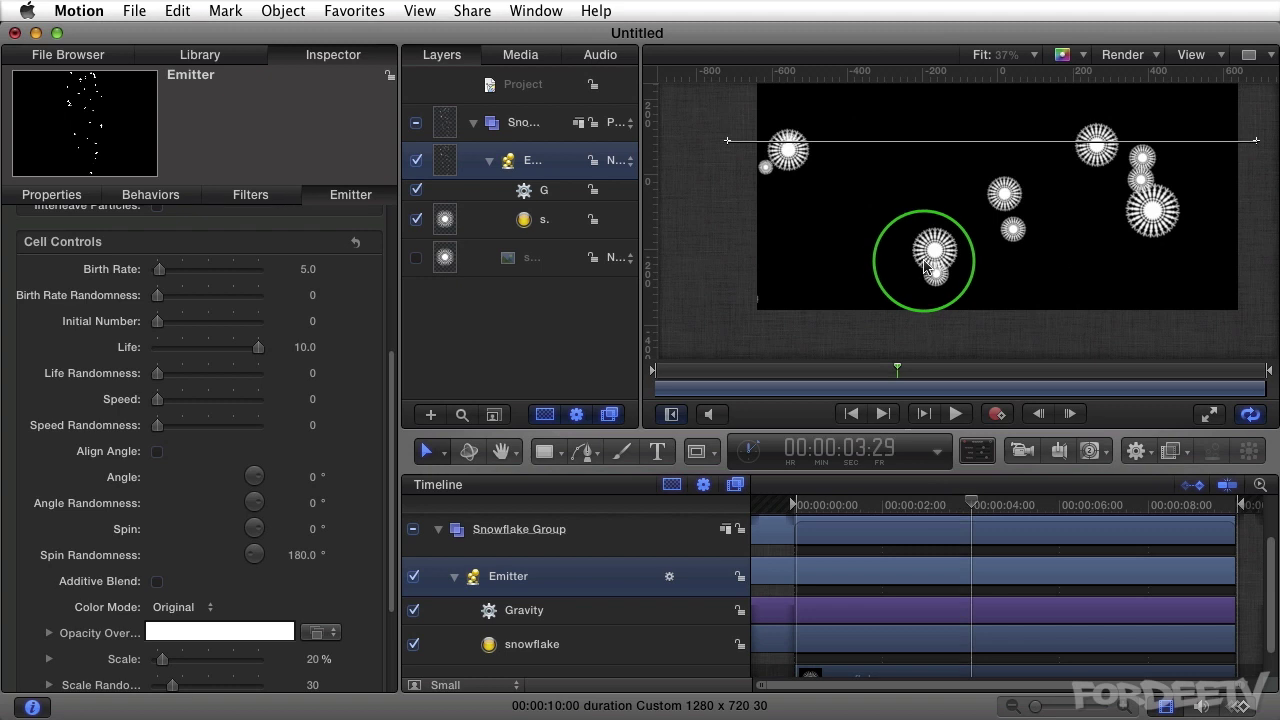
Turn off the Emitter's Gravity behavior, play back the particles without it, and turn it back on.
left_click(550, 190)
left_click(345, 194)
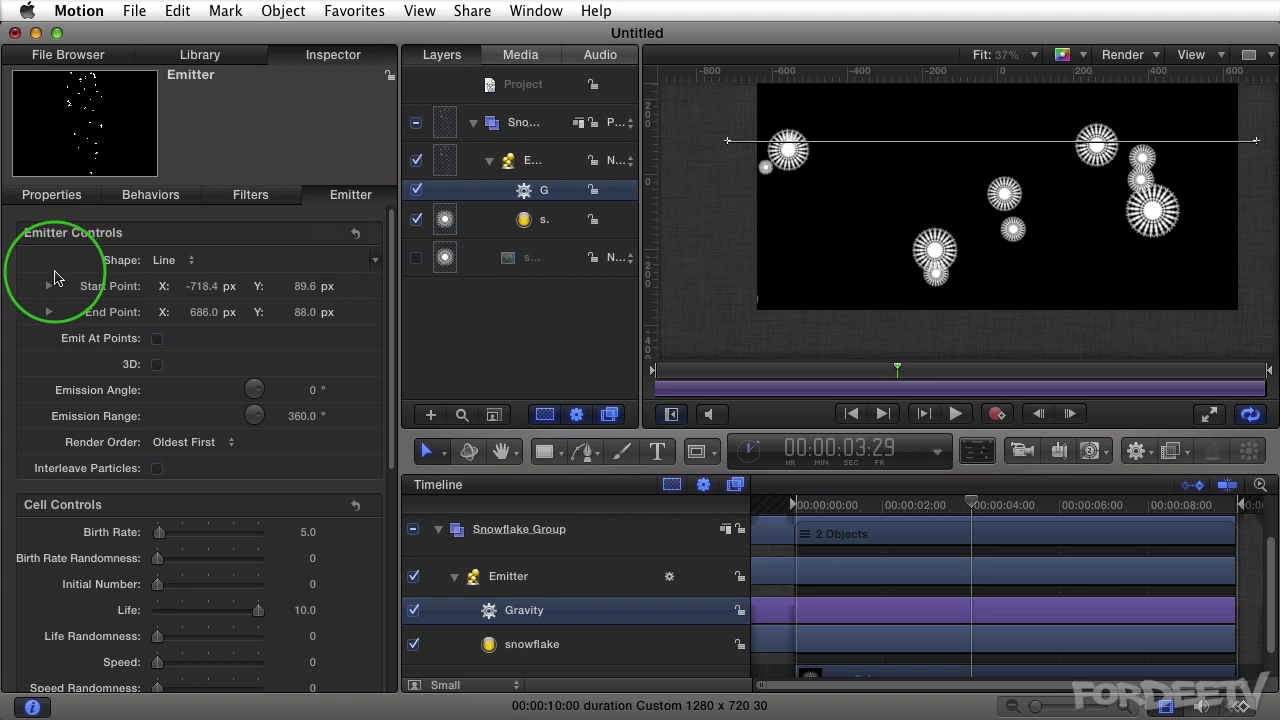
left_click(155, 196)
left_click(28, 235)
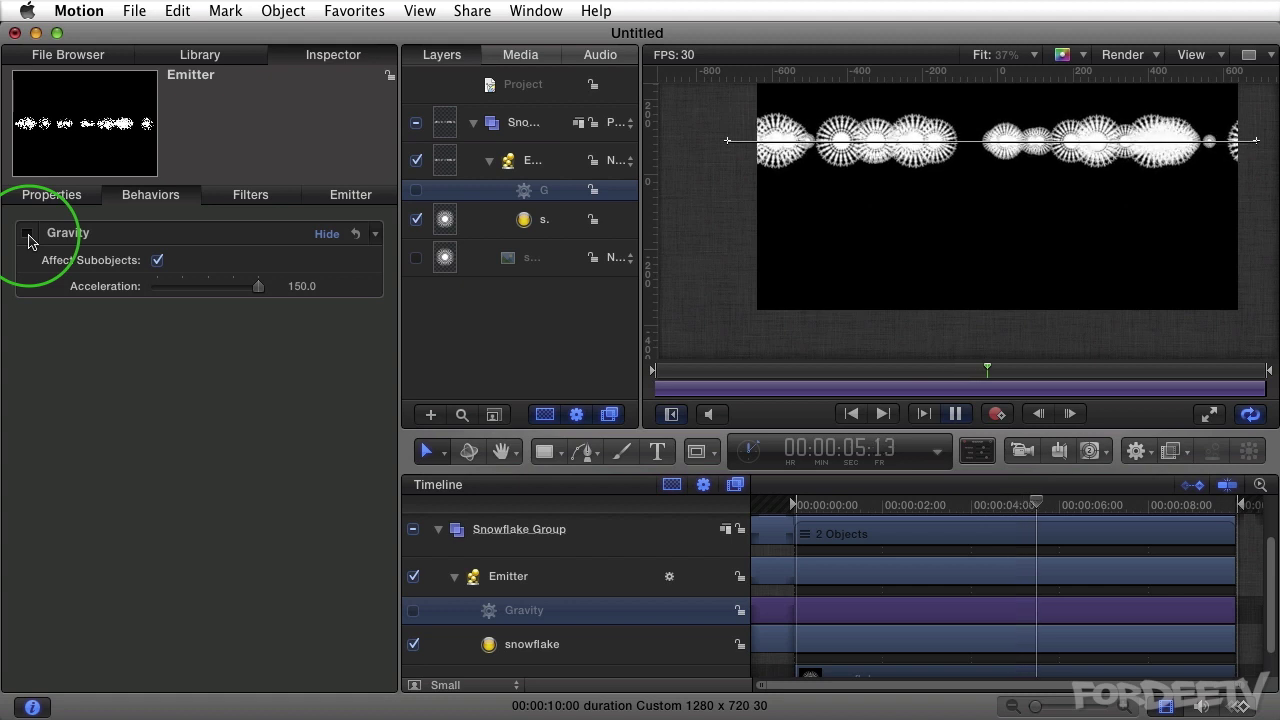
key("space")
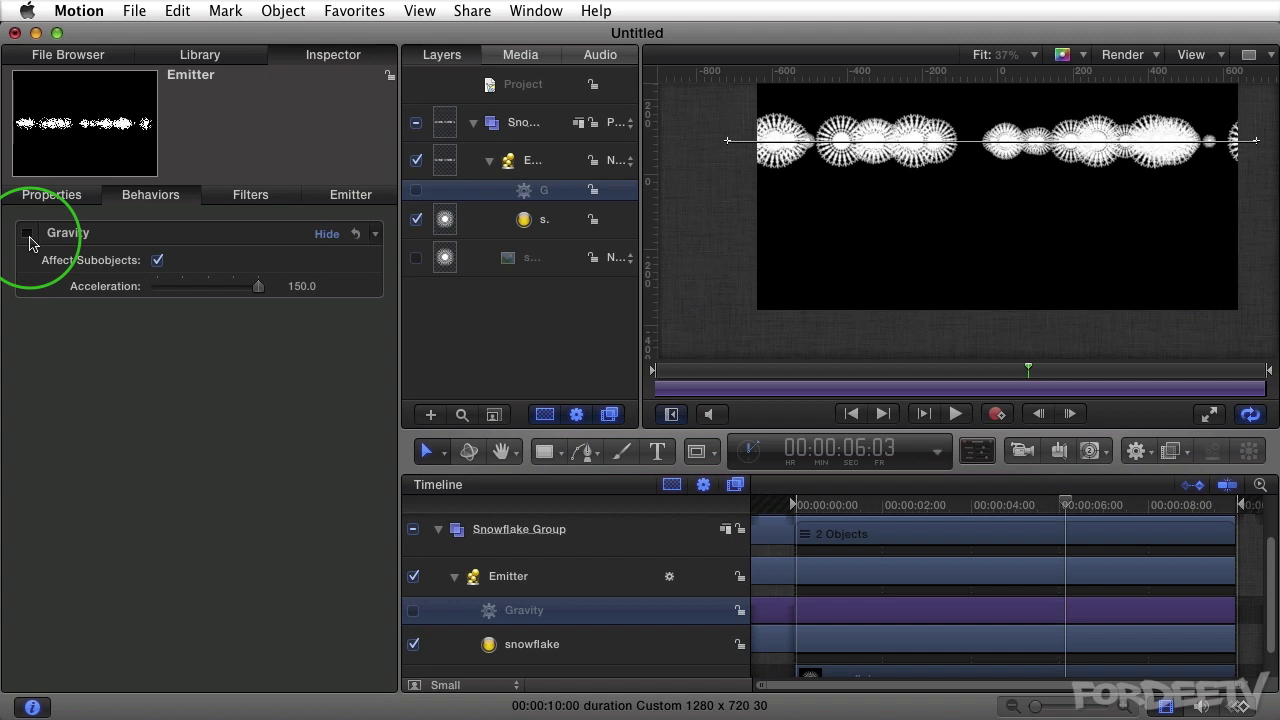
left_click(26, 238)
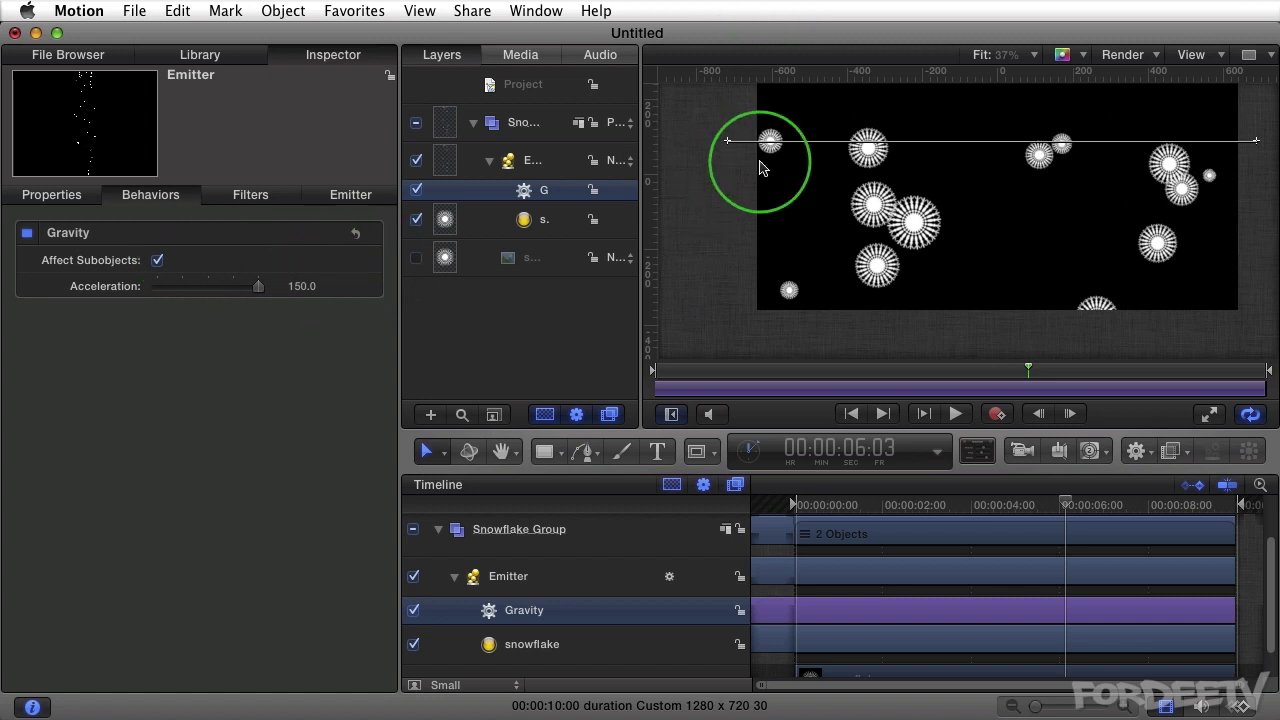
Set the Gravity behavior's Acceleration to -150, play back the particles, and restore the Acceleration to 150.
left_click(298, 286)
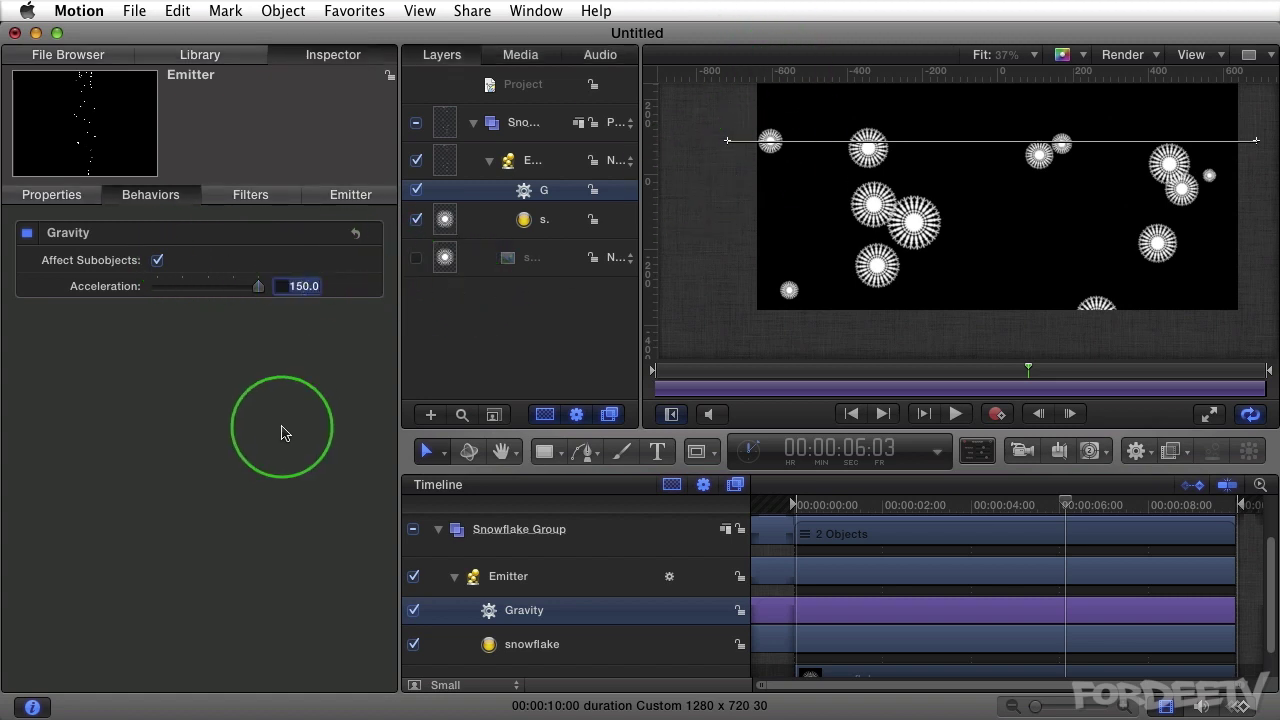
type("-150")
key("Return")
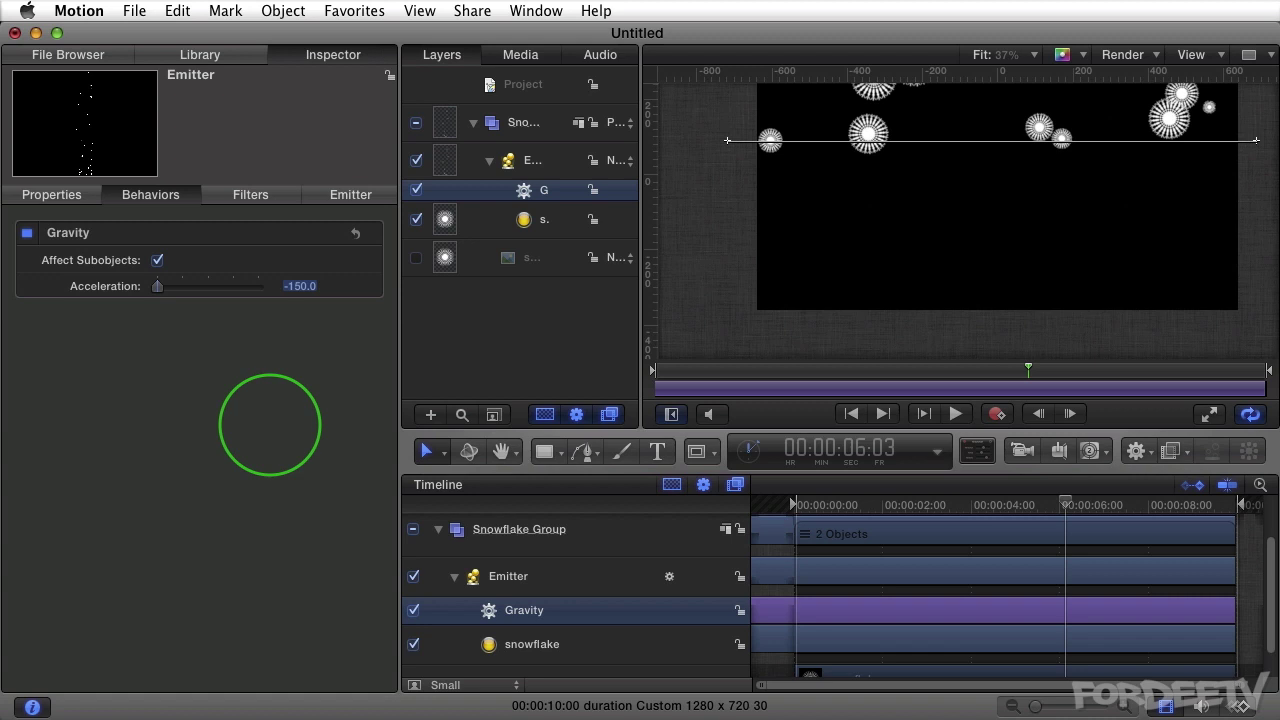
key("space")
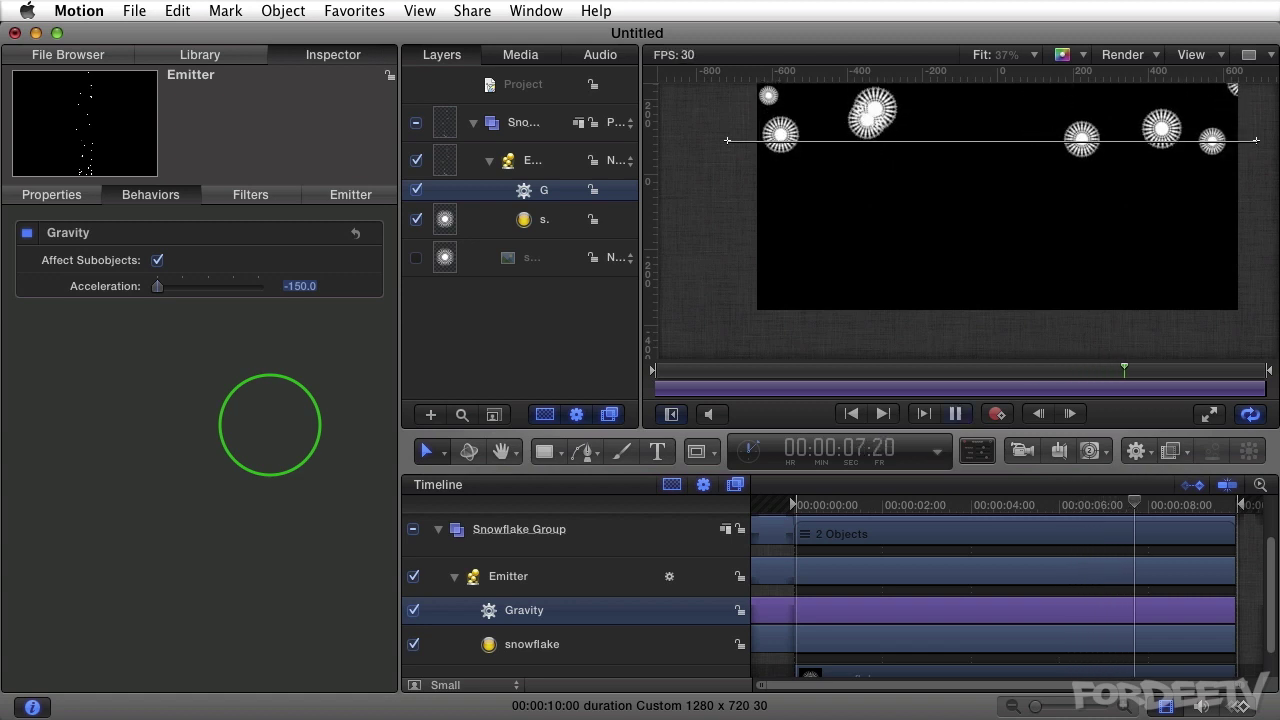
key("space")
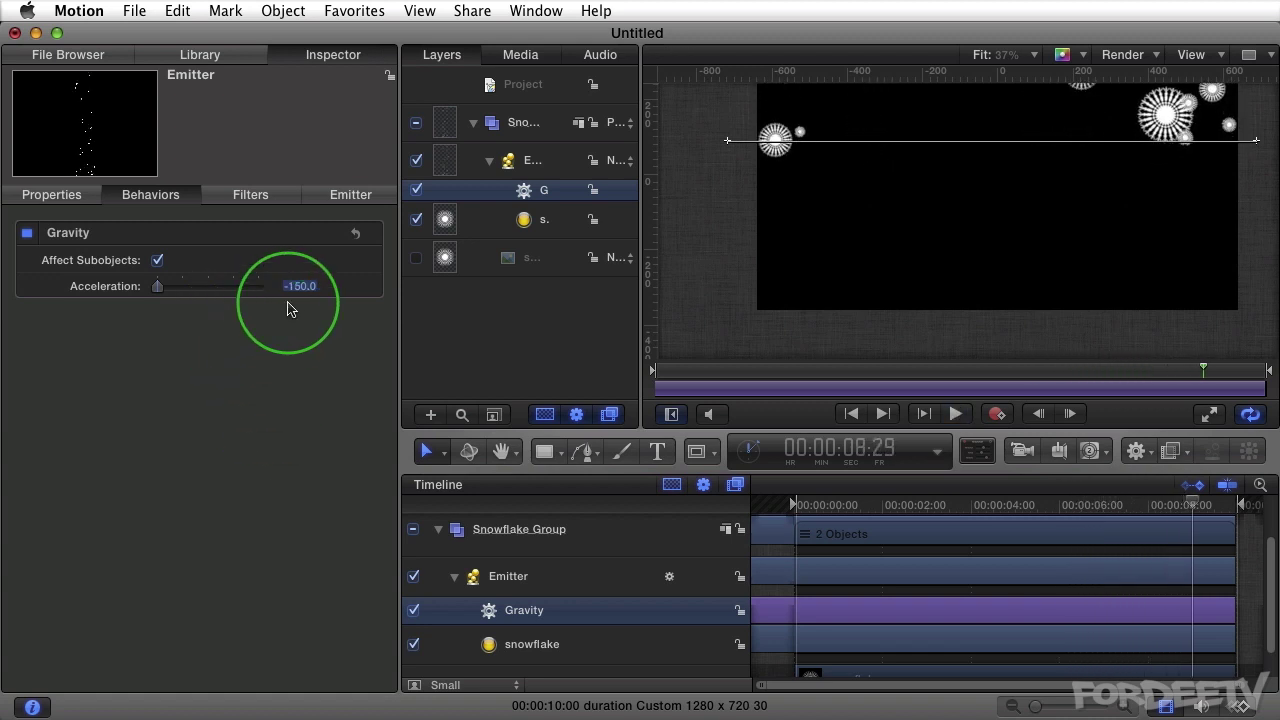
mouse_move(291, 296)
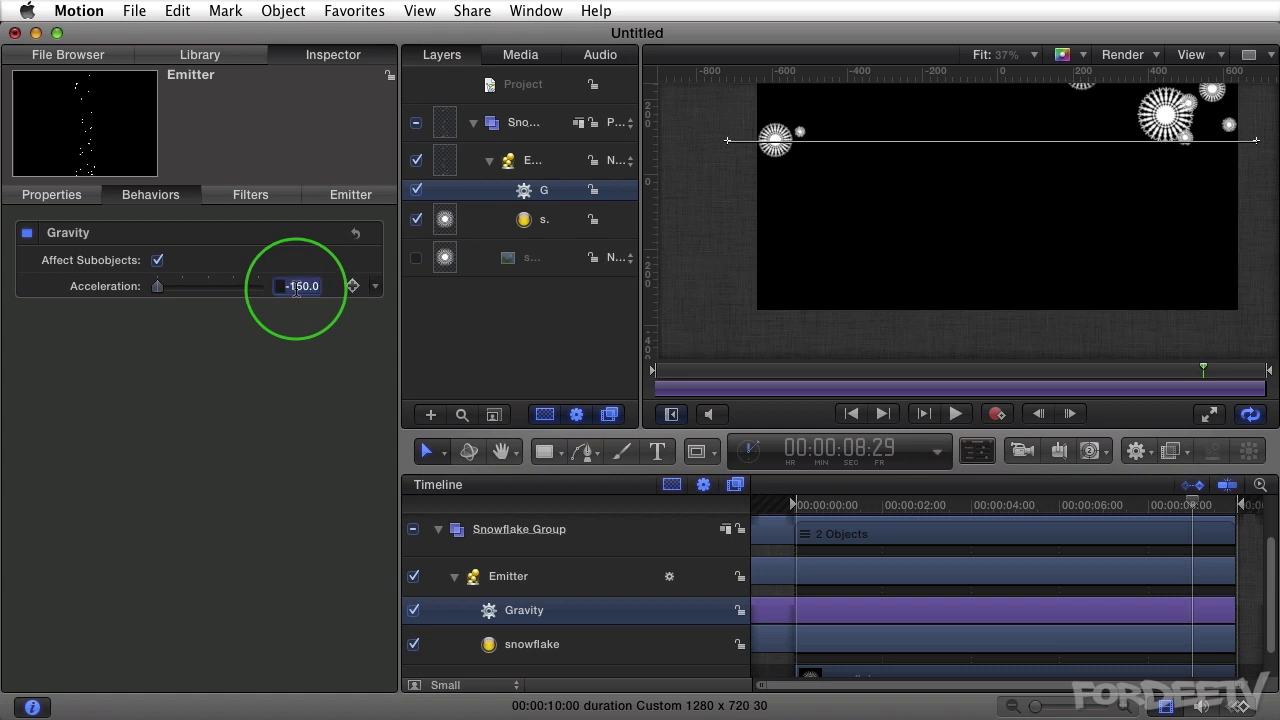
key("Return")
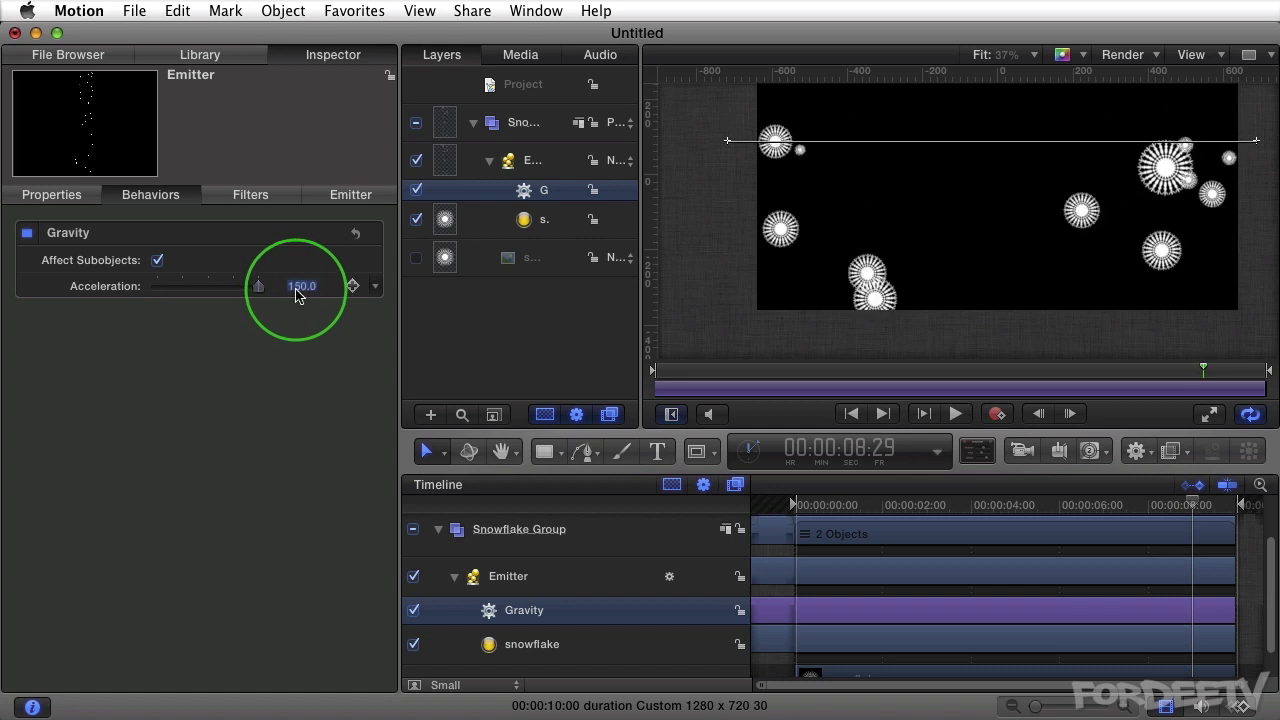
Raise both ends of the Emitter's line just above the top of the frame and return to the project's start with nothing selected.
left_click_drag(971, 194, 963, 283)
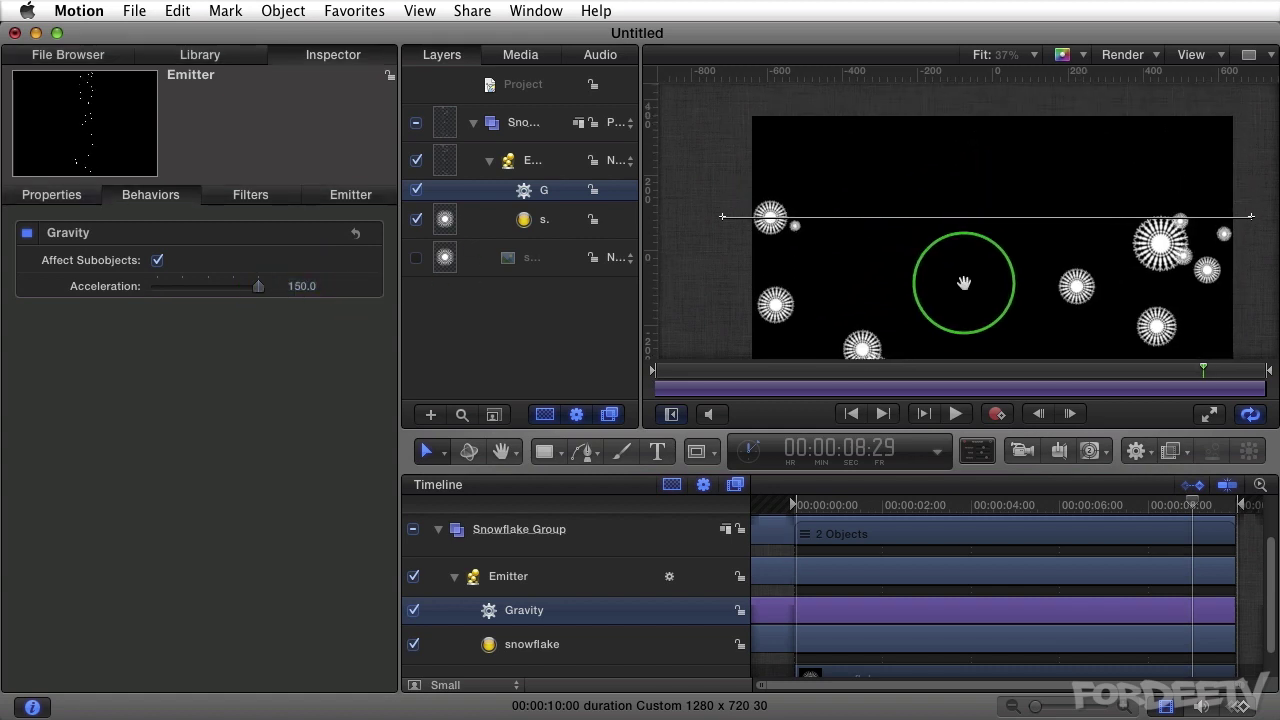
left_click_drag(715, 238, 706, 118)
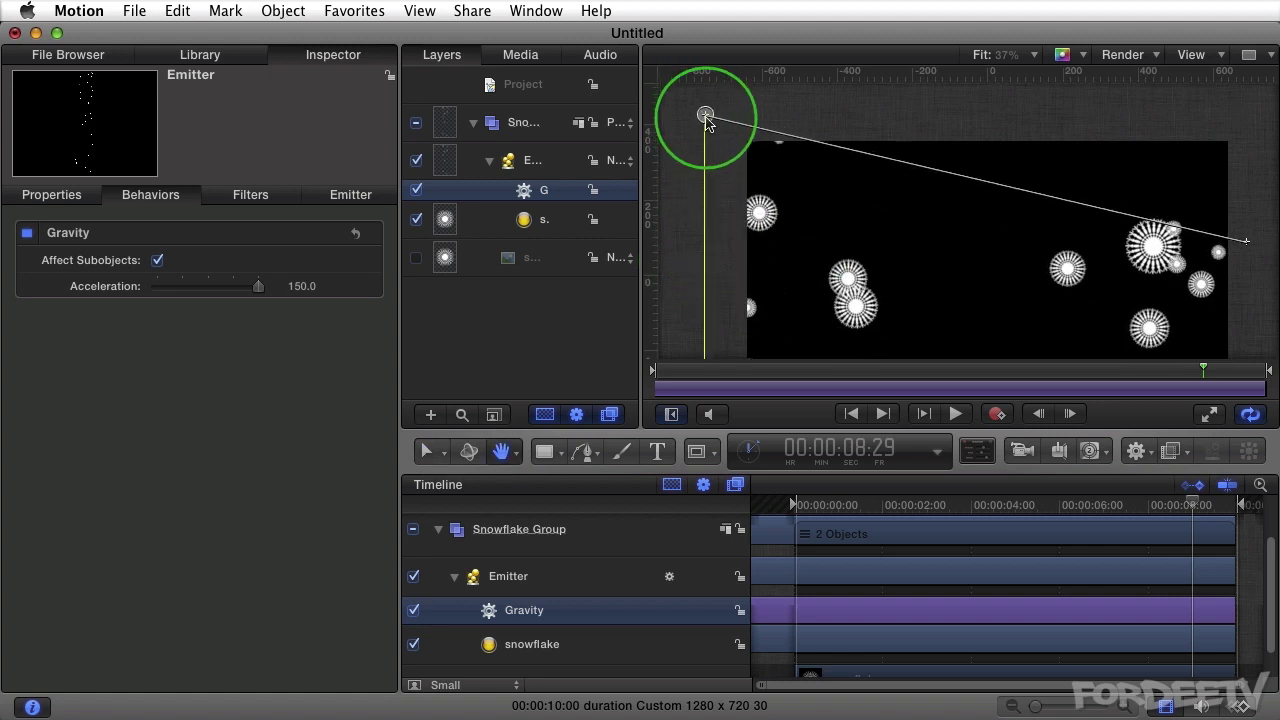
key("shift+s")
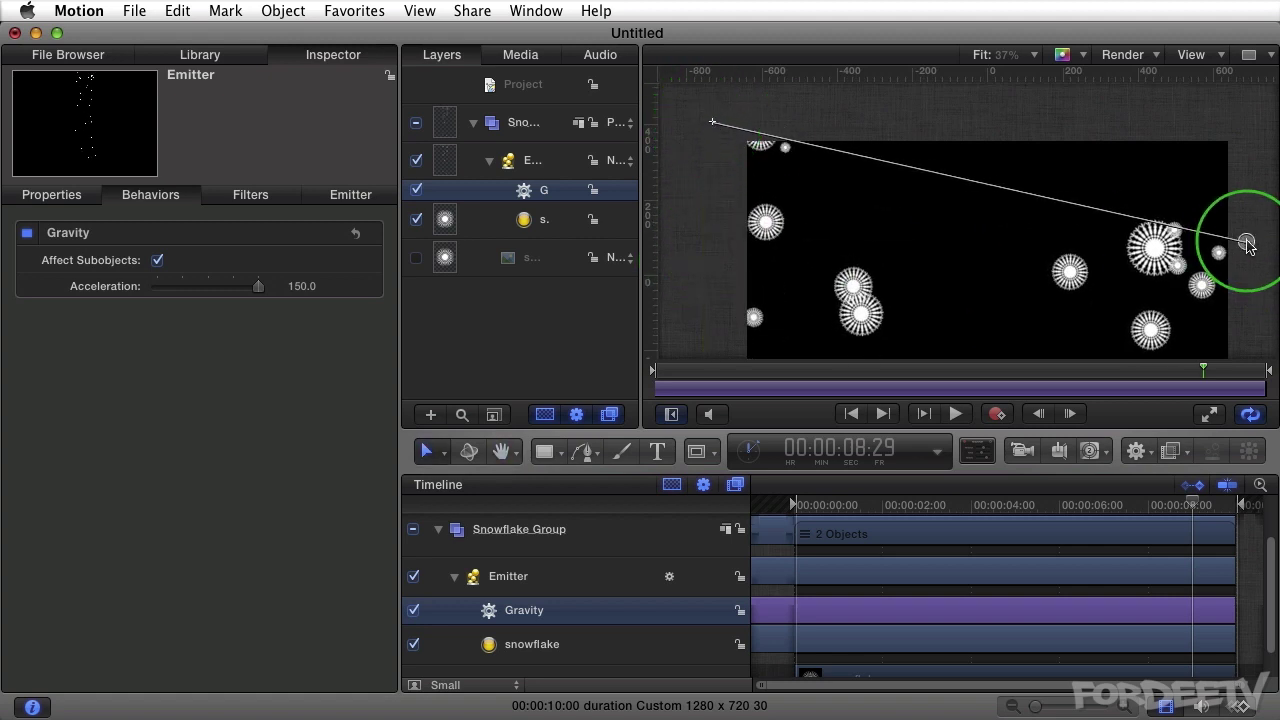
left_click_drag(1247, 243, 1254, 122)
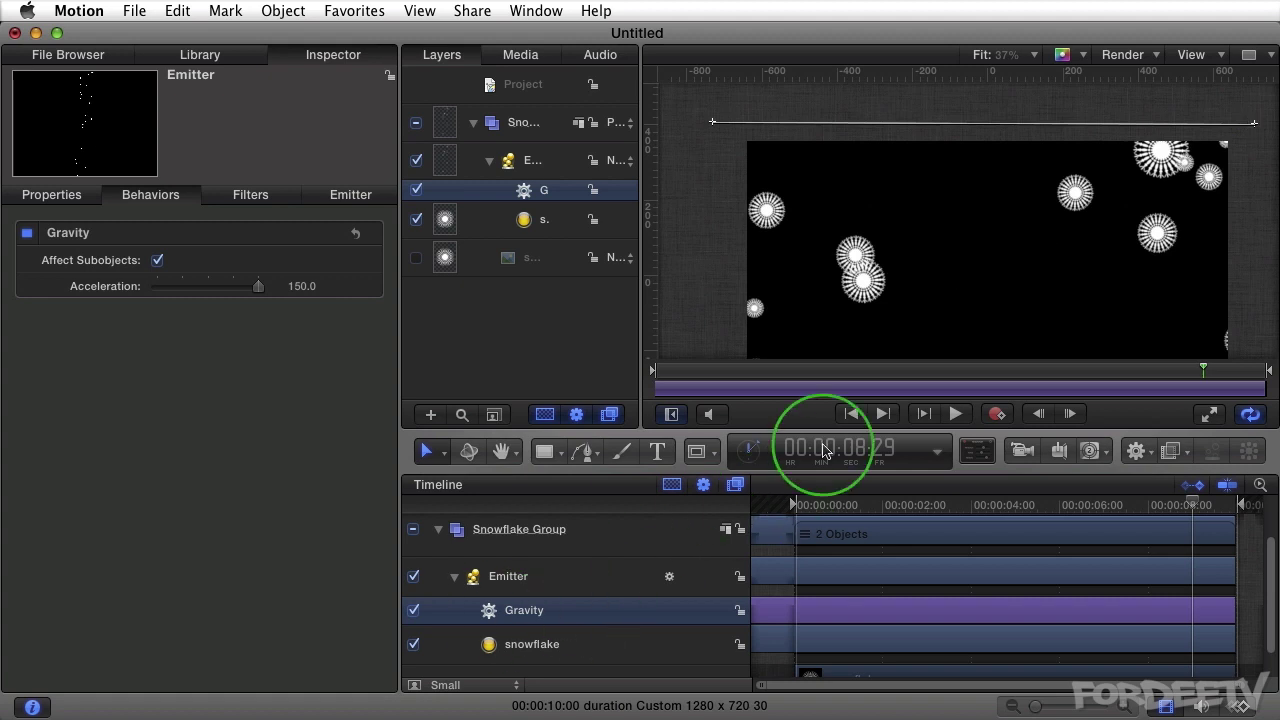
left_click(852, 413)
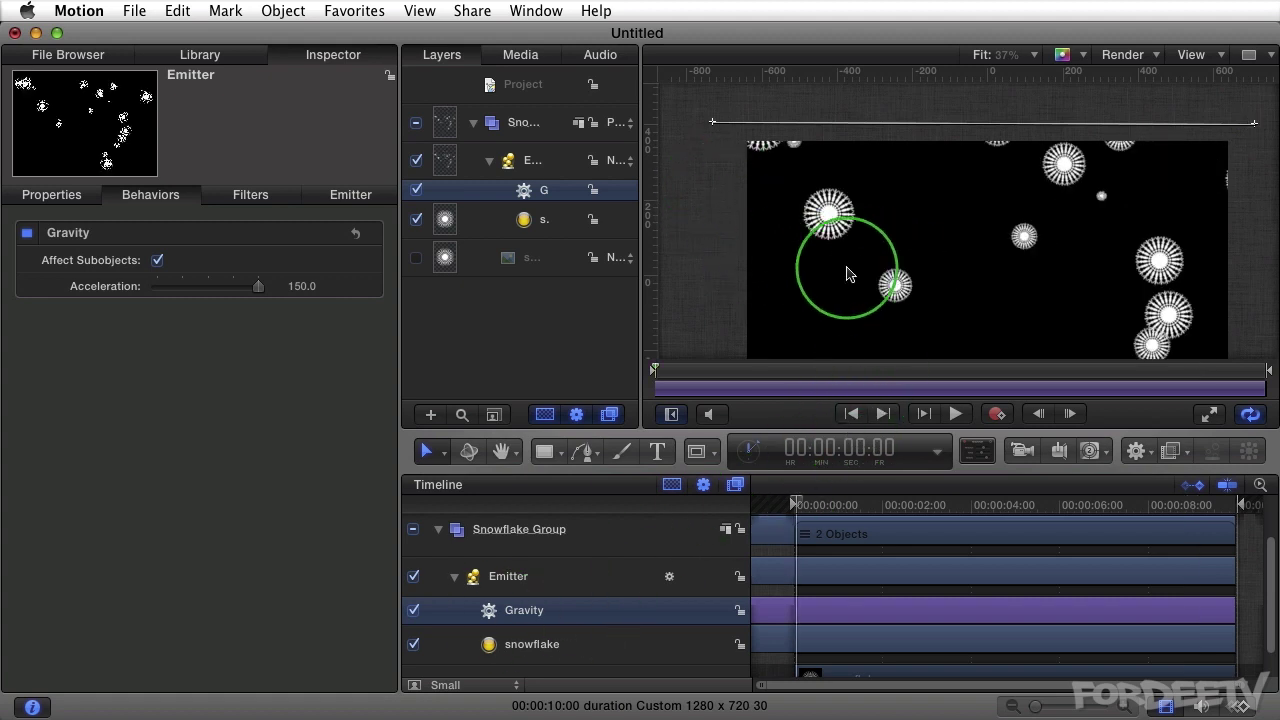
left_click(684, 252)
key("shift+z")
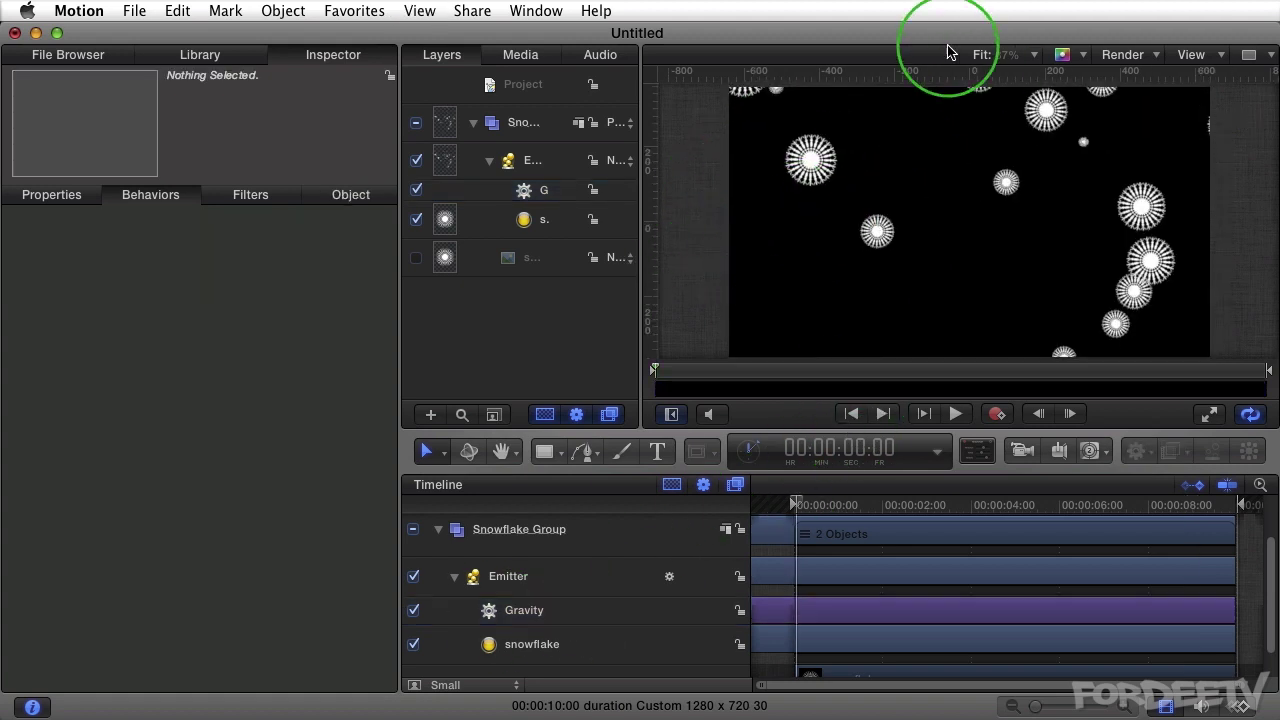
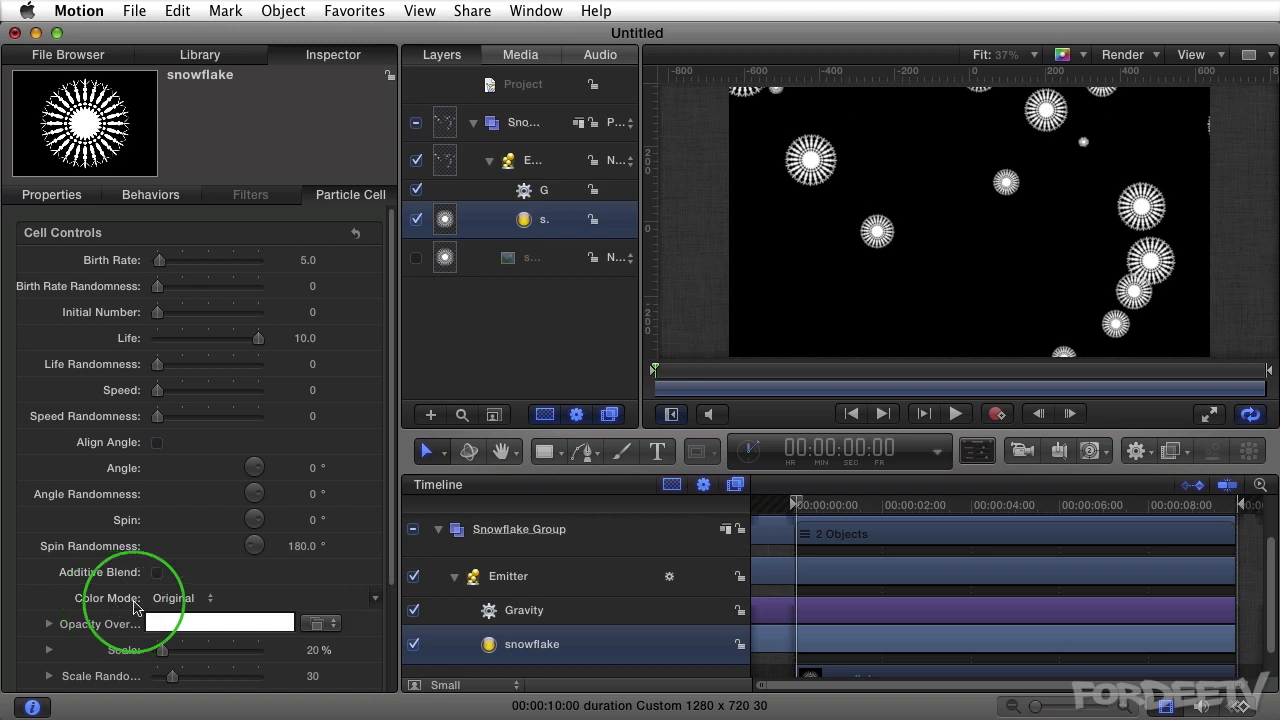
Try the Colorize and Over Life color modes on the snowflake particle cell.
left_click(175, 598)
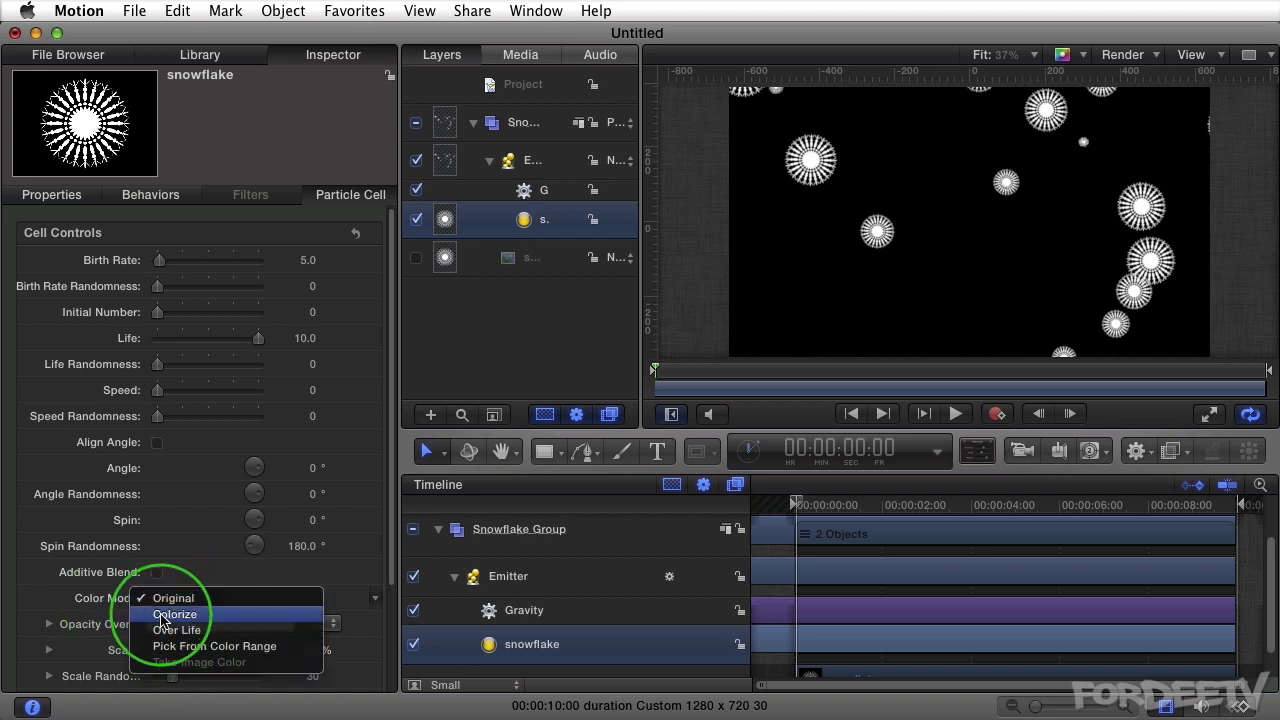
left_click(166, 615)
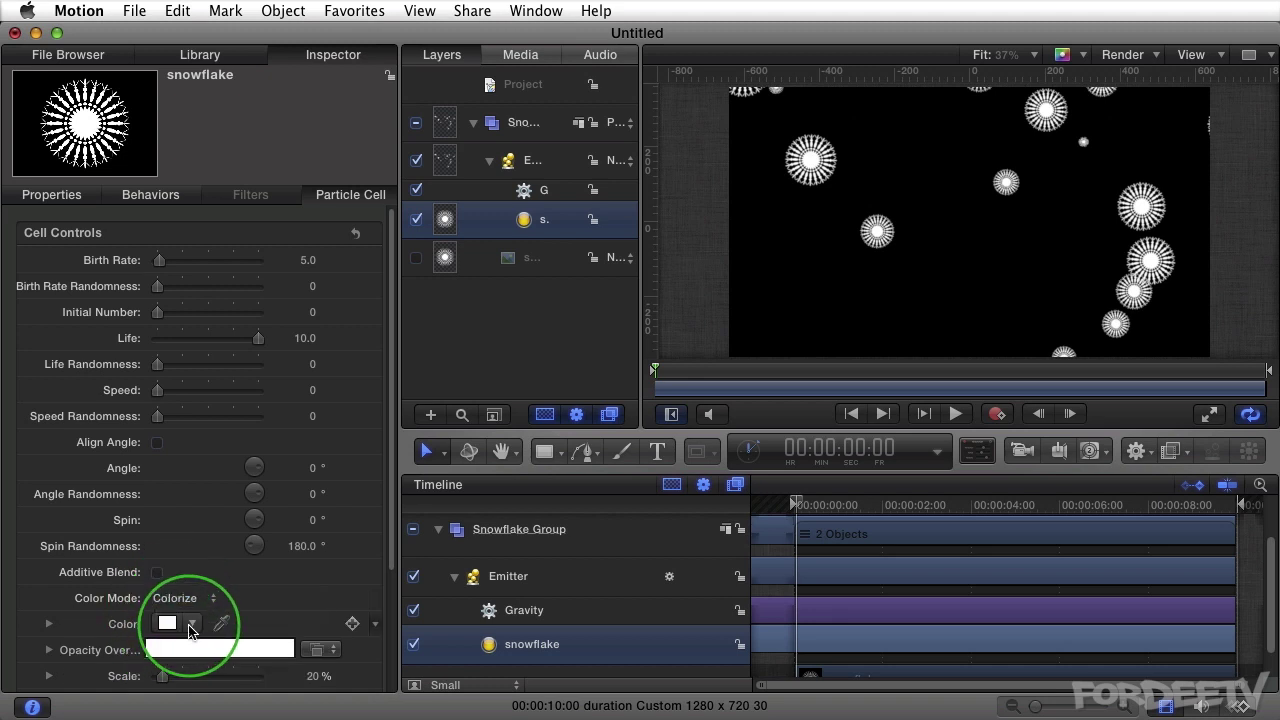
left_click(188, 600)
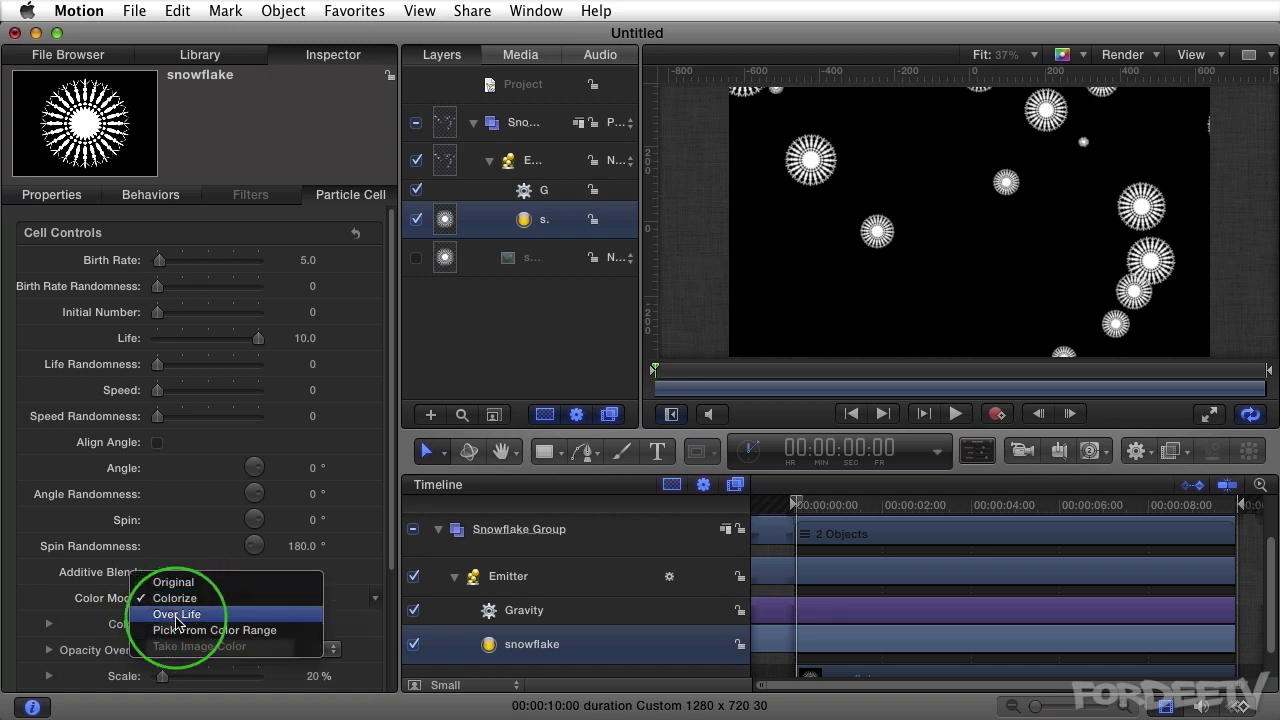
left_click(177, 617)
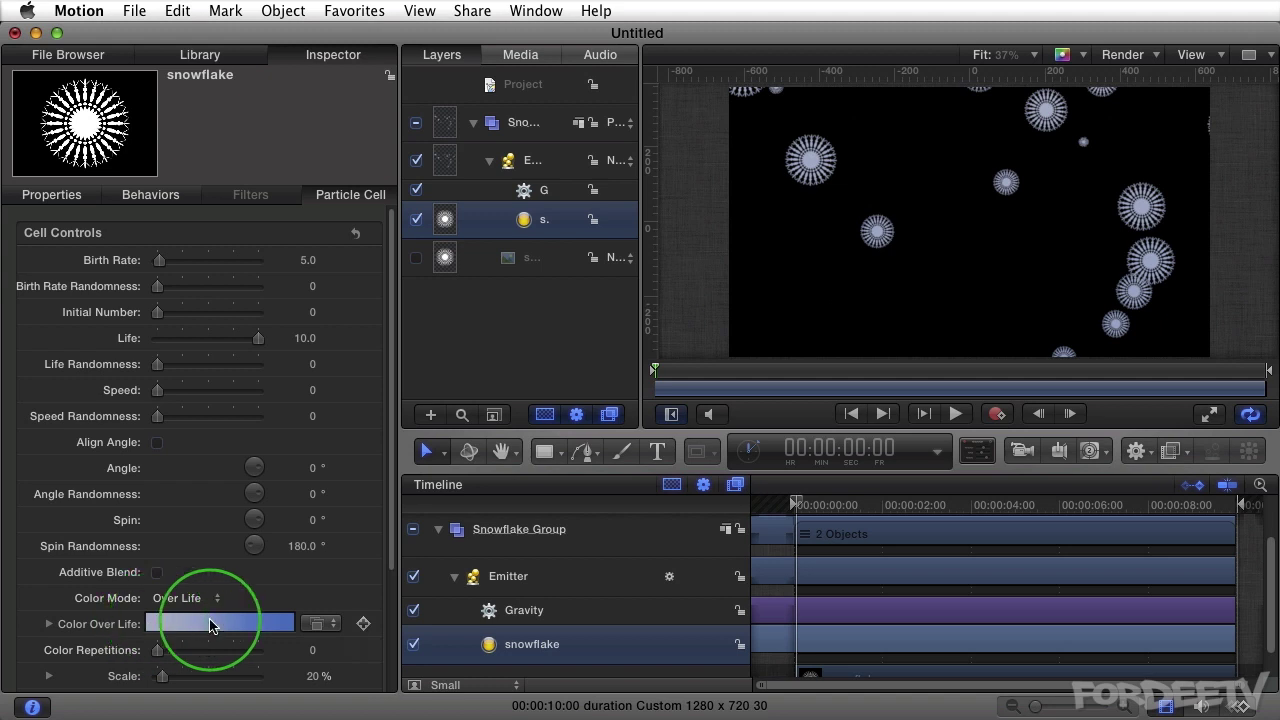
Set the snowflake cell's Color Mode to Pick From Color Range and apply the Blue Sky gradient preset.
left_click(173, 598)
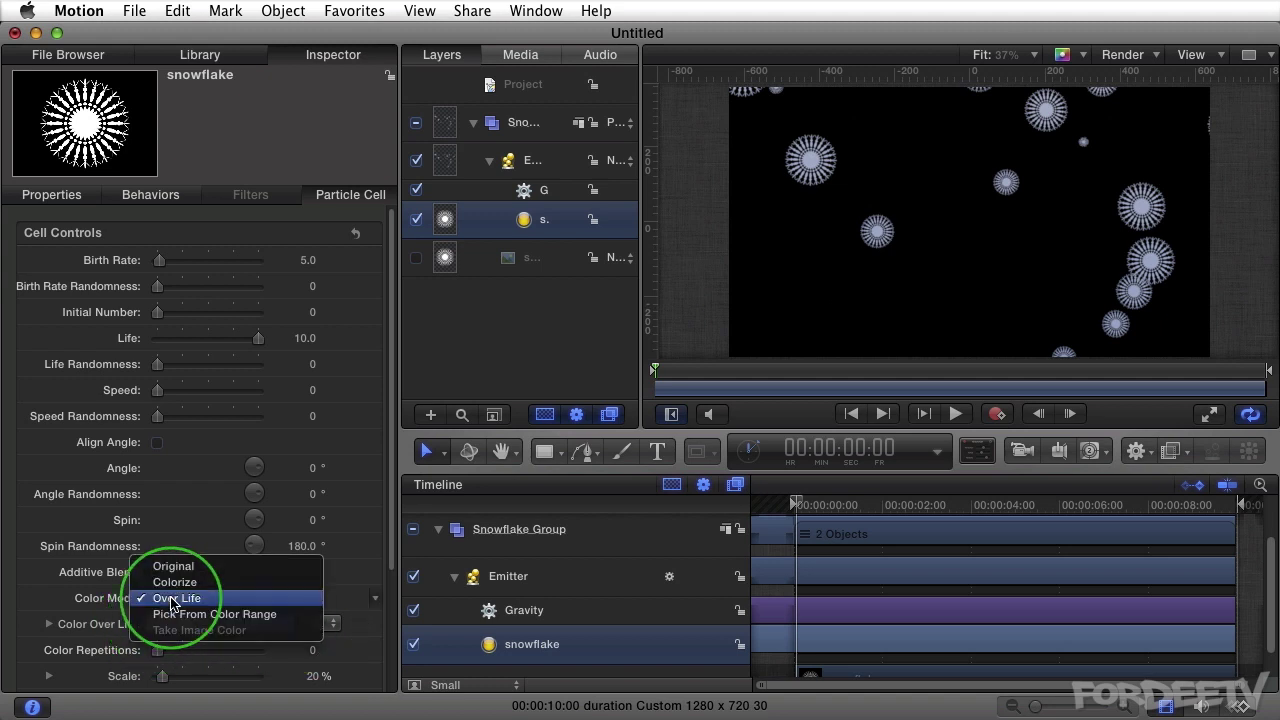
left_click(170, 611)
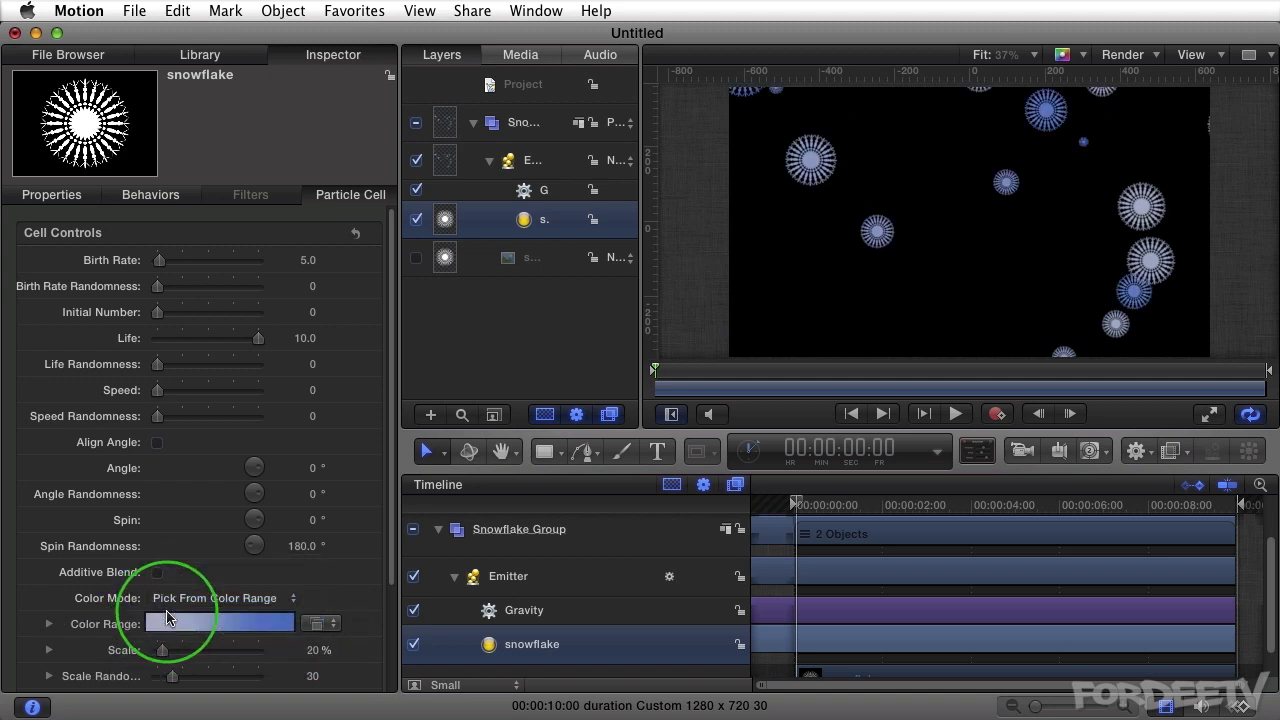
scroll(396, 620, "down", 3)
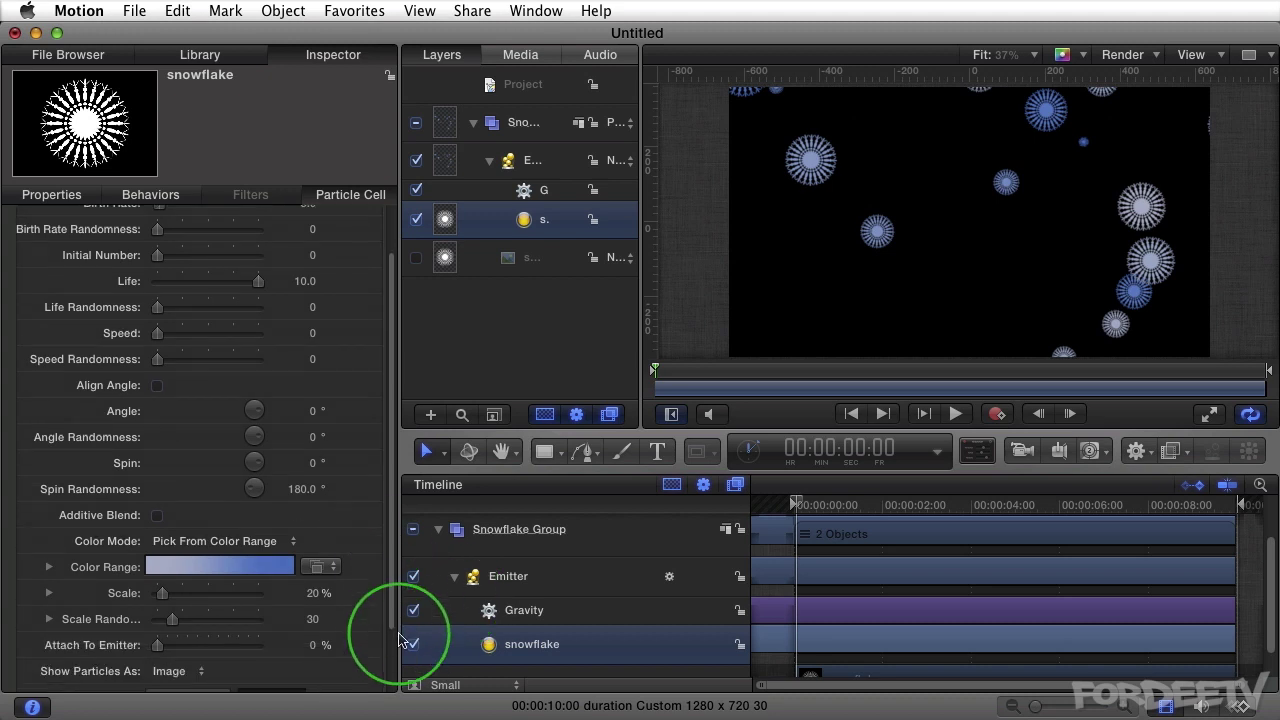
left_click_drag(399, 638, 405, 697)
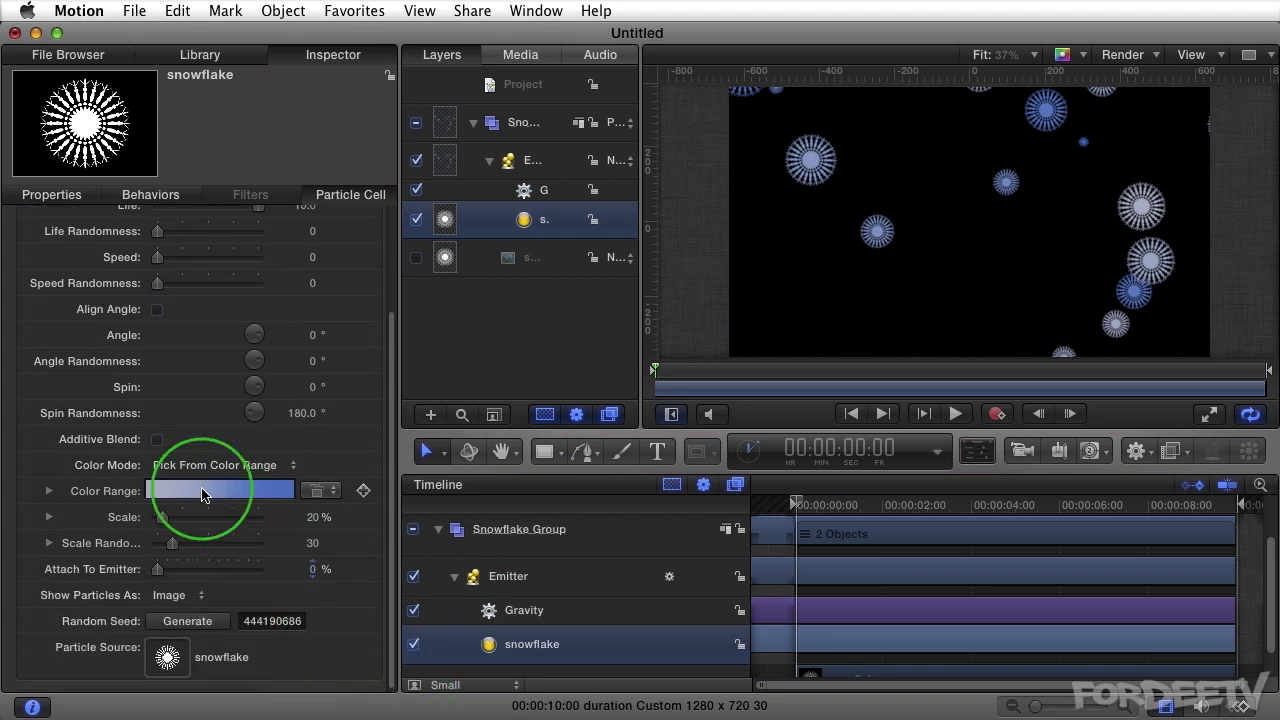
left_click(322, 490)
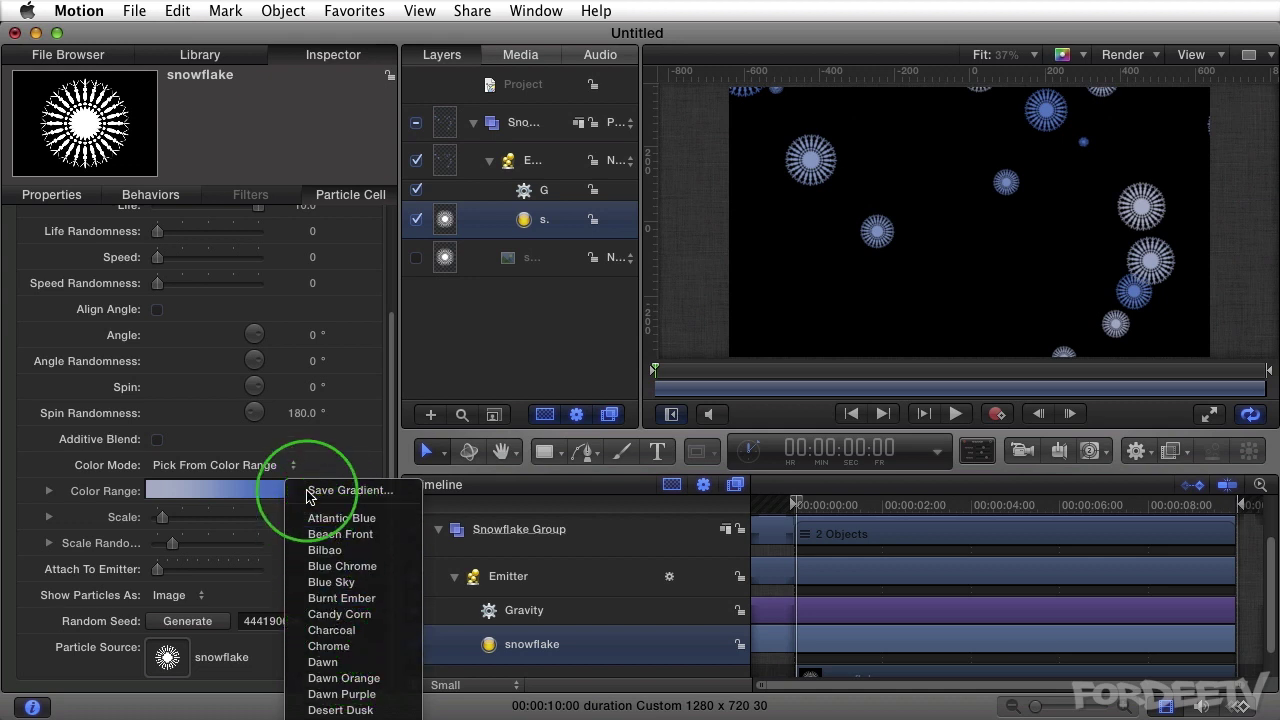
left_click(306, 584)
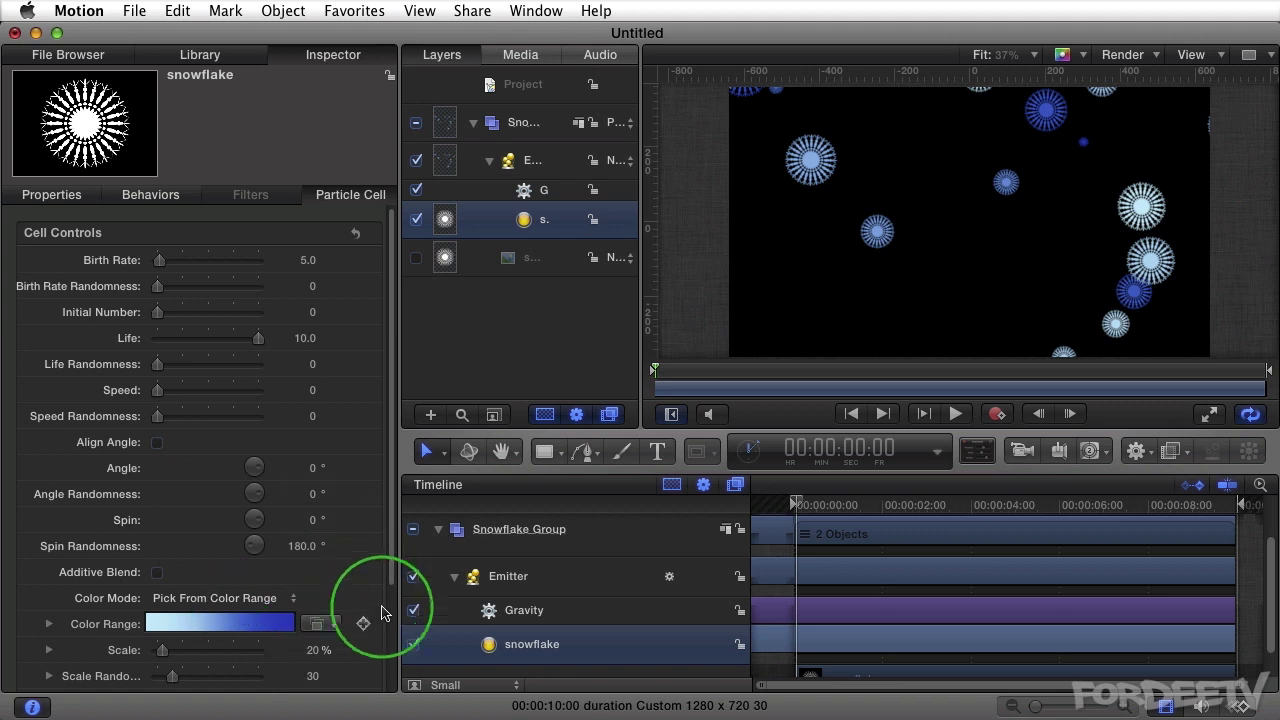
Try an opacity tag with 0% Opacity at the dark blue end of the Color Range gradient, and remove it.
left_click(49, 624)
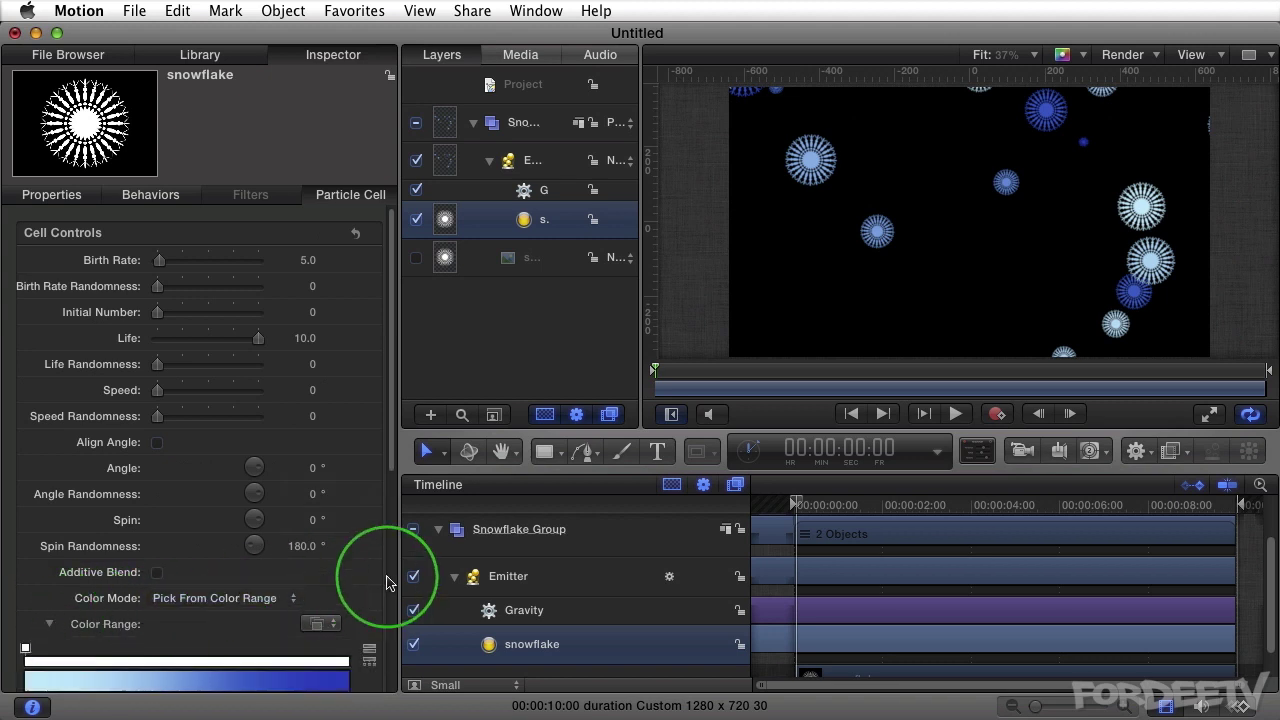
left_click_drag(384, 452, 399, 552)
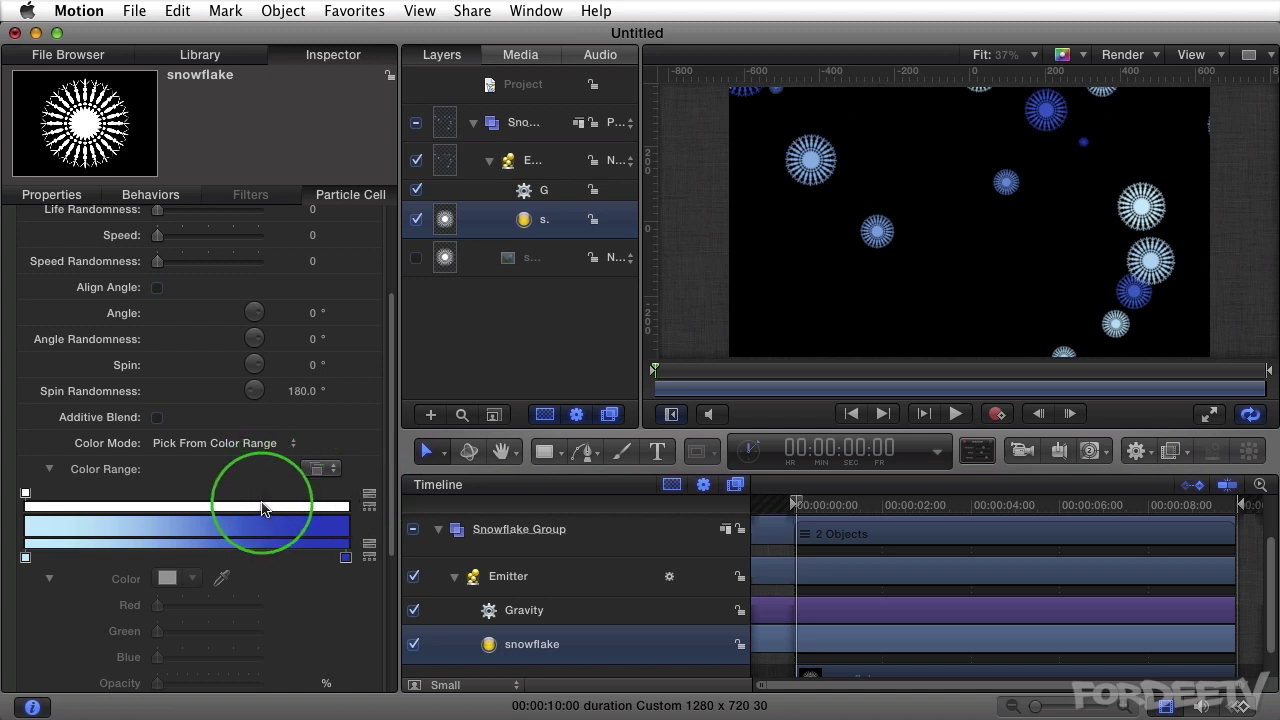
left_click_drag(263, 493, 380, 494)
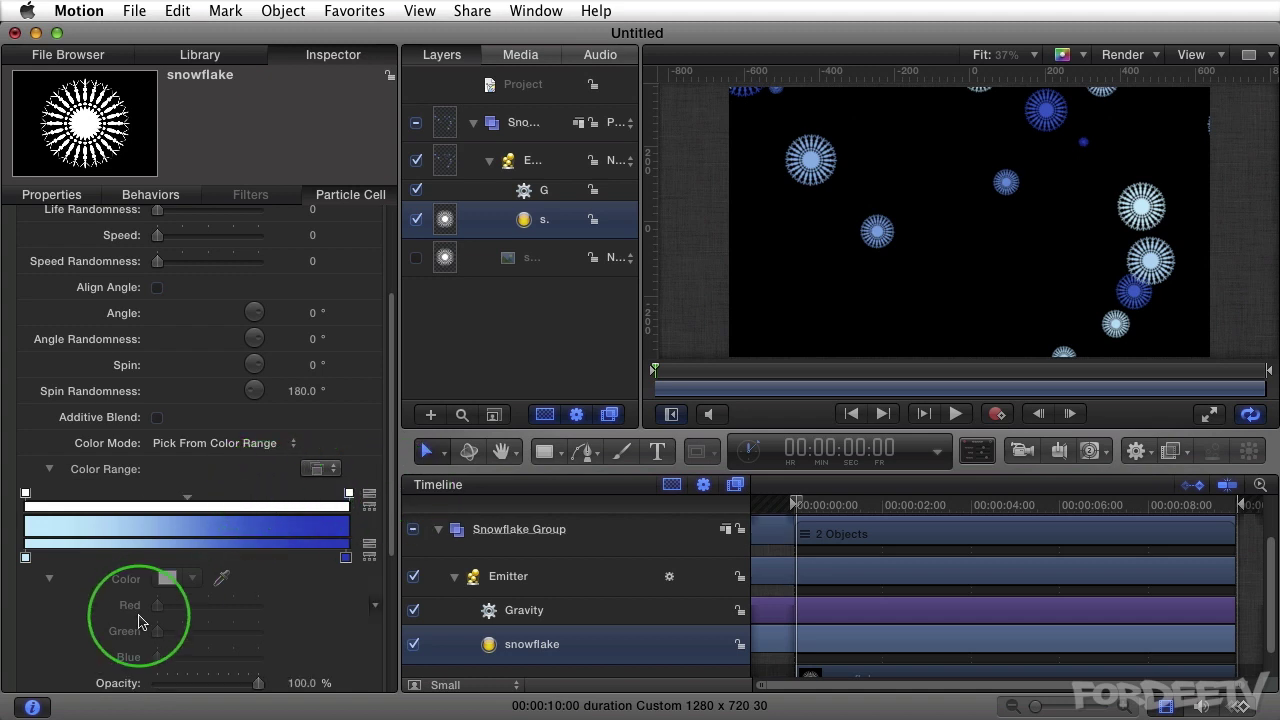
left_click_drag(259, 683, 73, 688)
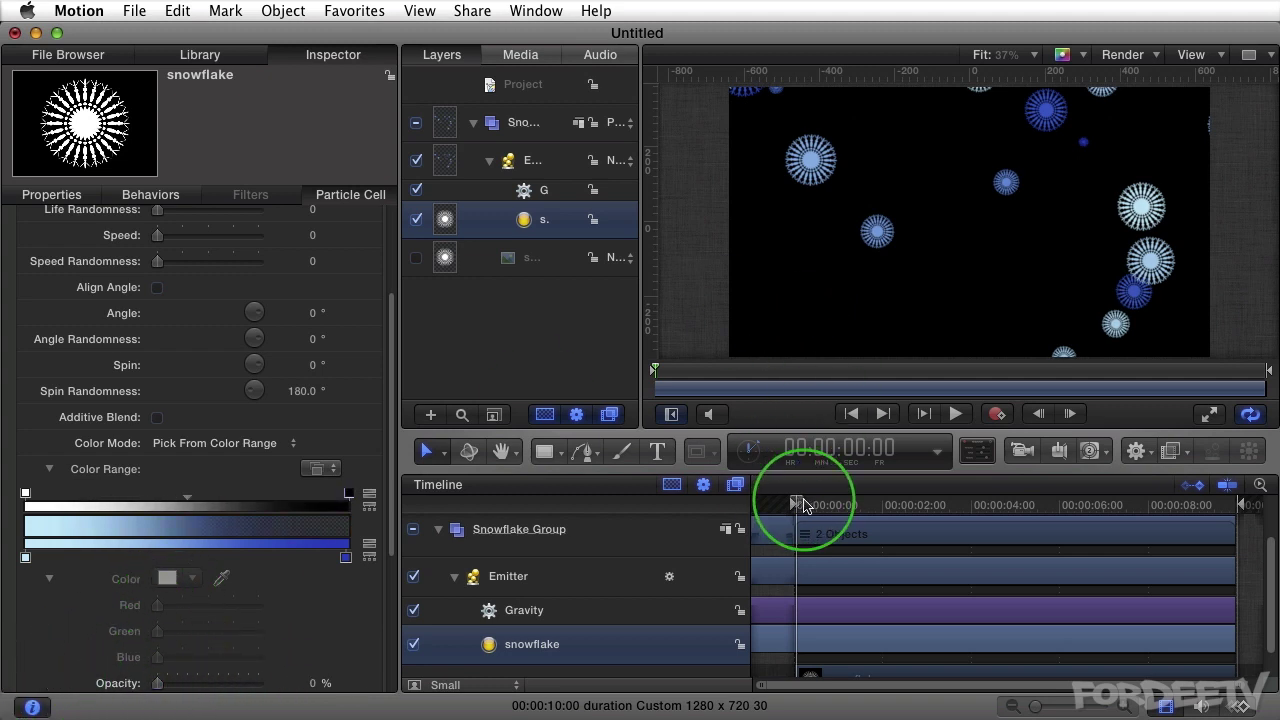
left_click_drag(808, 506, 660, 540)
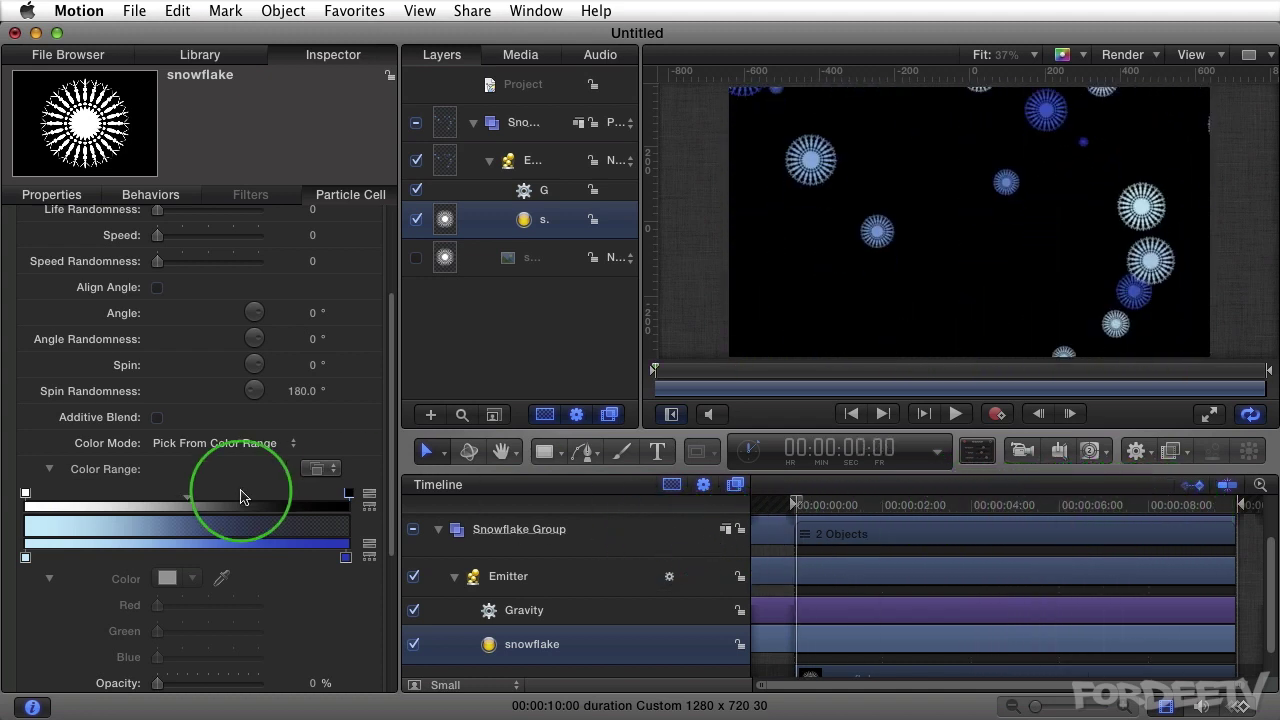
left_click(343, 500)
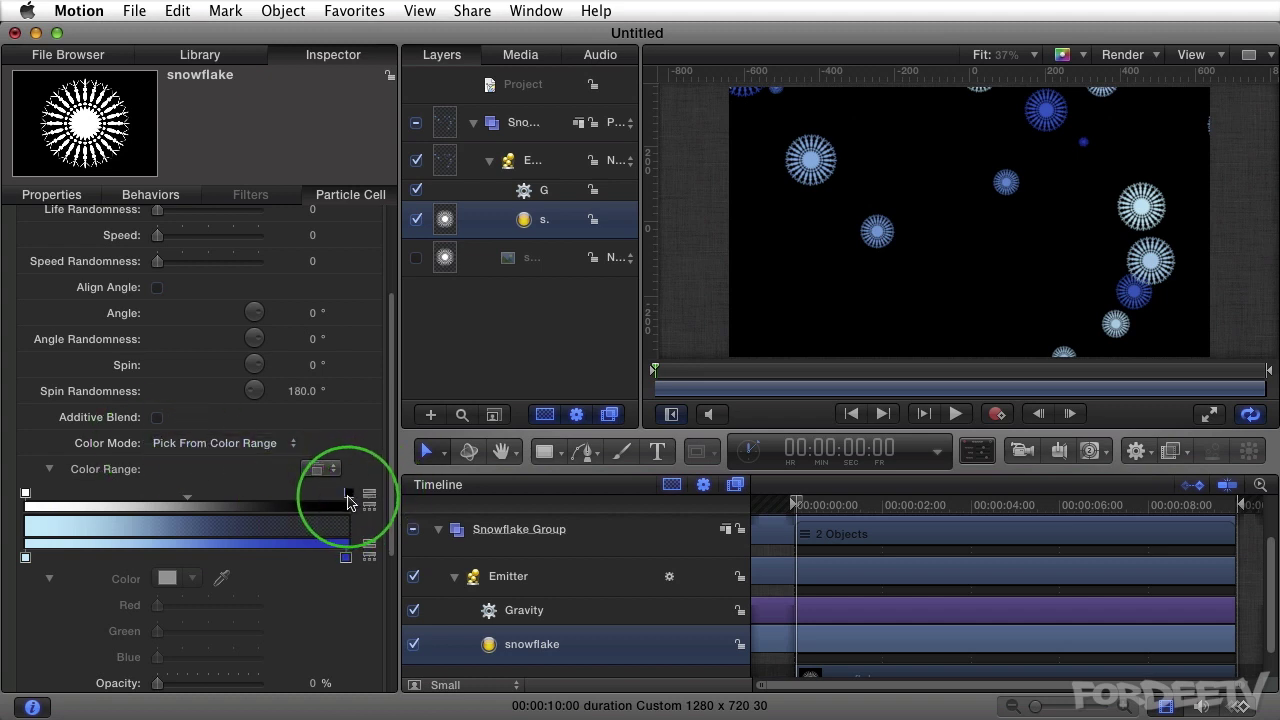
left_click_drag(349, 501, 357, 449)
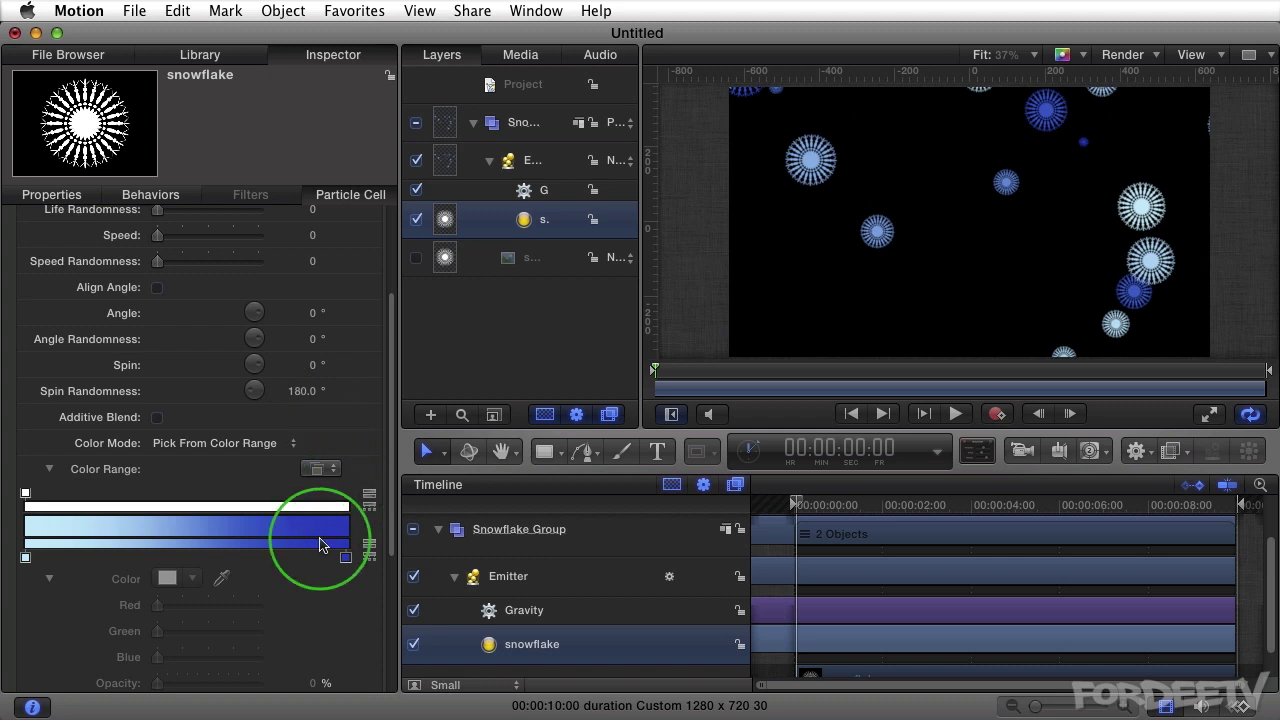
Try a red color tag (Red 0.8, Green 0.19, Blue 0.19) about two-thirds along the Color Range gradient, and remove it.
left_click(233, 557)
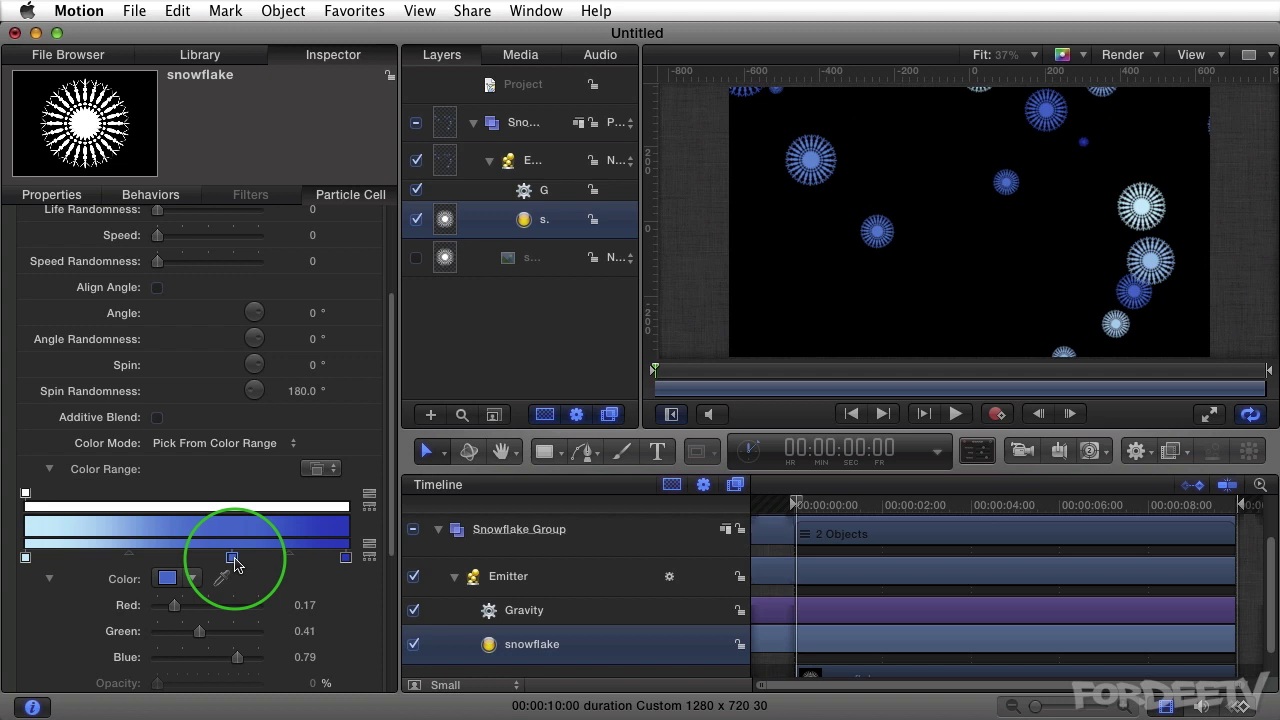
left_click(167, 578)
left_click(850, 712)
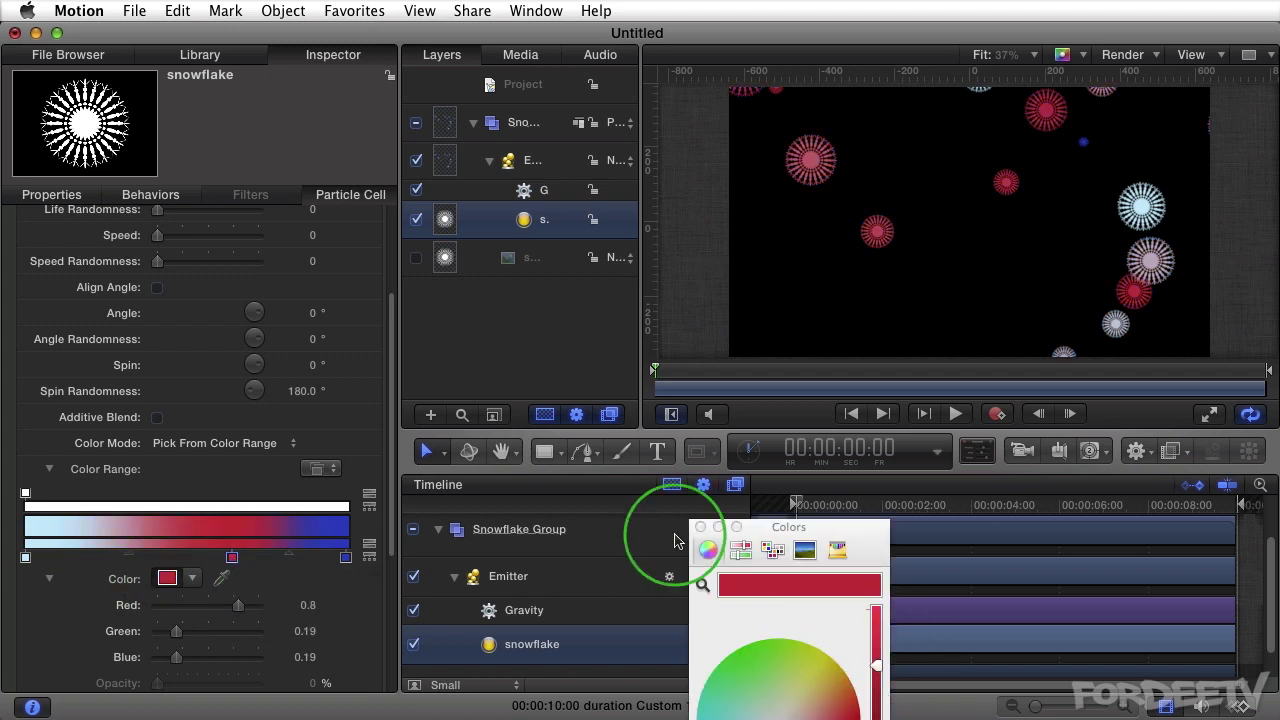
left_click(701, 527)
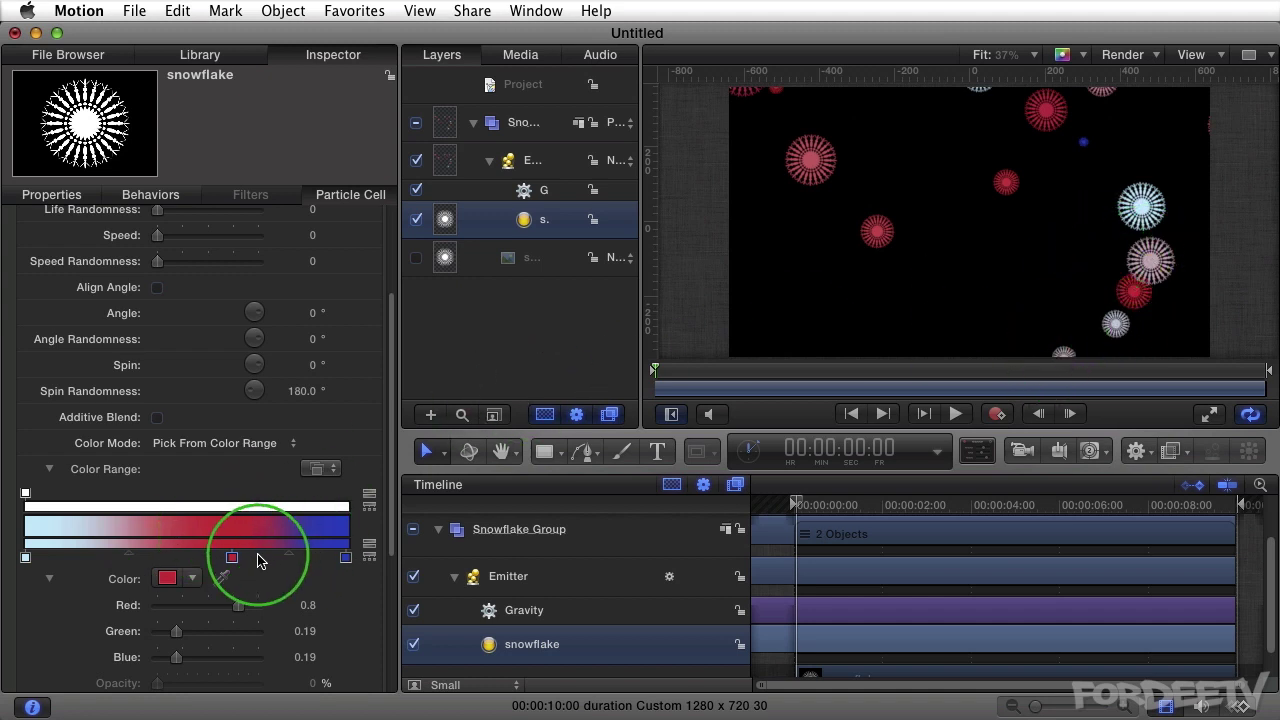
left_click_drag(231, 560, 271, 657)
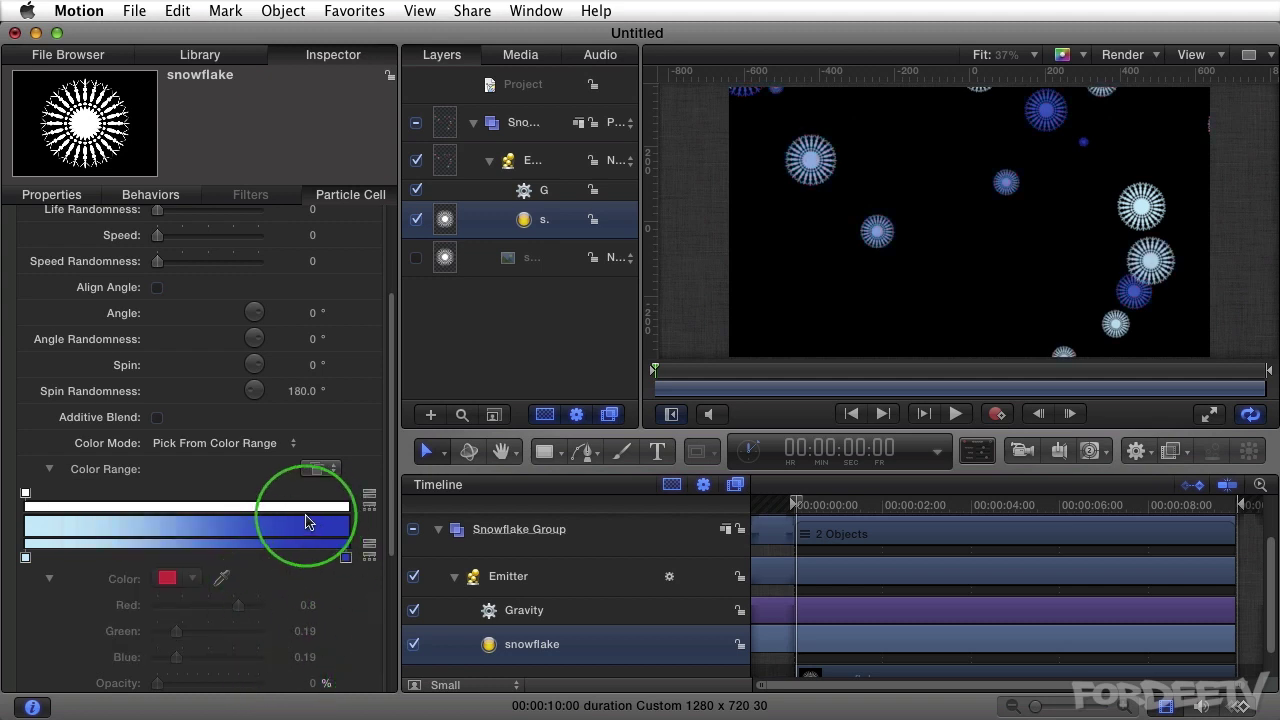
left_click(49, 469)
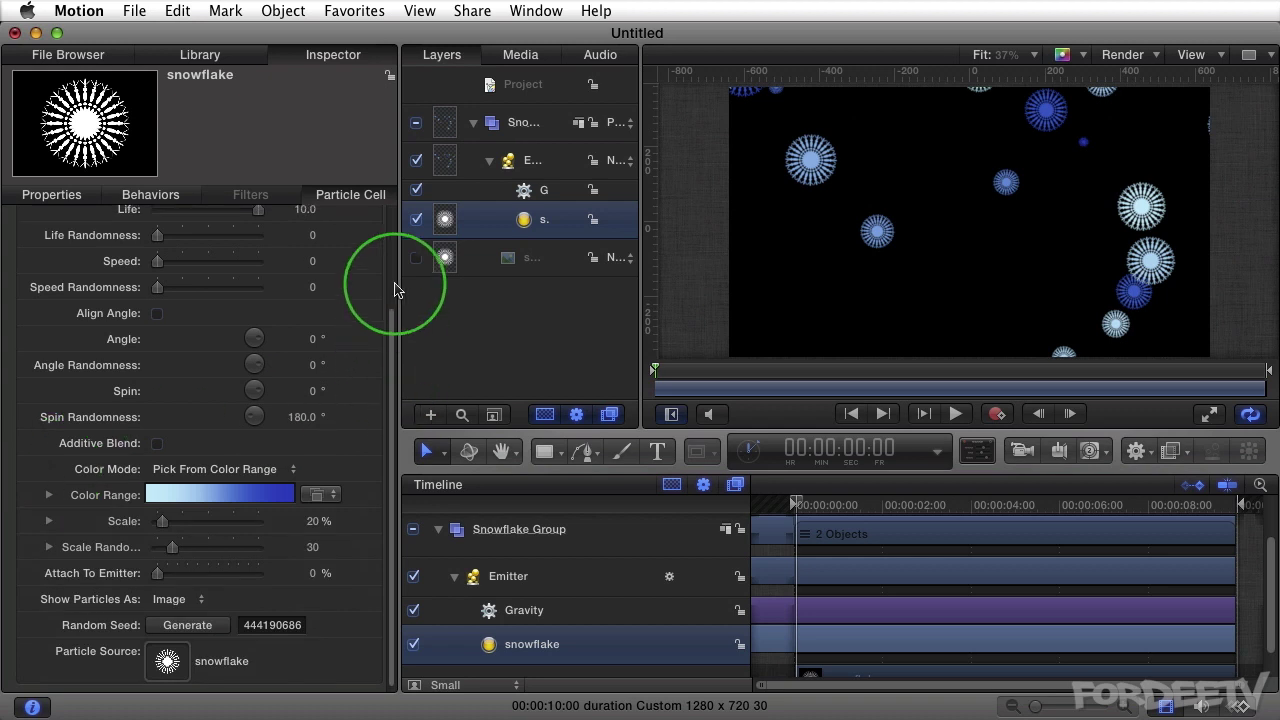
Import snowflake2.psd from the Desktop folder into the project as its own layer and check it by toggling its visibility.
scroll(394, 286, "up", 3)
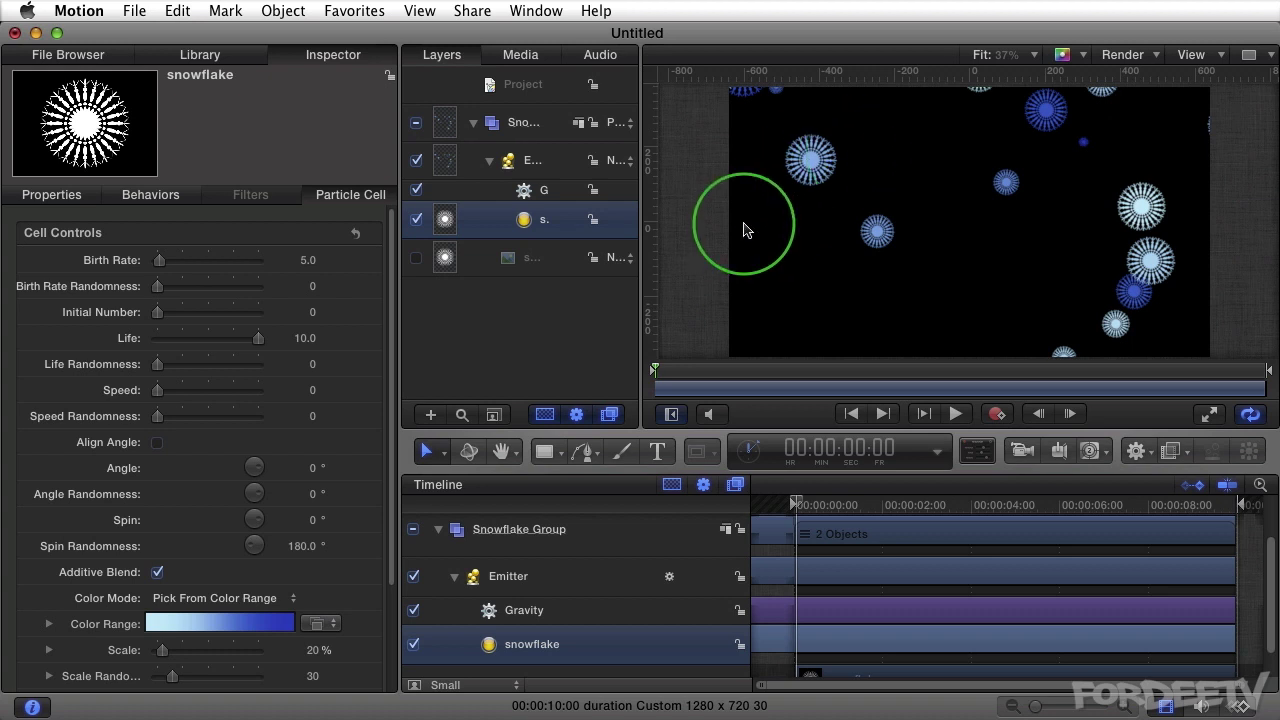
left_click(70, 55)
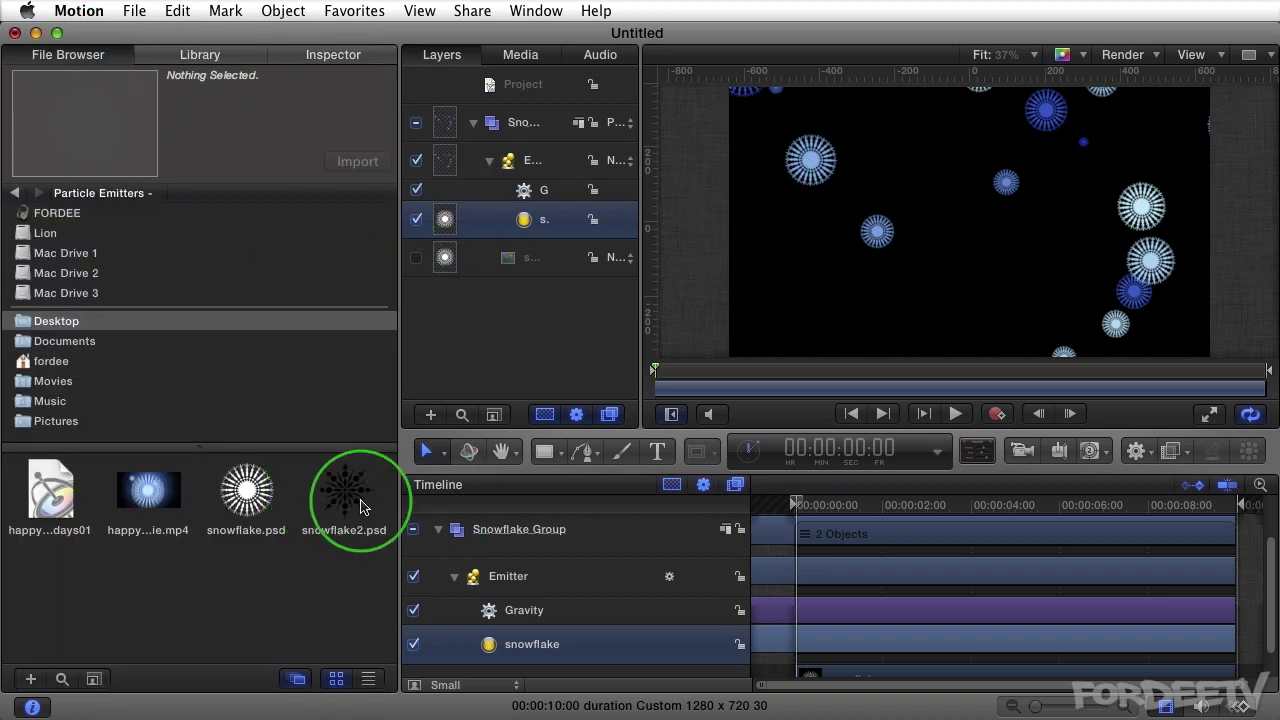
left_click_drag(351, 496, 537, 162)
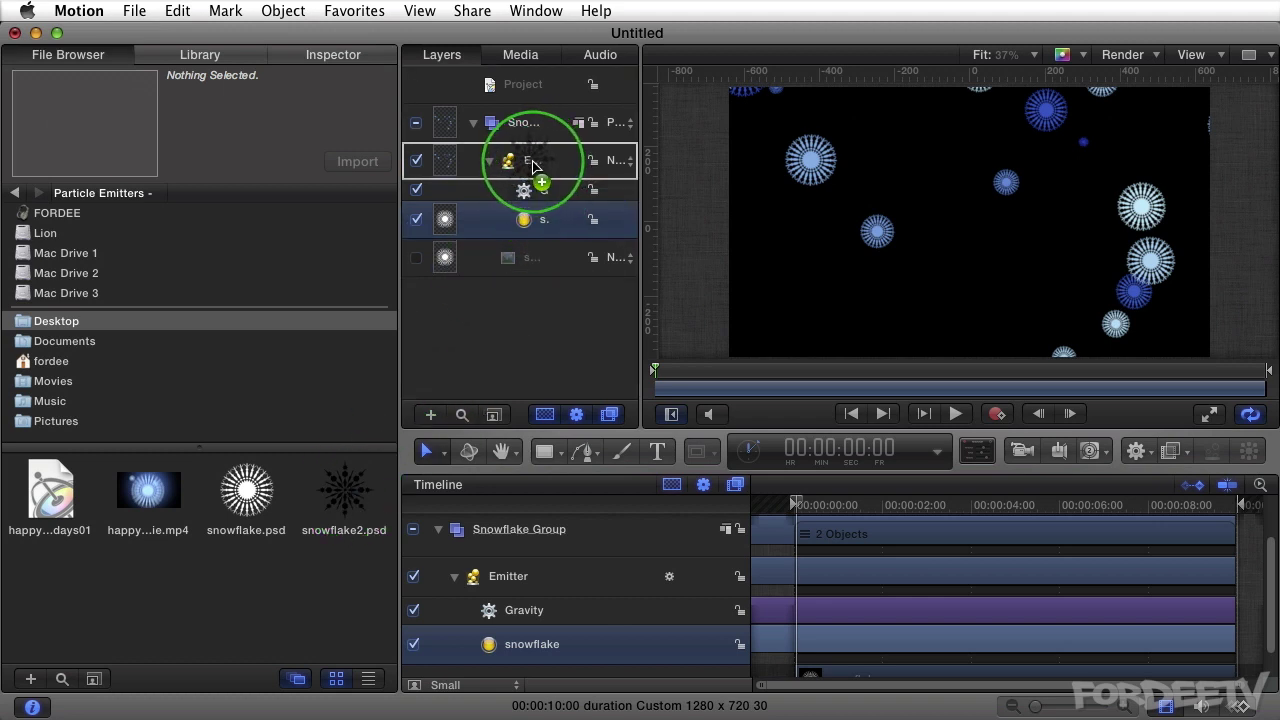
left_click_drag(535, 163, 561, 211)
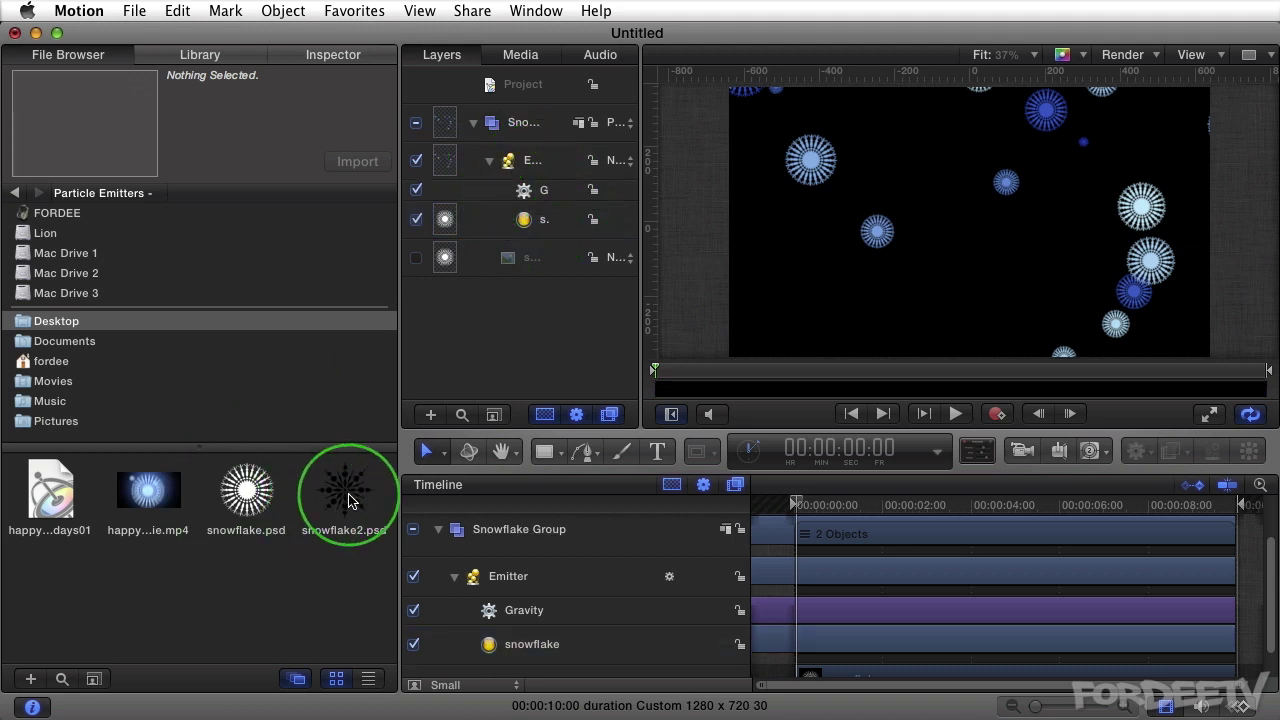
left_click_drag(348, 500, 537, 167)
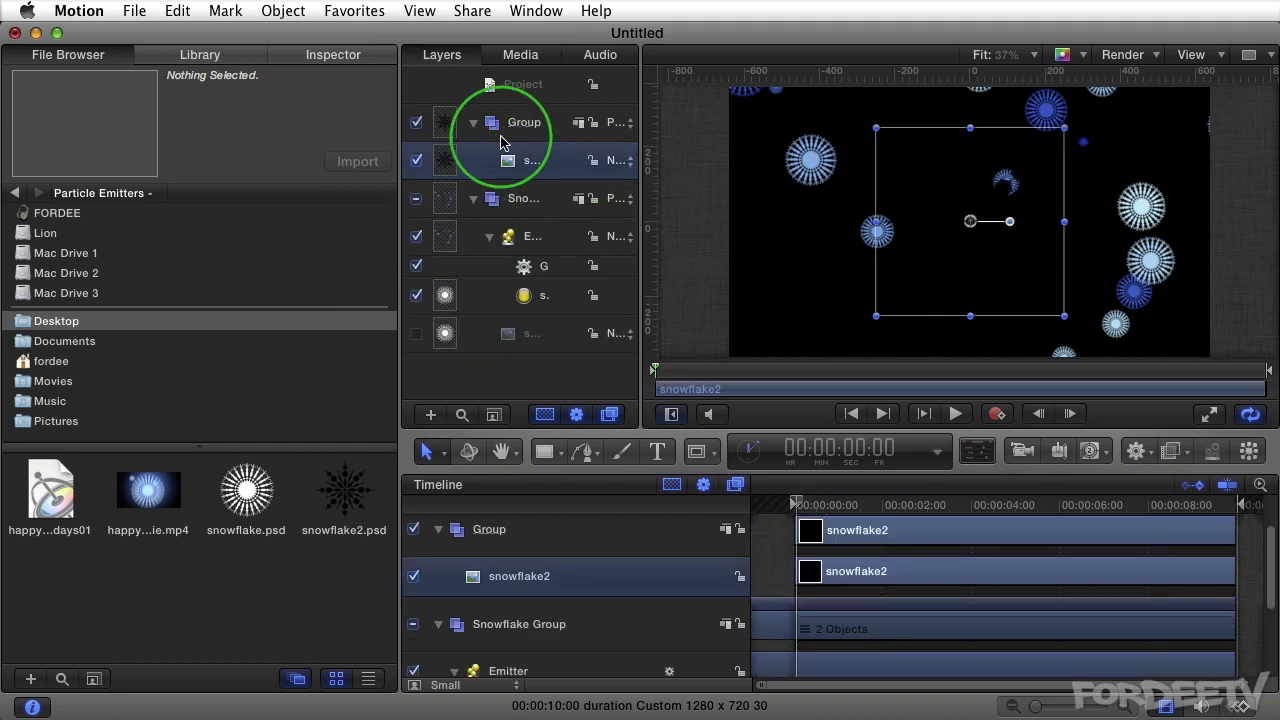
left_click(417, 161)
left_click(417, 161)
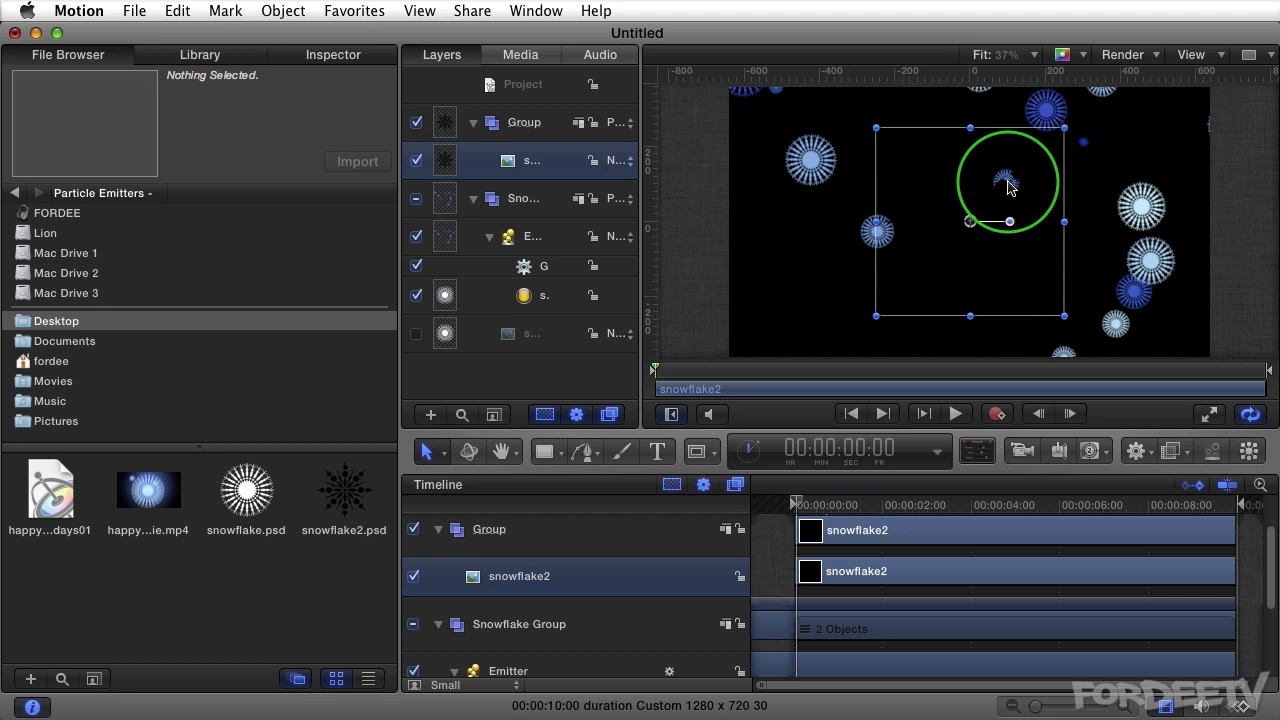
Add a Colorize color-correction filter to snowflake2 and set its Remap Black color to white.
left_click(1172, 451)
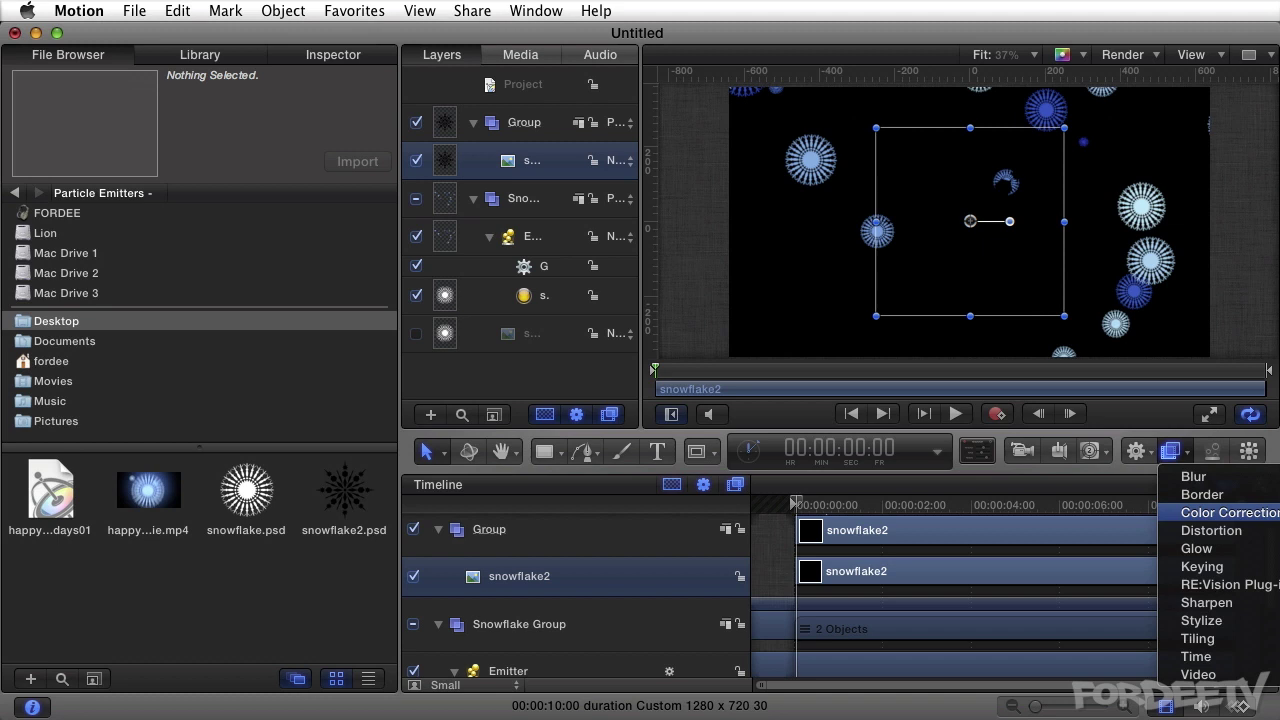
left_click(1275, 560)
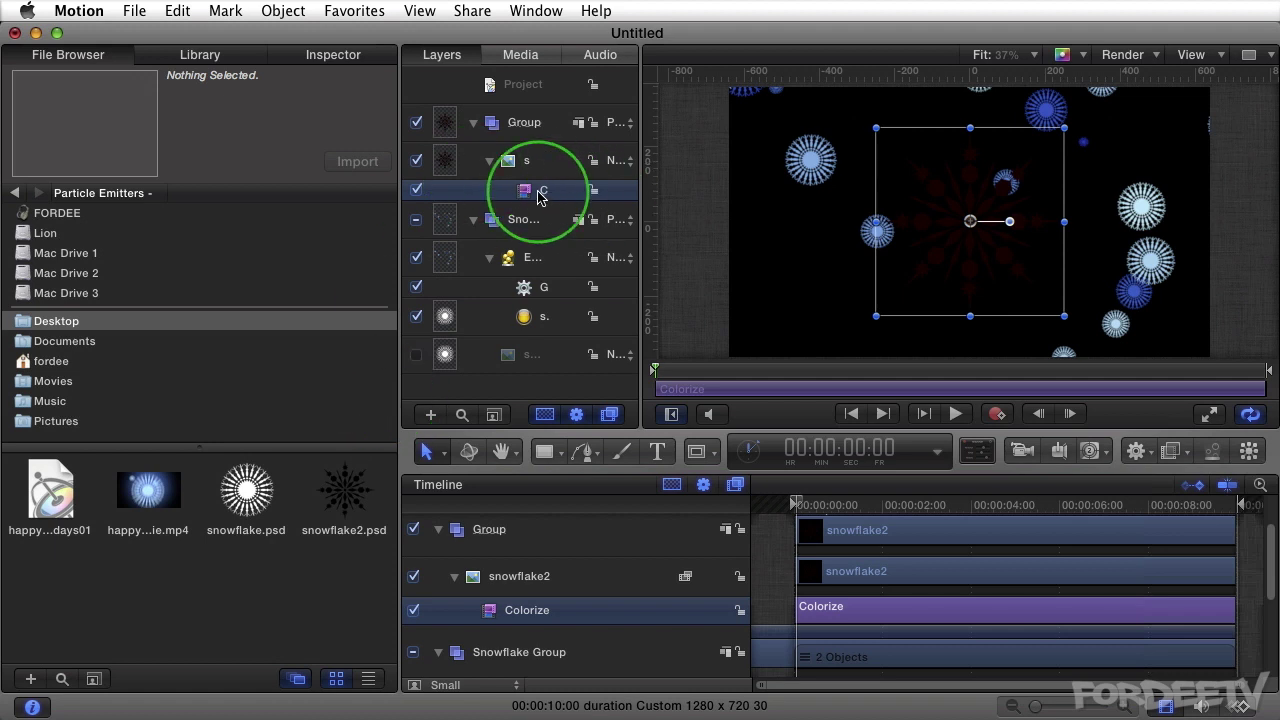
left_click(338, 56)
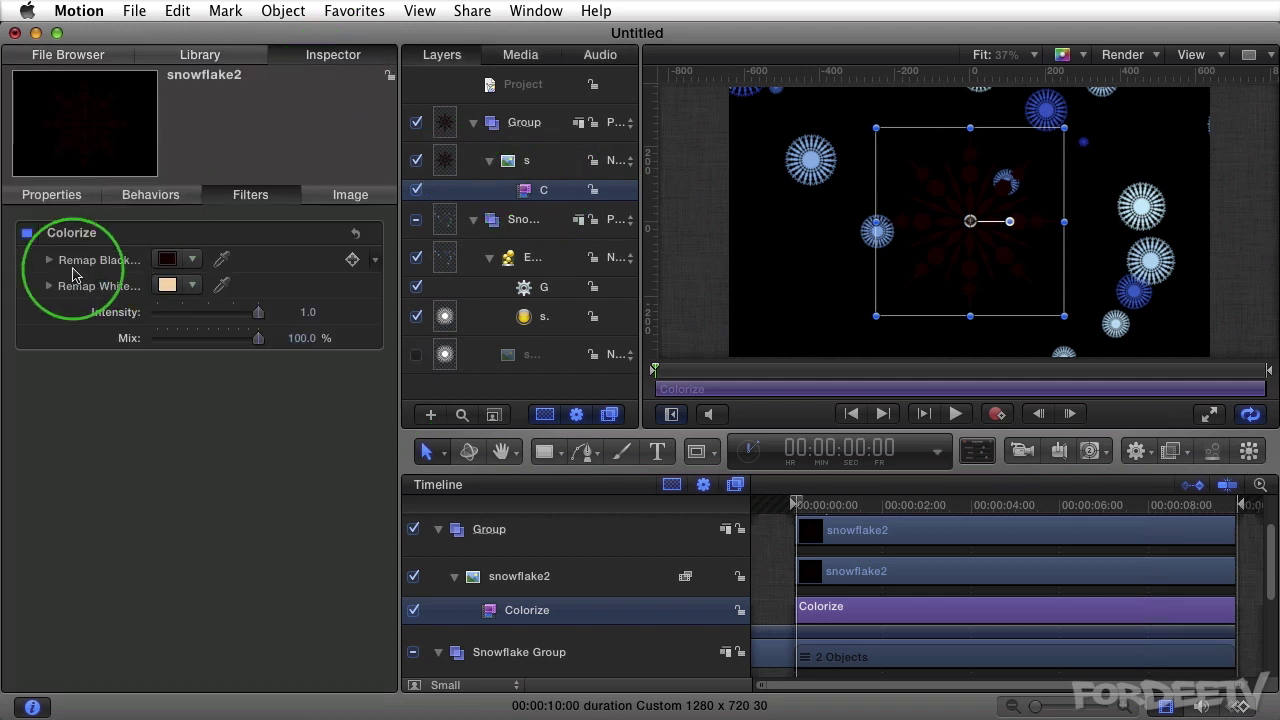
left_click(167, 261)
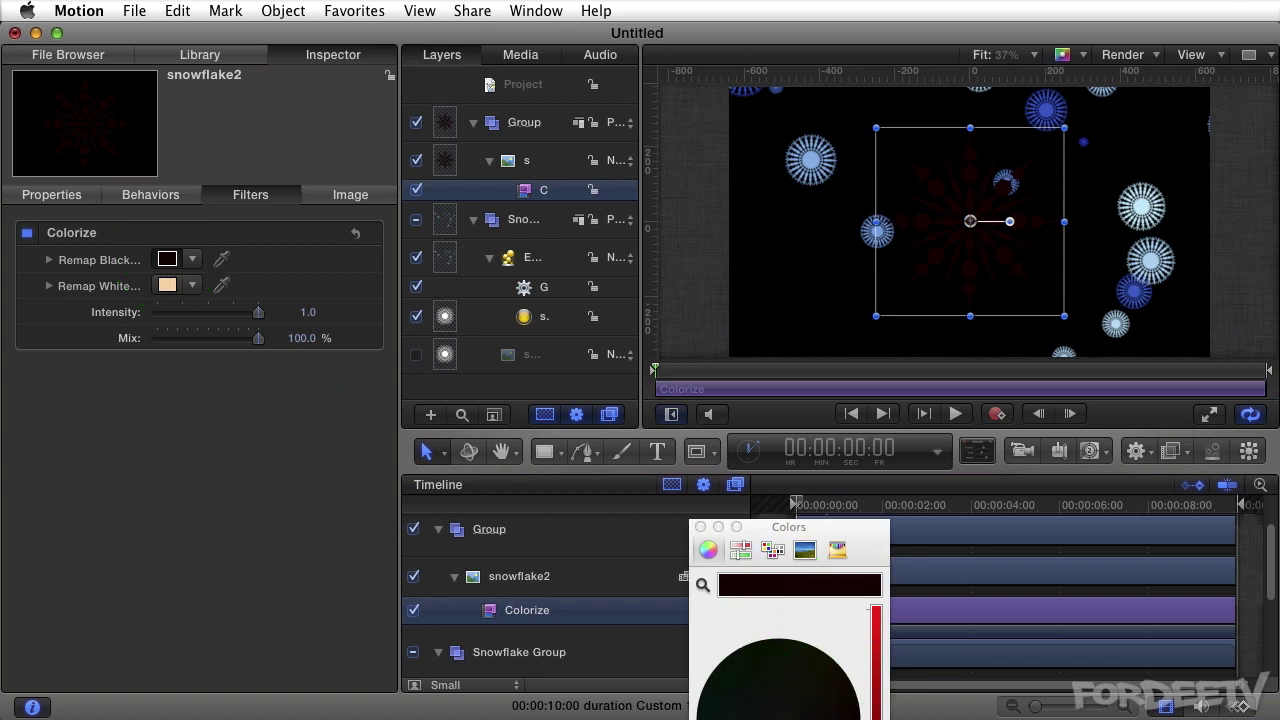
left_click_drag(786, 528, 433, 317)
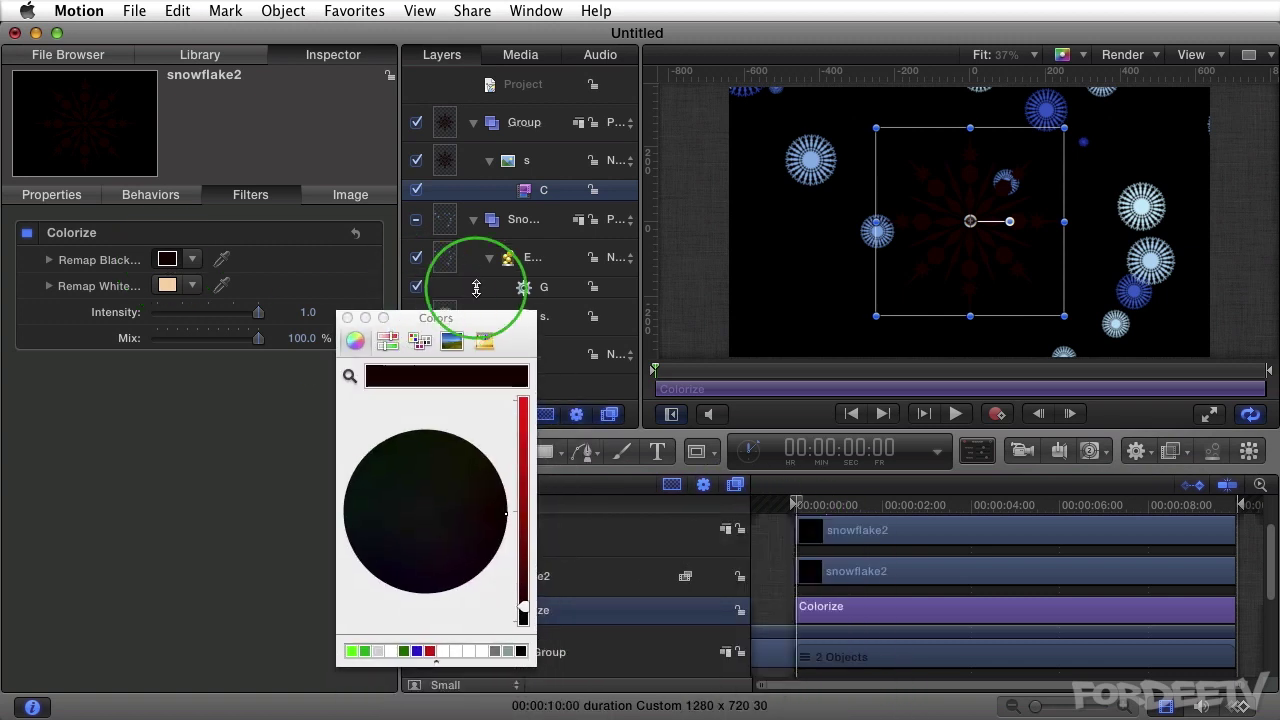
left_click(455, 651)
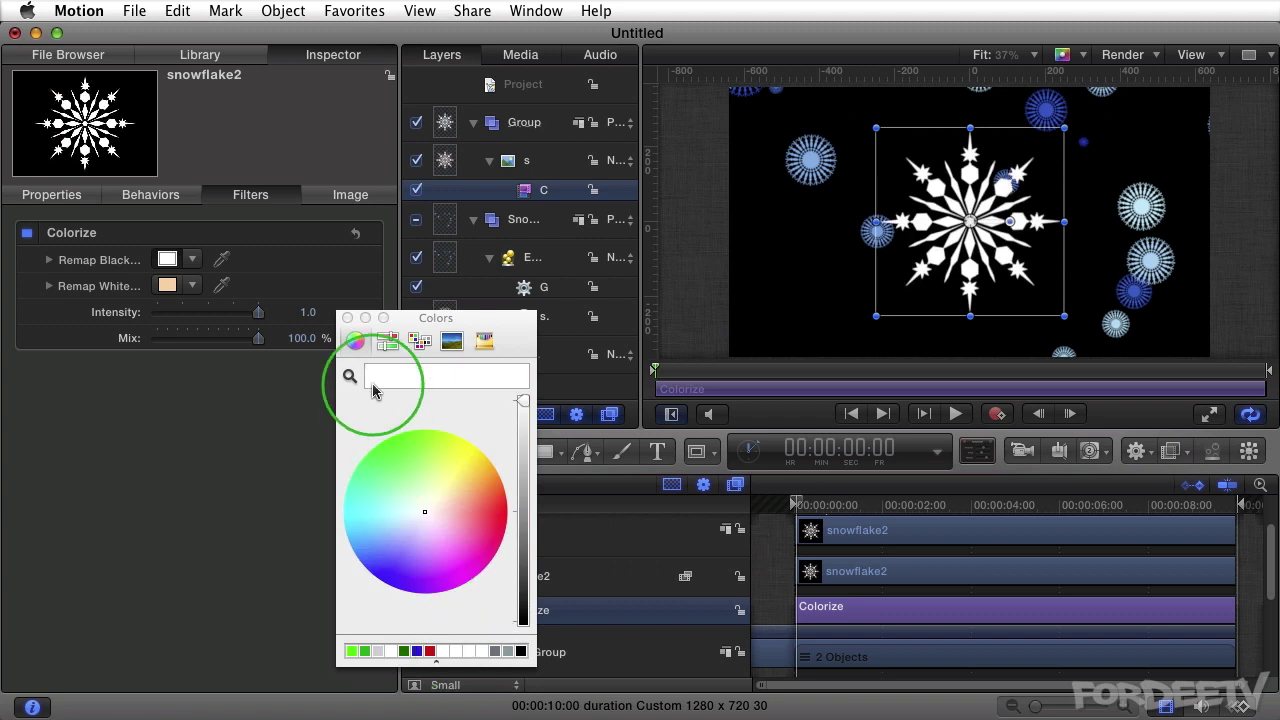
left_click(347, 317)
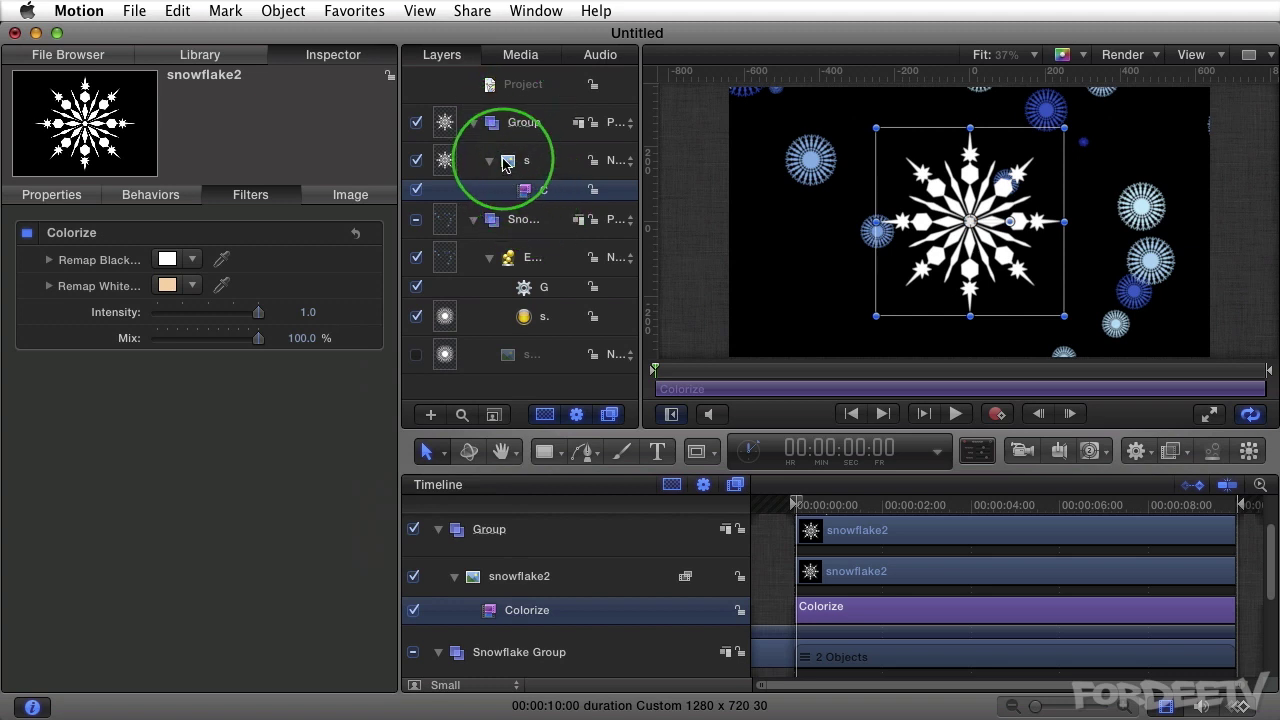
Move the snowflake2 layer into the Snowflake Group below the snowflake image and delete the emptied group.
left_click_drag(505, 163, 535, 376)
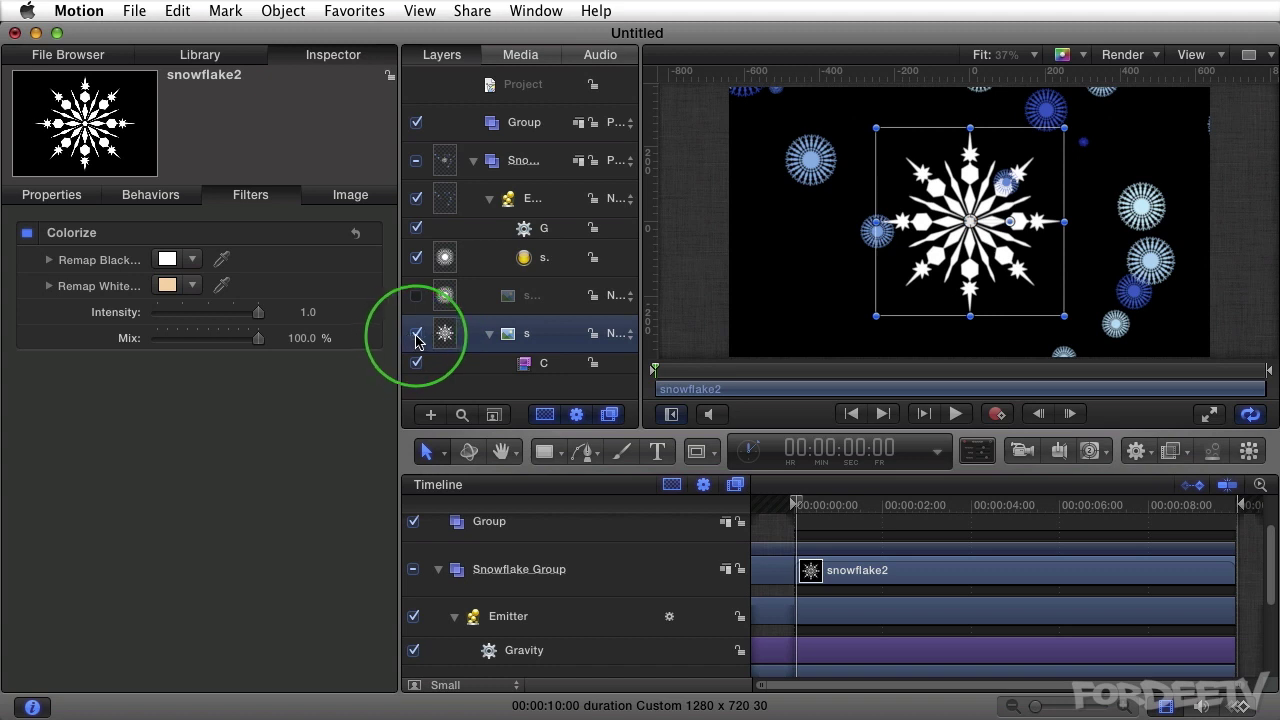
left_click(515, 128)
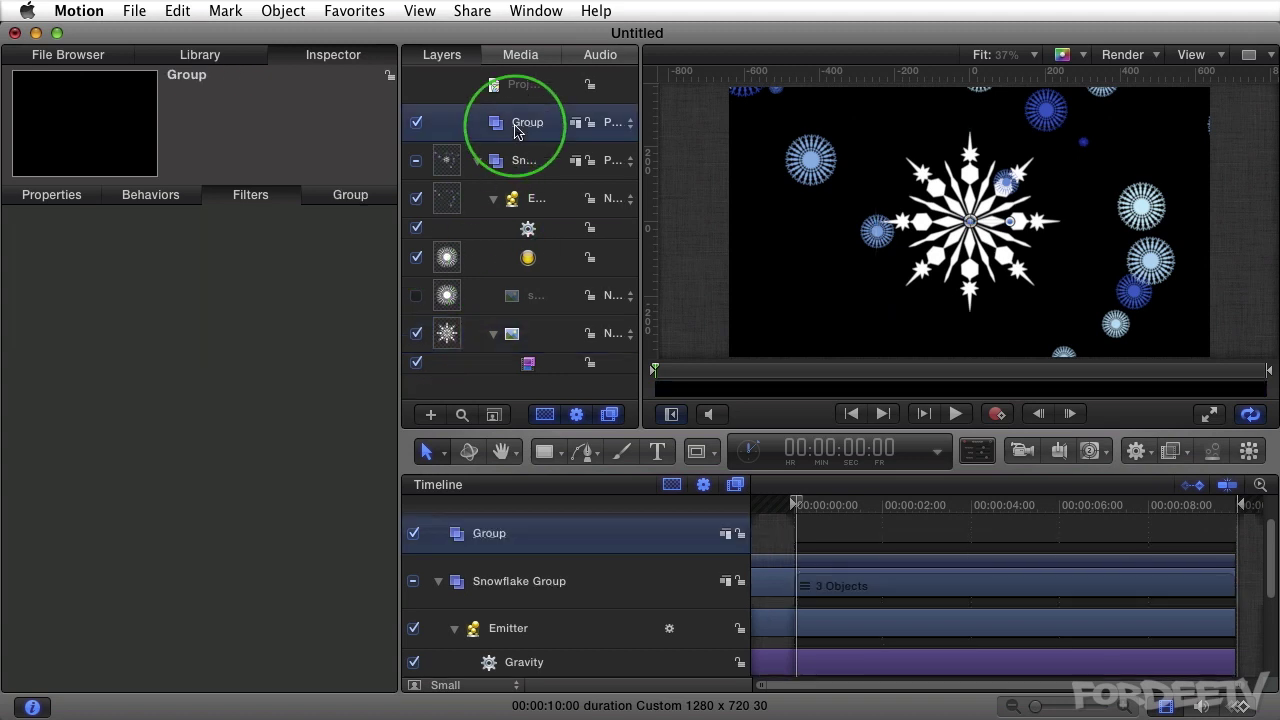
key("Delete")
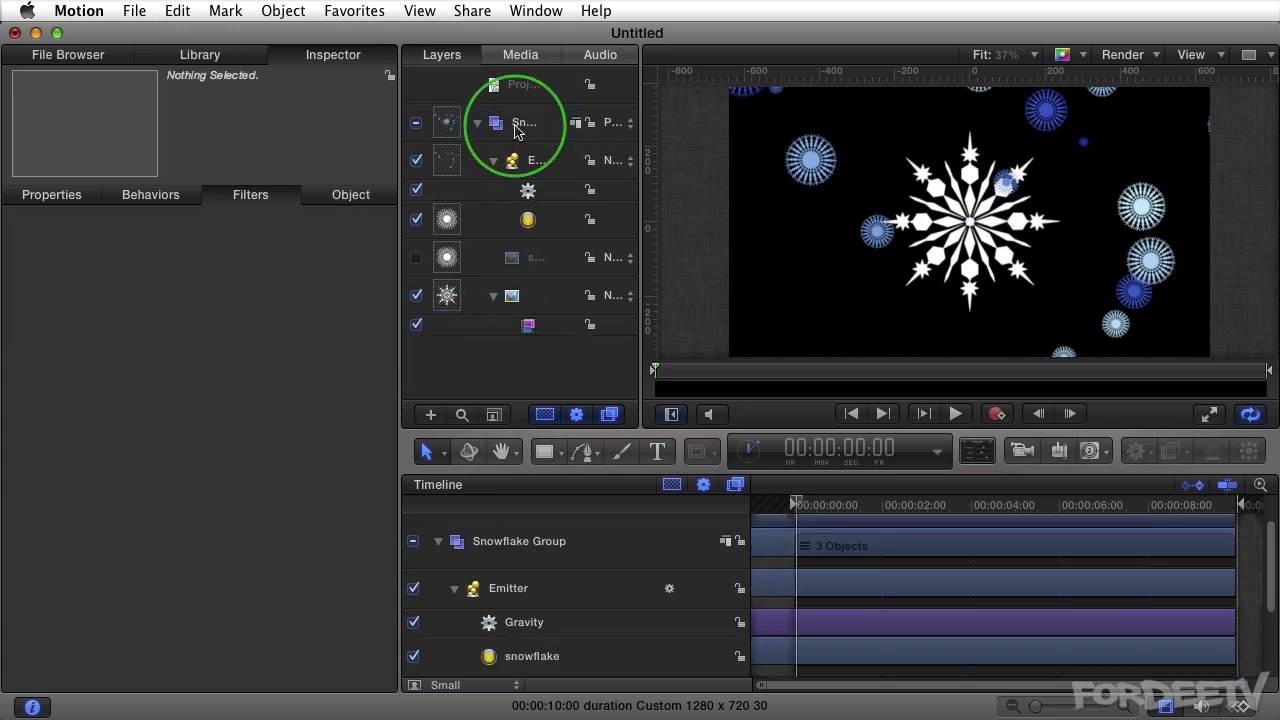
left_click(512, 296)
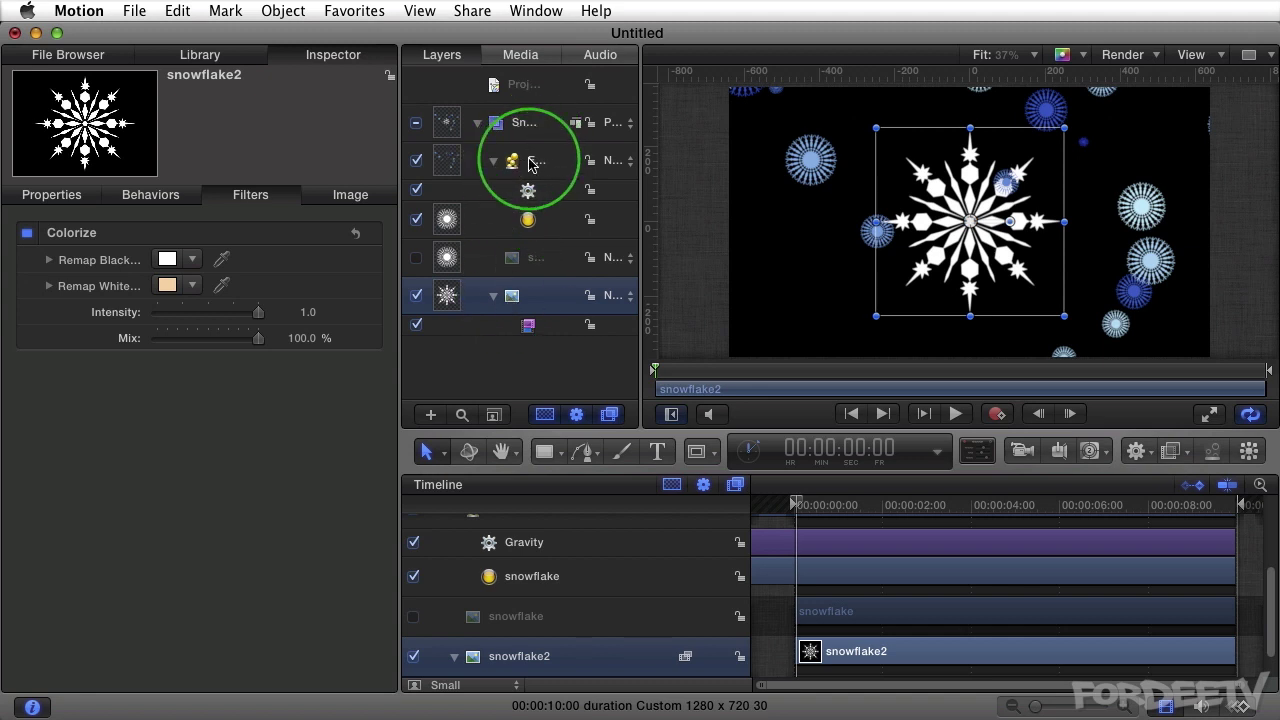
mouse_move(526, 324)
left_mouse_down()
mouse_move(512, 268)
mouse_move(530, 163)
mouse_move(490, 294)
mouse_move(529, 313)
left_mouse_up()
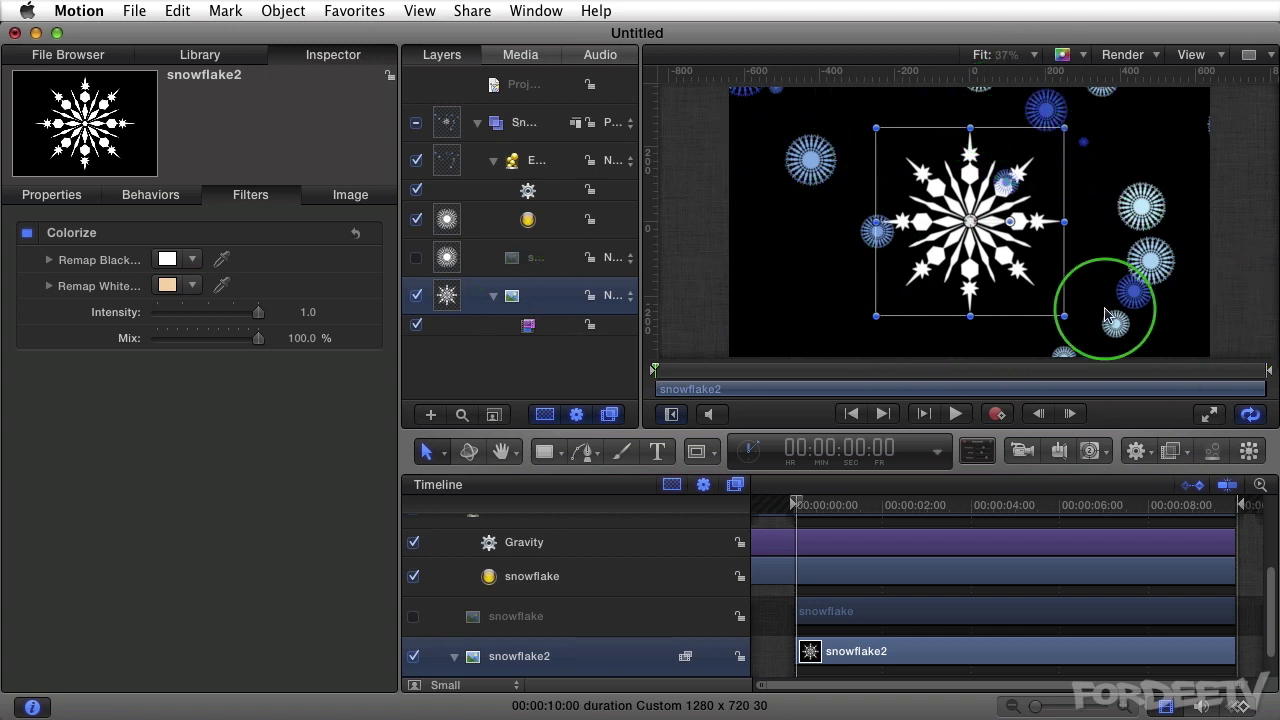
Duplicate the snowflake particle cell and replace the copy's particle source with the snowflake2 image.
left_click(528, 226)
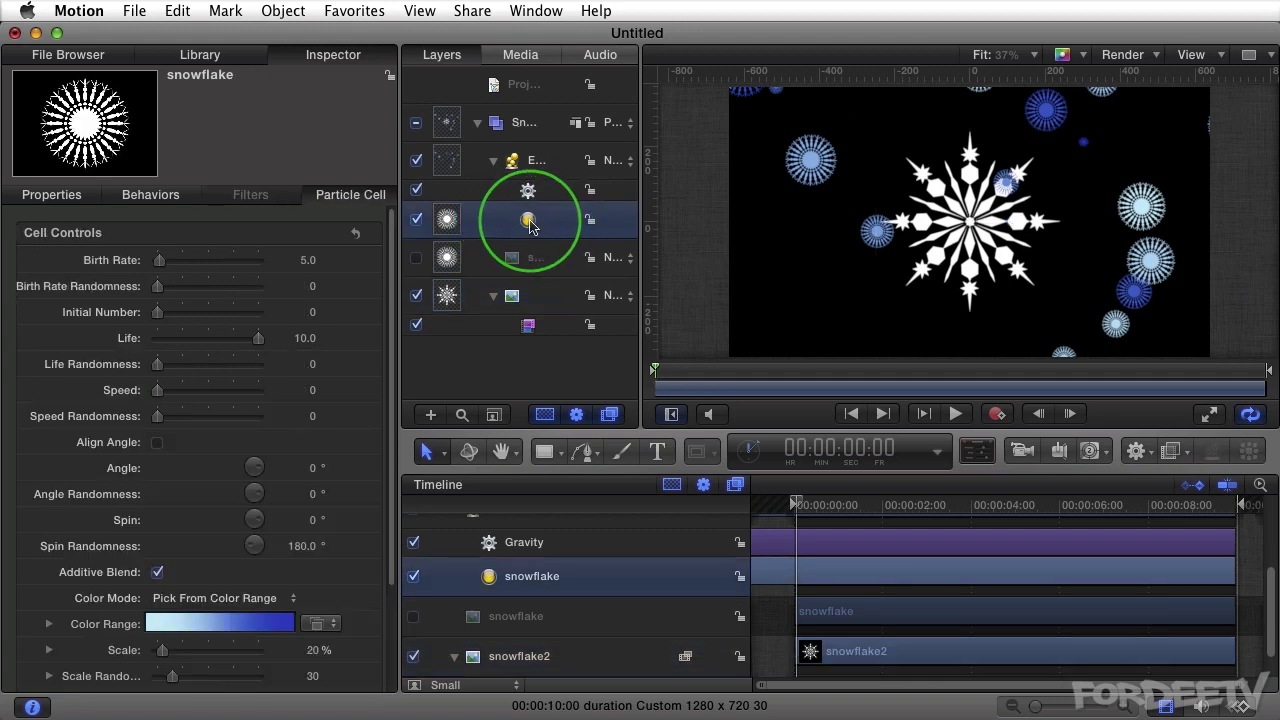
right_click(528, 224)
left_click(557, 287)
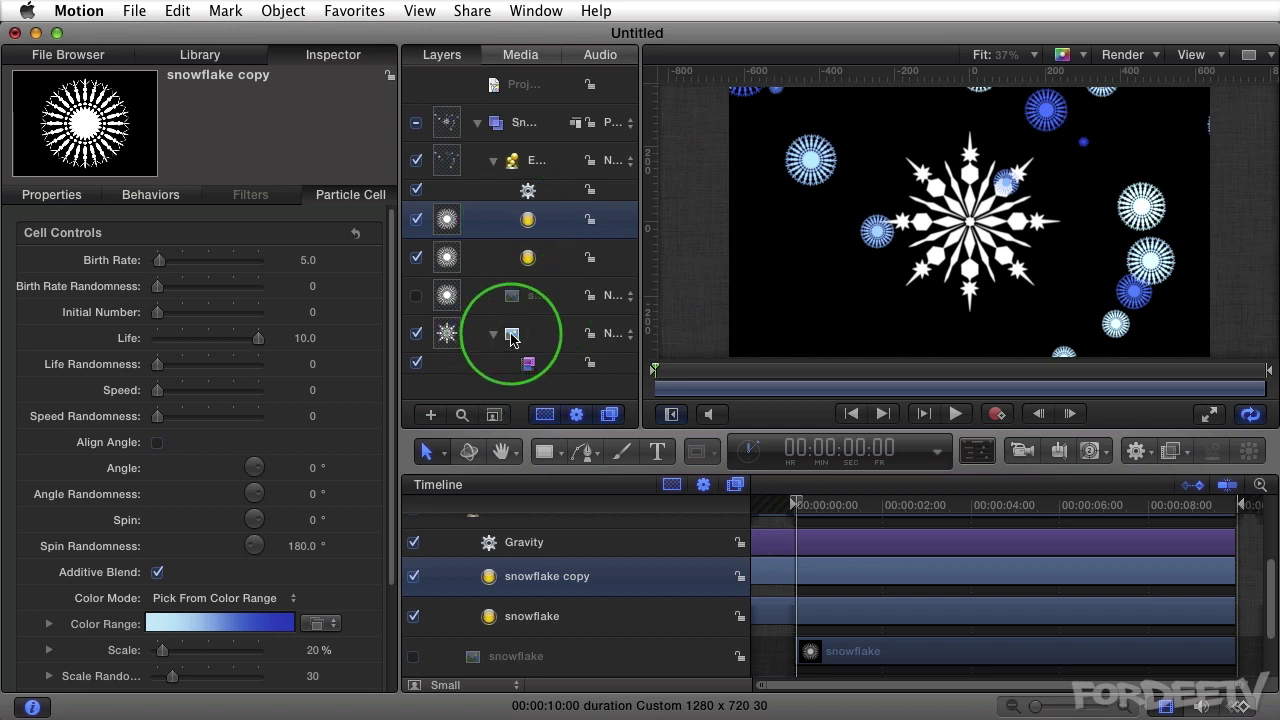
left_click_drag(511, 338, 529, 222)
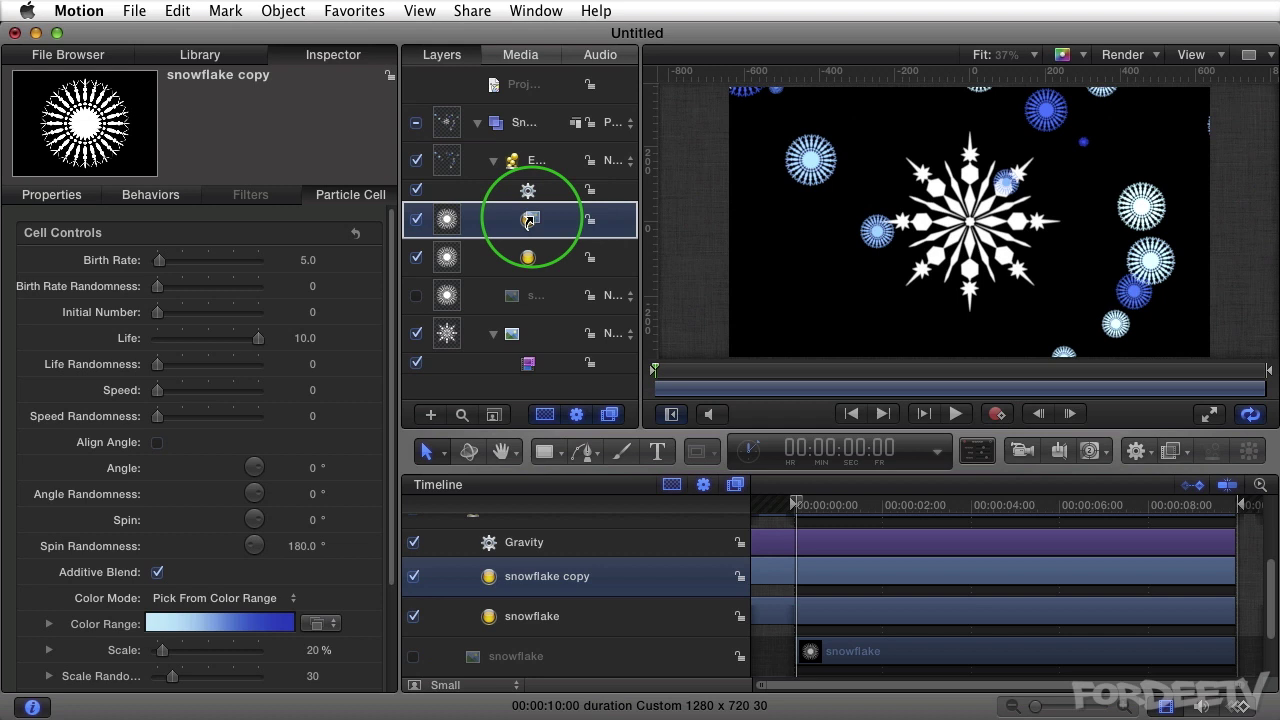
left_click_drag(531, 222, 530, 218)
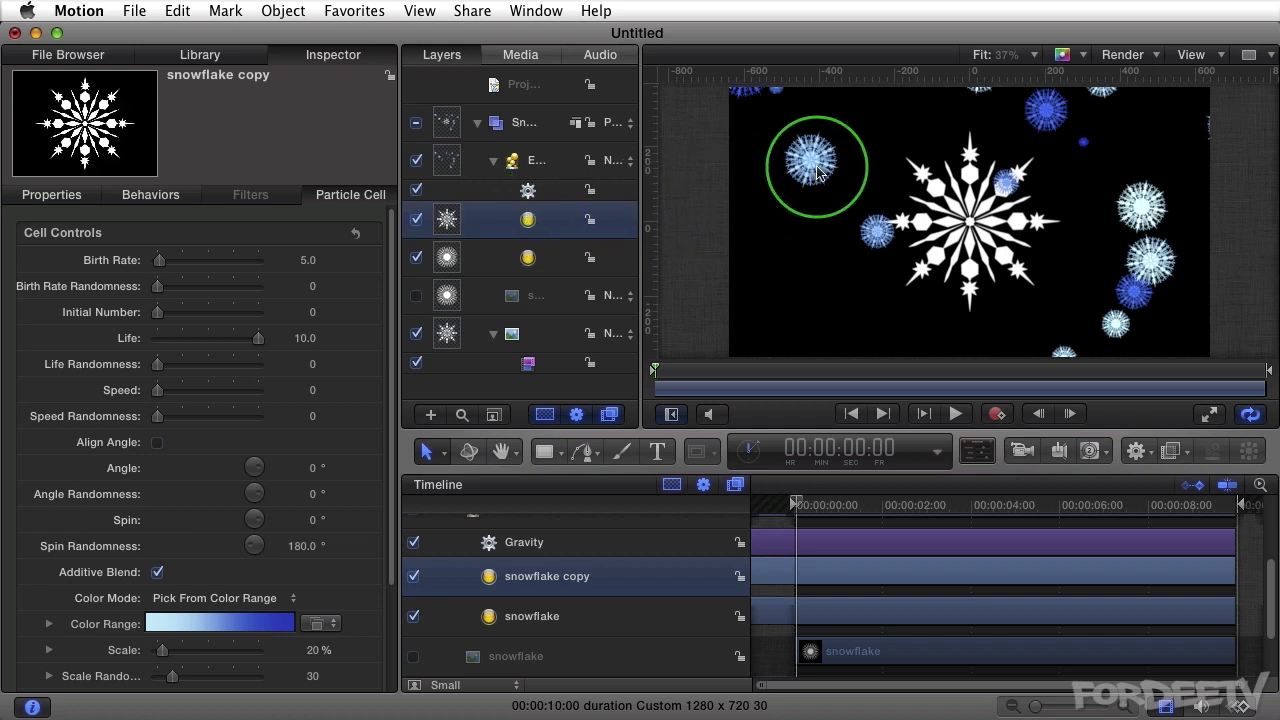
Compare the emitter with the snowflake copy cell off and on, and hide the snowflake2 image layer.
left_click(416, 220)
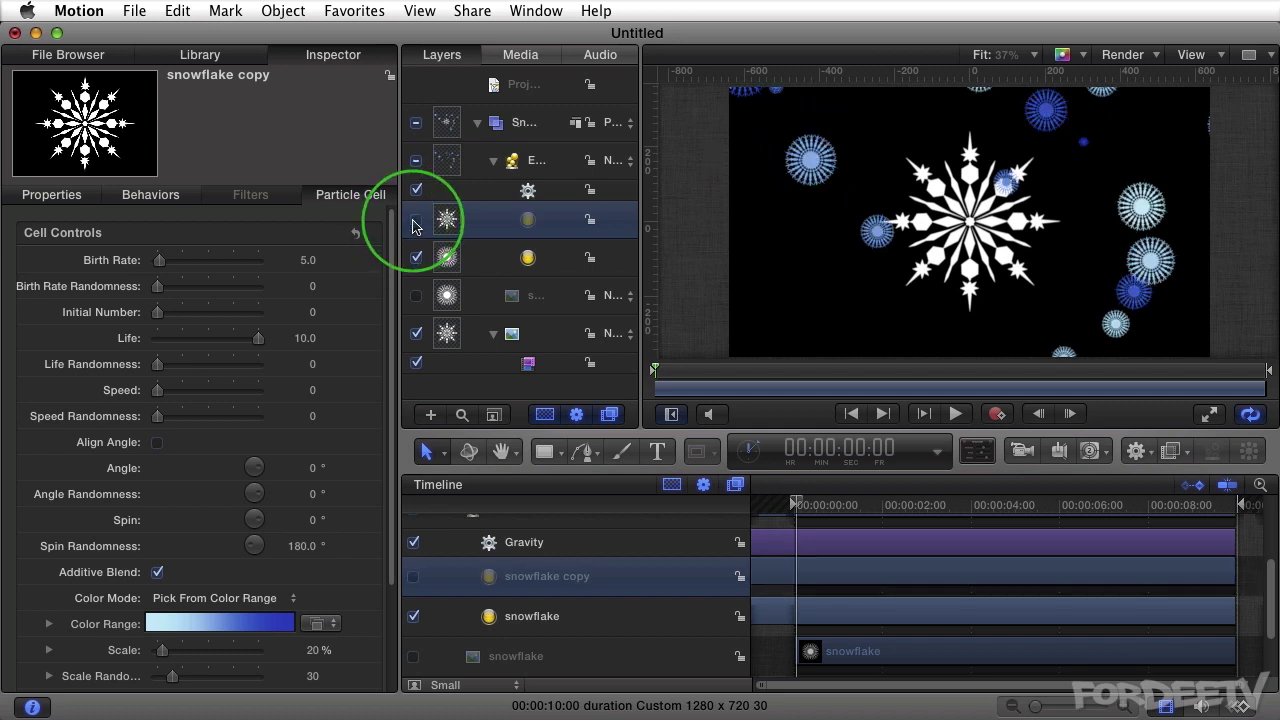
left_click(416, 220)
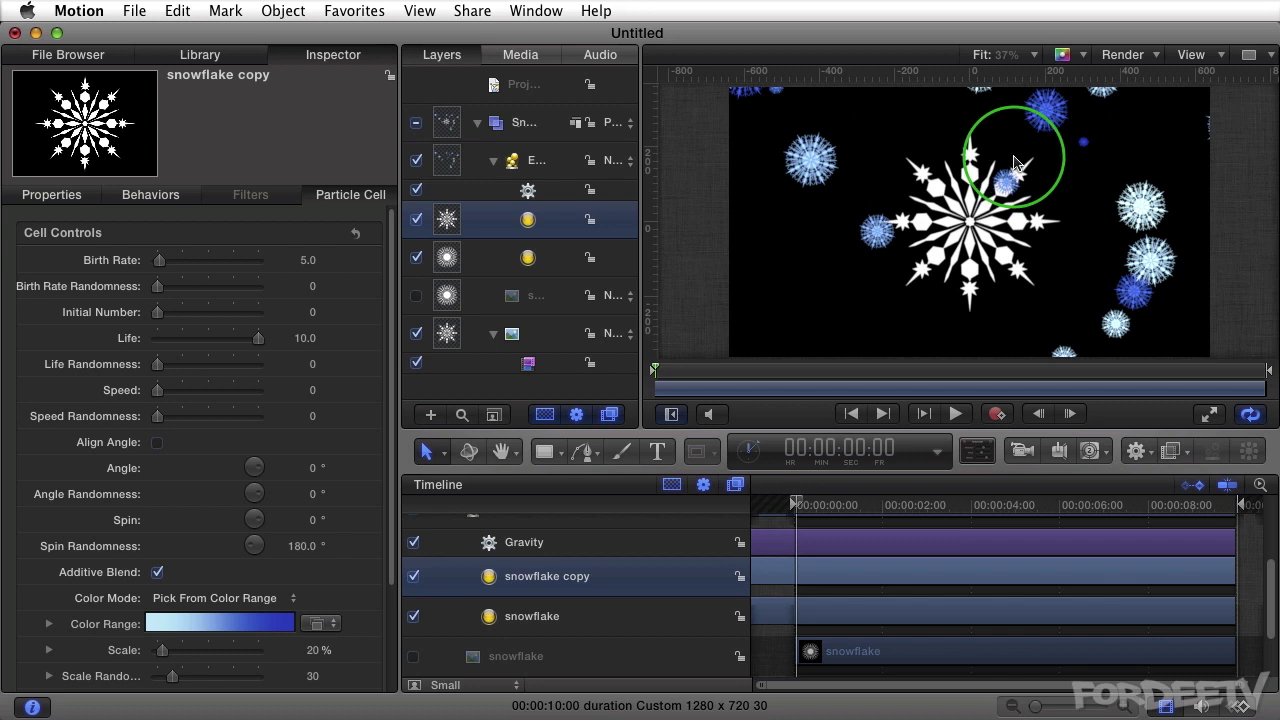
left_click(416, 334)
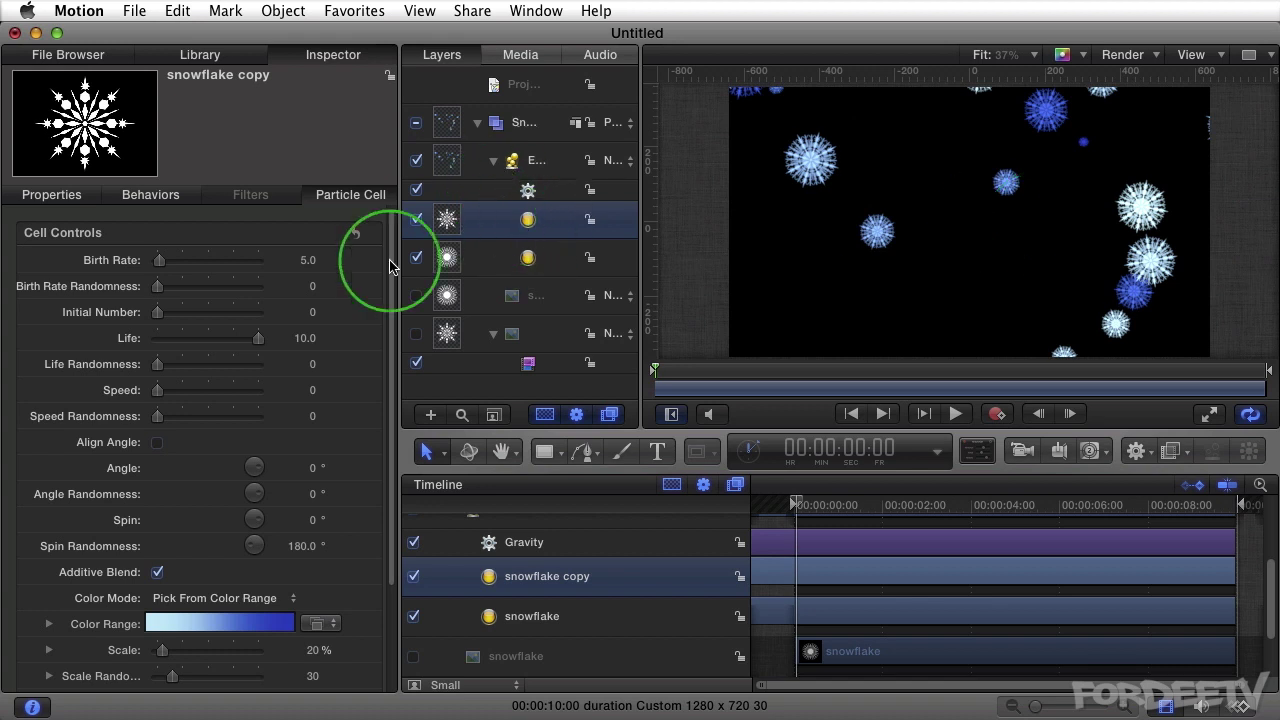
Generate a new Random Seed for the snowflake copy cell and play back the animation.
scroll(395, 470, "down", 3)
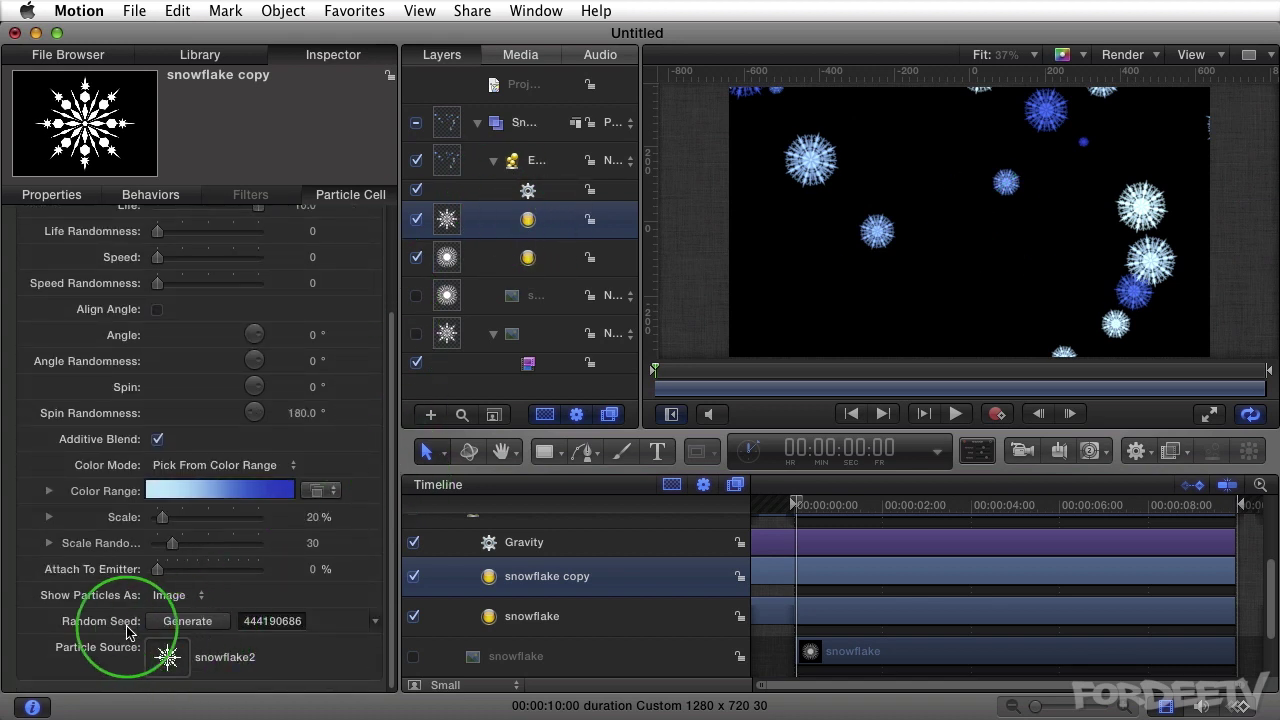
left_click(199, 625)
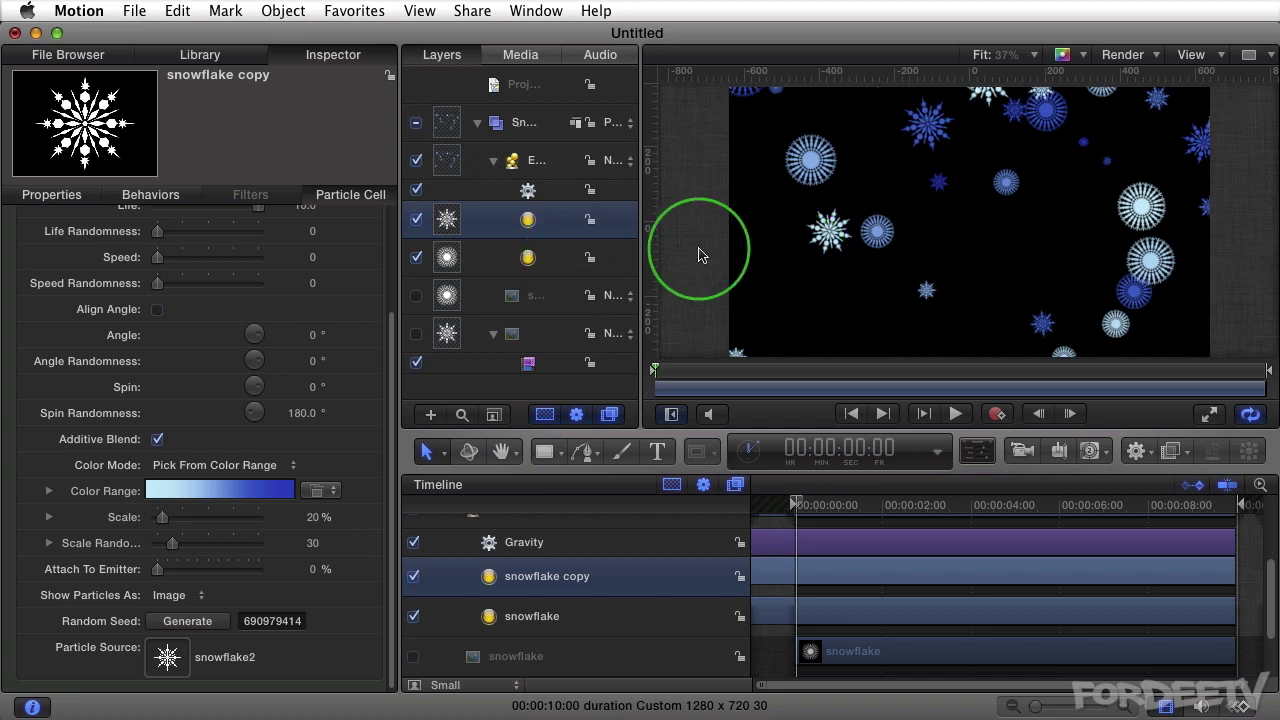
key("space")
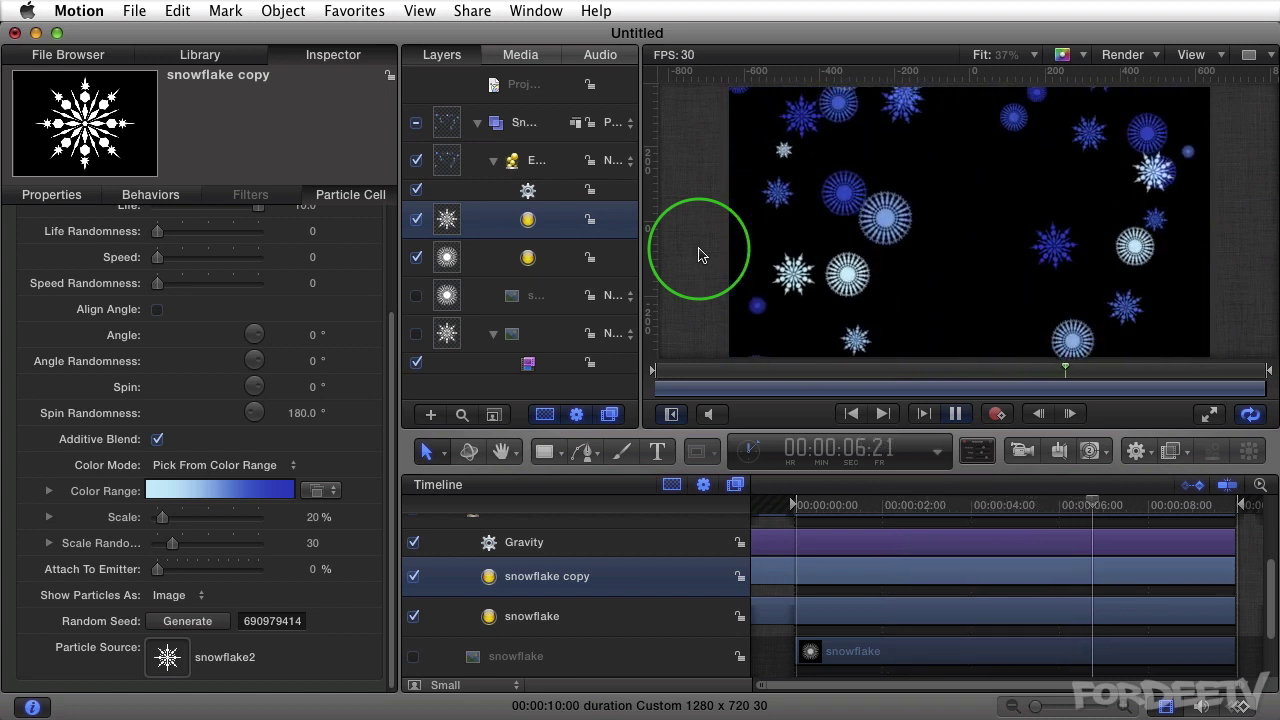
key("space")
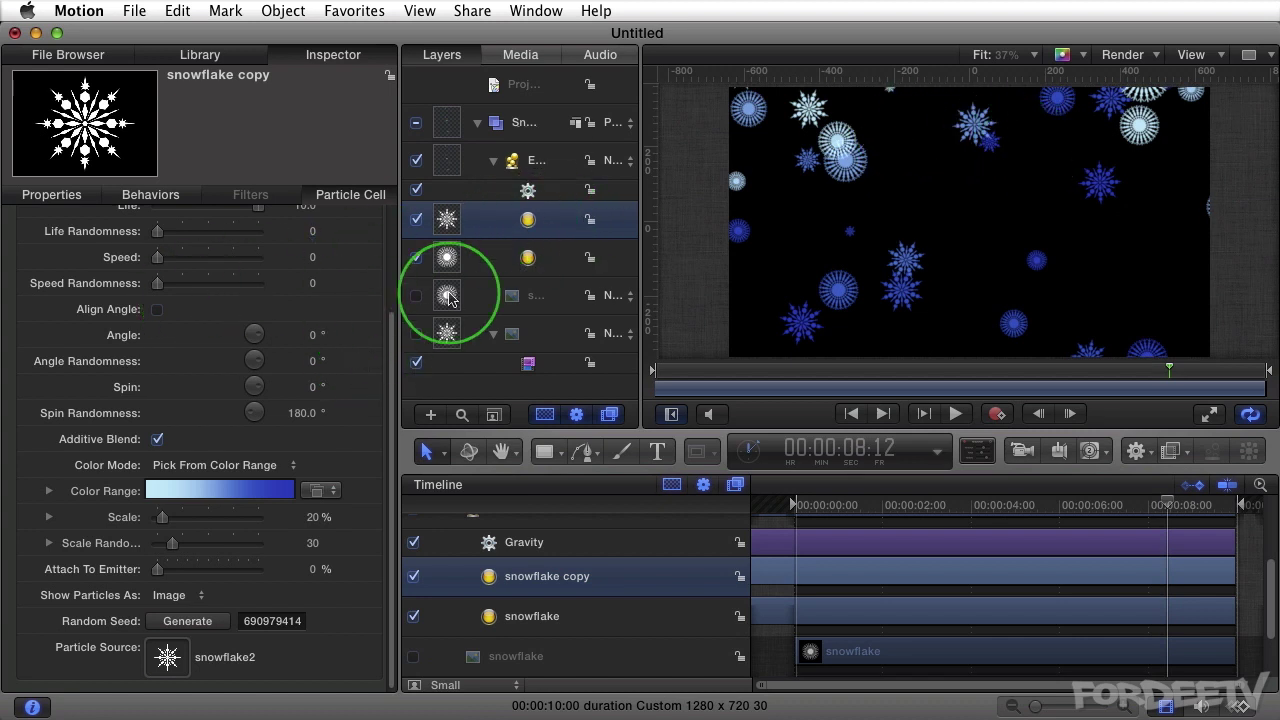
Set the snowflake copy cell's Birth Rate to 7 and its Birth Rate Randomness to 2.
mouse_move(385, 348)
left_click_drag(389, 338, 387, 213)
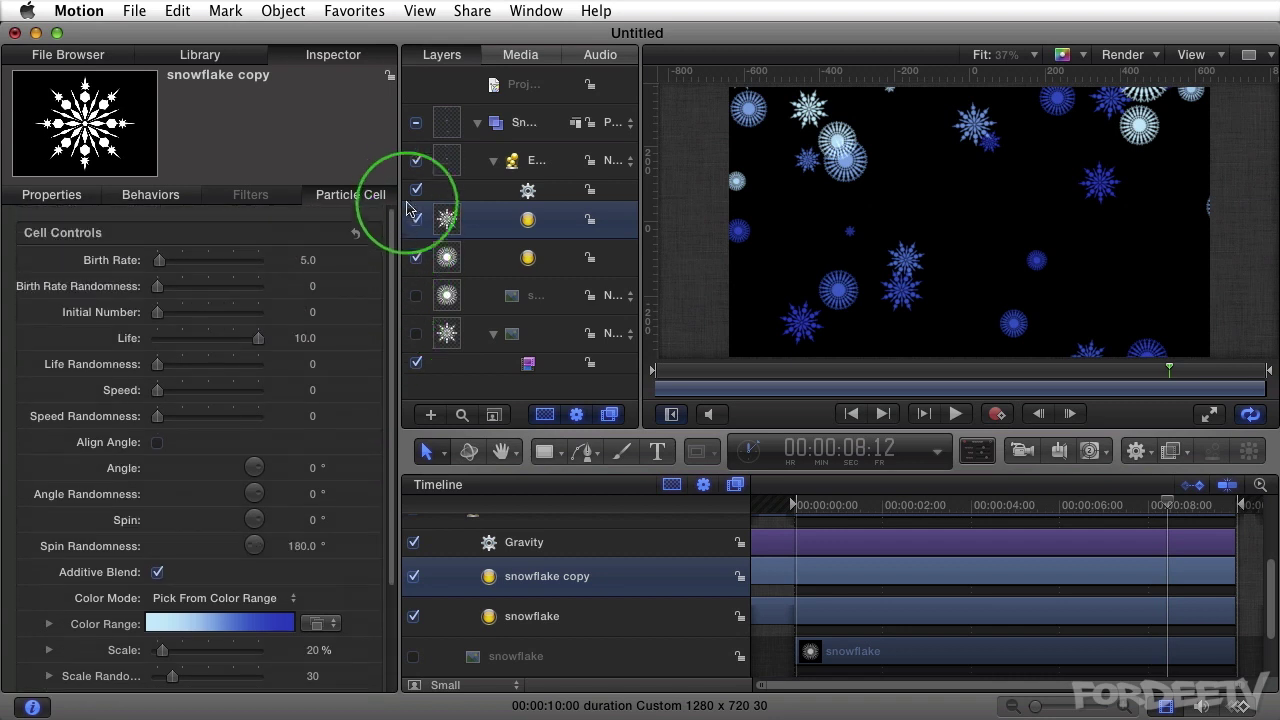
left_click_drag(306, 262, 308, 262)
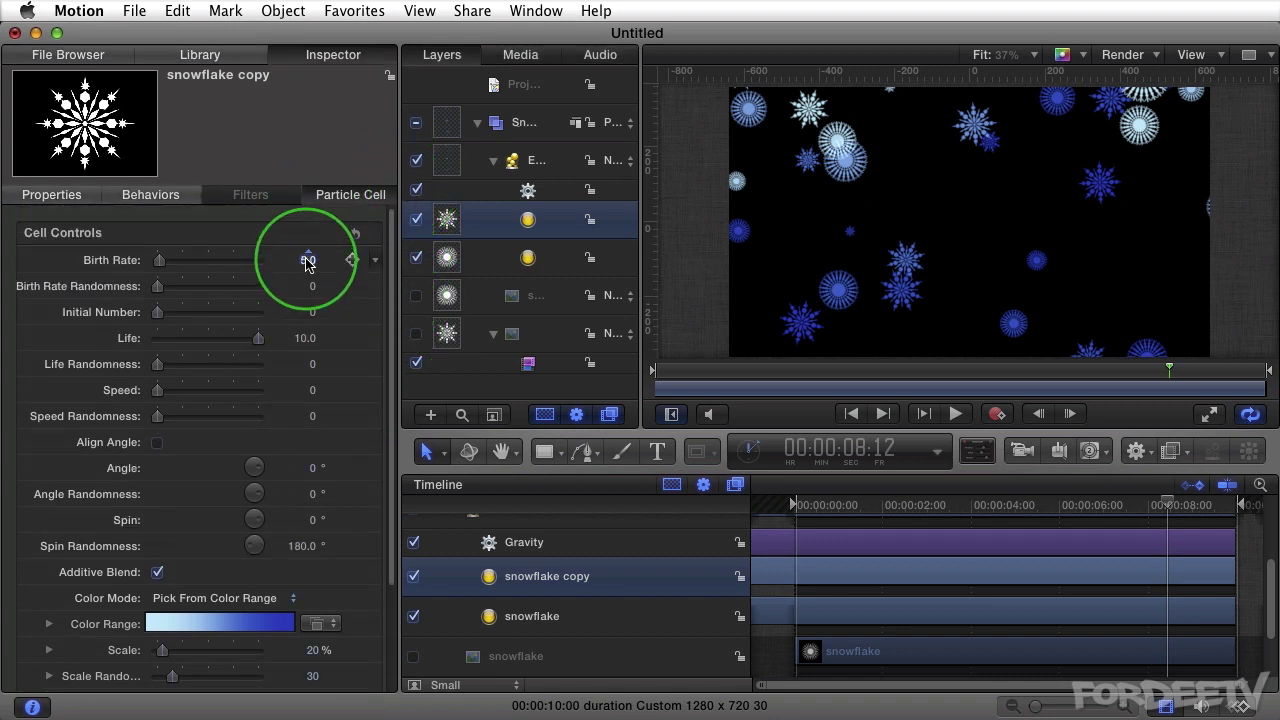
left_click(318, 286)
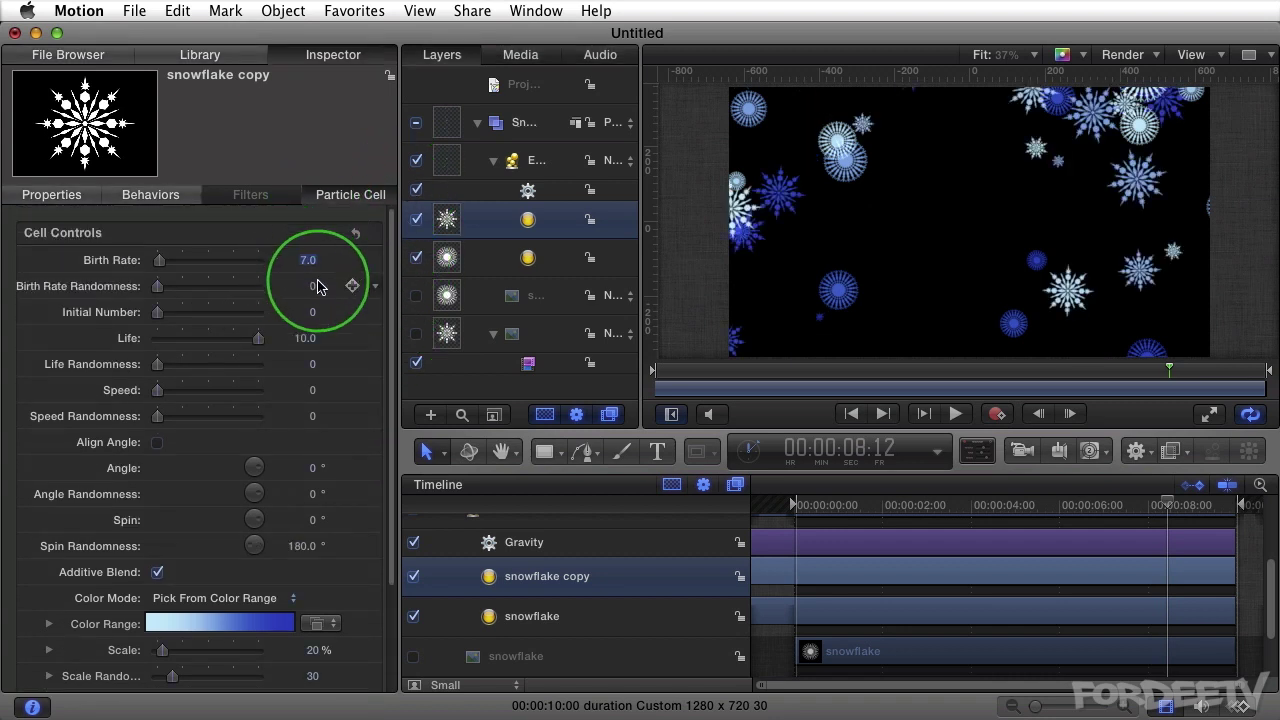
left_click(309, 289)
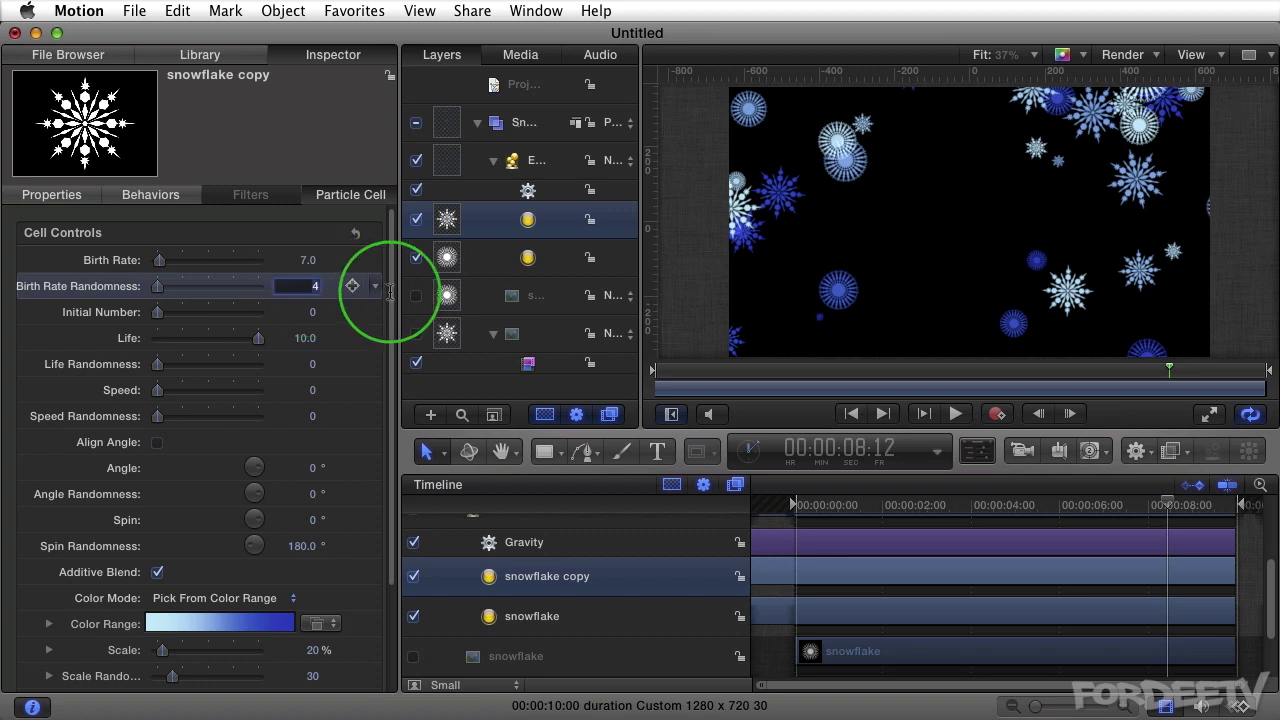
left_click(308, 262)
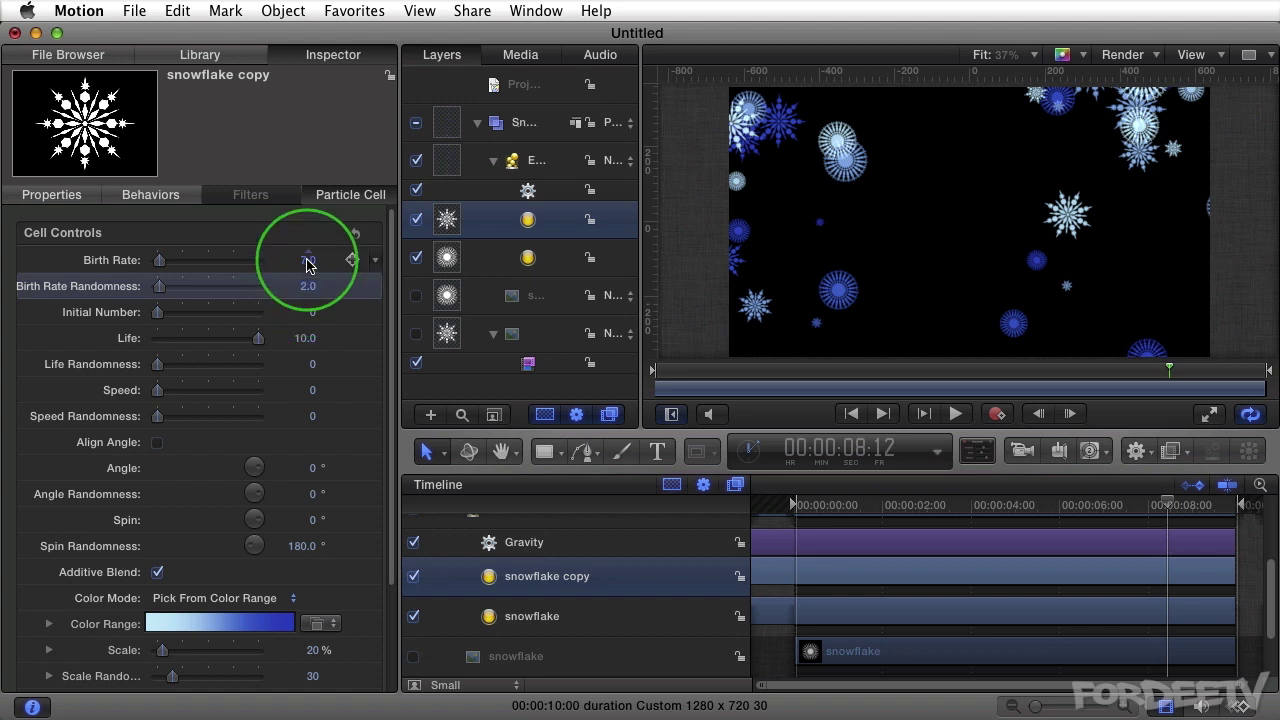
left_click(298, 290)
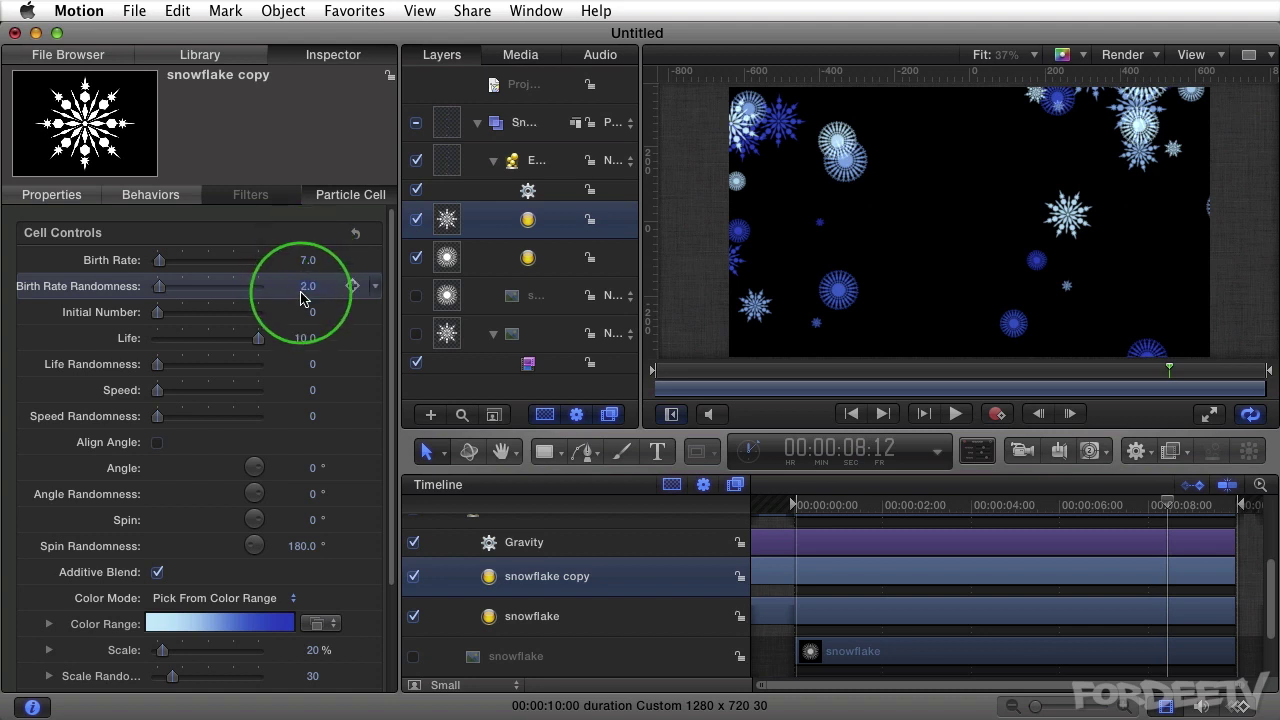
Play back the animation to review the falling snowflakes from both particle cells.
left_click(297, 264)
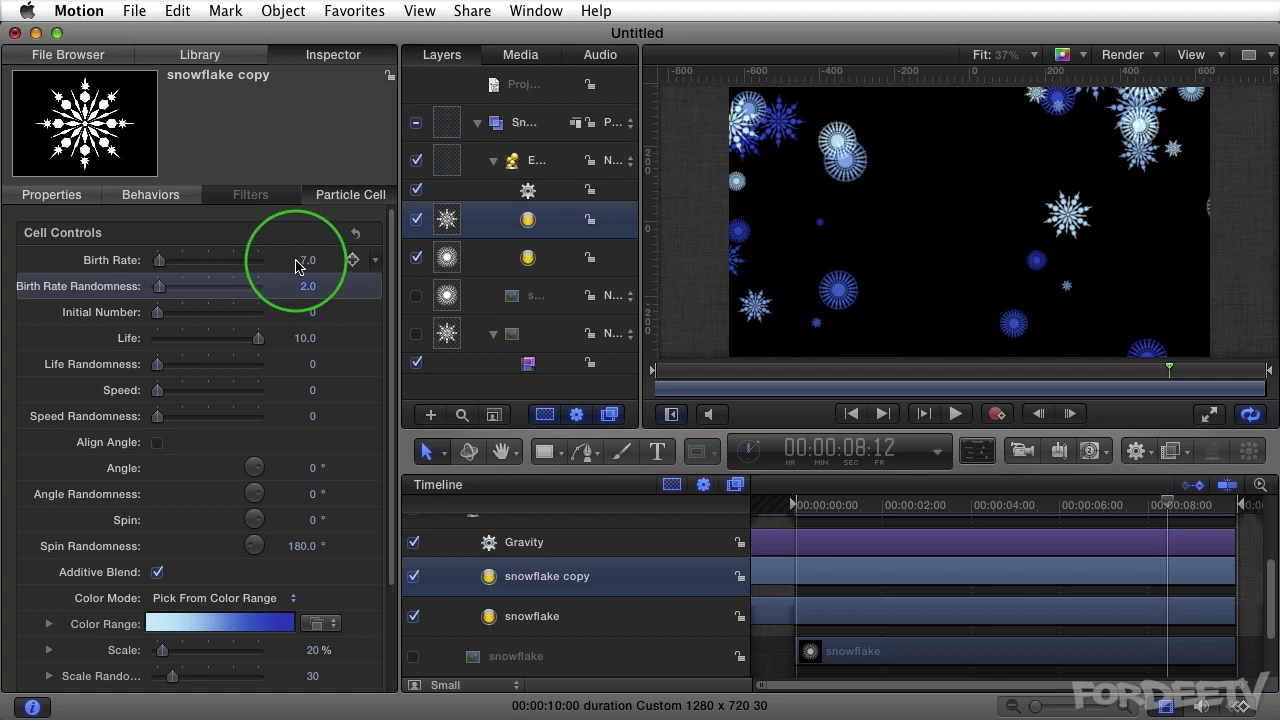
left_click(316, 288)
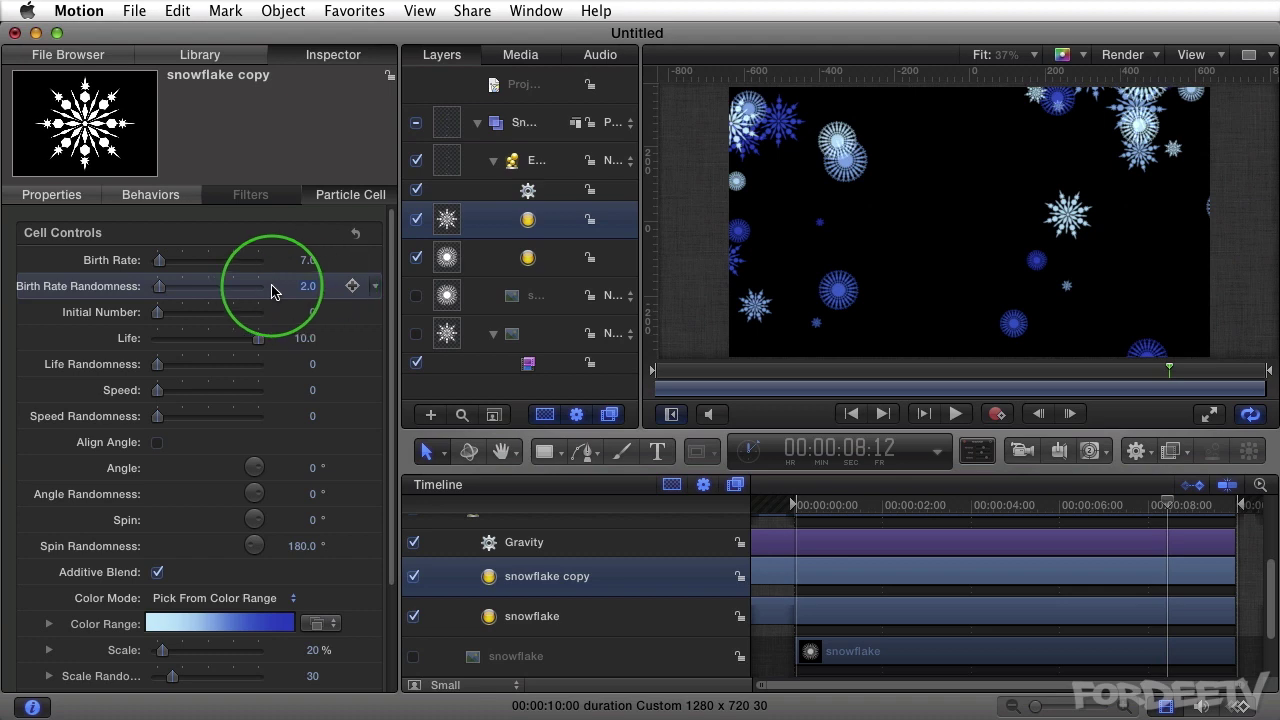
key("space")
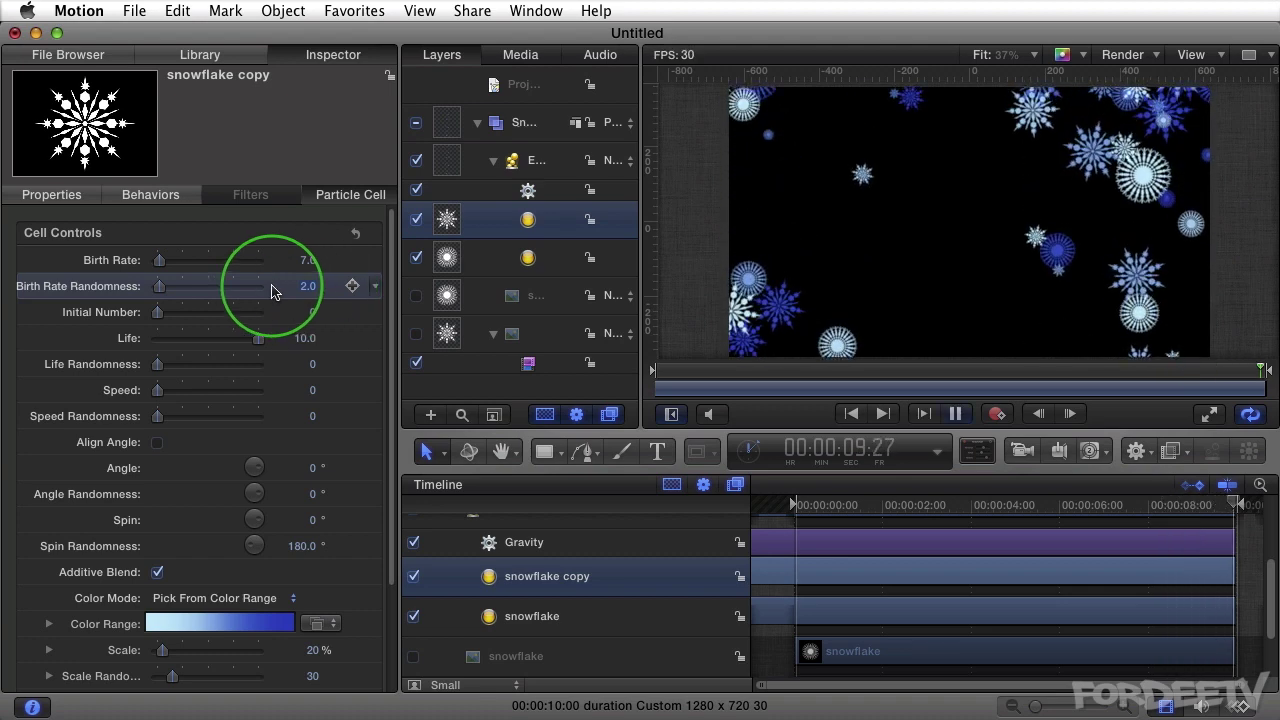
key("space")
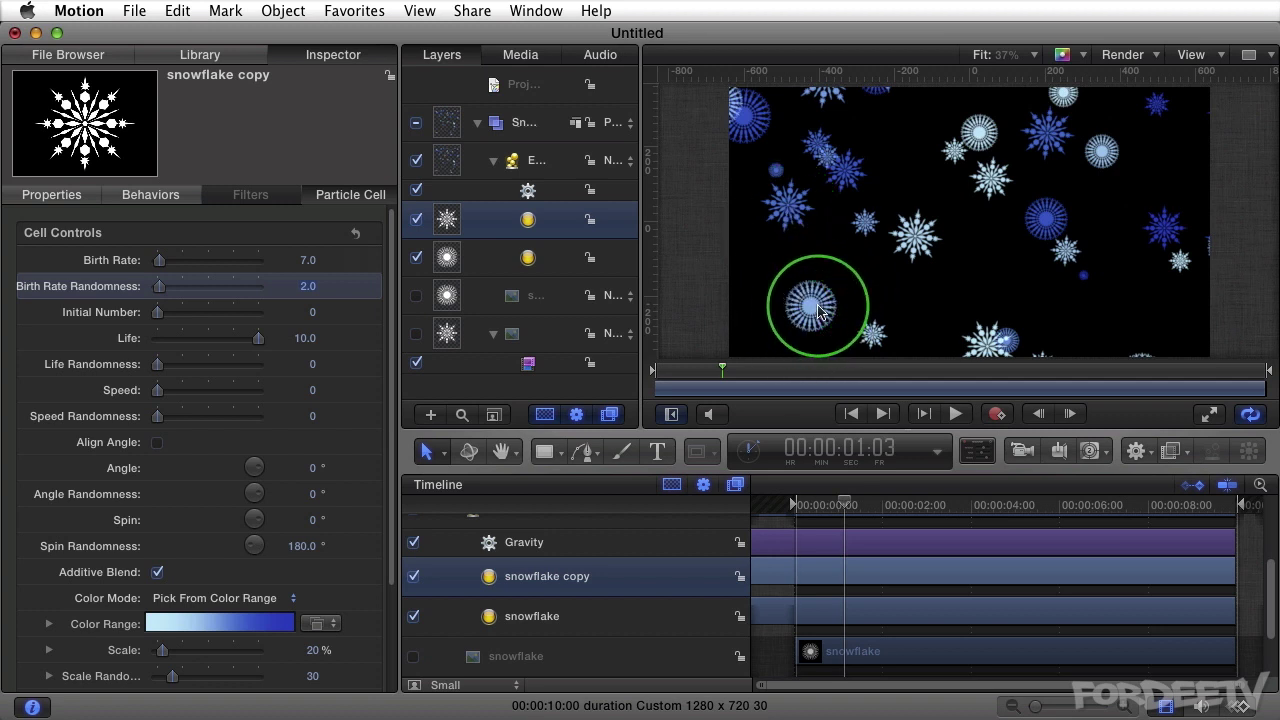
Set the original snowflake cell's Scale to 15% and Scale Randomness to 25, and play back the animation.
left_click(503, 263)
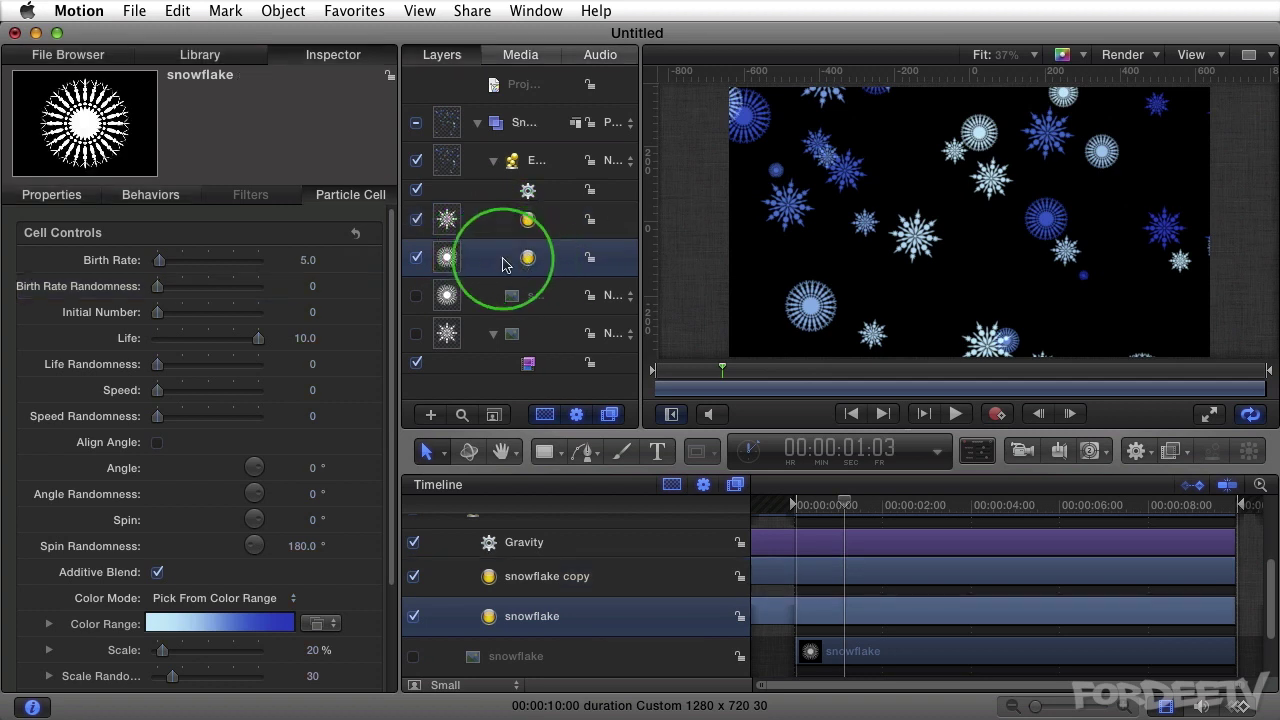
scroll(366, 594, "down", 3)
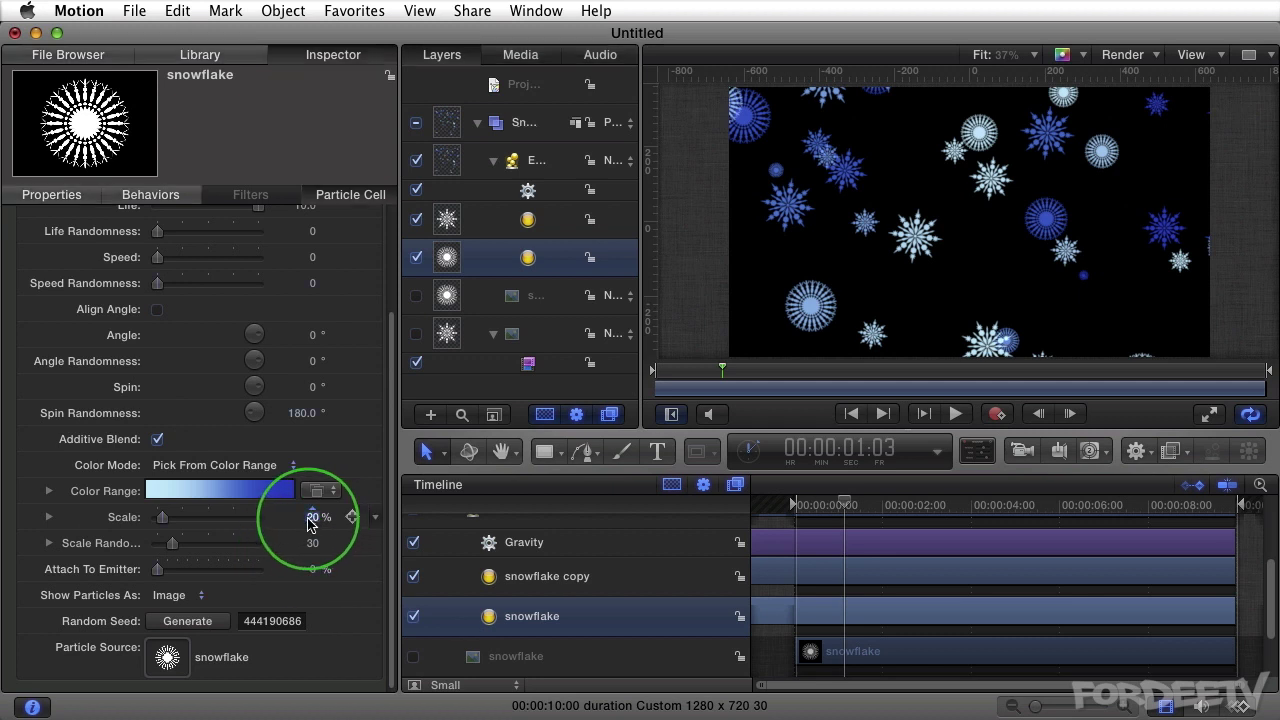
key("Return")
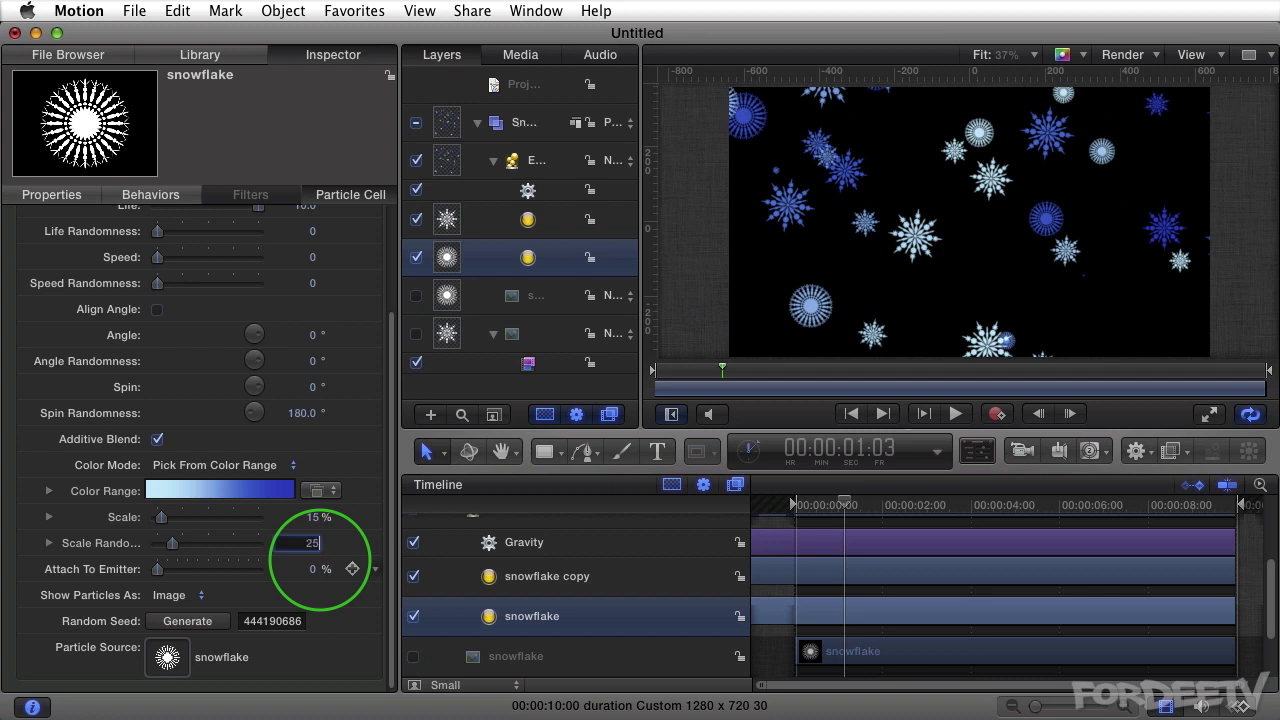
key("Return")
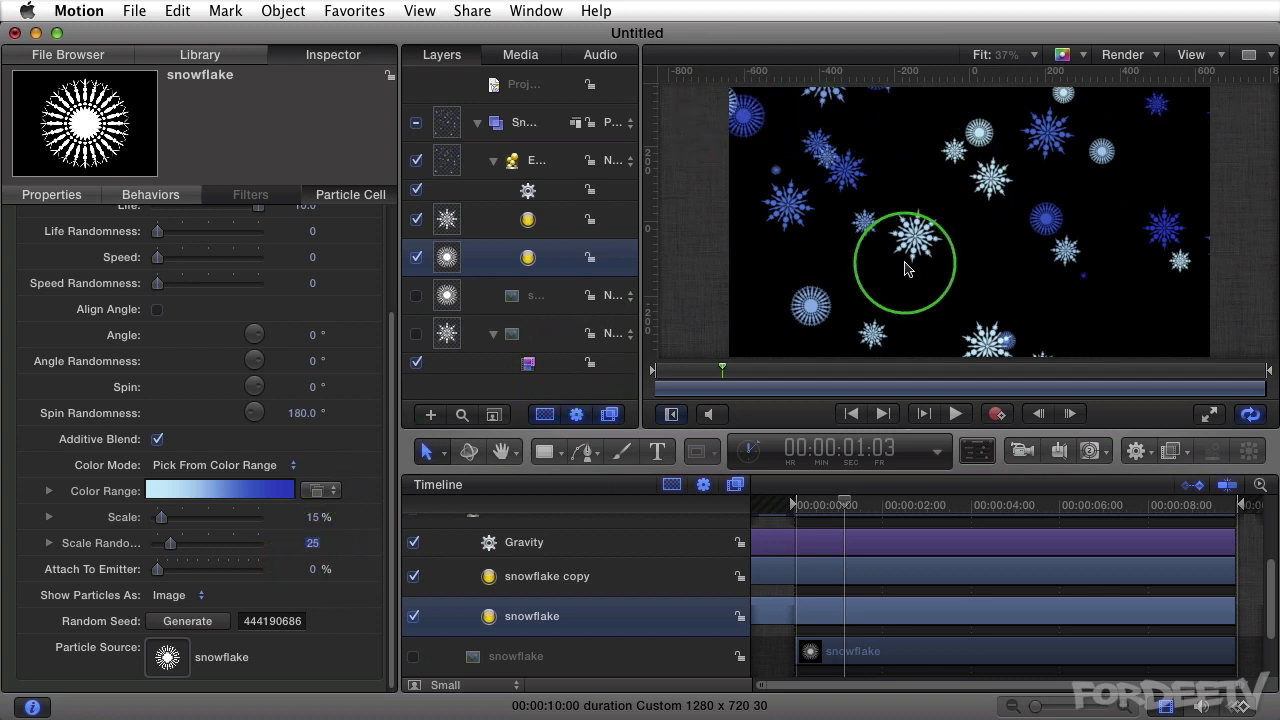
key("space")
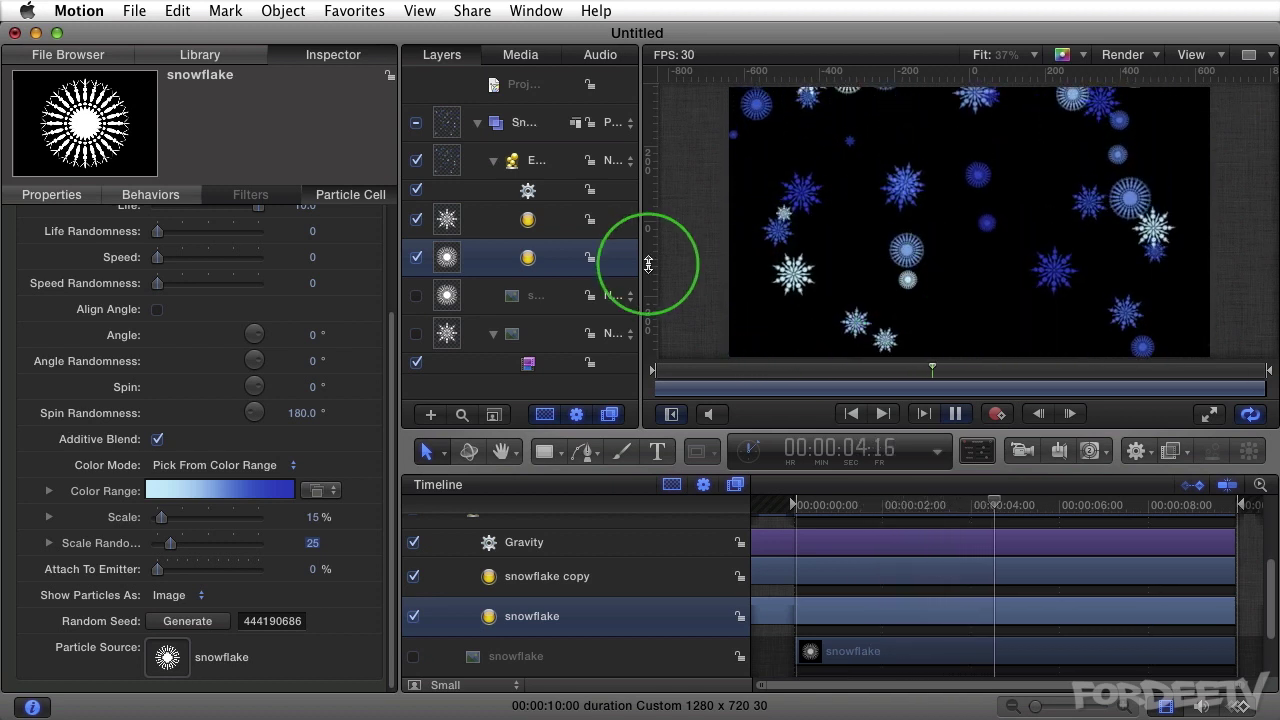
key("space")
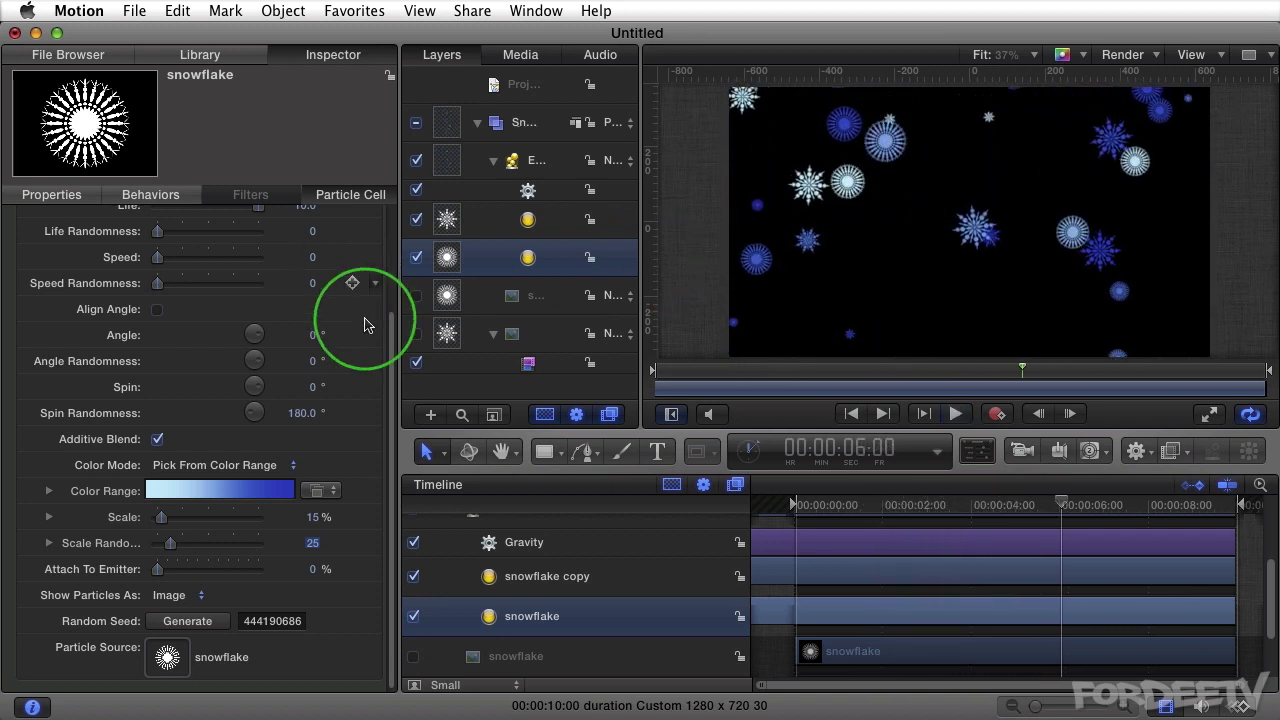
Select the Snowflake Group and collapse its emitter and the bottom snowflake image layer.
scroll(393, 352, "up", 5)
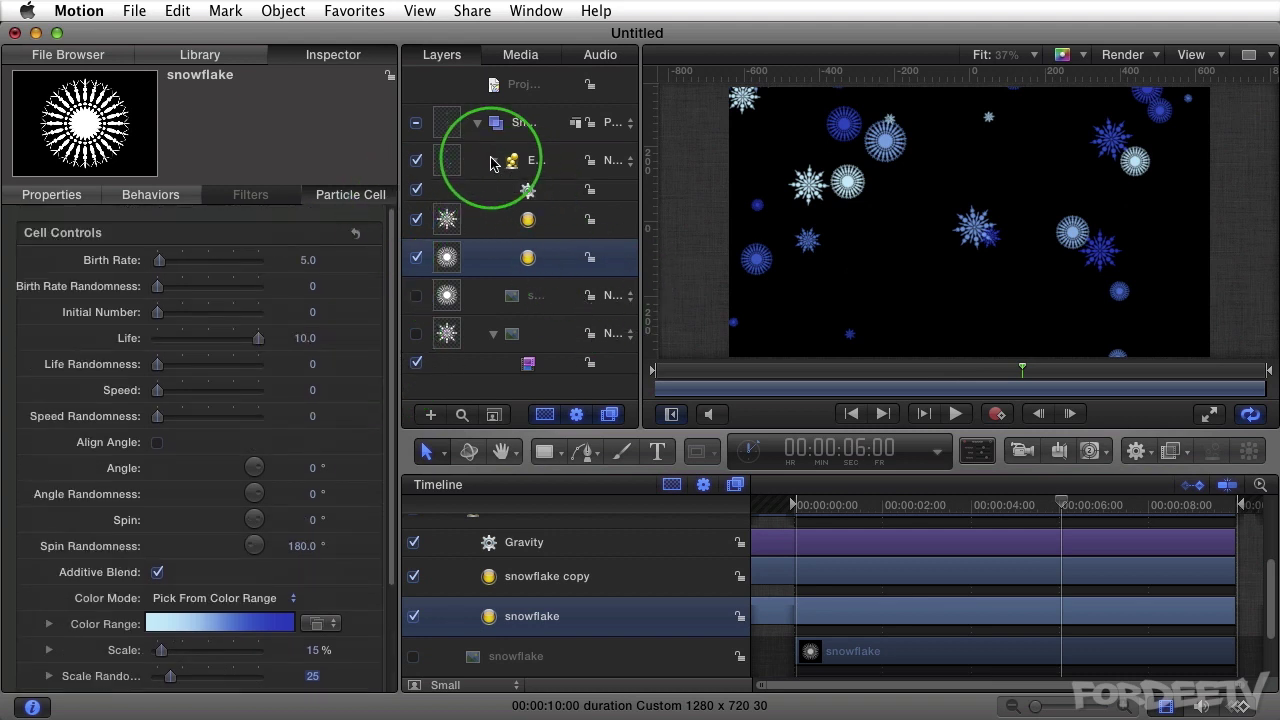
left_click(498, 125)
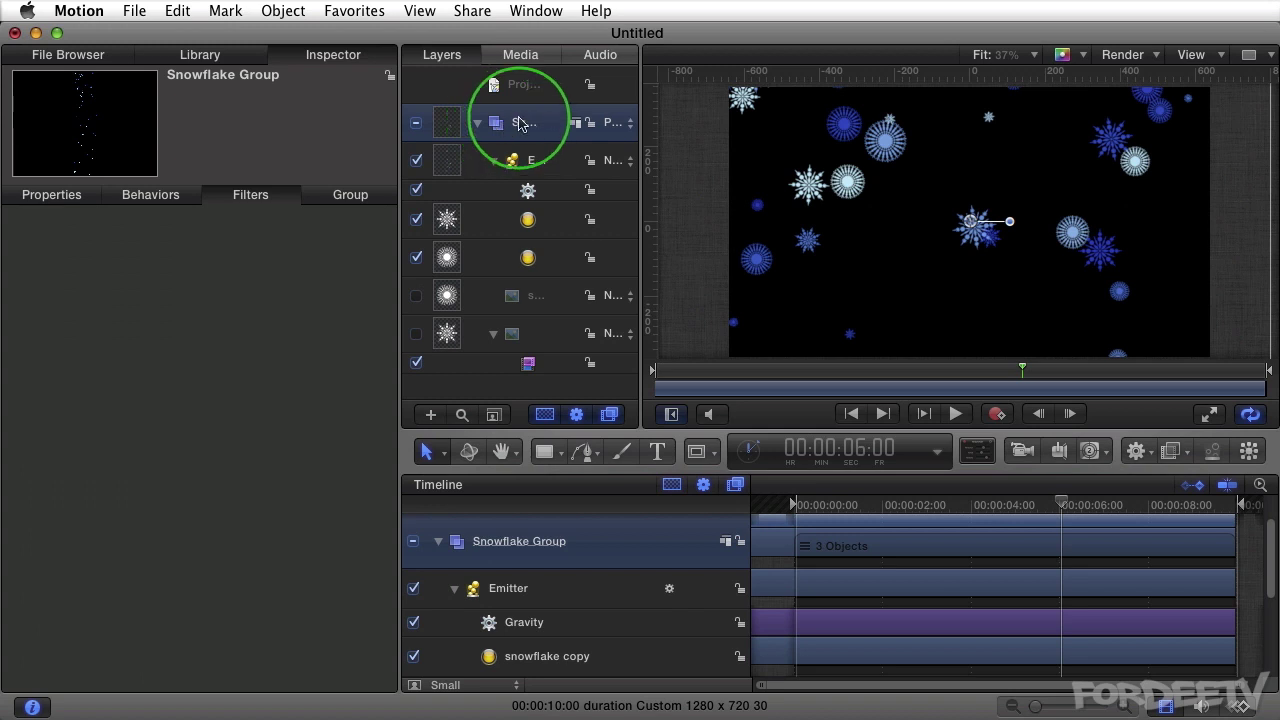
left_click(493, 333)
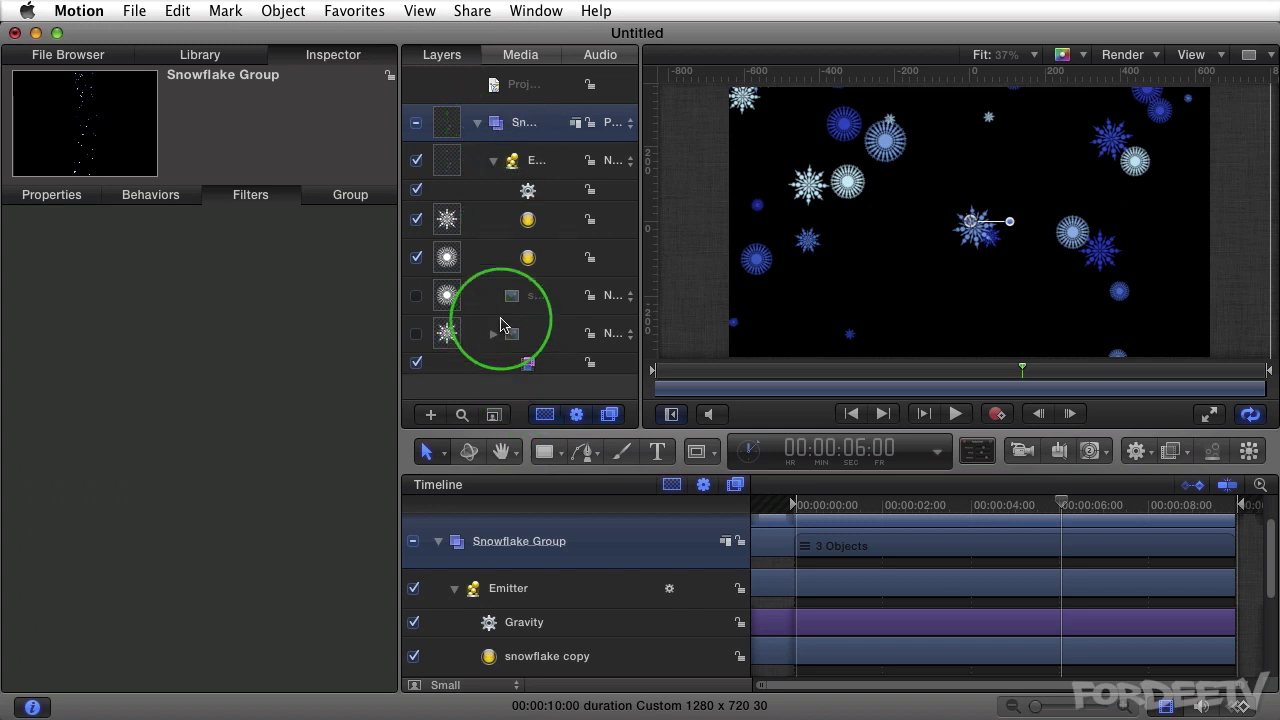
left_click(490, 161)
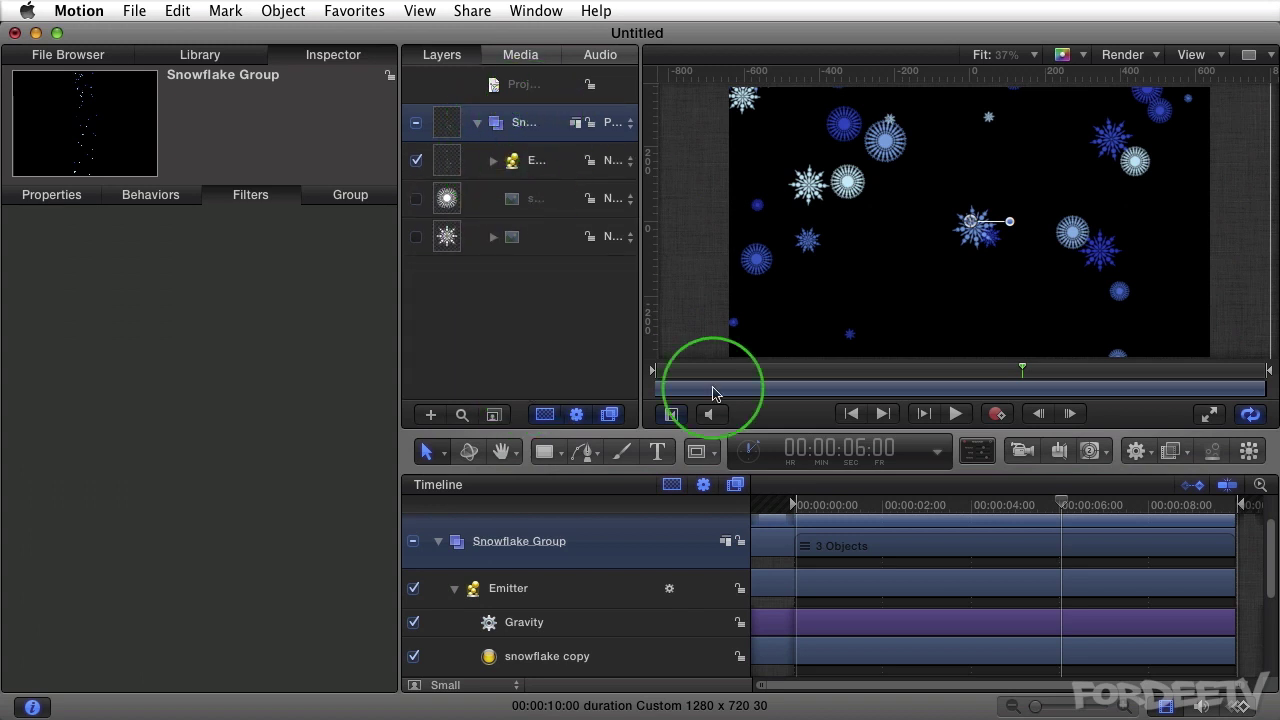
Add a "Happy Holidays" text layer to the Snowflake Group, spanning the project's full duration from the first frame.
left_click(667, 452)
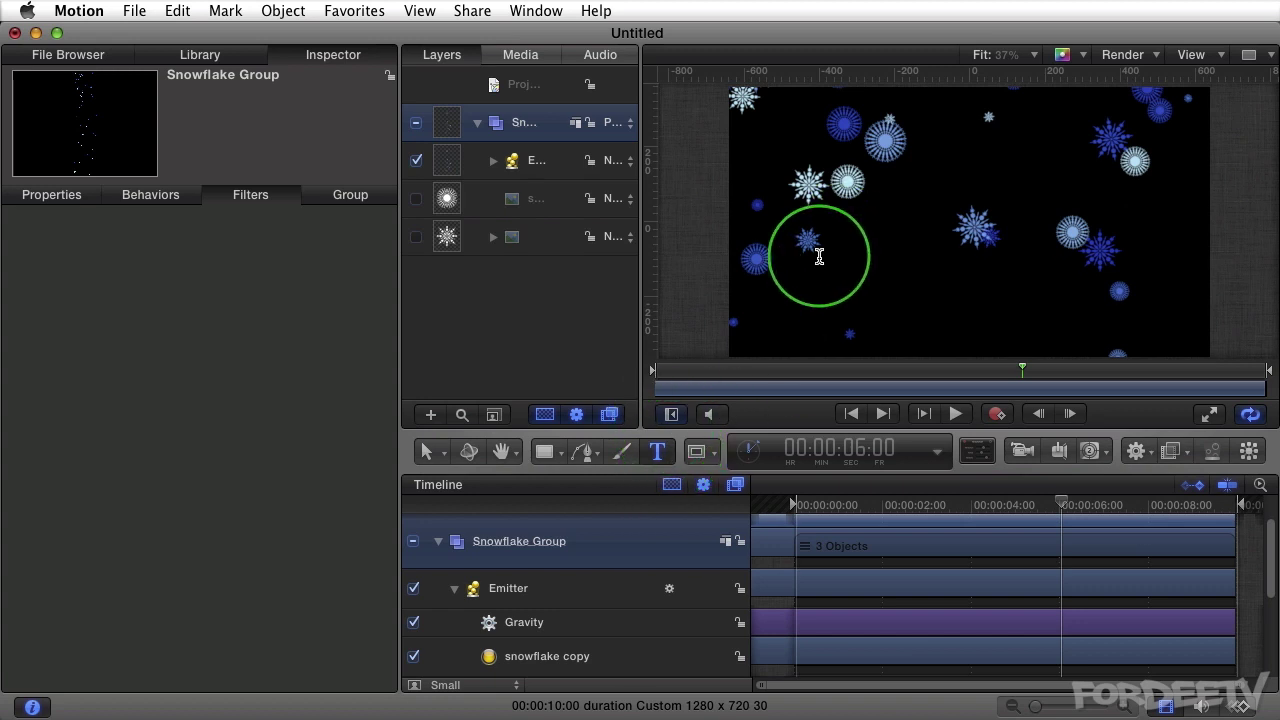
left_click(844, 283)
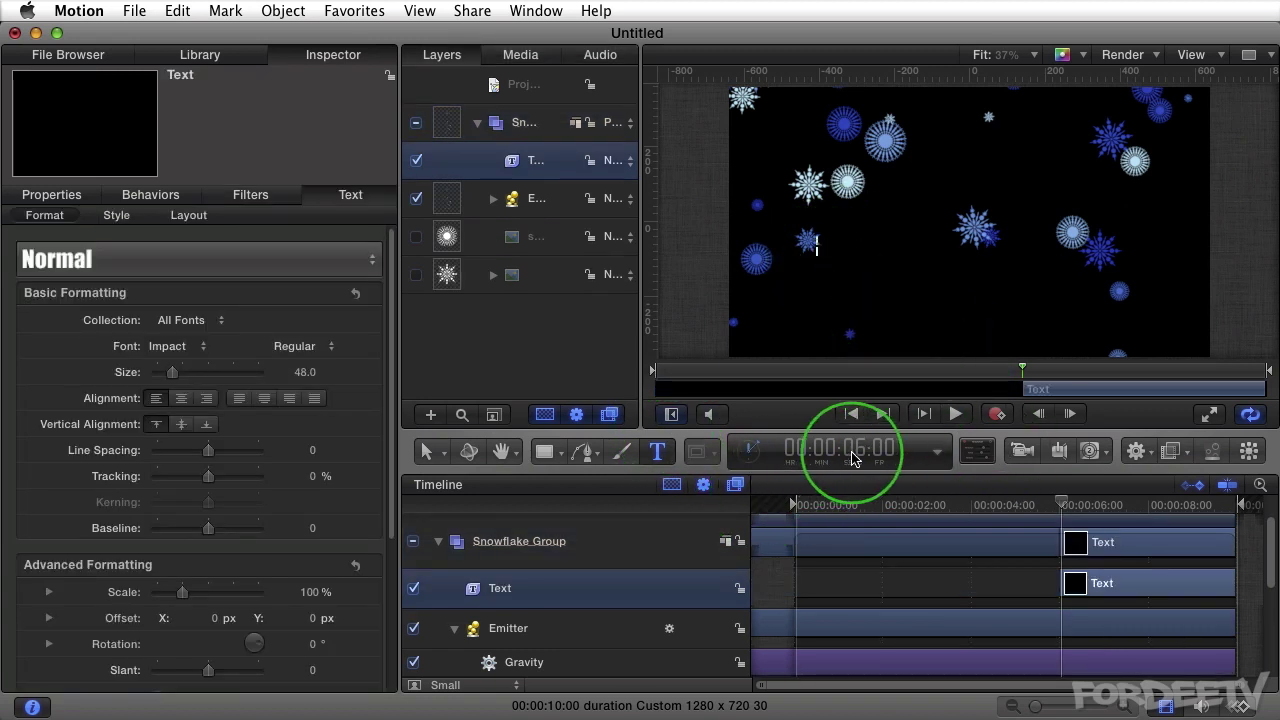
left_click_drag(1125, 604, 868, 586)
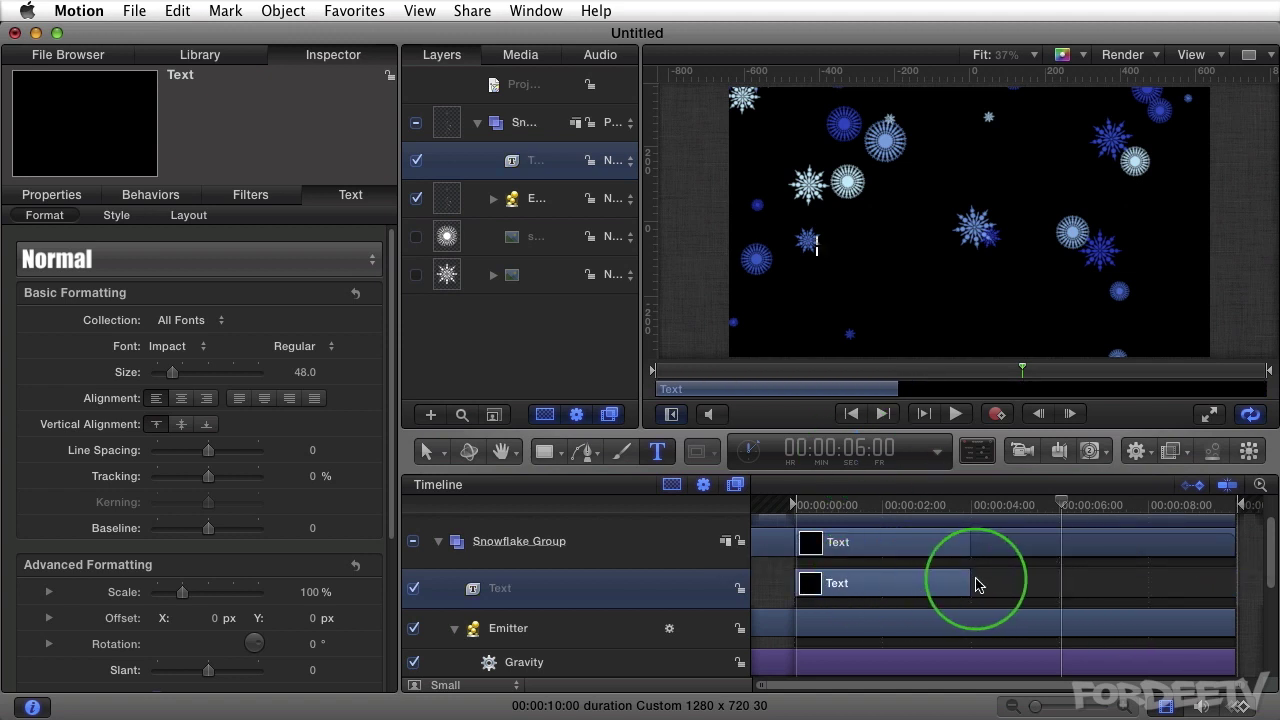
left_click_drag(968, 580, 1232, 582)
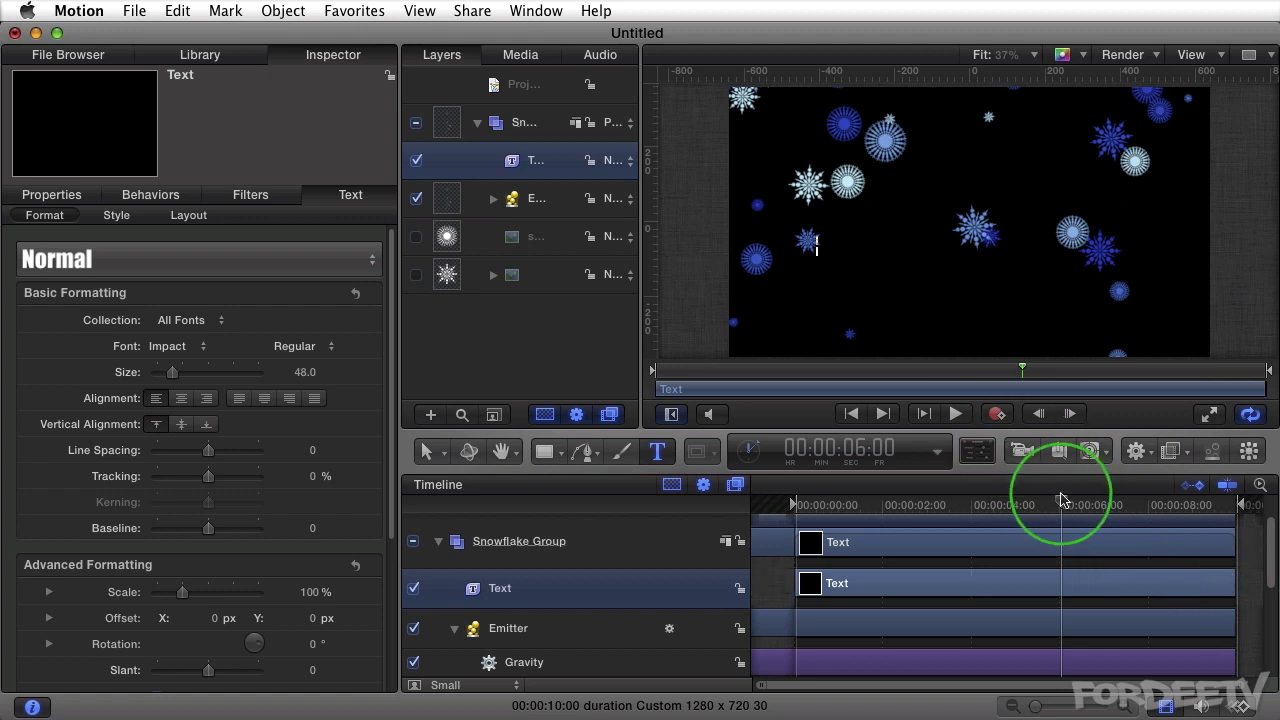
key("Home")
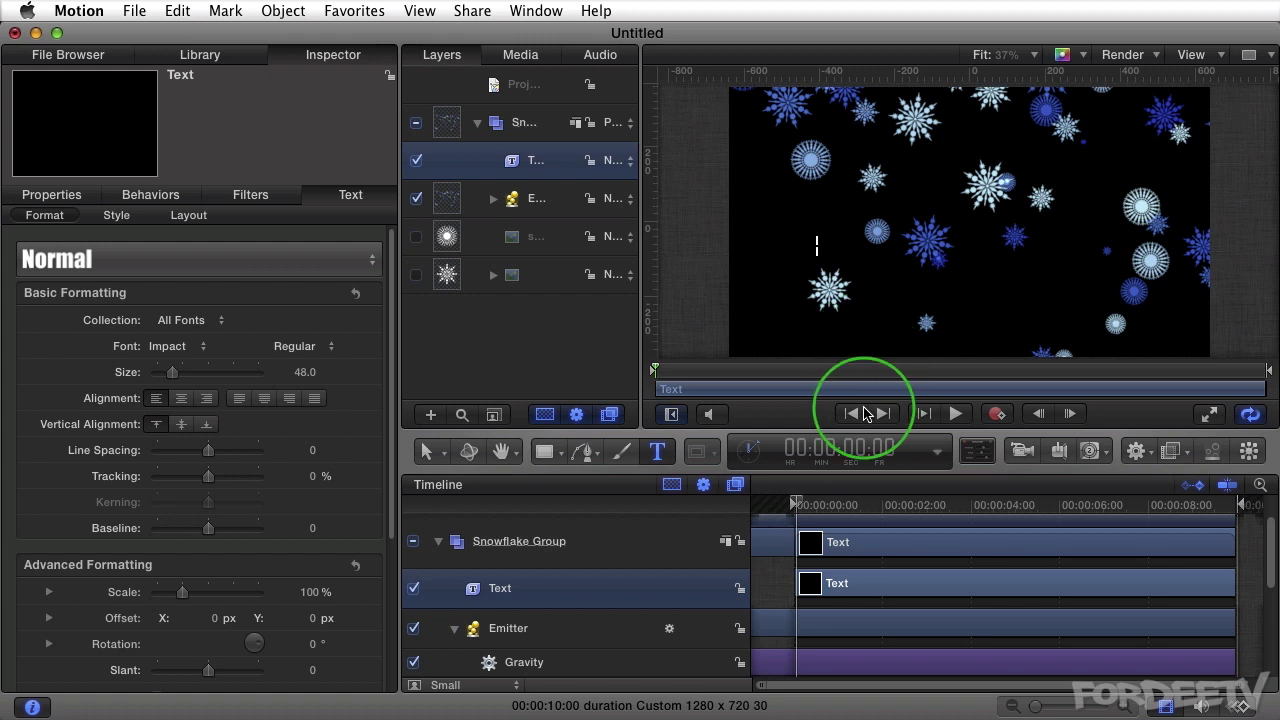
type("Happy Holidays")
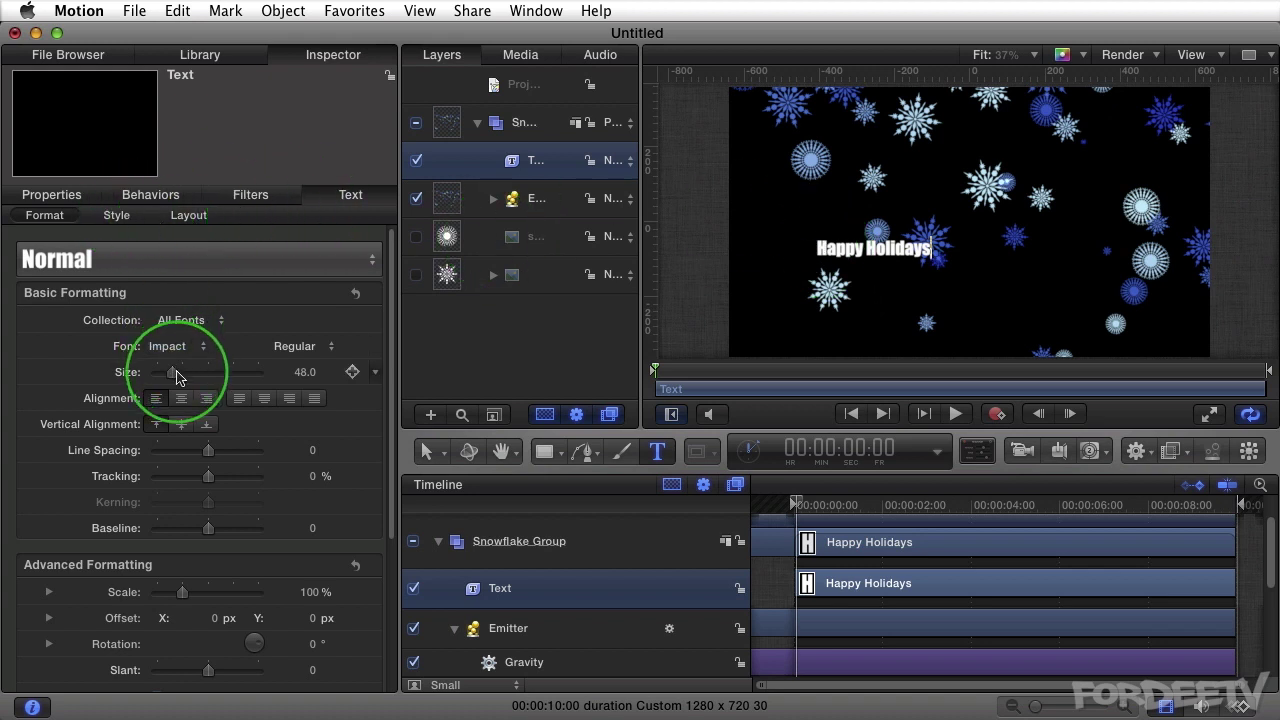
Enlarge the Happy Holidays text to a size of 161 and center it in the frame.
left_click_drag(174, 372, 222, 374)
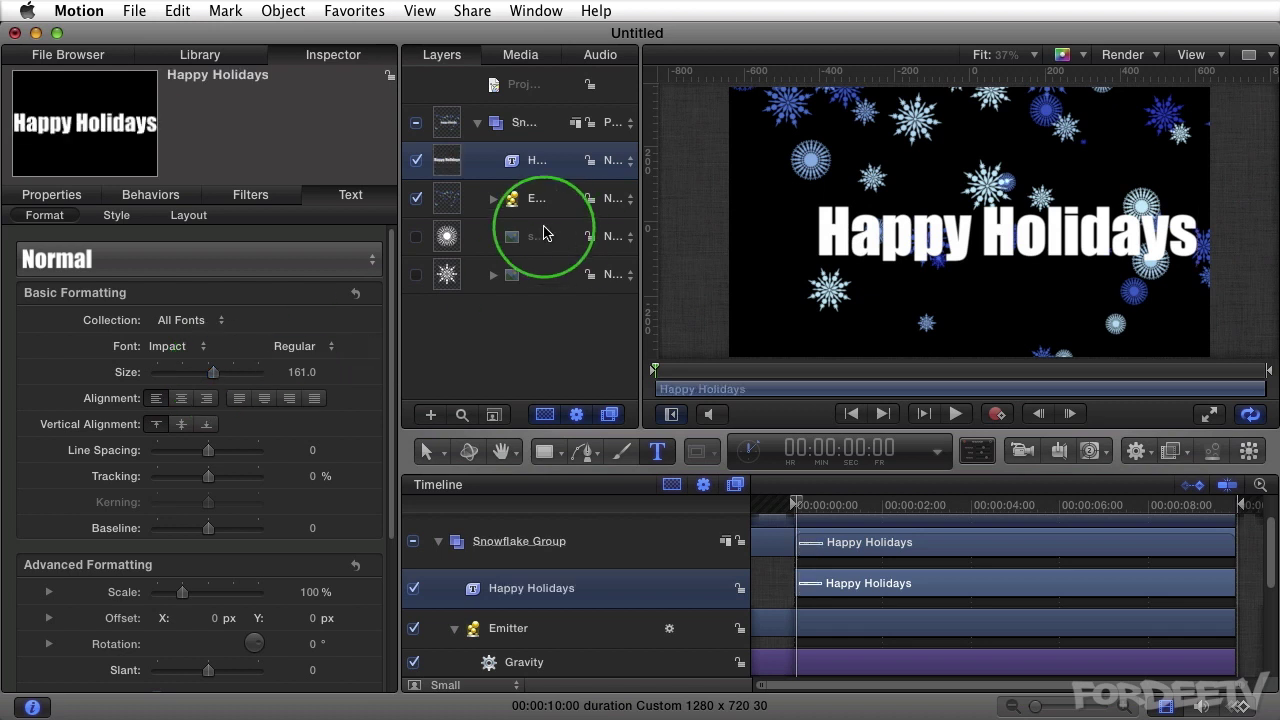
left_click(420, 452)
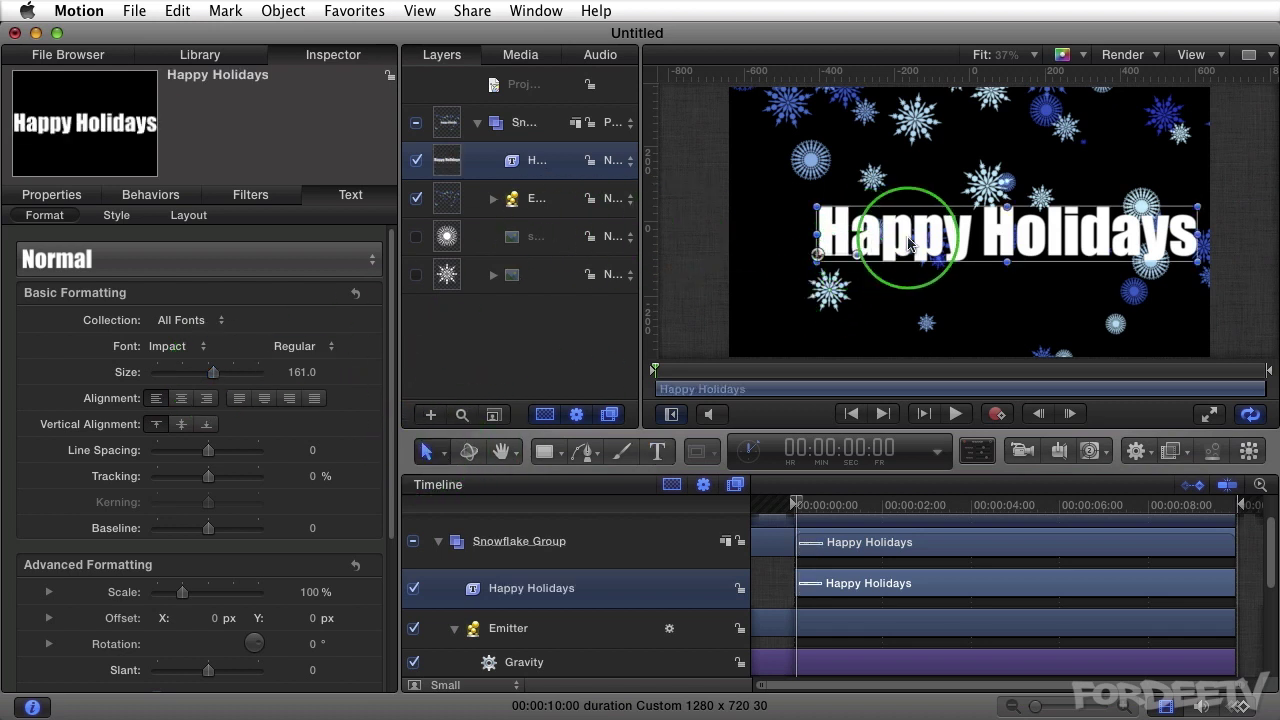
left_click_drag(840, 235, 891, 228)
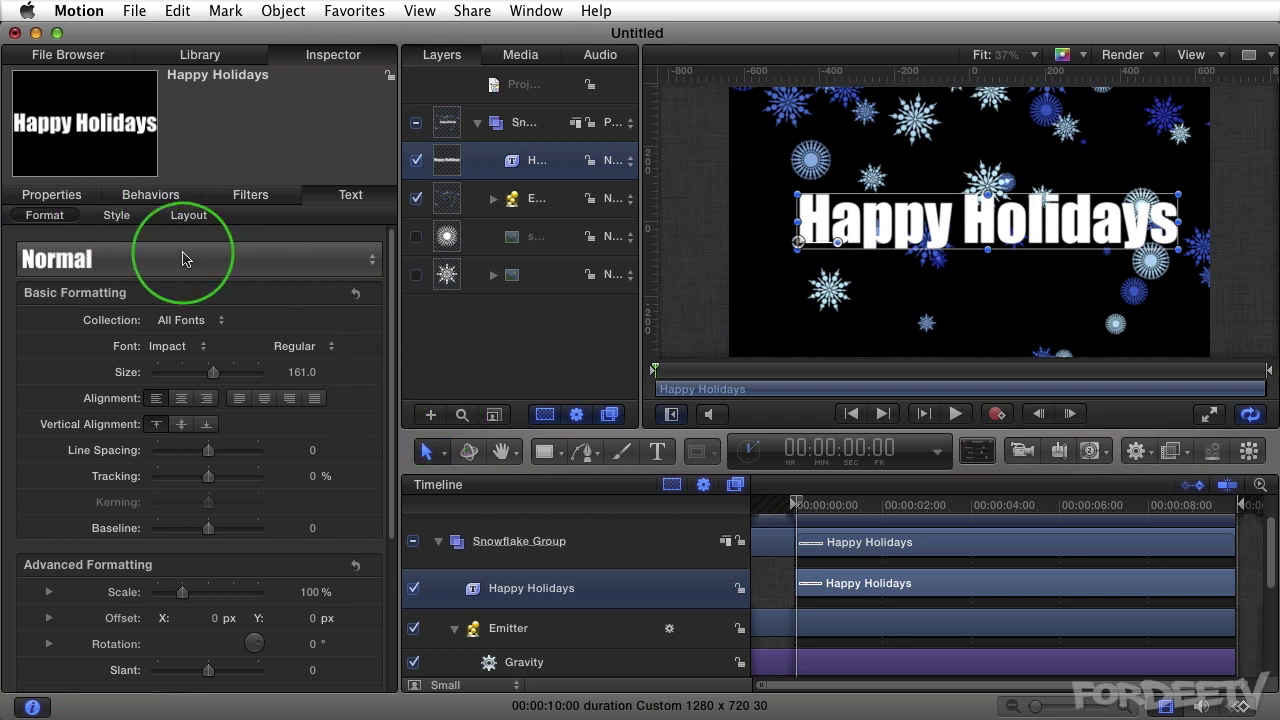
Change the Happy Holidays text's face color to green using a saved color swatch.
left_click(113, 219)
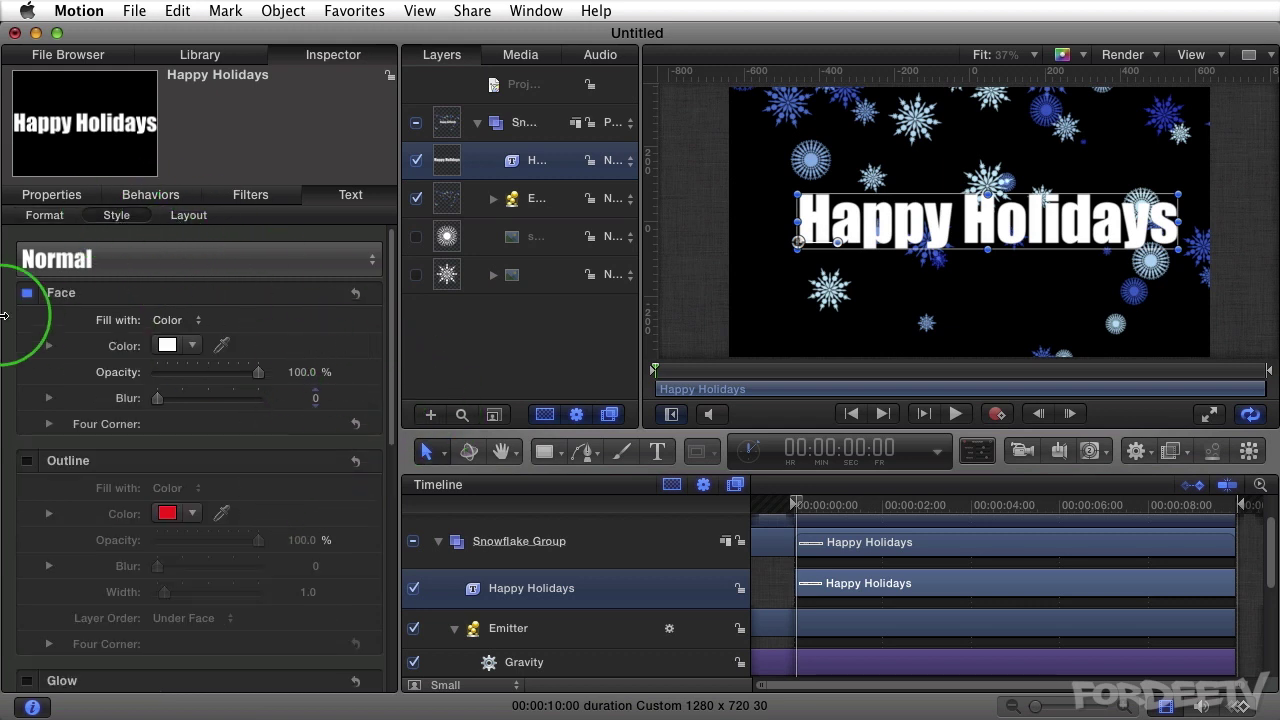
left_click(167, 345)
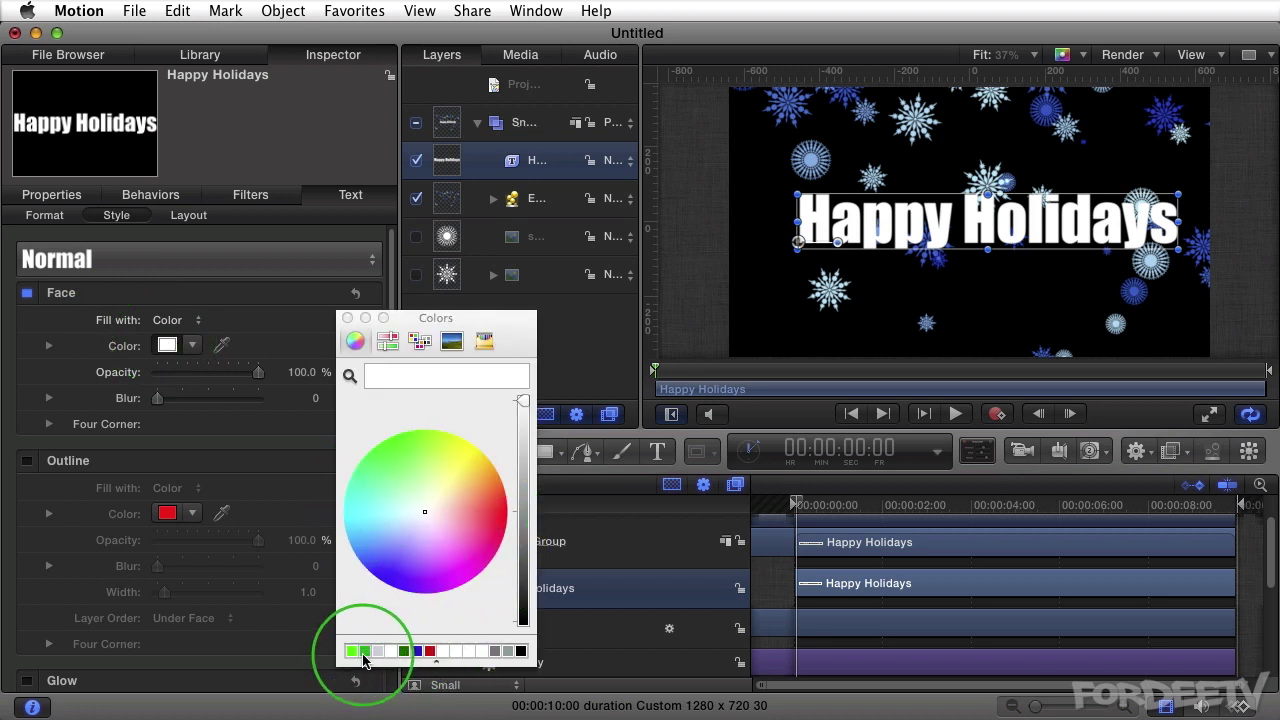
left_click(364, 651)
left_click(348, 318)
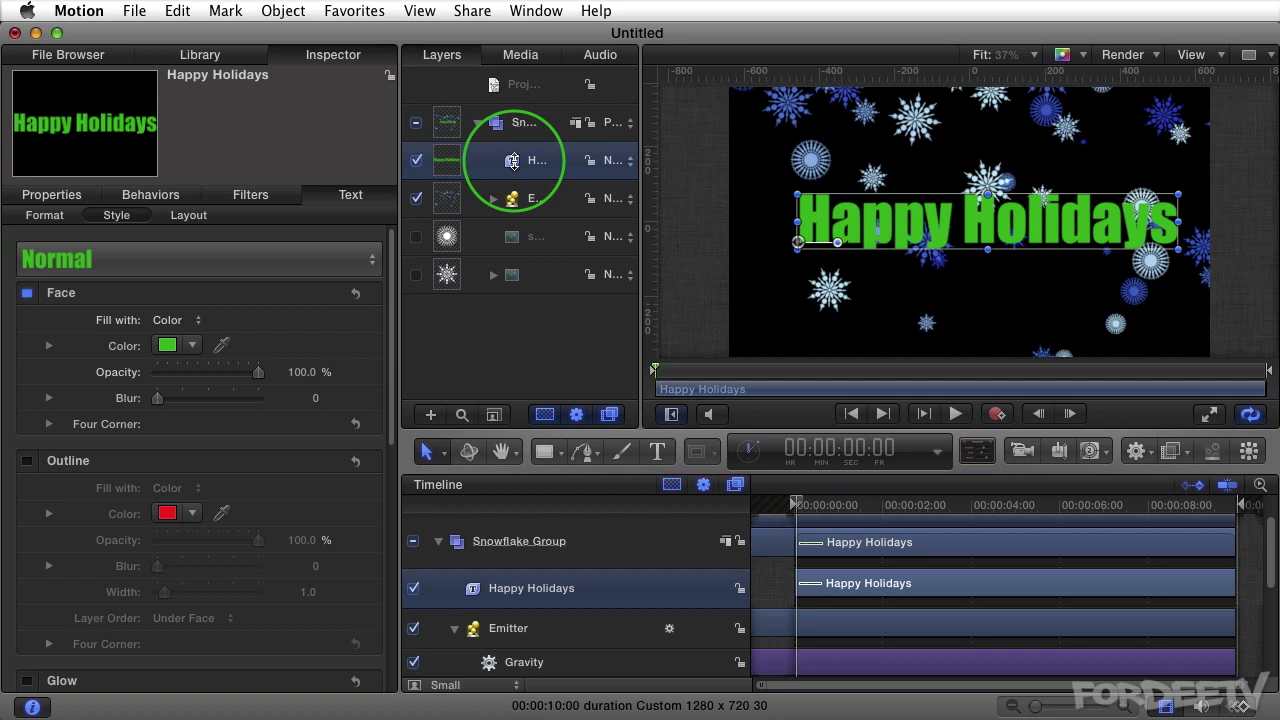
Add a camera, switching the 2D groups to 3D, and play back the scene in the Right view fitted to the canvas.
left_click(1020, 451)
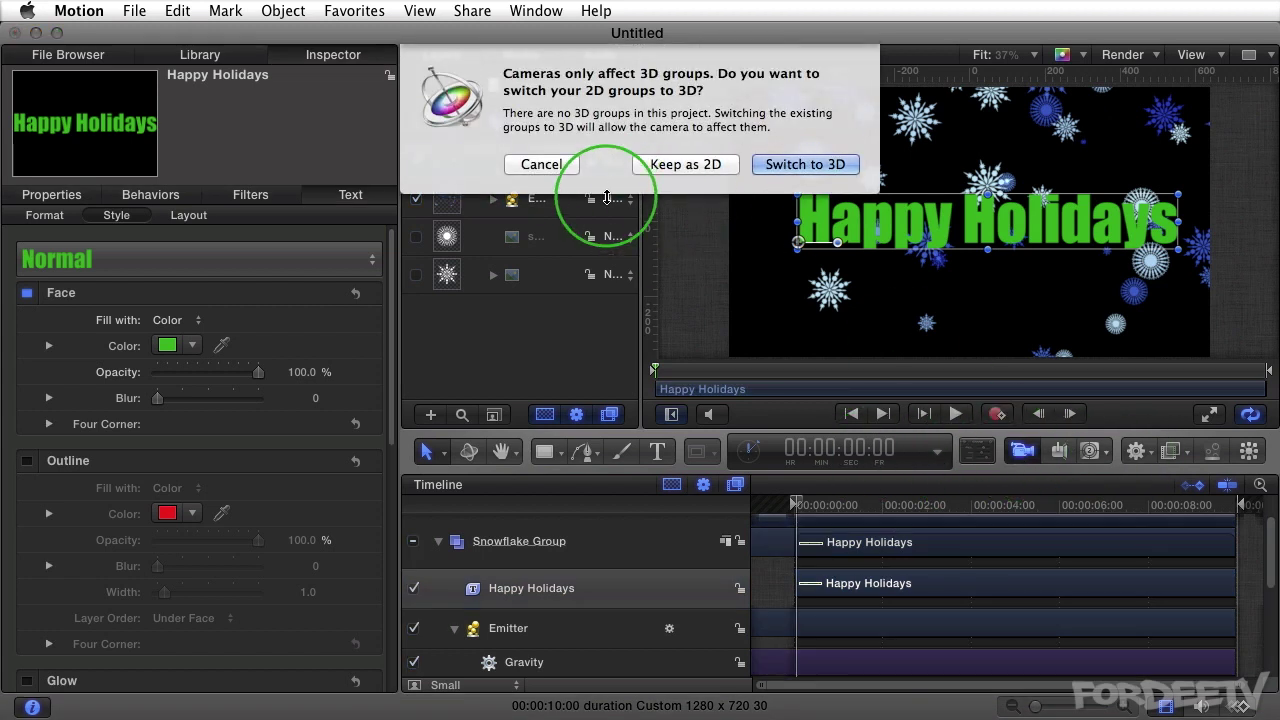
left_click(806, 165)
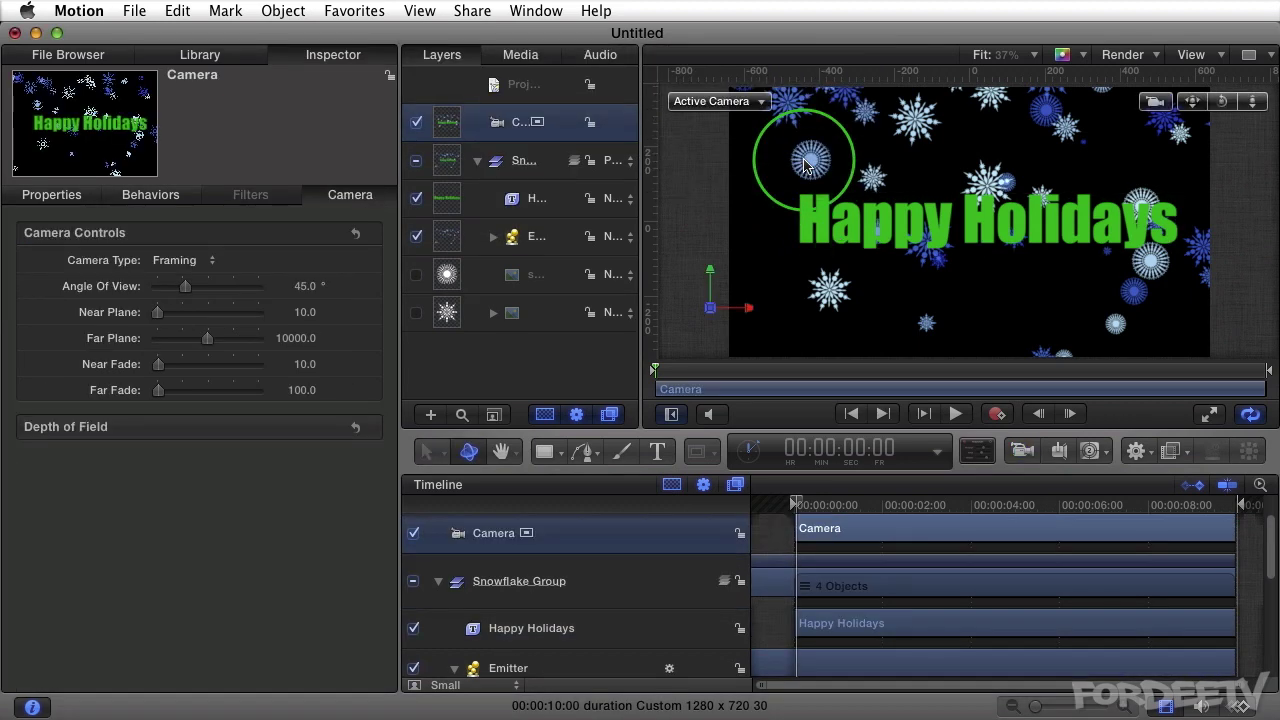
left_click(745, 309)
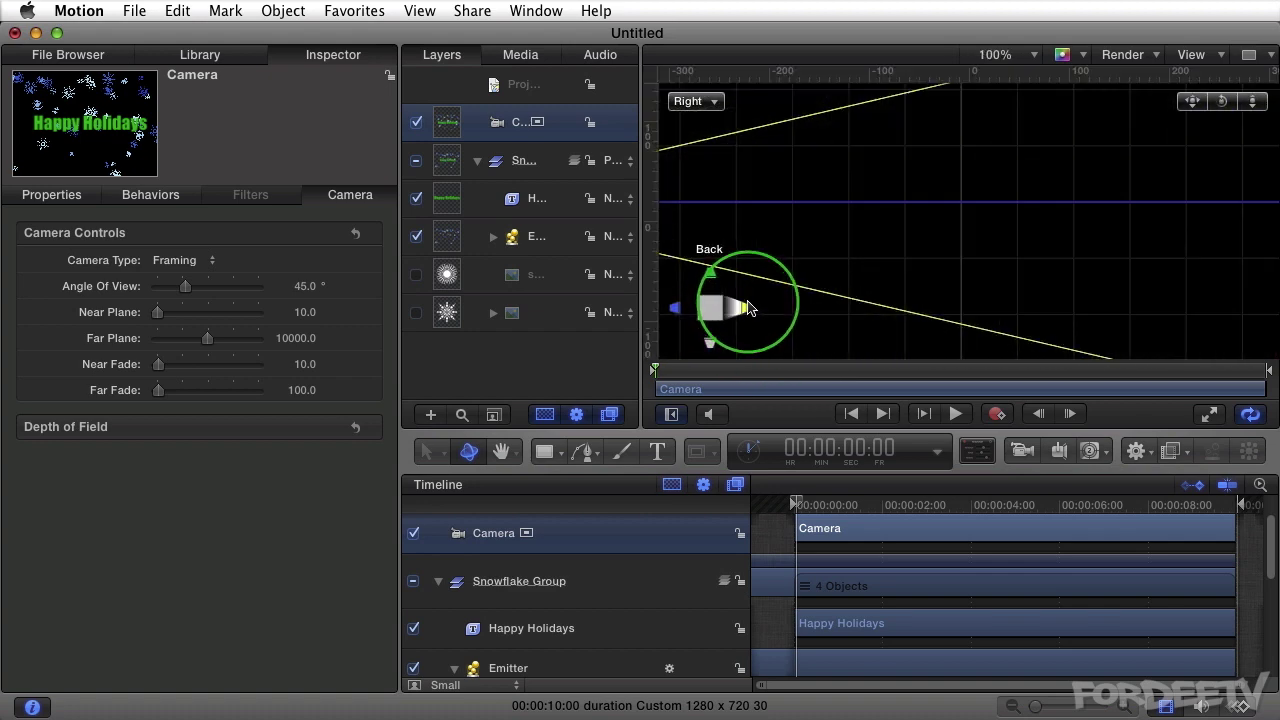
key("shift+z")
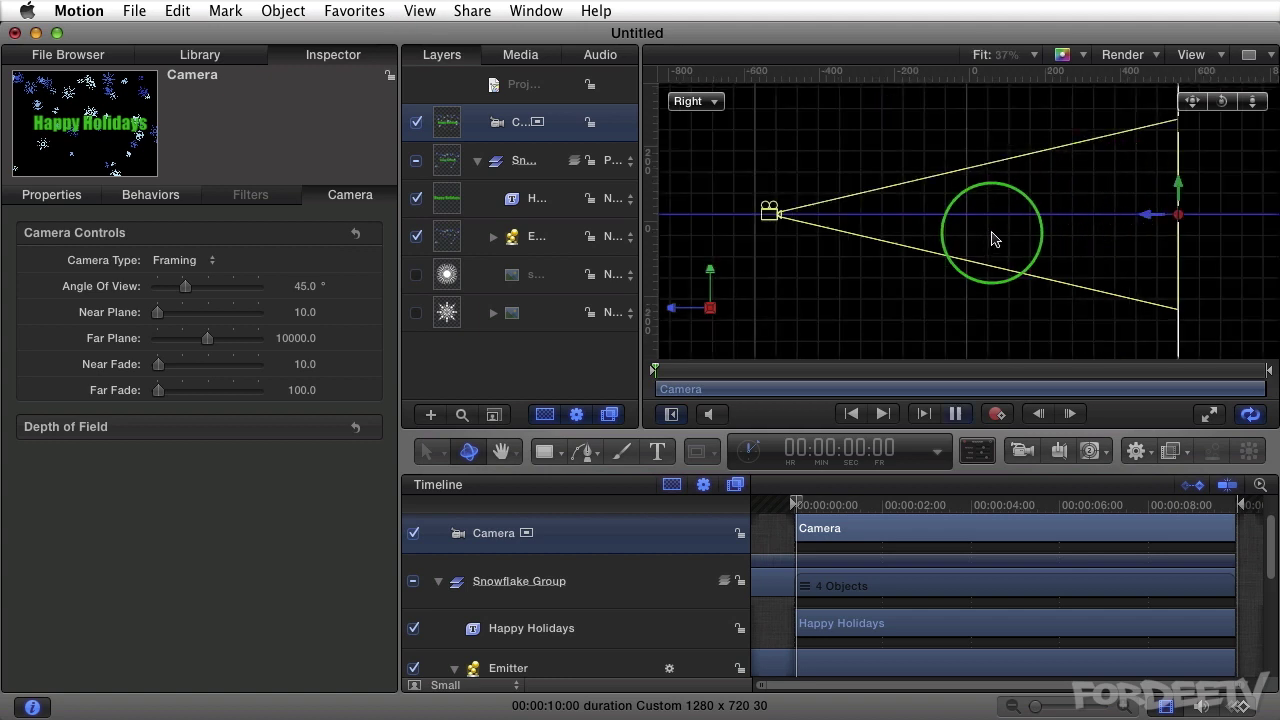
key("space")
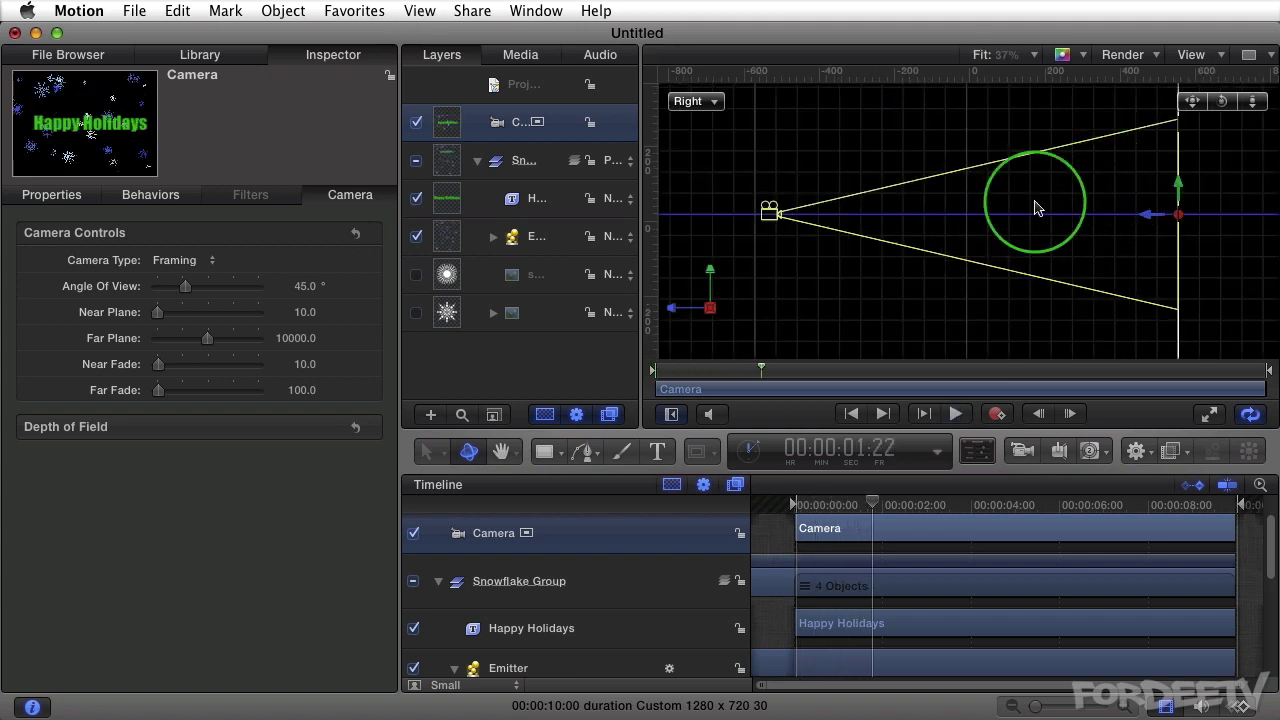
Enable 3D for the emitter and set Render Particles to In Global 3D (Better).
left_click(526, 244)
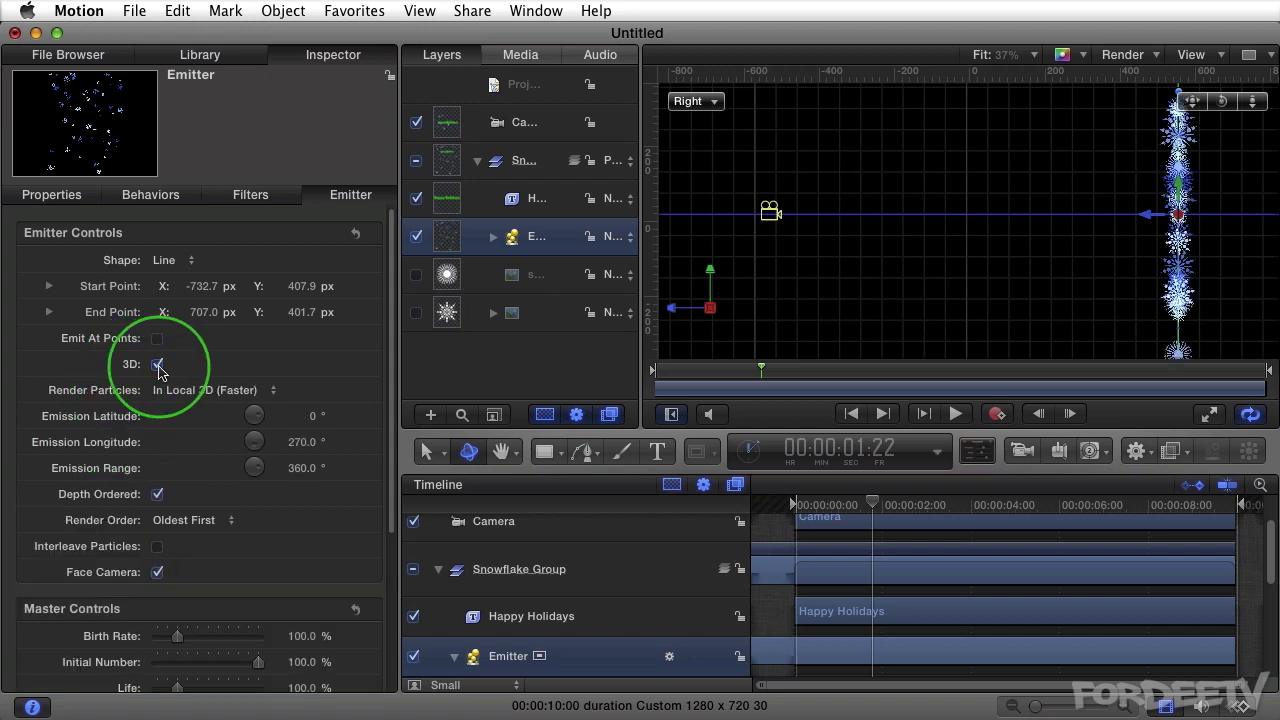
key("space")
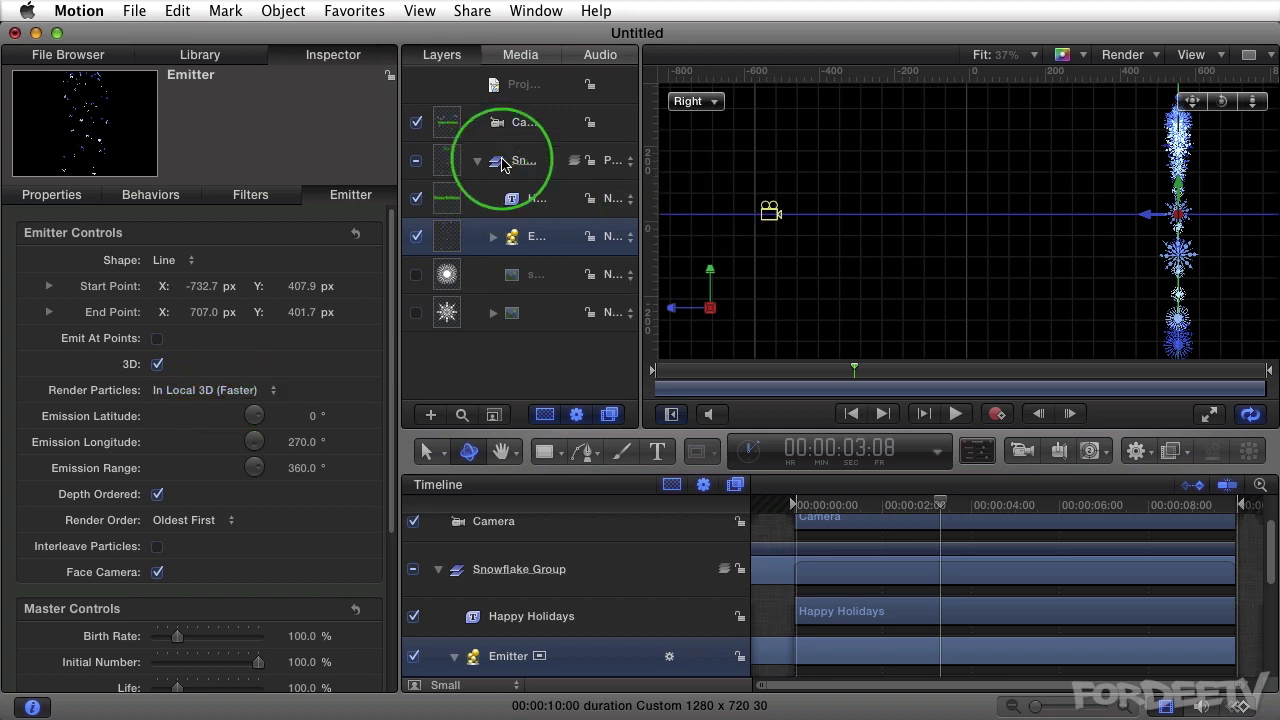
left_click(188, 392)
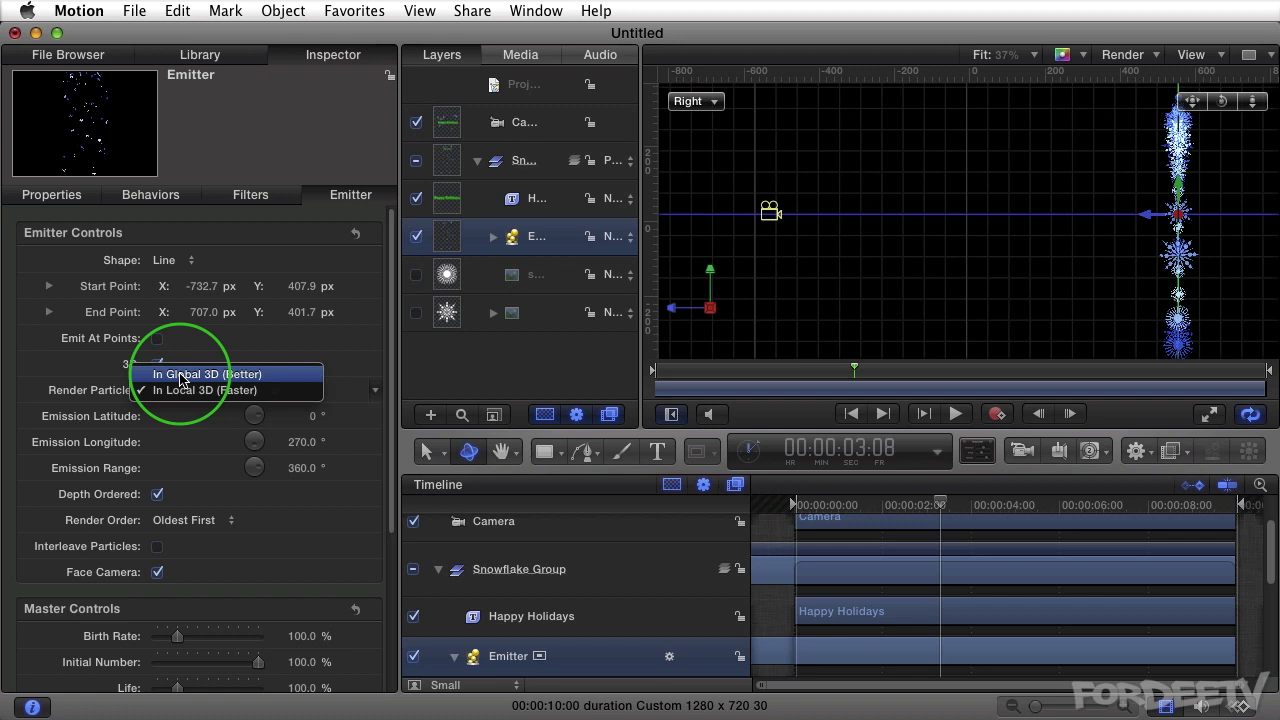
left_click(182, 378)
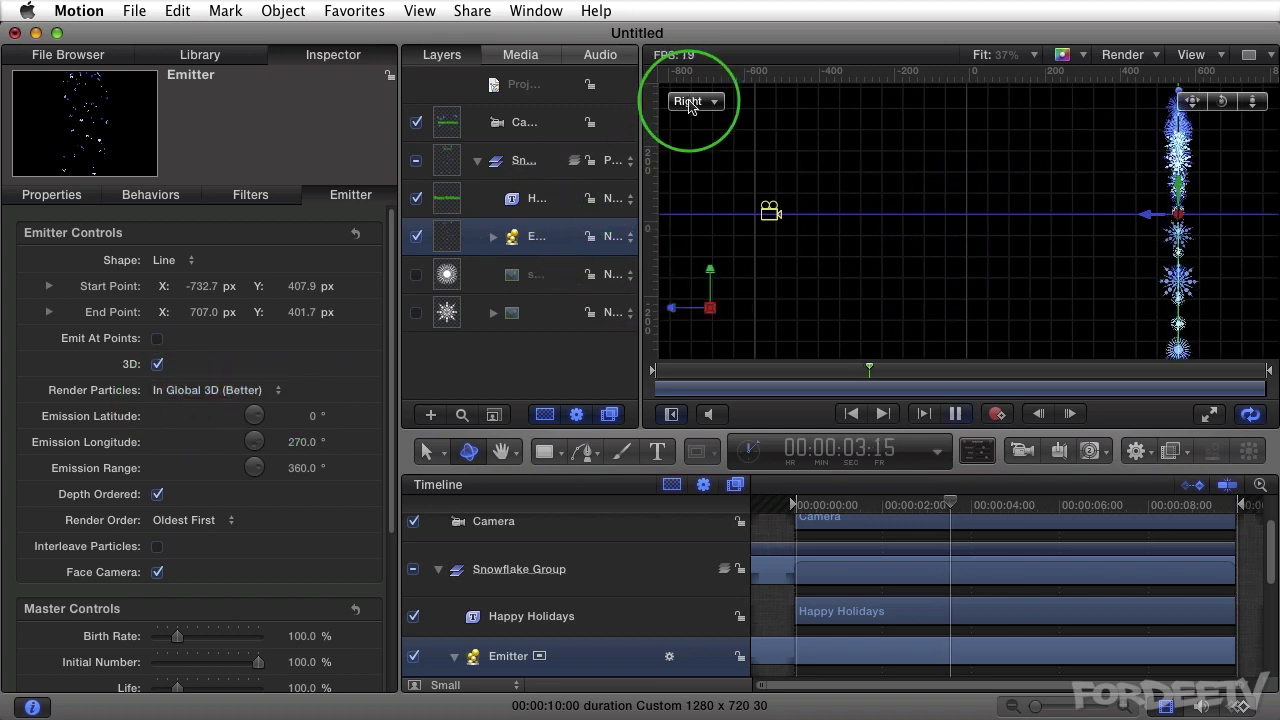
Set the Speed of the emitter's snowflake copy cell to 103 and of its snowflake cell to 81.
key("space")
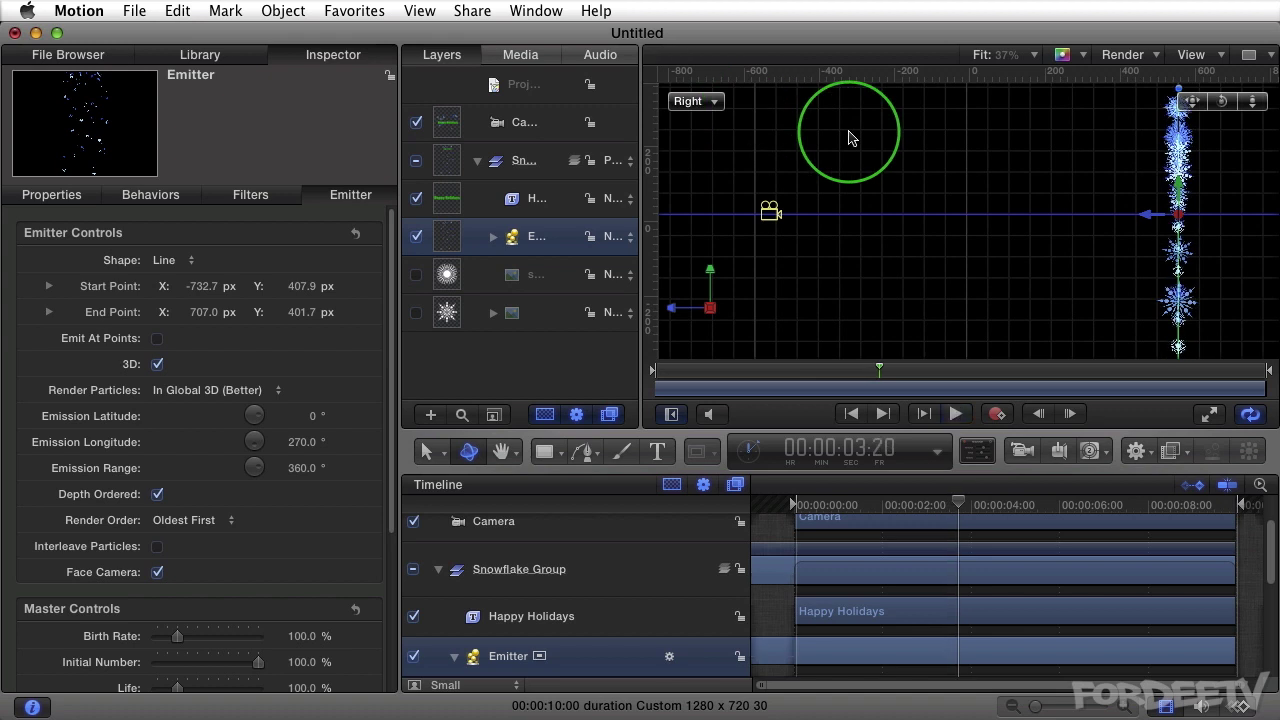
left_click(492, 241)
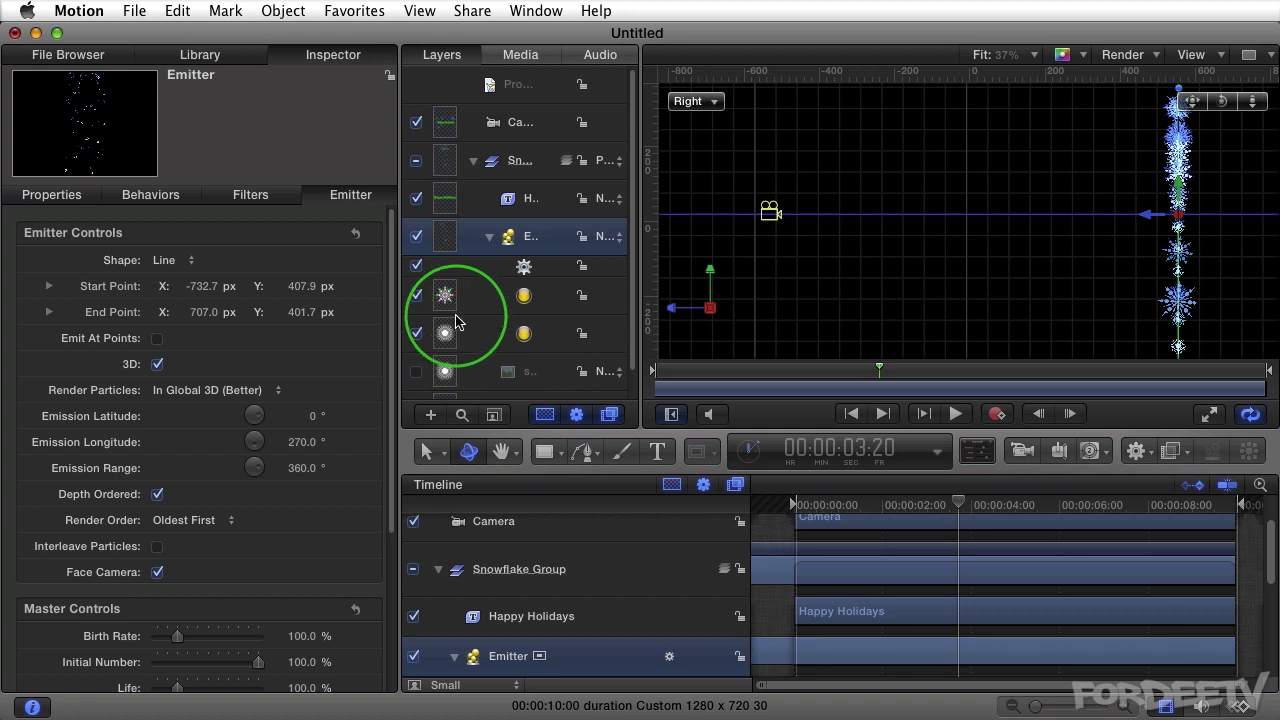
left_click(522, 295)
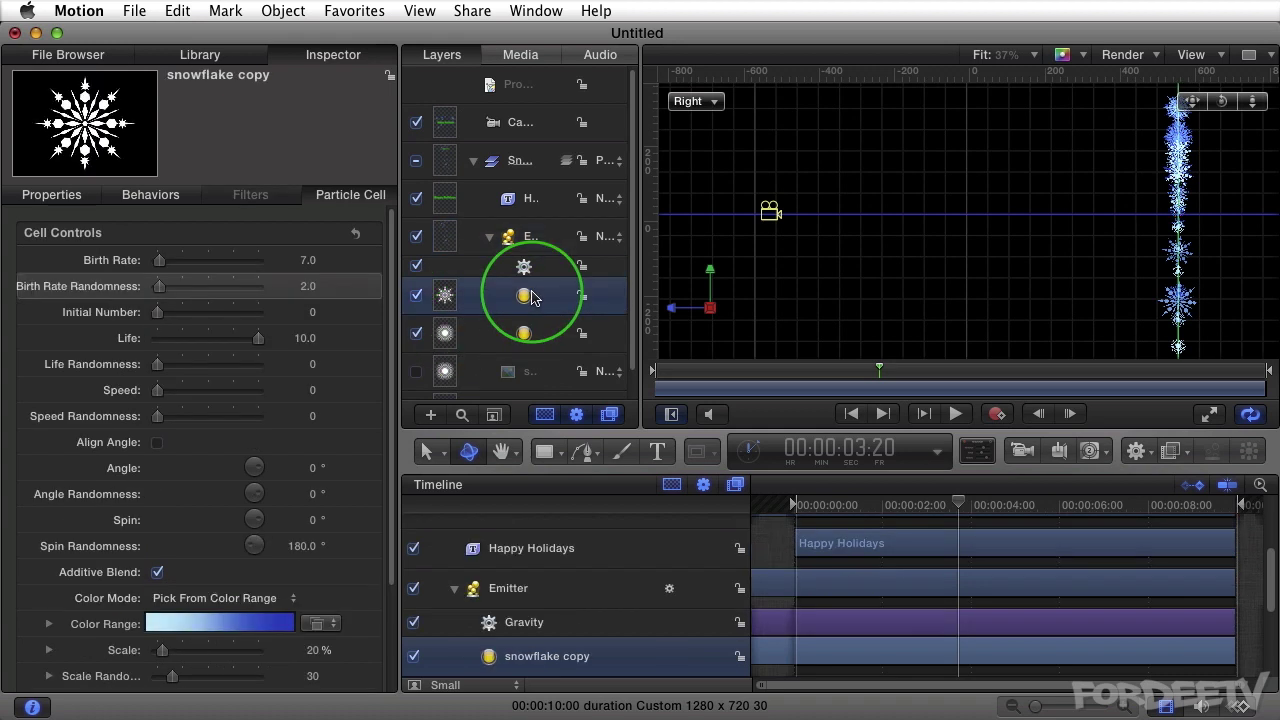
mouse_move(157, 390)
left_mouse_down()
mouse_move(201, 392)
mouse_move(172, 390)
left_mouse_up()
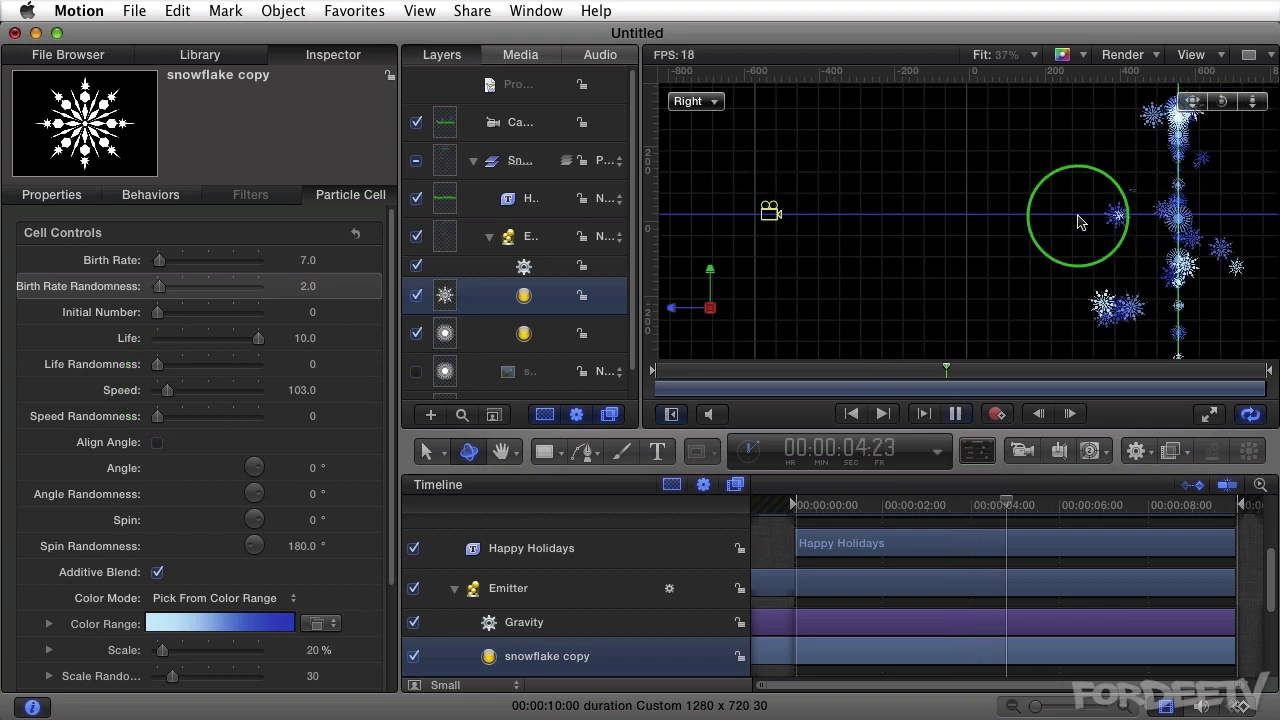
key("space")
left_click(533, 338)
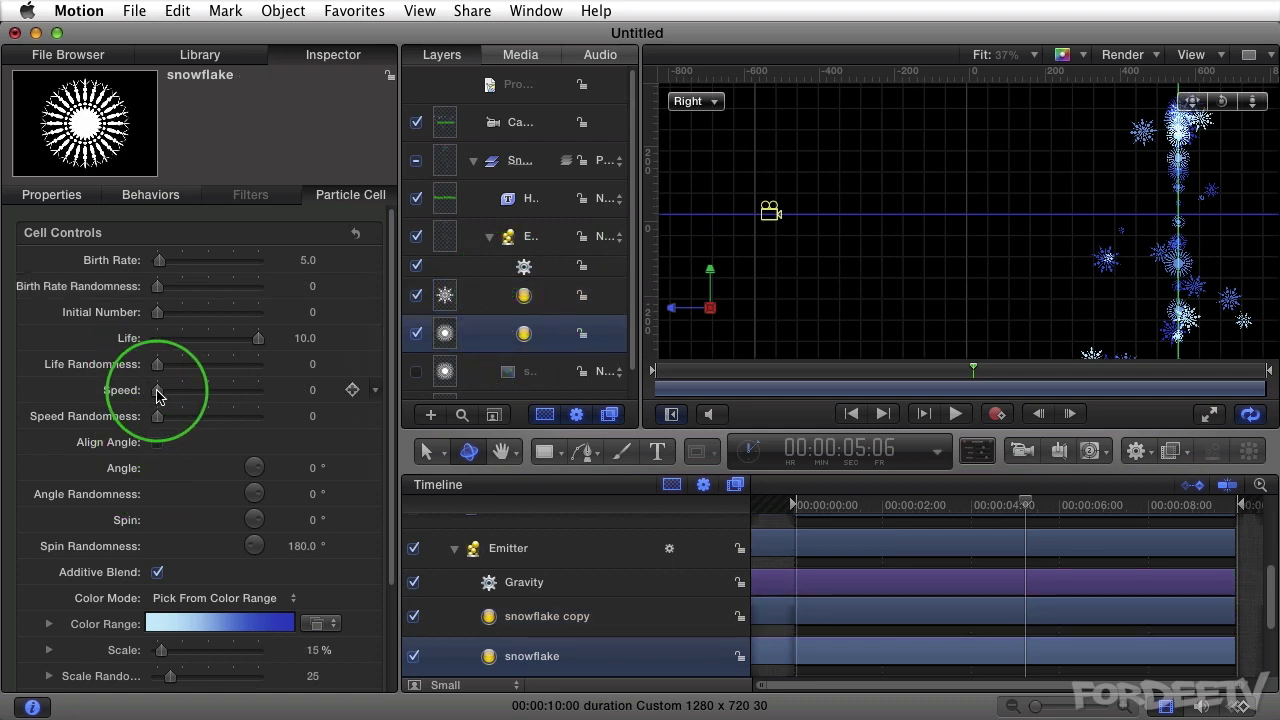
left_click_drag(156, 396, 167, 397)
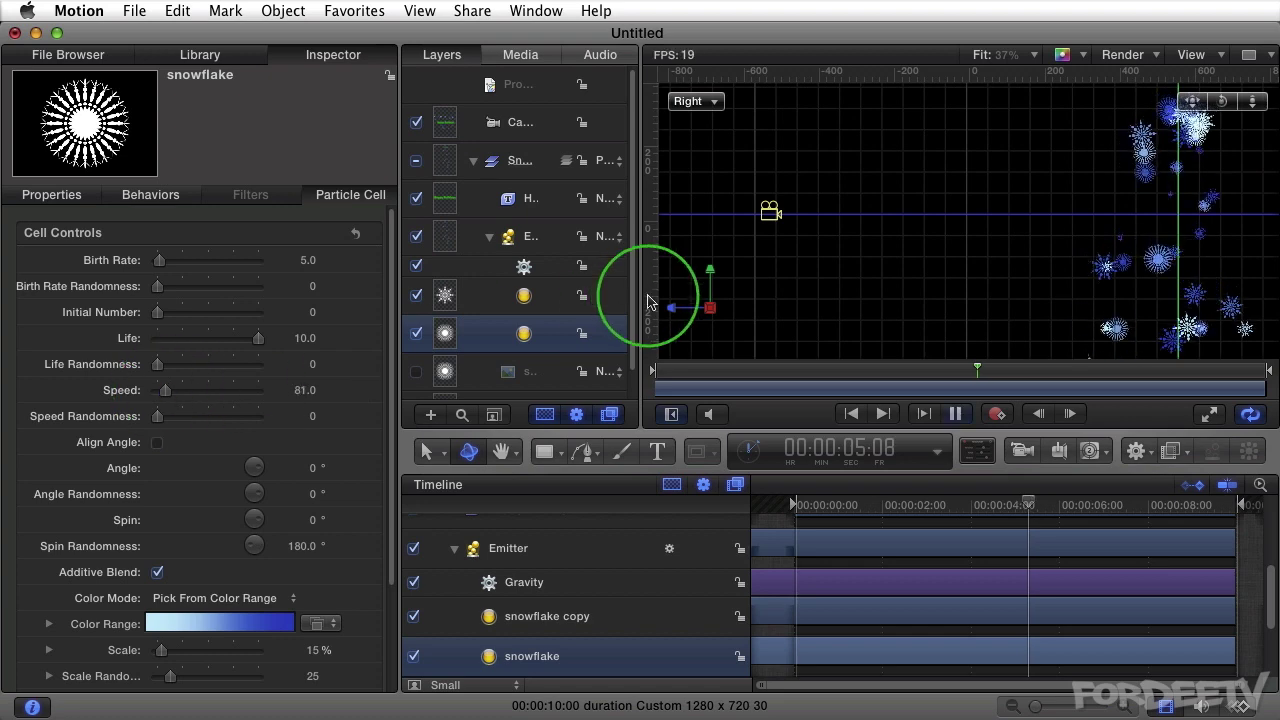
Move the Happy Holidays text slightly toward the camera along its Z axis and switch the canvas to the Active Camera view.
left_click(516, 199)
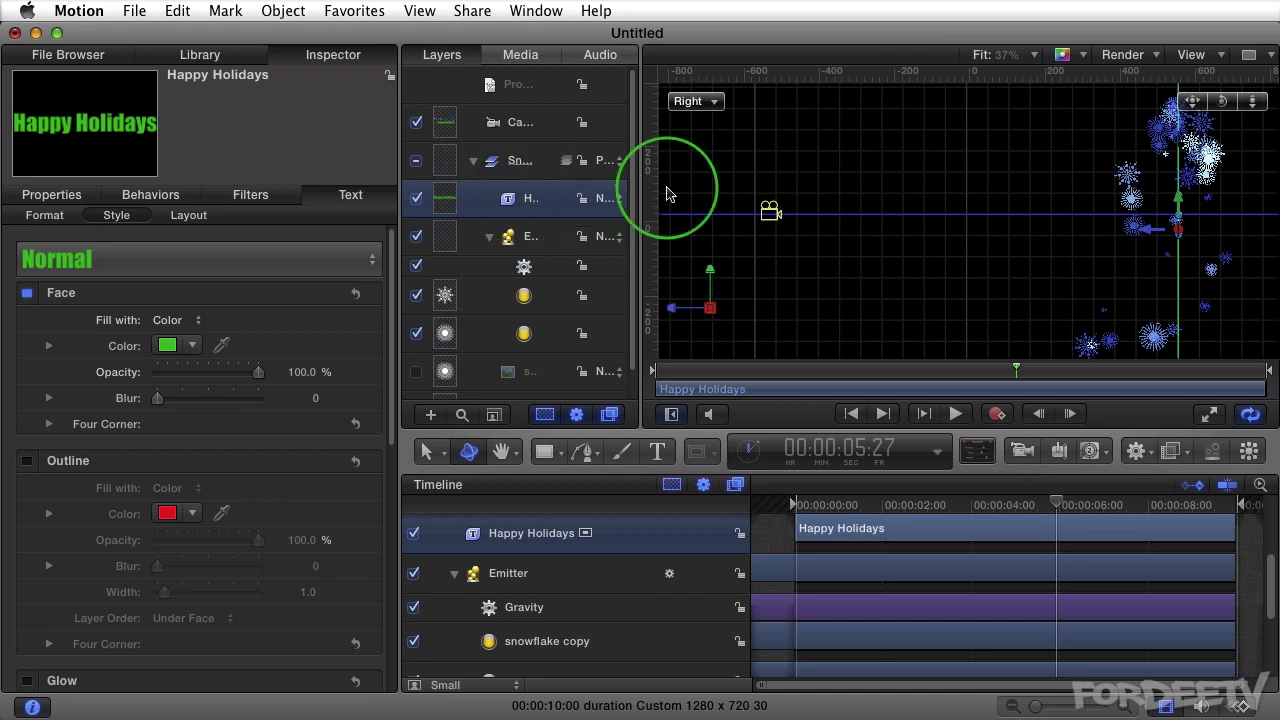
left_click(1150, 232)
left_click_drag(1150, 232, 1128, 226)
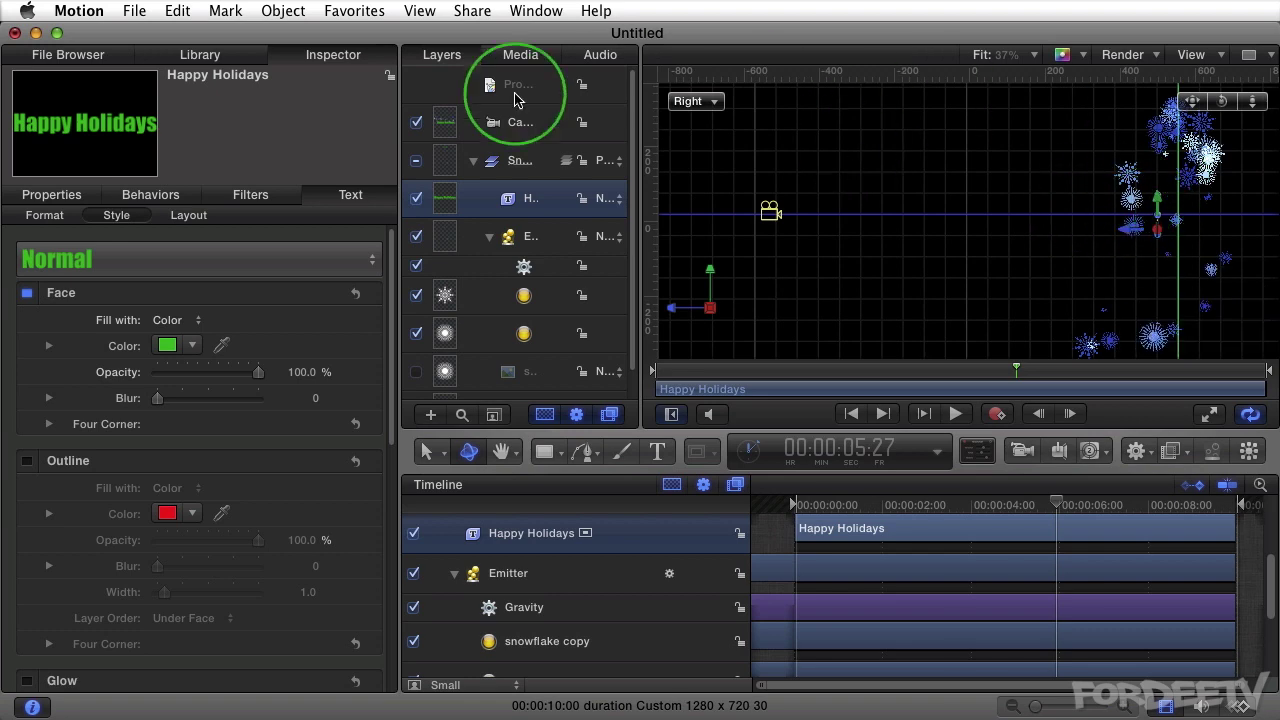
left_click(702, 101)
key("Escape")
key("ctrl+a")
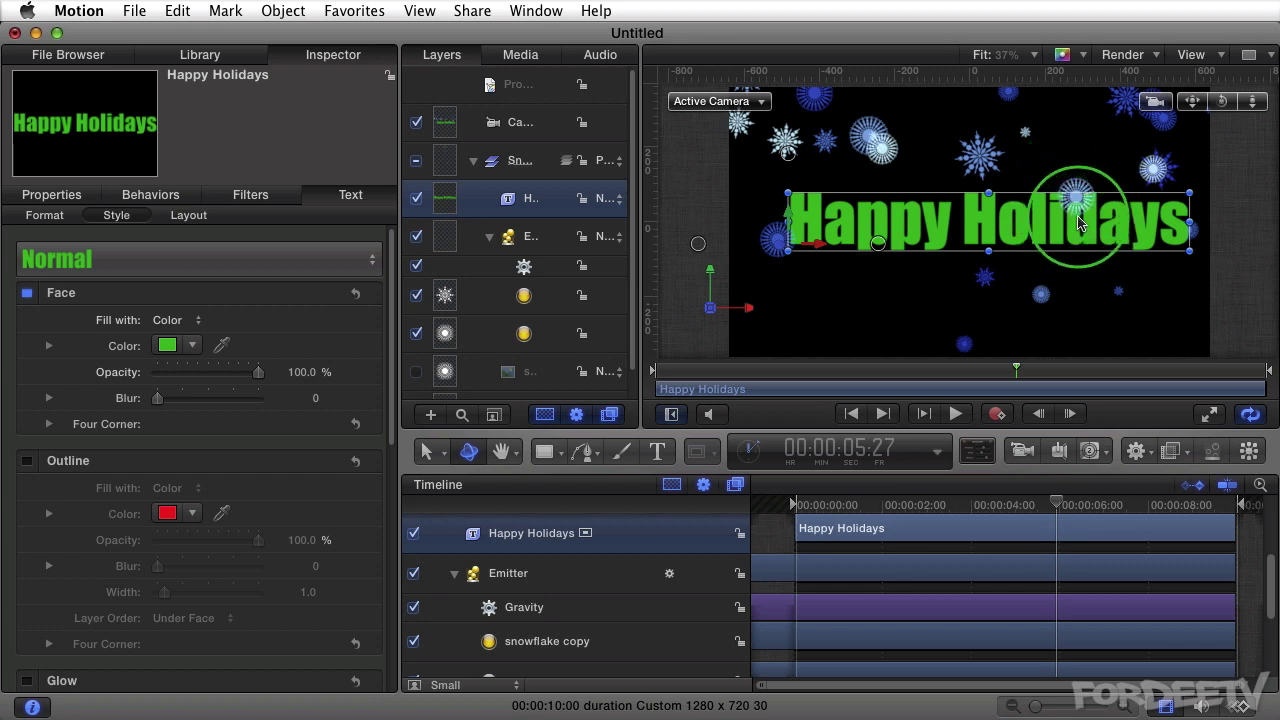
Add a Gradient generator in its own group and place that group beneath the Snowflake Group as a background.
left_click(518, 236)
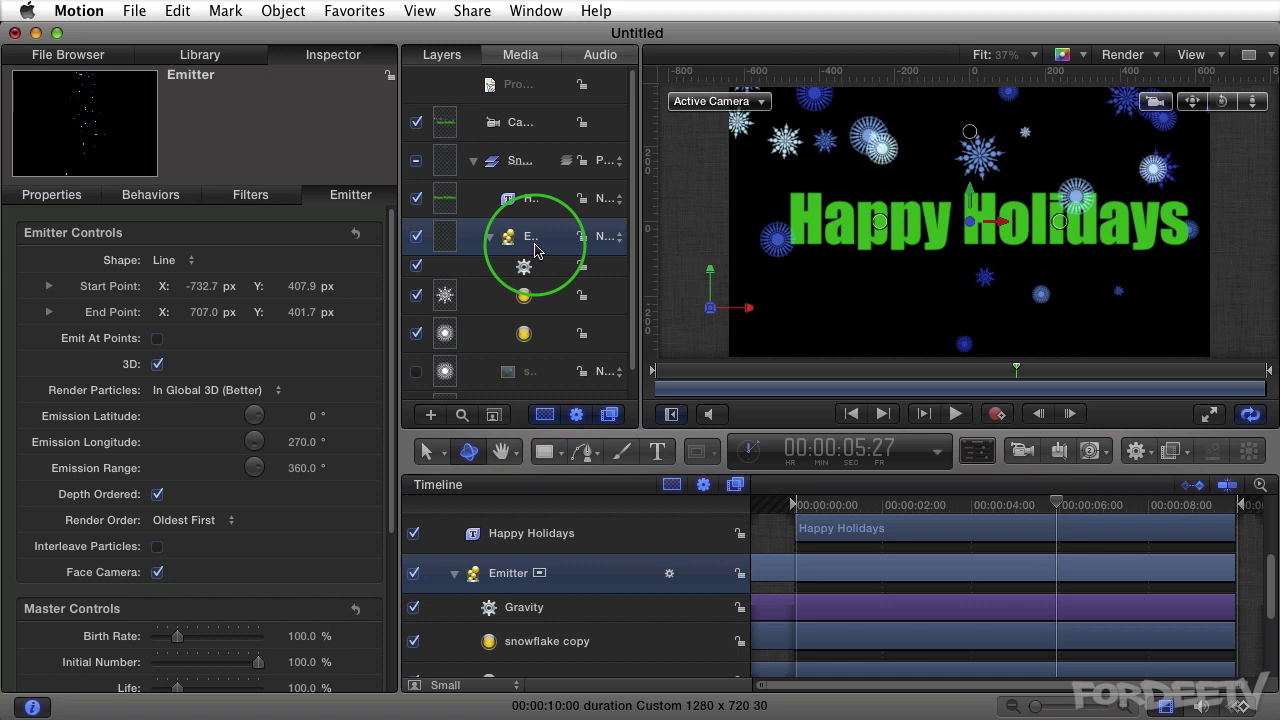
left_click(472, 161)
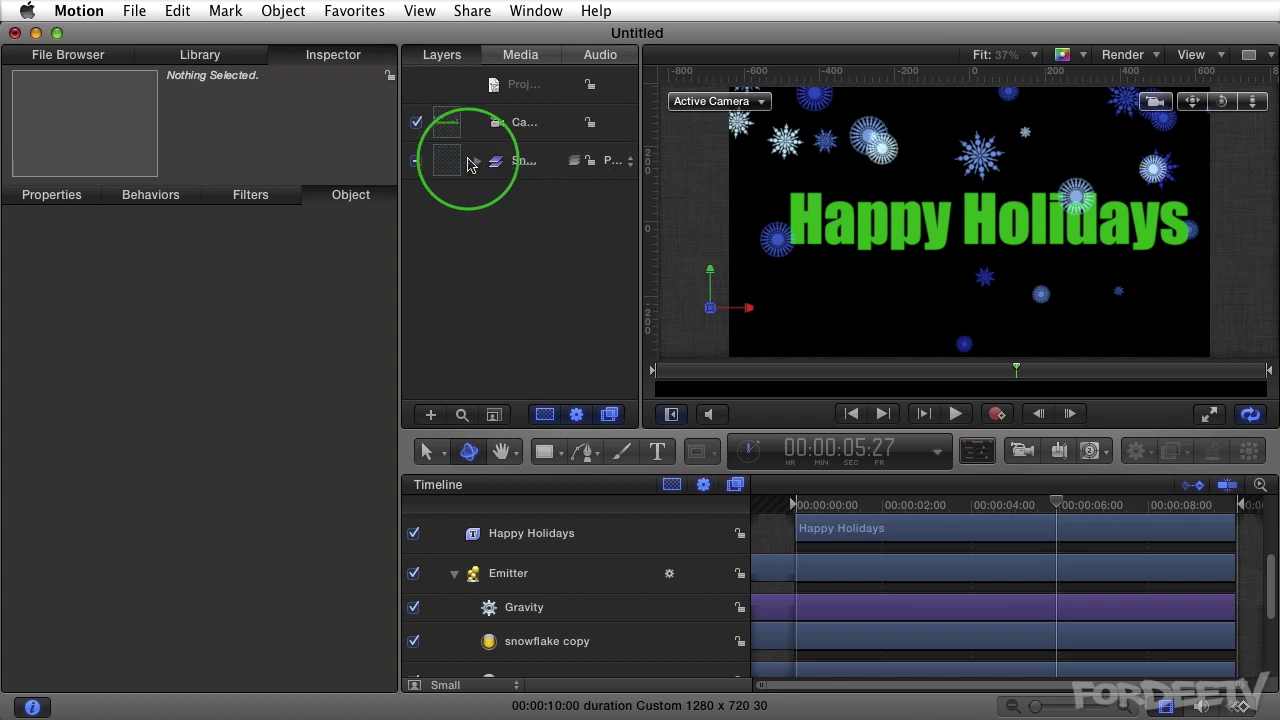
left_click(200, 56)
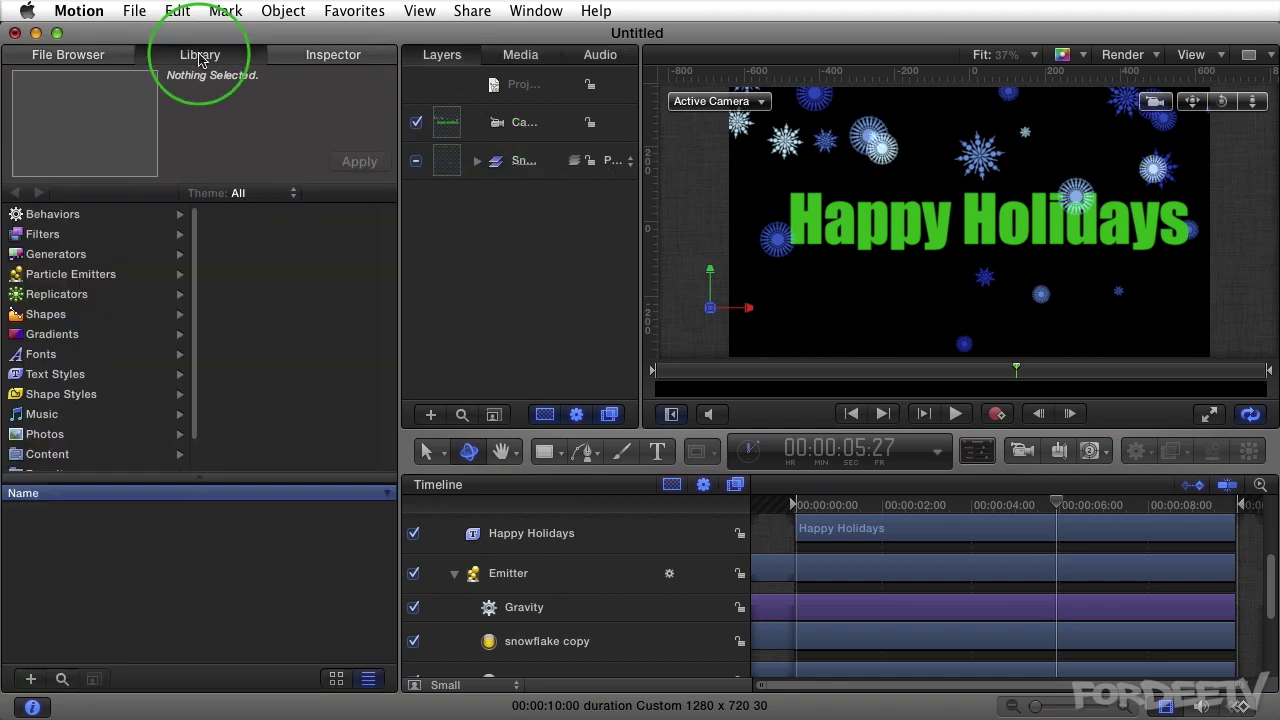
left_click(57, 318)
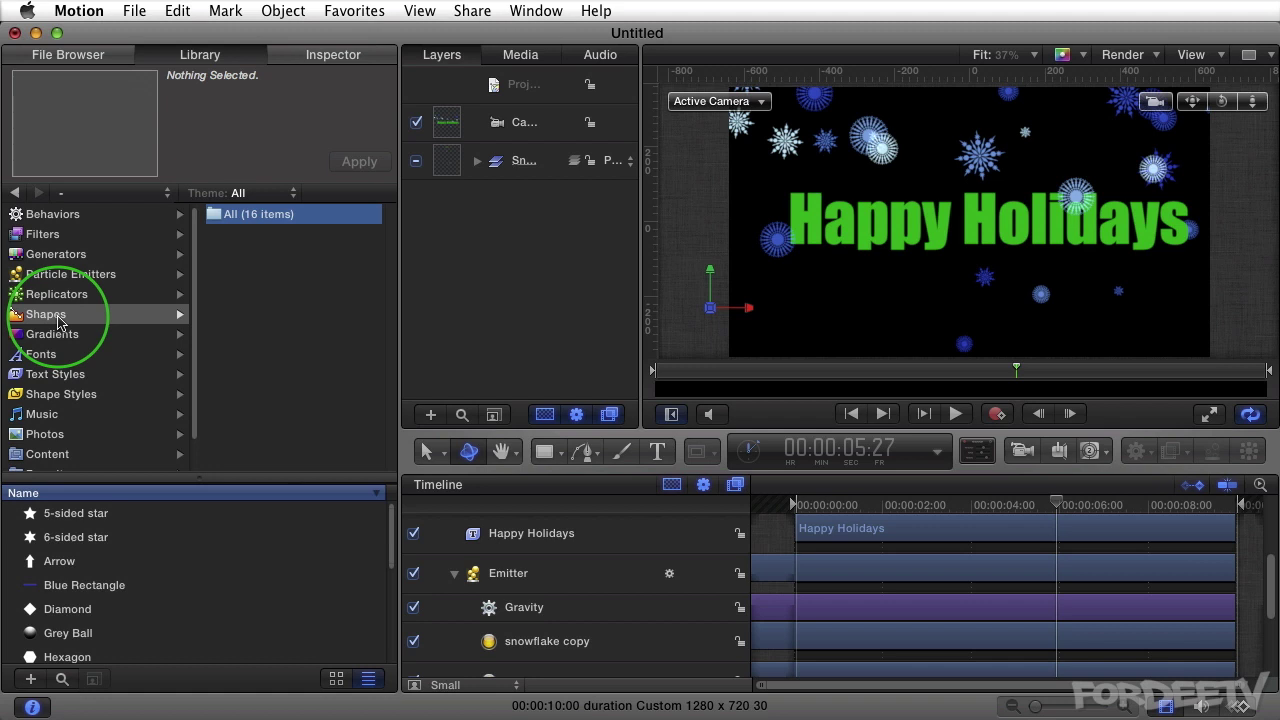
left_click(55, 334)
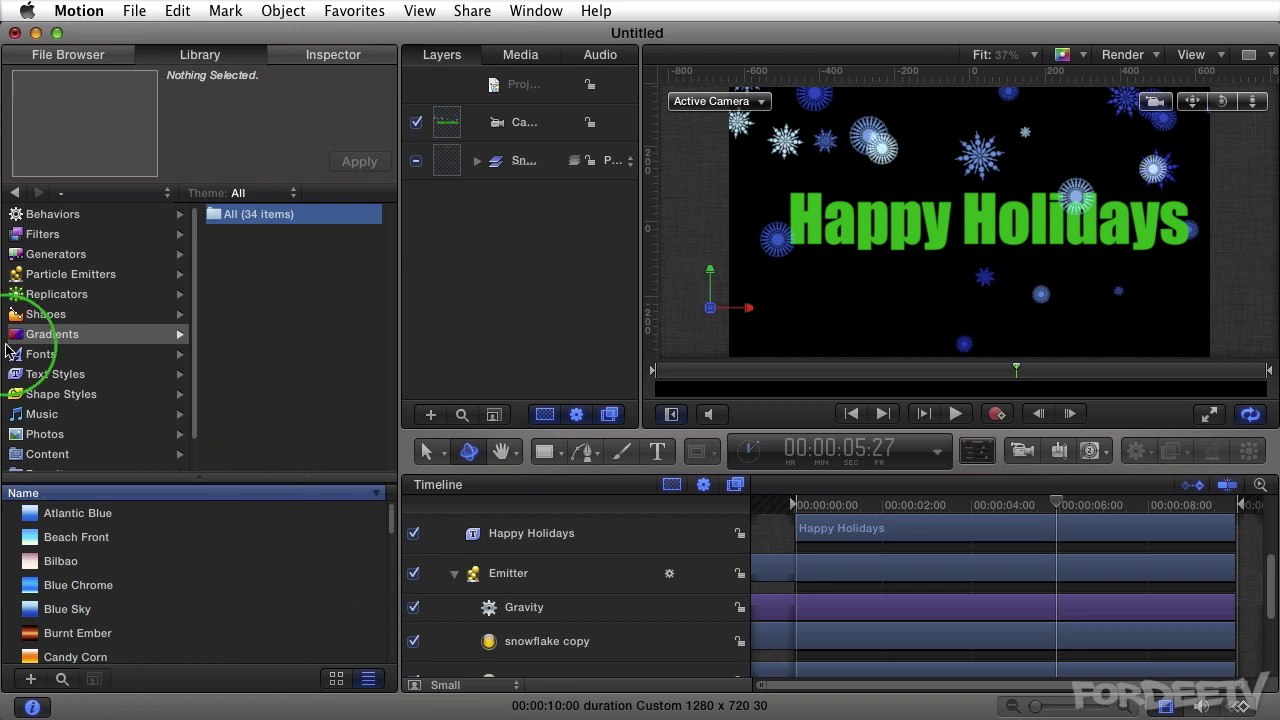
left_click(44, 255)
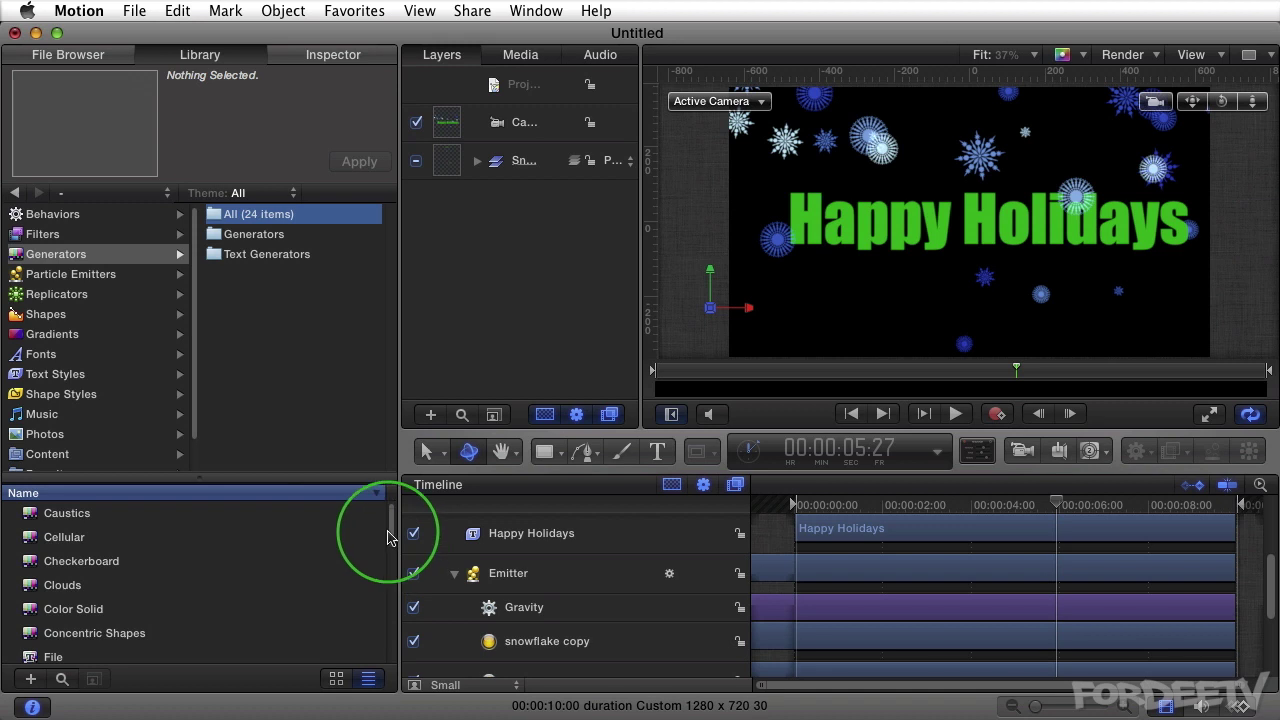
scroll(387, 537, "down", 5)
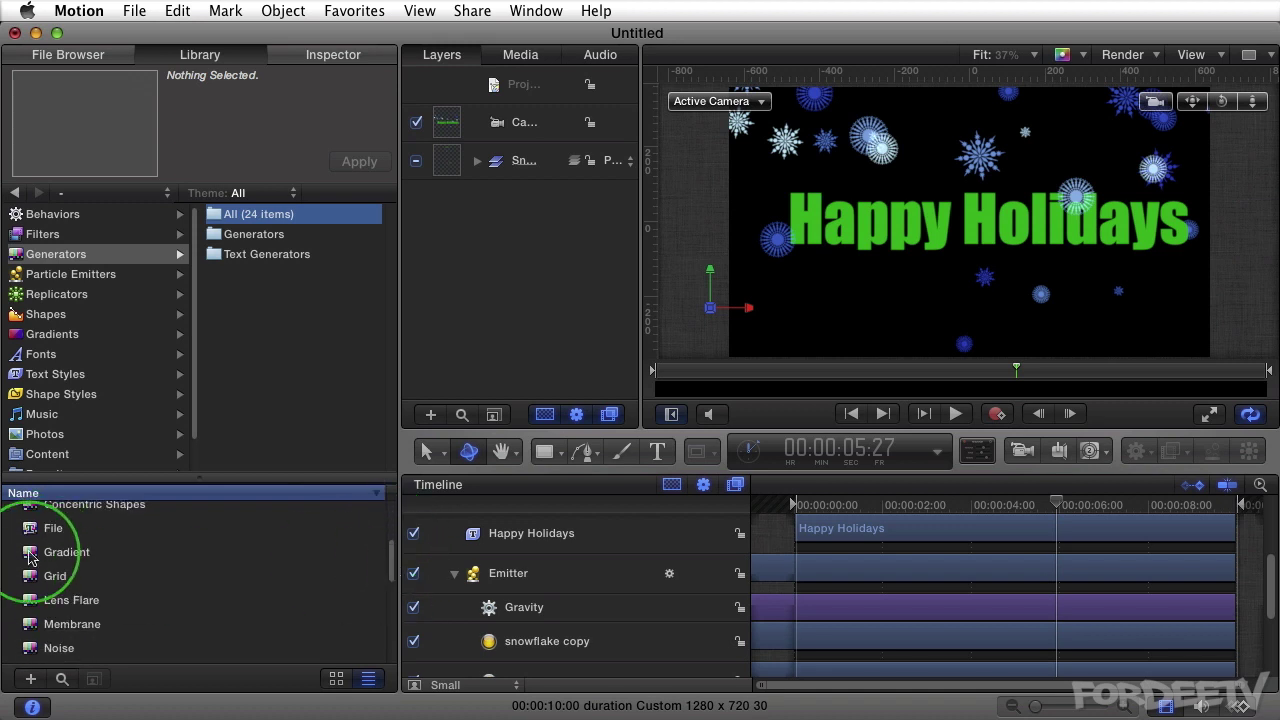
left_click_drag(30, 558, 478, 284)
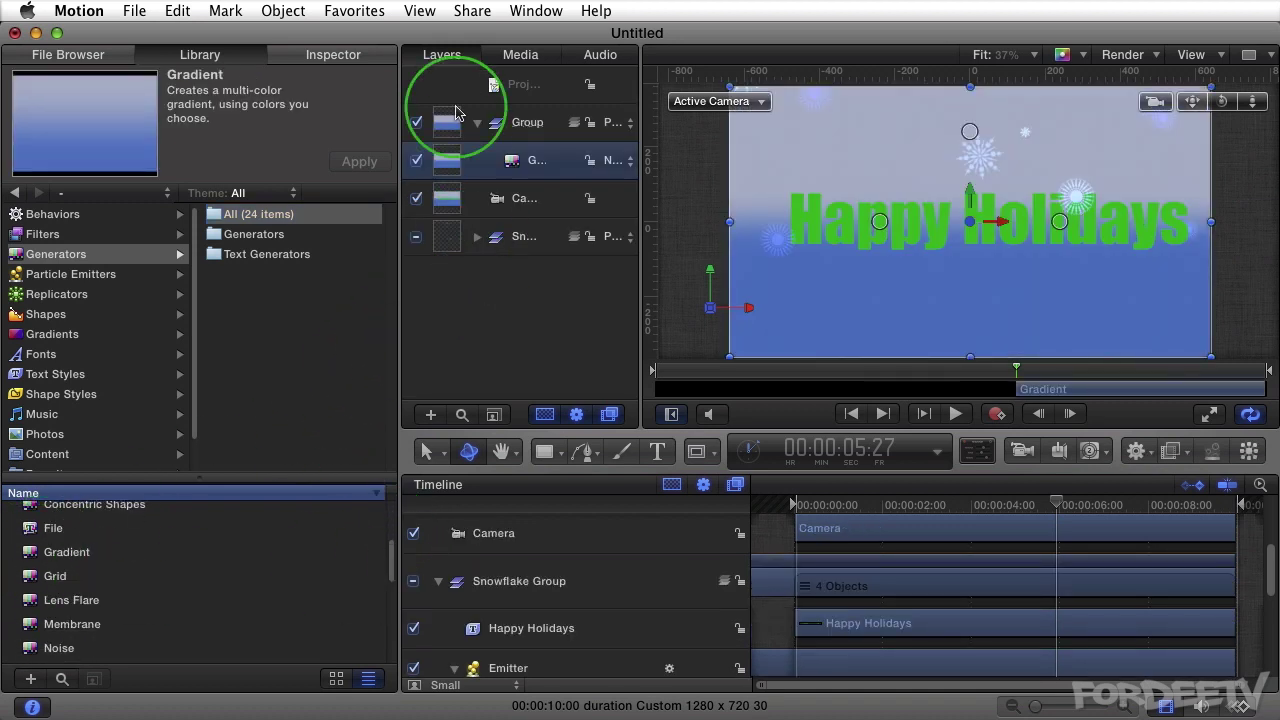
left_click_drag(456, 112, 472, 258)
left_click_drag(470, 258, 517, 250)
Change the background gradient's type to Radial and reverse the order of its colors.
left_click(333, 54)
left_click(47, 203)
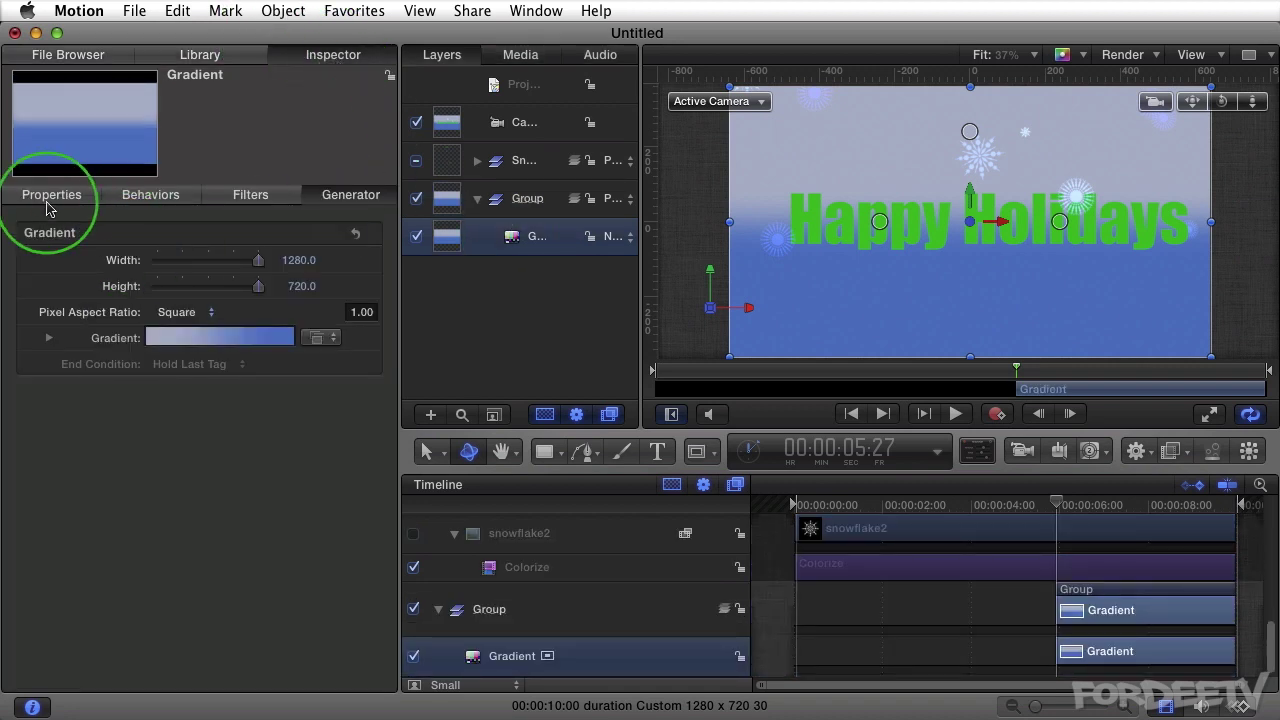
left_click(140, 195)
left_click(250, 195)
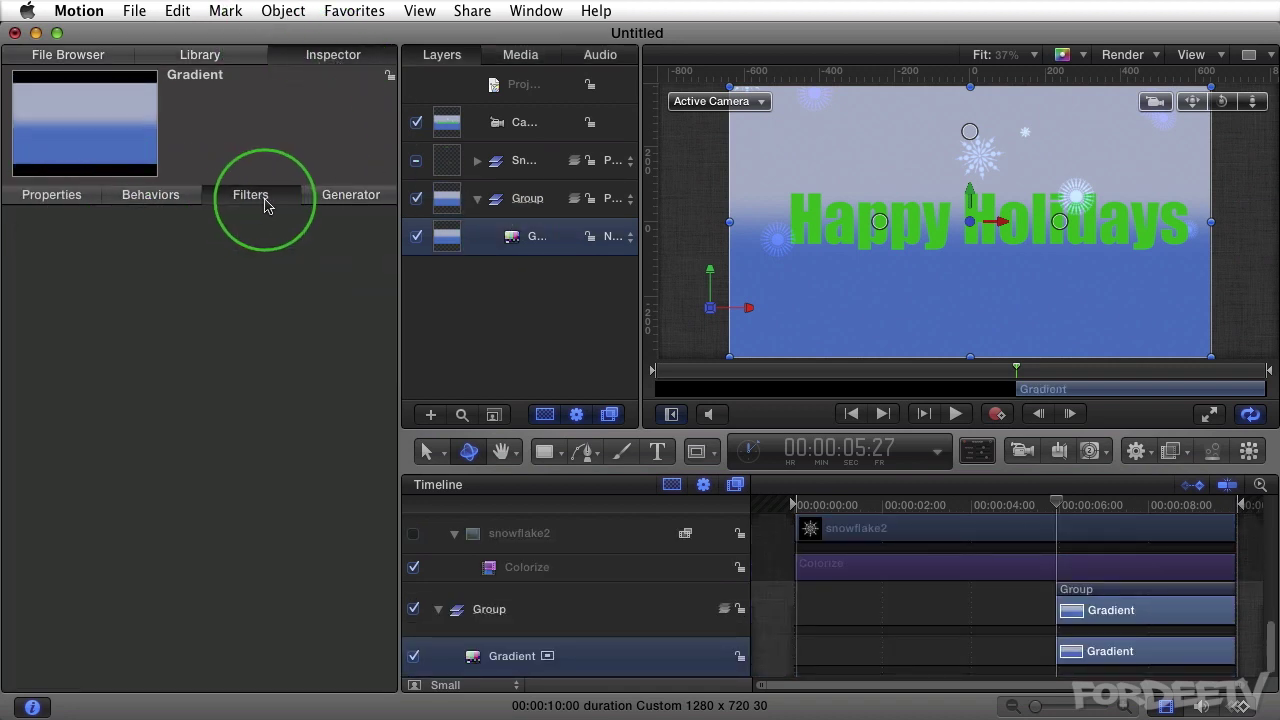
left_click(345, 198)
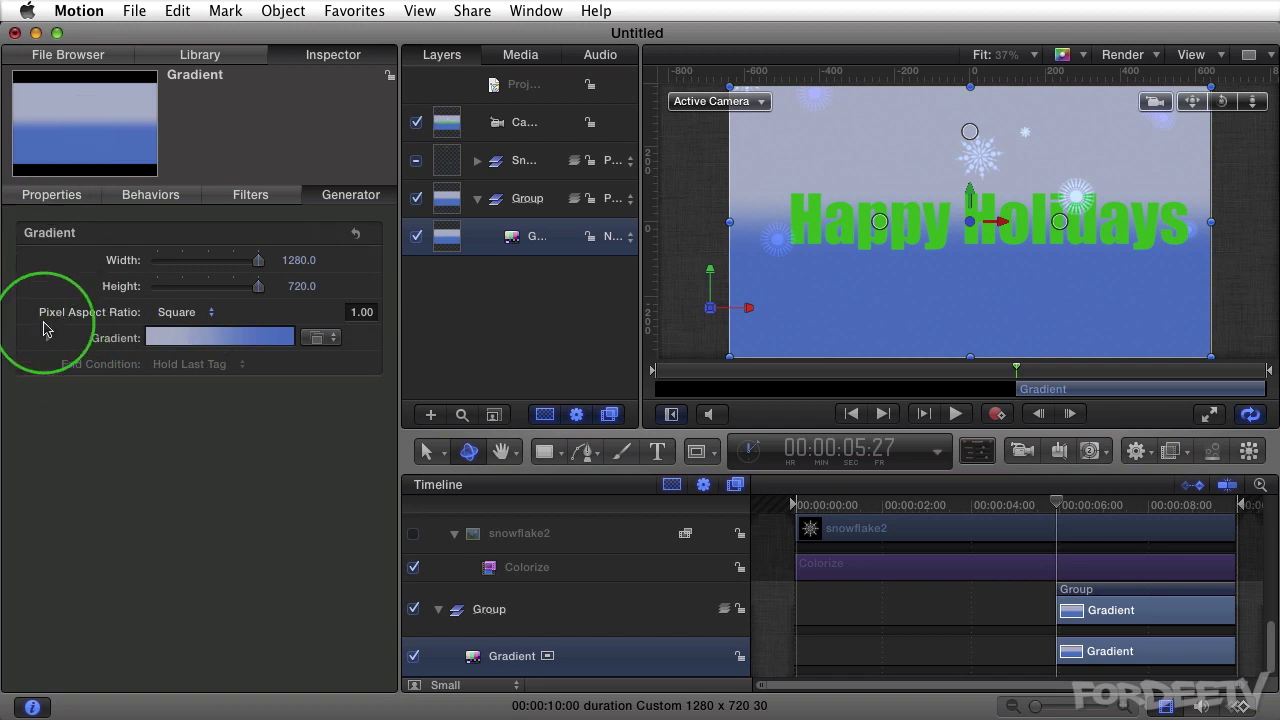
left_click(49, 338)
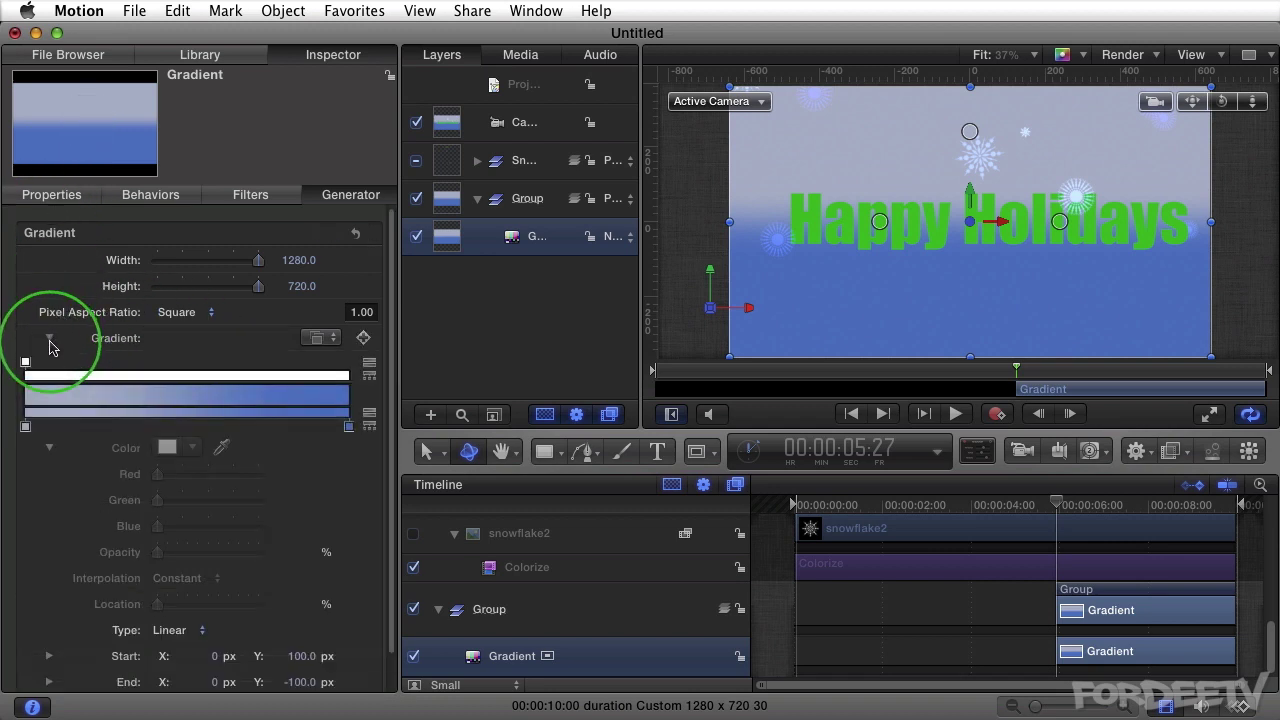
left_click(155, 638)
left_click(164, 656)
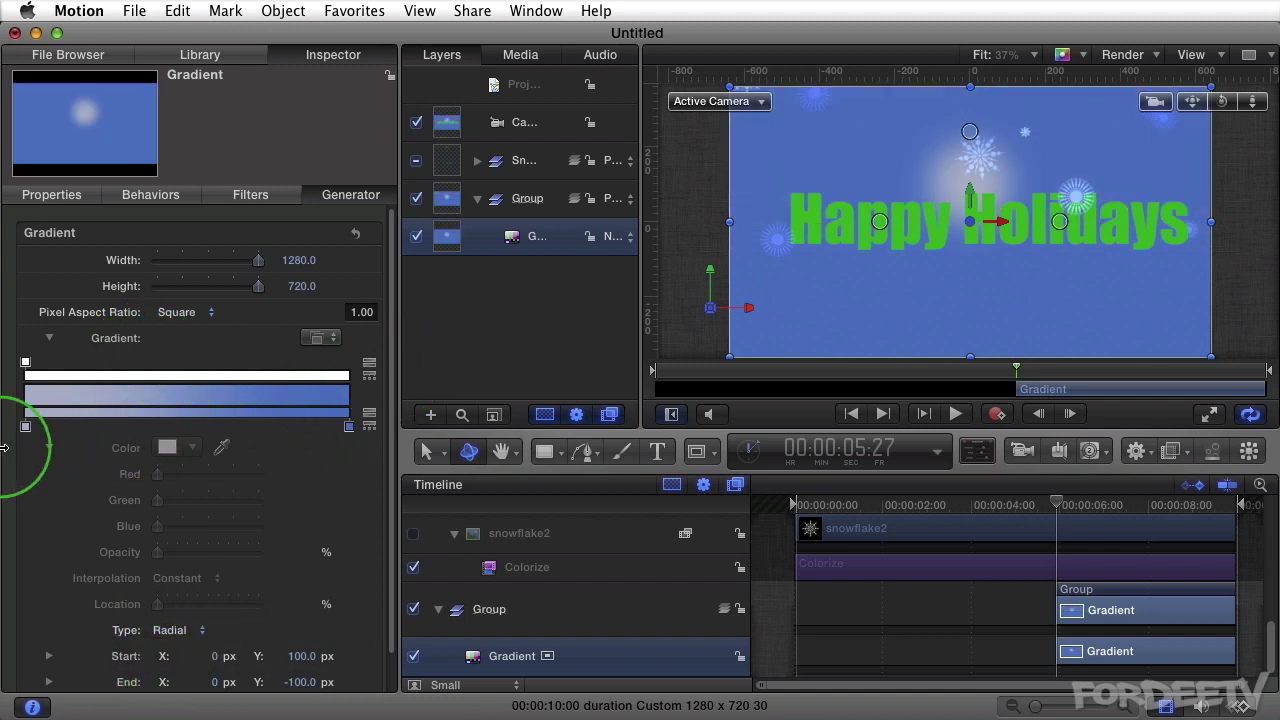
left_click(370, 415)
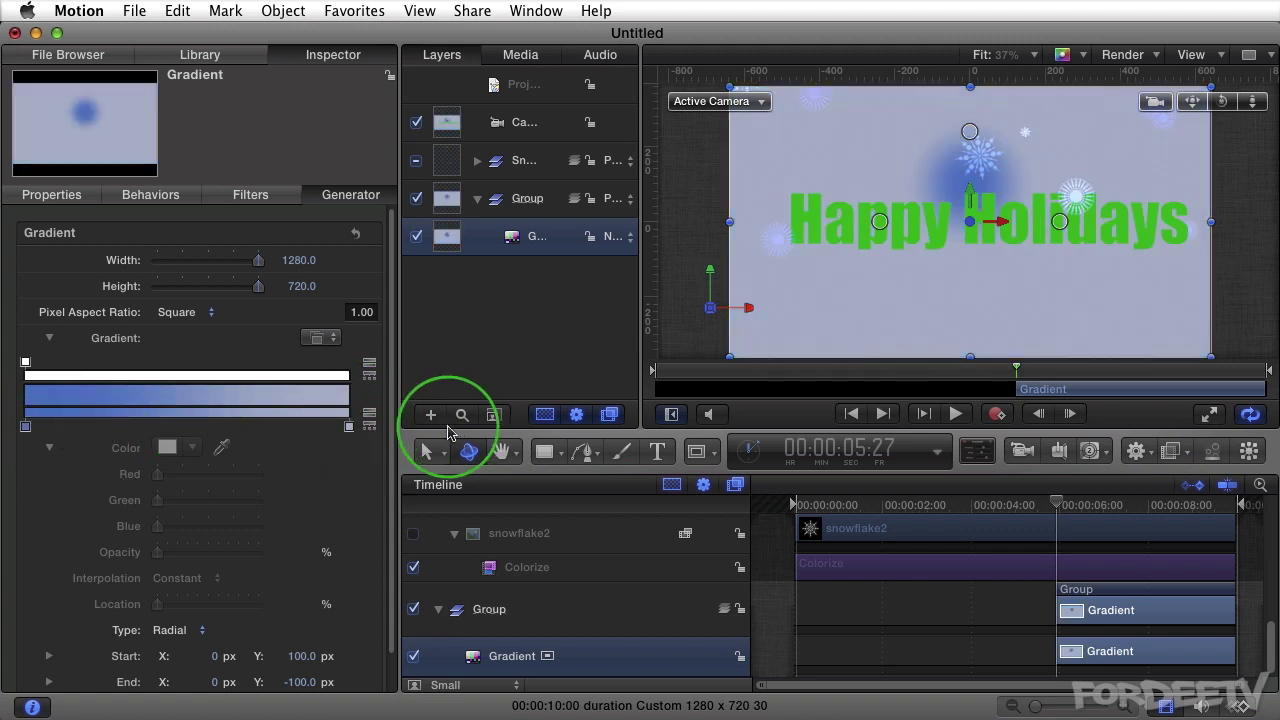
Set the end color tag of the background gradient to black.
left_click(349, 428)
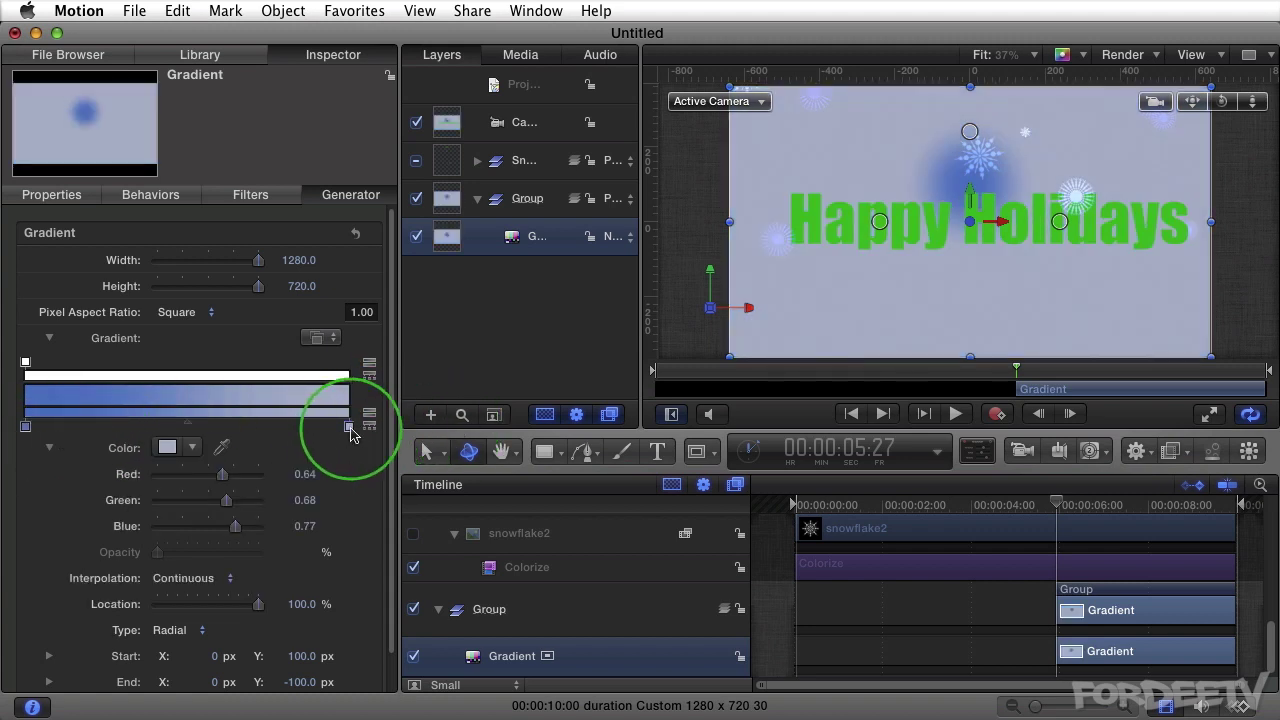
left_click(165, 448)
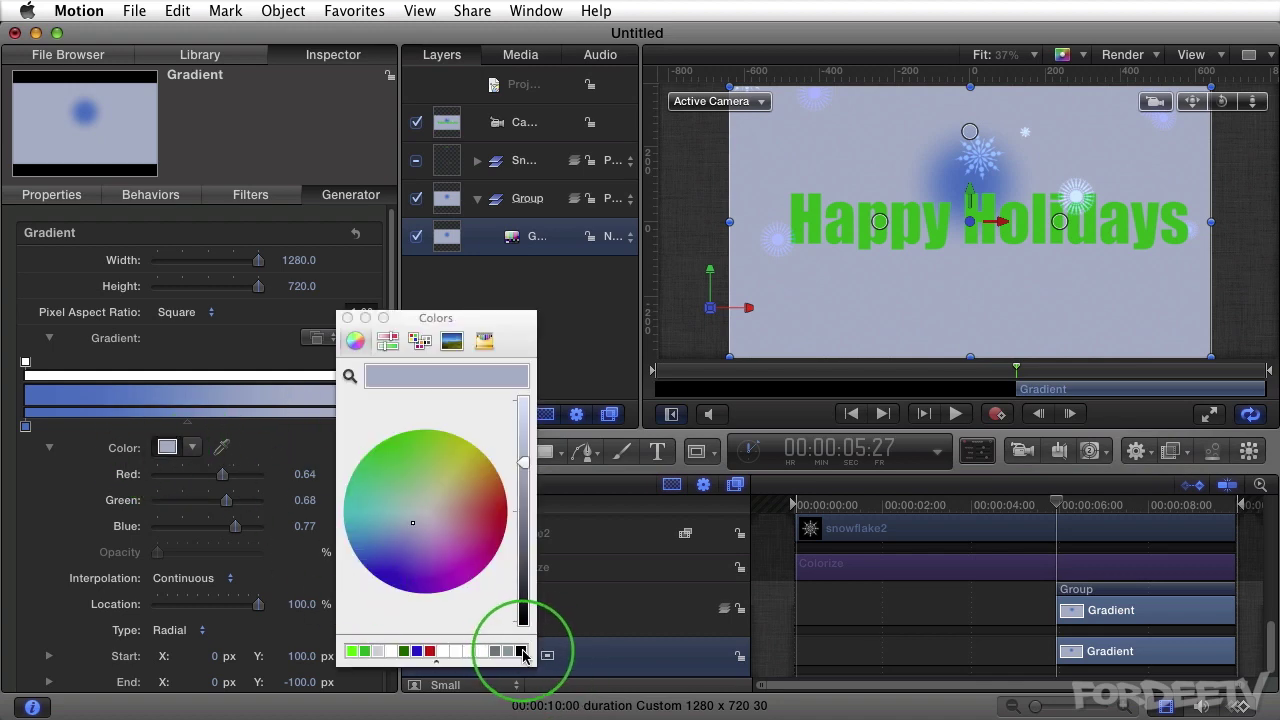
left_click(522, 652)
left_click(347, 318)
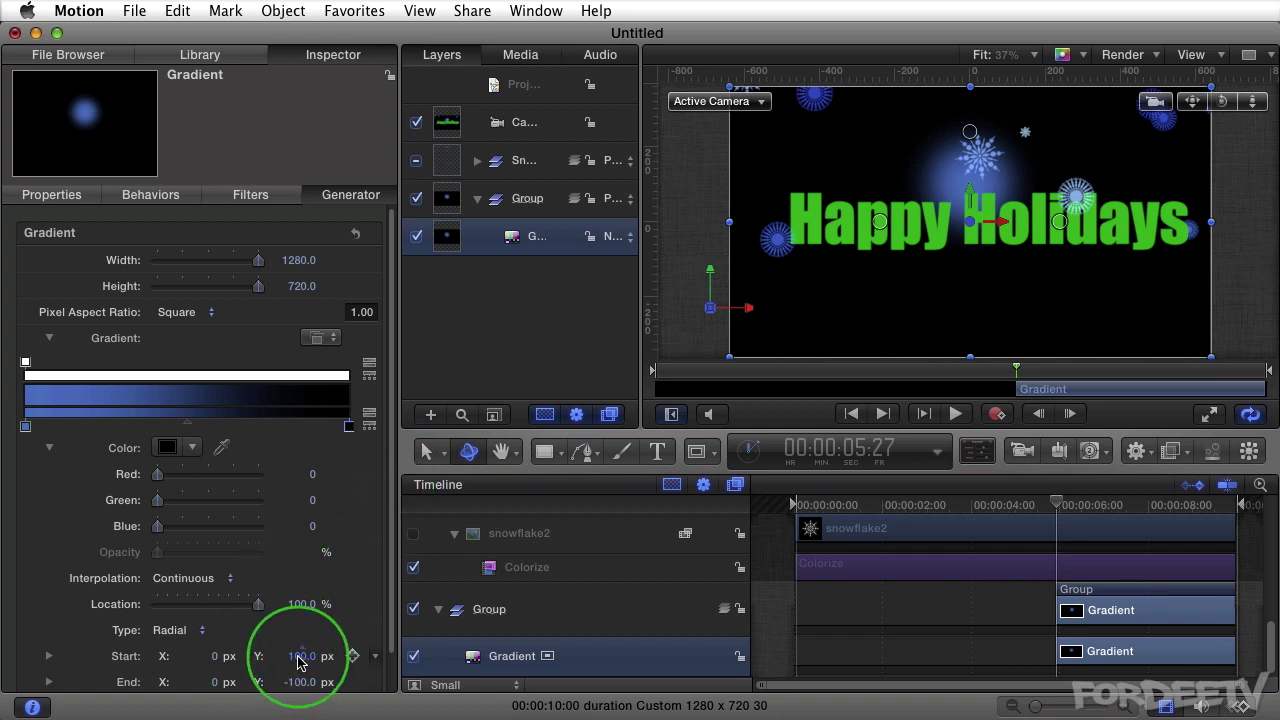
Enlarge the radial glow by setting the gradient's Start Y to 588 px and End Y to -389.6 px.
left_click_drag(298, 662, 301, 652)
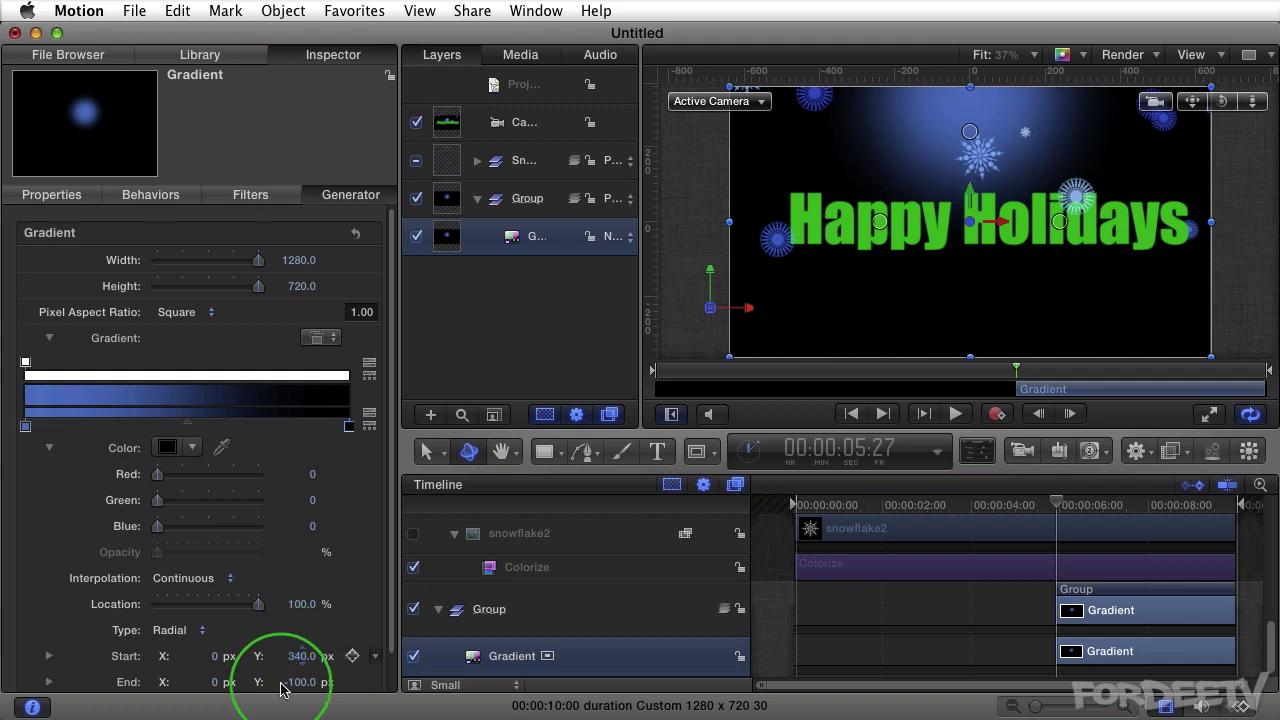
left_click_drag(390, 632, 390, 673)
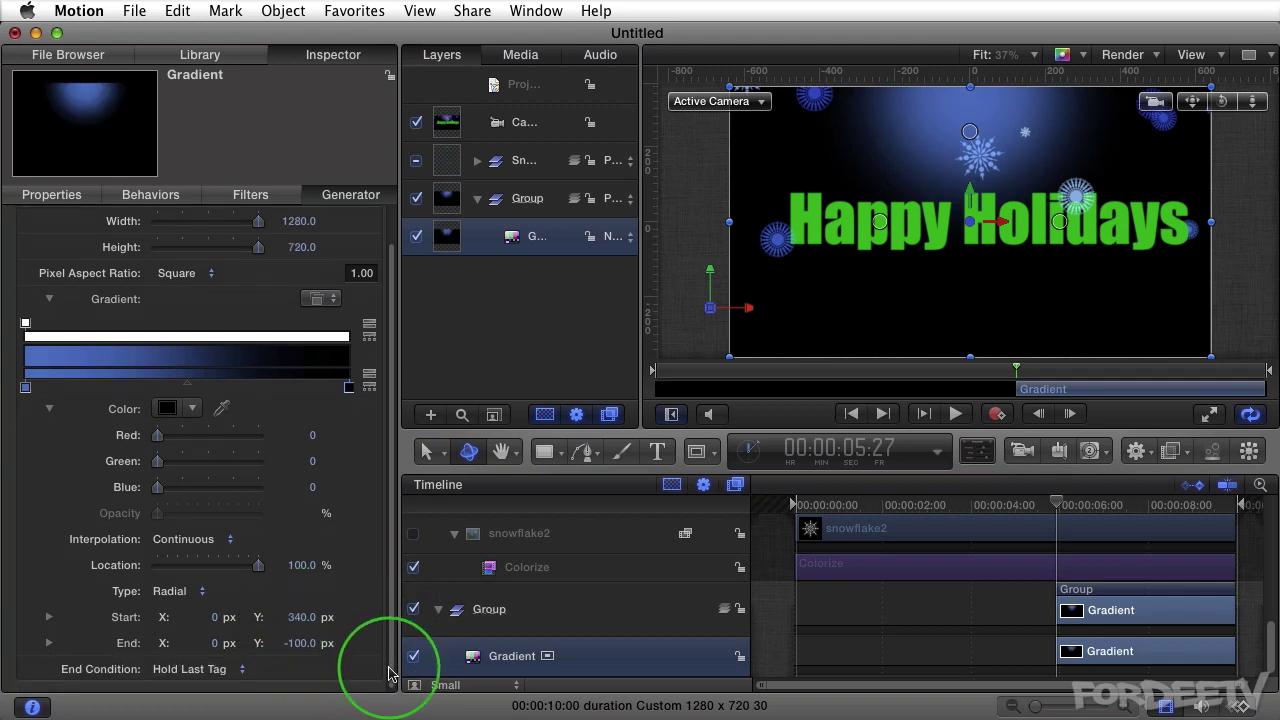
left_click_drag(1020, 128, 971, 110)
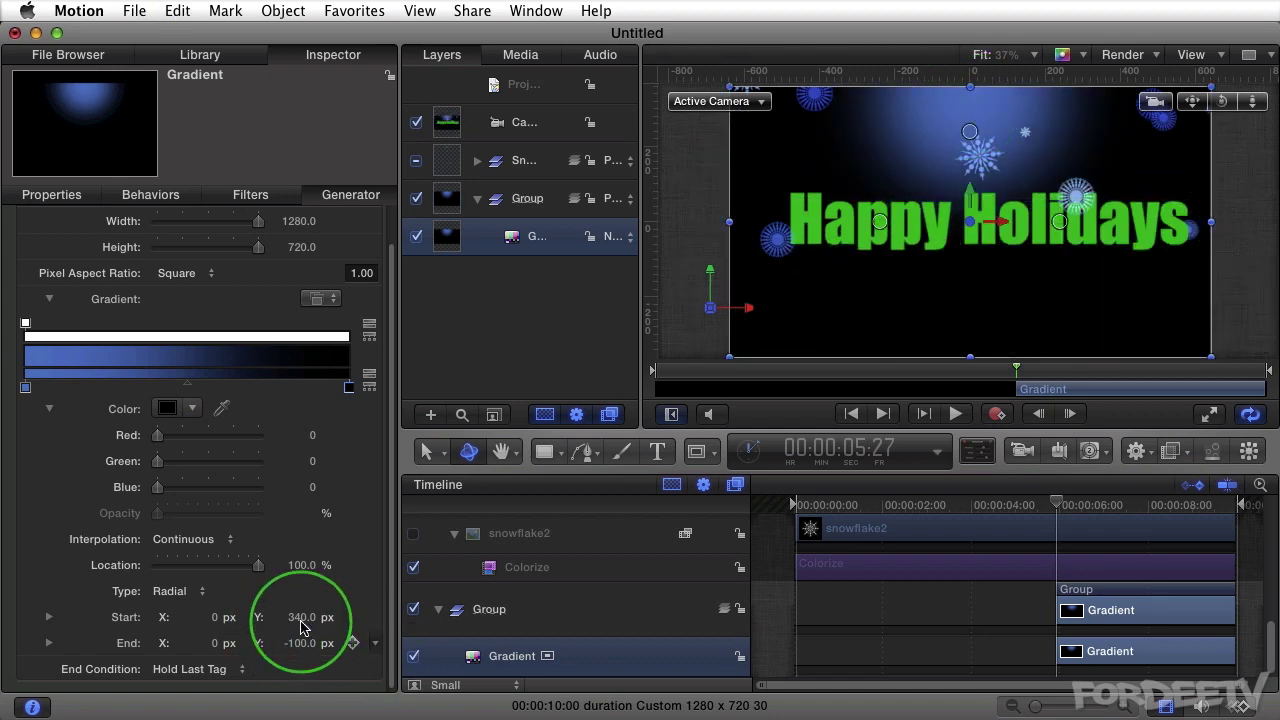
mouse_move(303, 627)
left_mouse_down()
mouse_move(265, 650)
mouse_move(214, 622)
mouse_move(260, 650)
mouse_move(300, 645)
left_mouse_up()
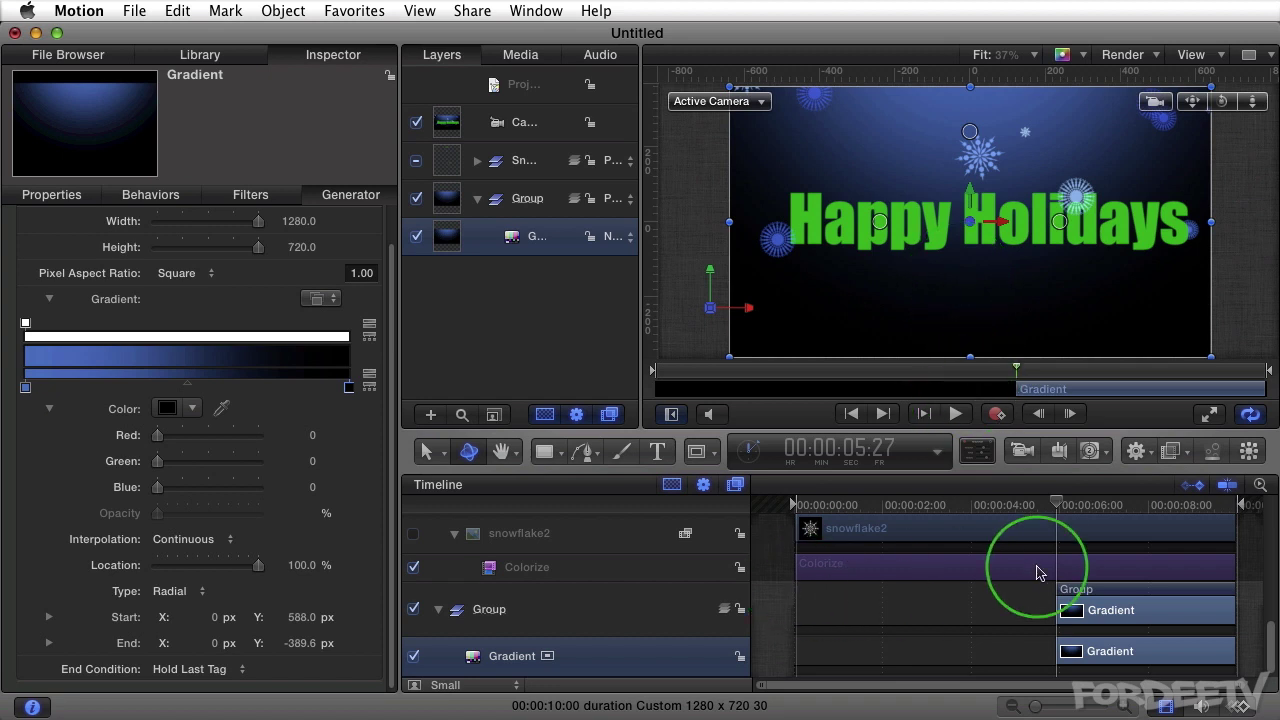
Stretch the Gradient group across the full project duration and play the animation from the beginning.
left_click_drag(1143, 596, 878, 604)
left_click_drag(972, 606, 1235, 615)
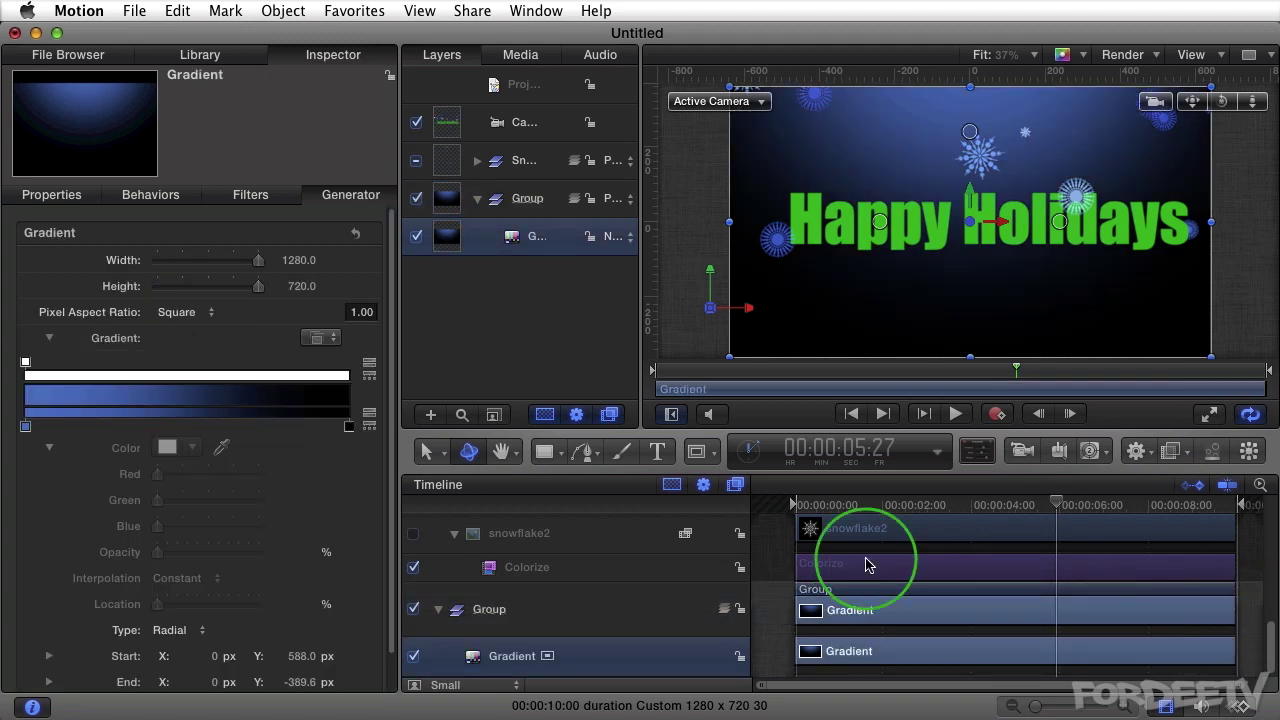
left_click(883, 414)
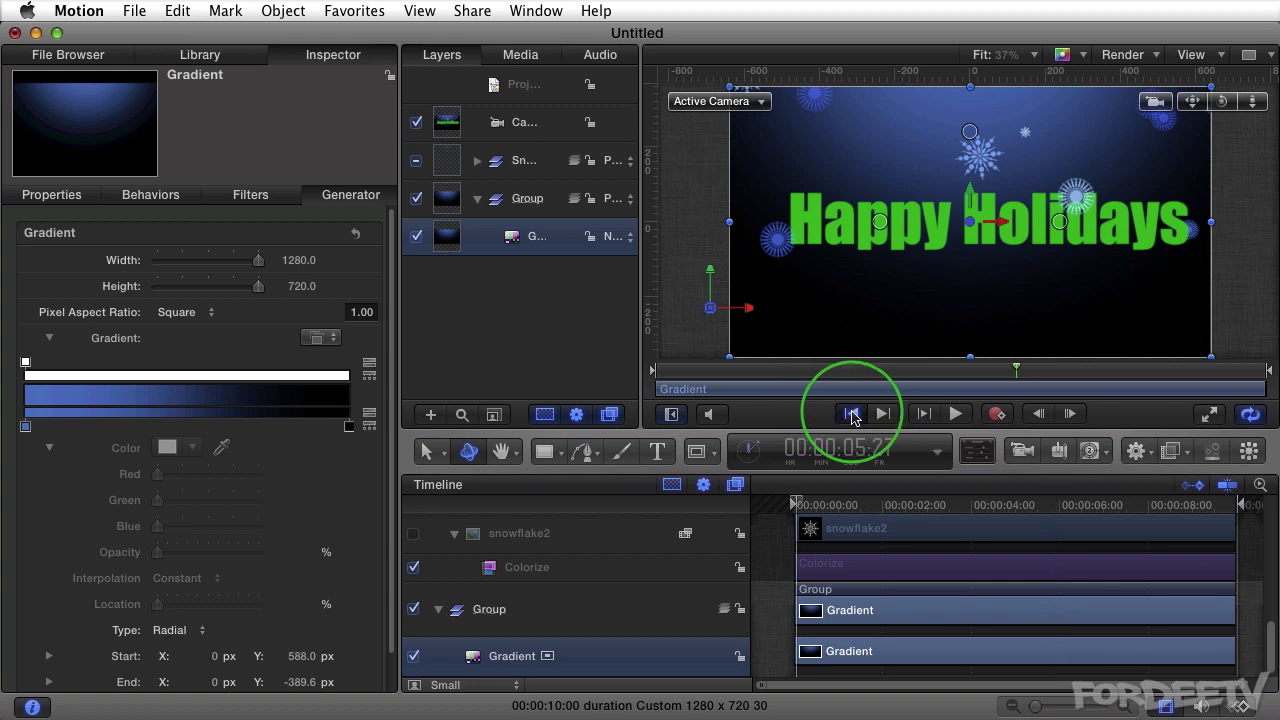
left_click(955, 414)
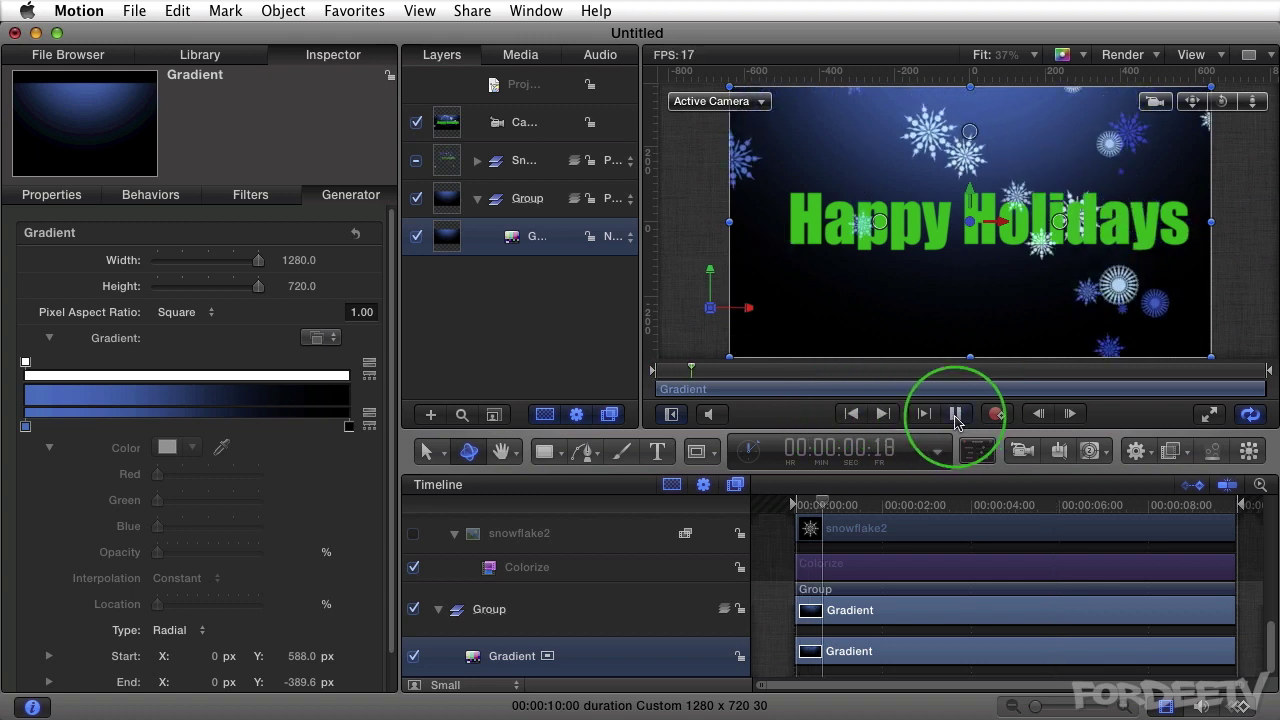